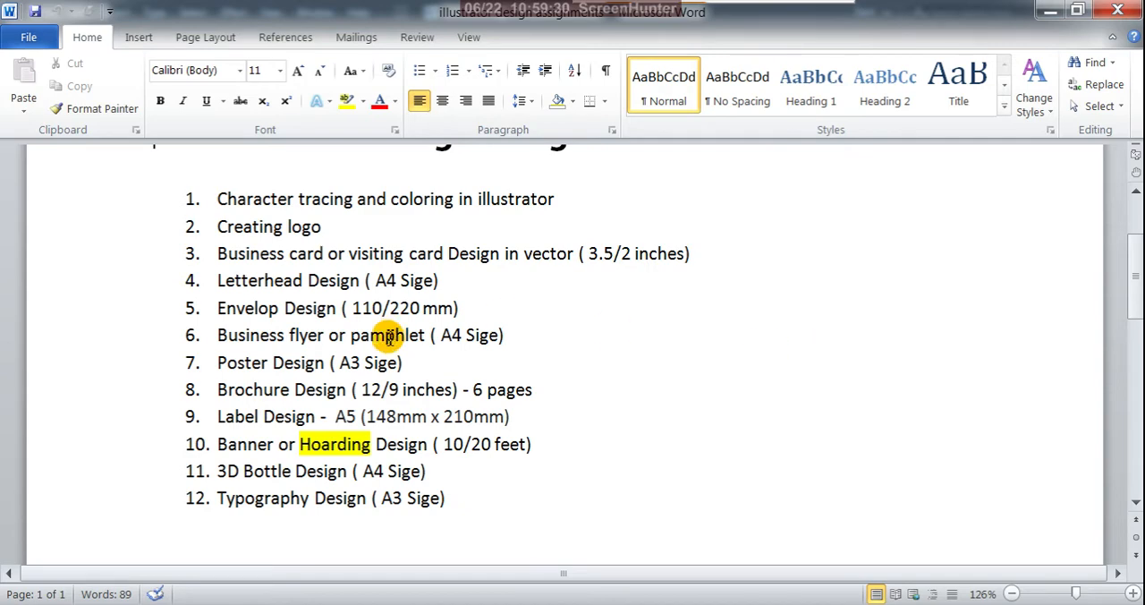
- Switch from the Word assignment list to Illustrator and start a new document with its units set to Millimeters
scroll(386, 431, "down", 1)
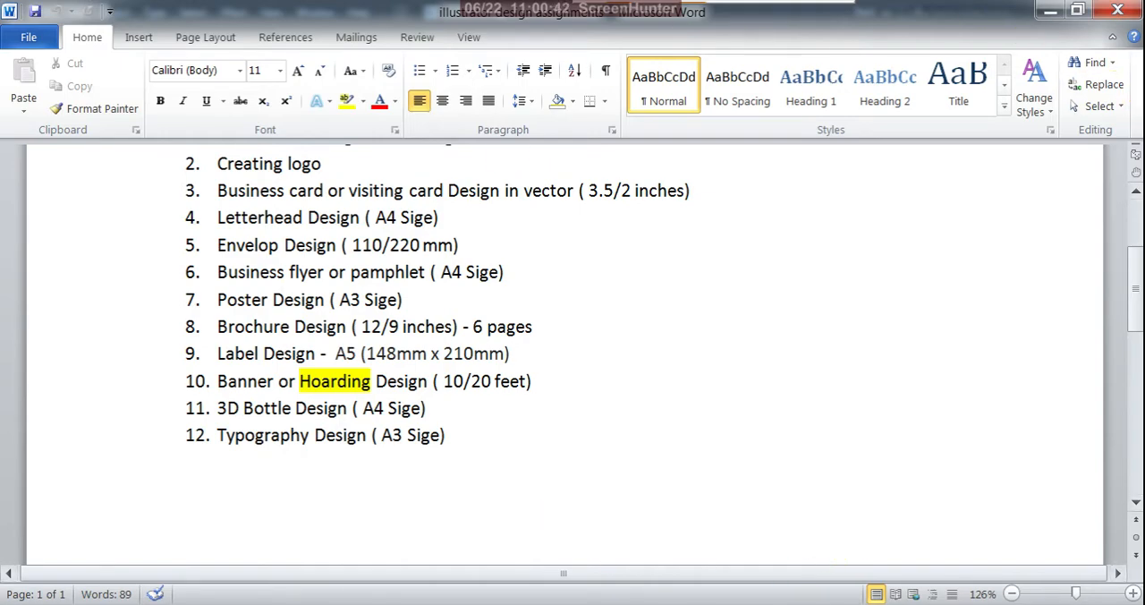
left_click(1048, 11)
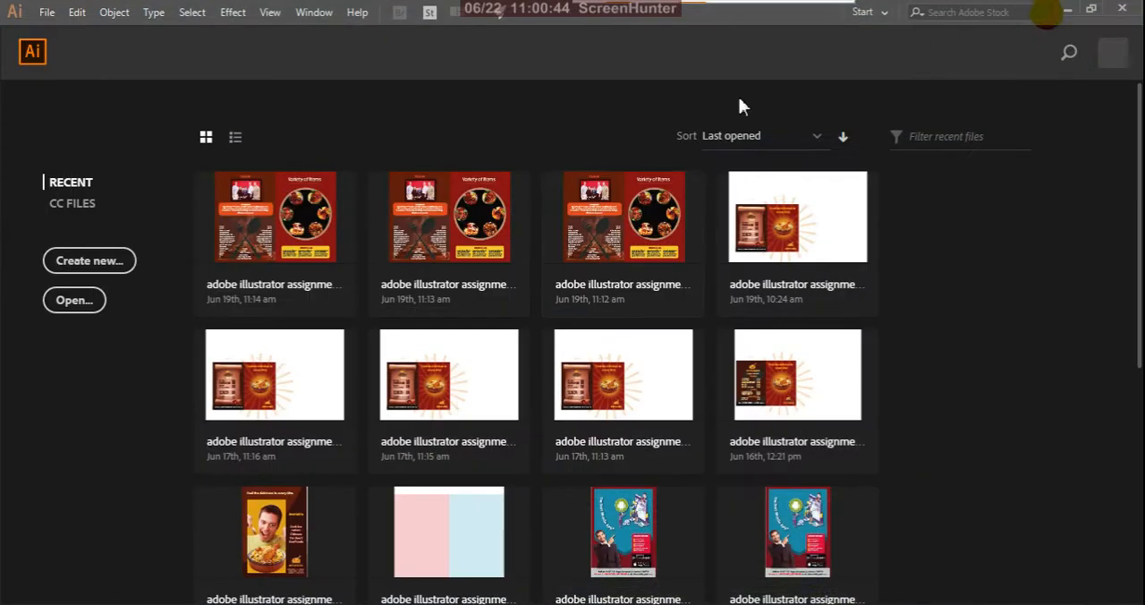
left_click(112, 273)
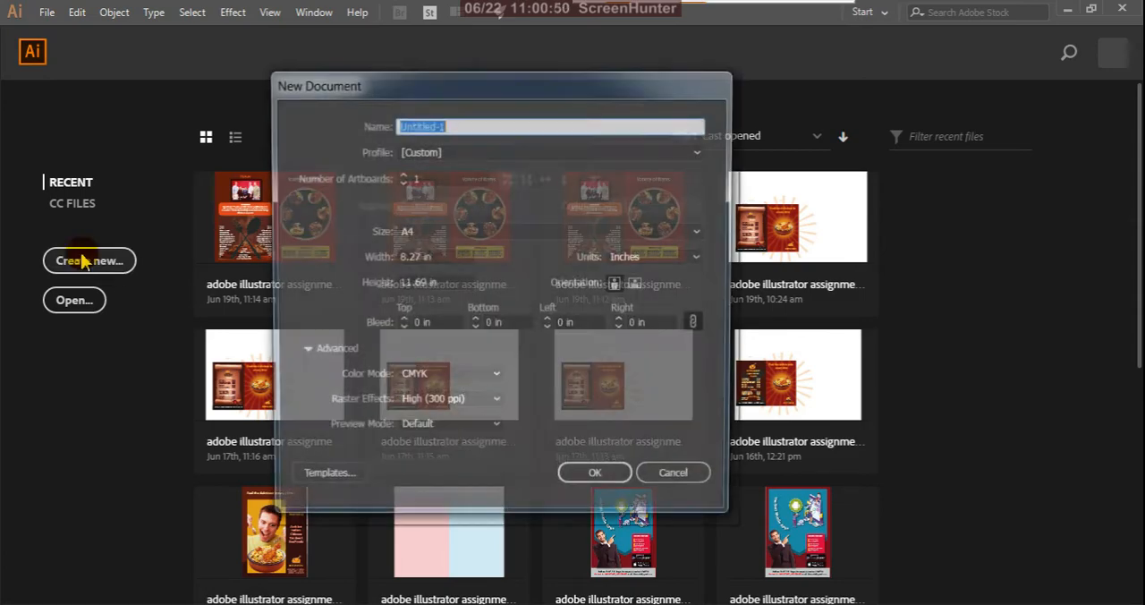
left_click_drag(519, 85, 533, 165)
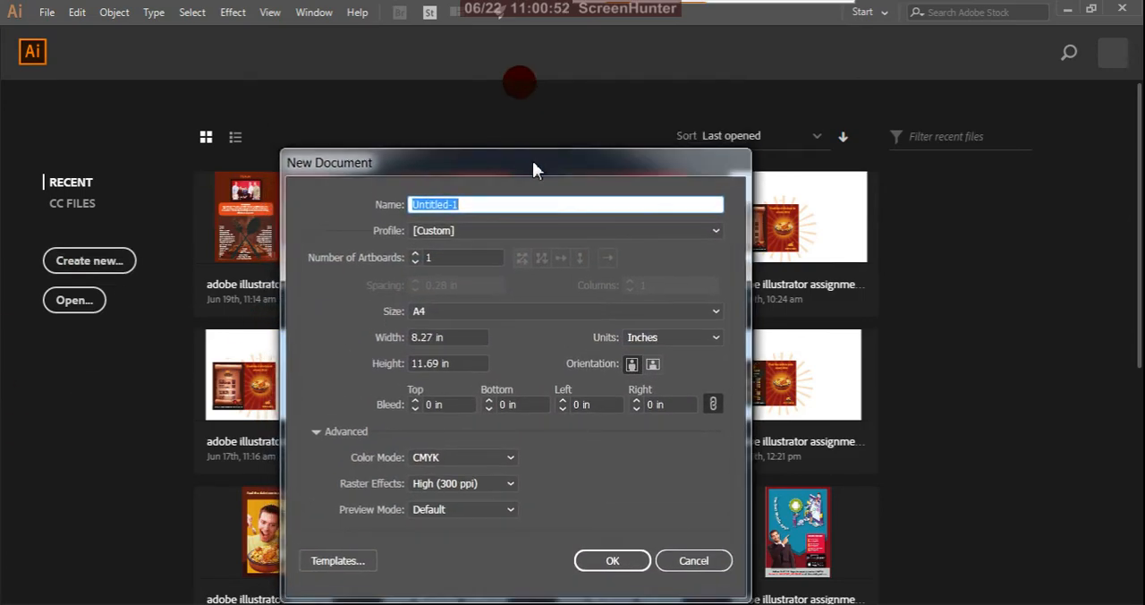
left_click(449, 338)
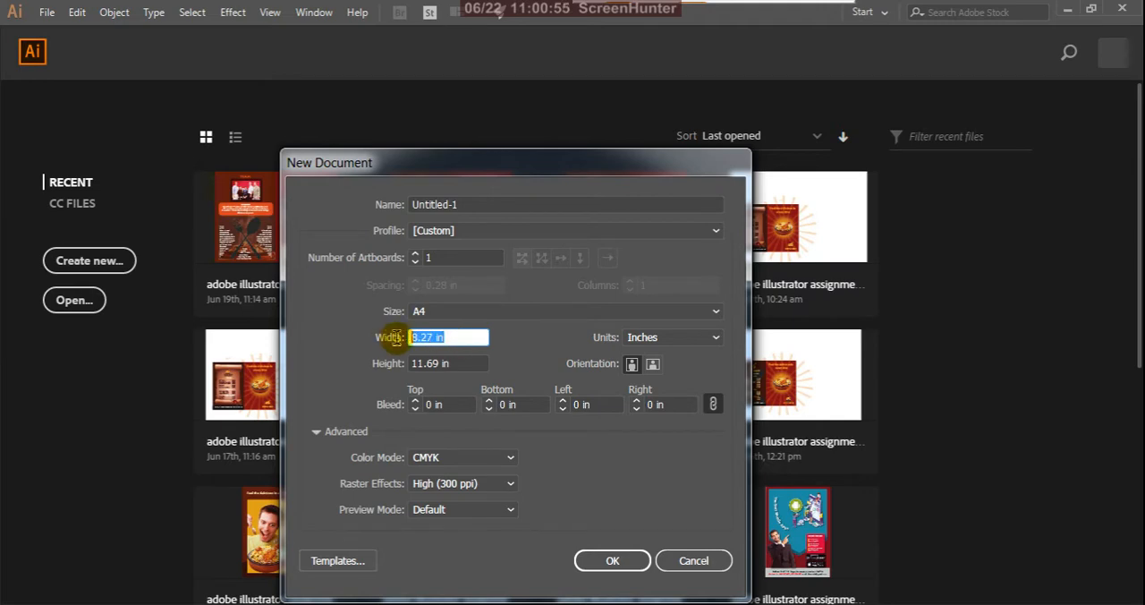
left_click(719, 338)
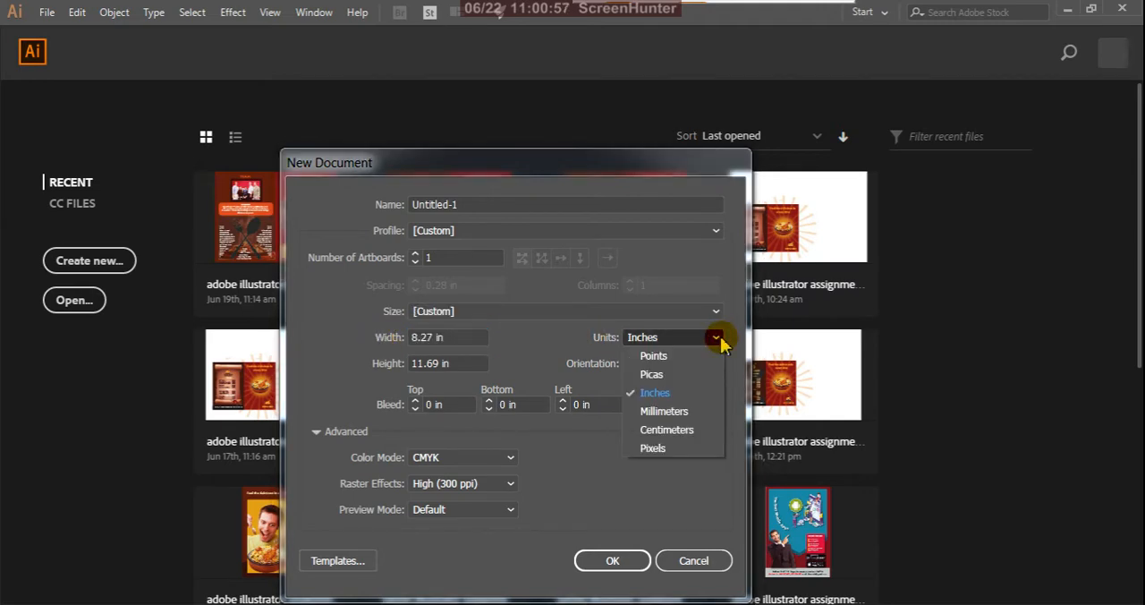
left_click(680, 414)
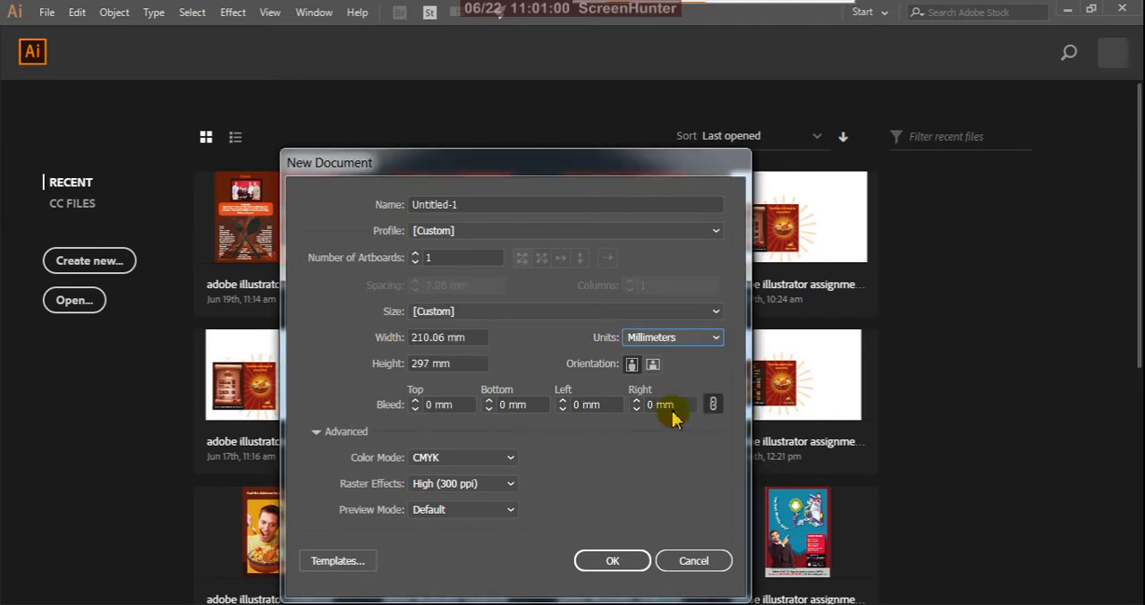
- Set the new document's width to 148 mm and its height to 210 mm
left_click_drag(467, 339, 391, 342)
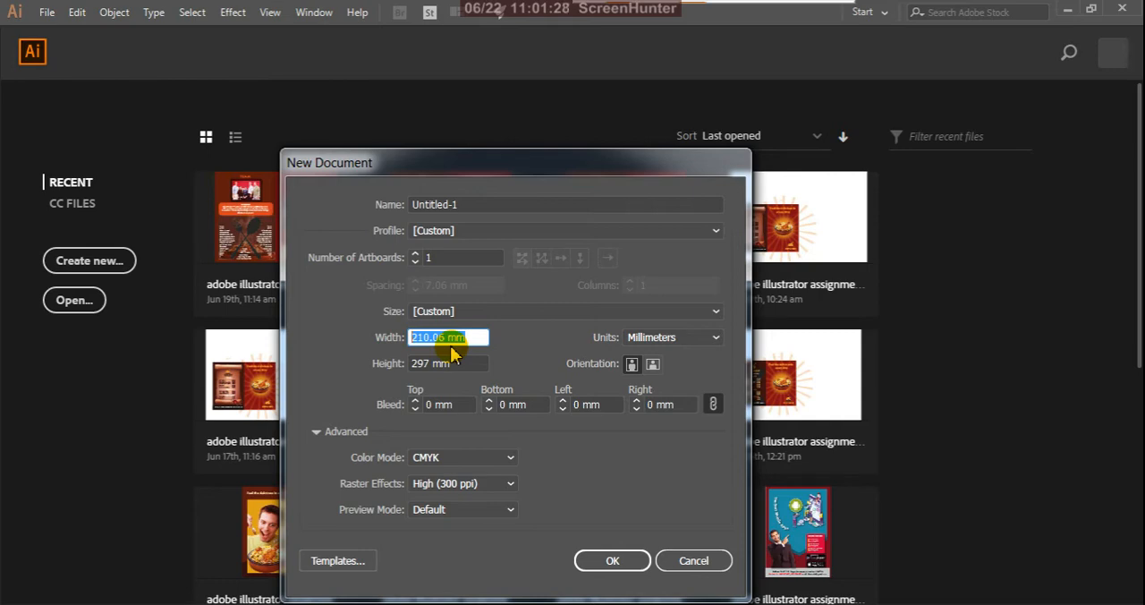
type("1")
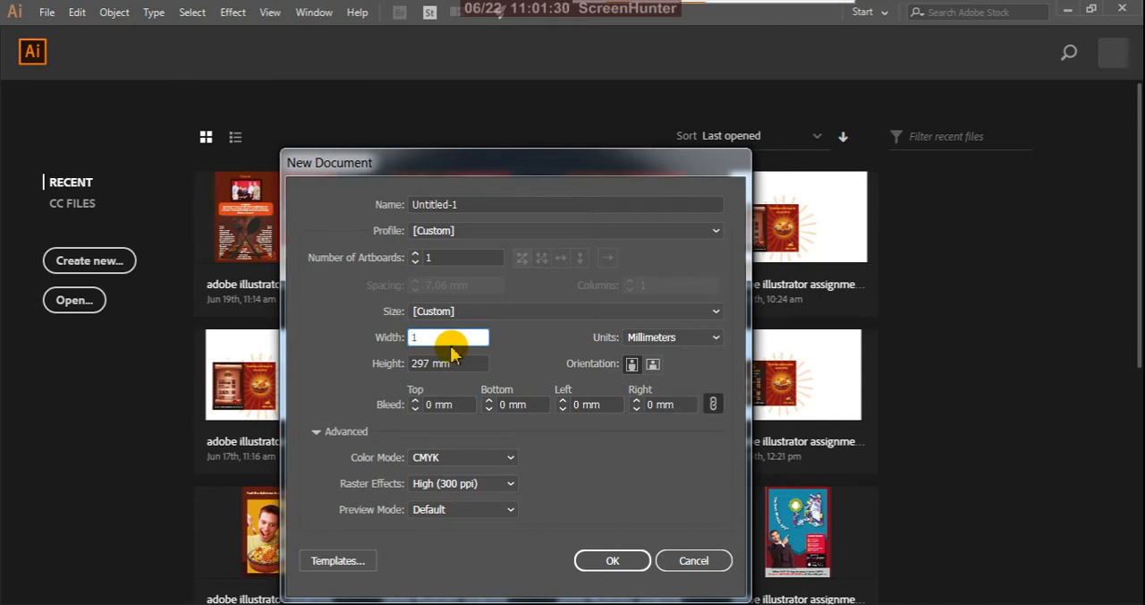
type("48")
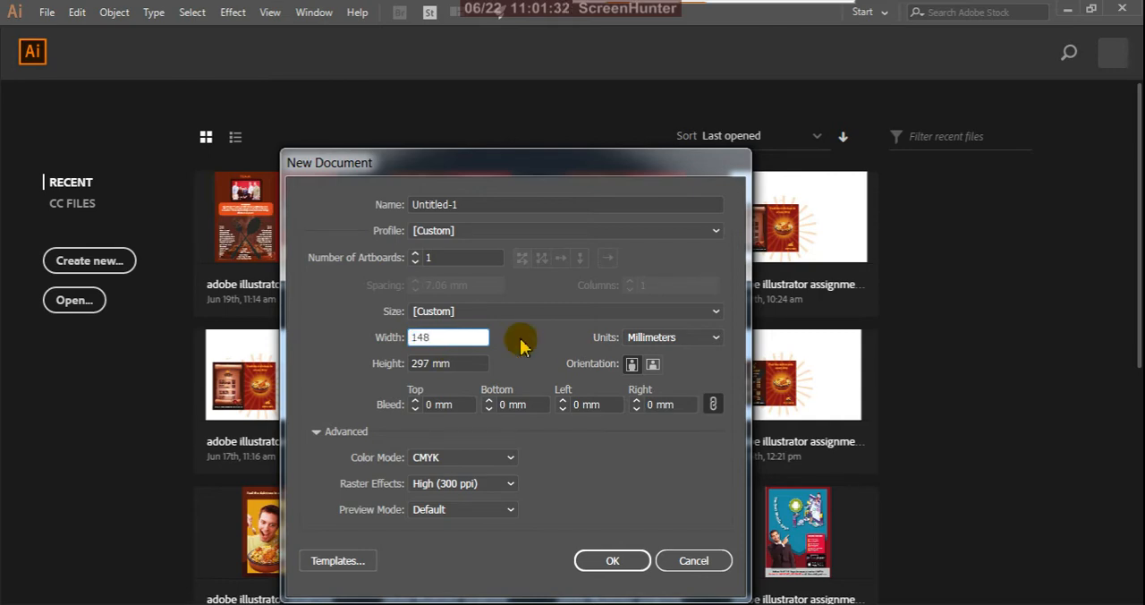
left_click_drag(447, 365, 409, 364)
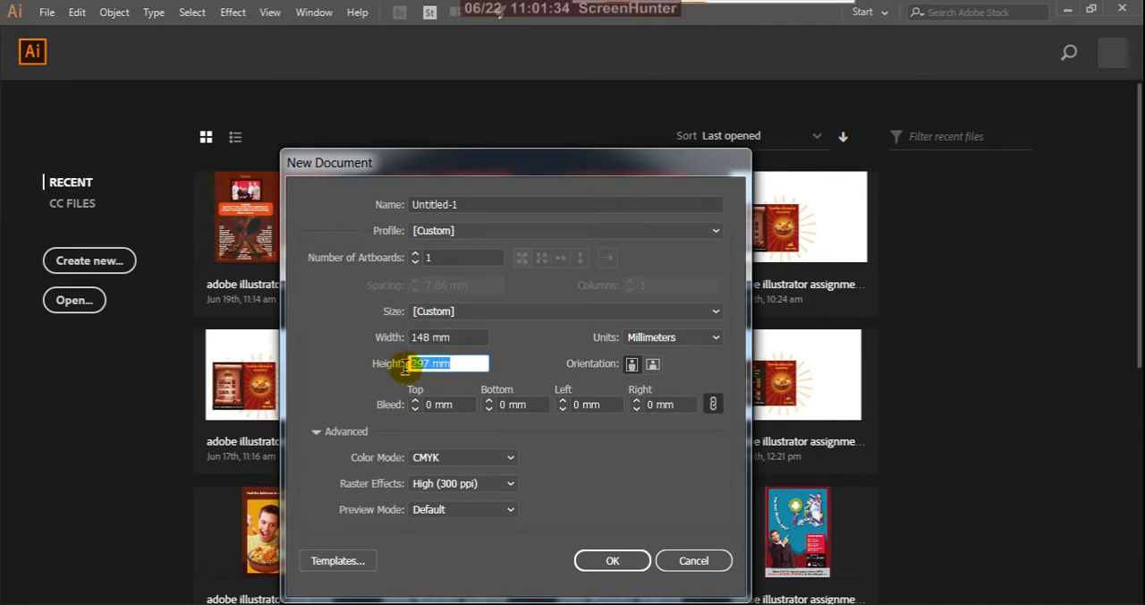
type("210")
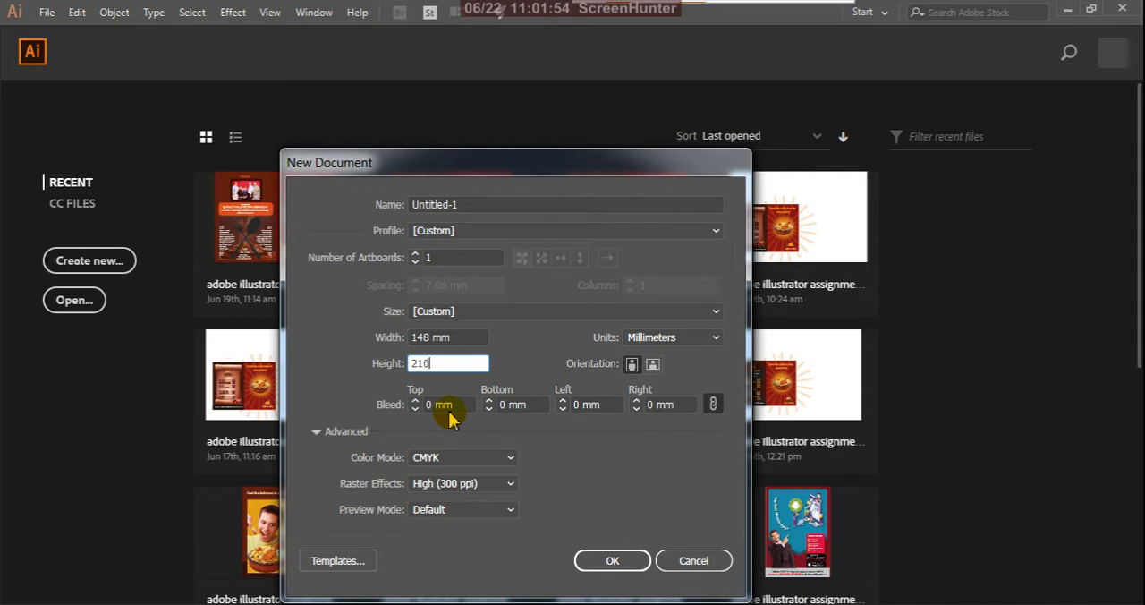
double_click(428, 362)
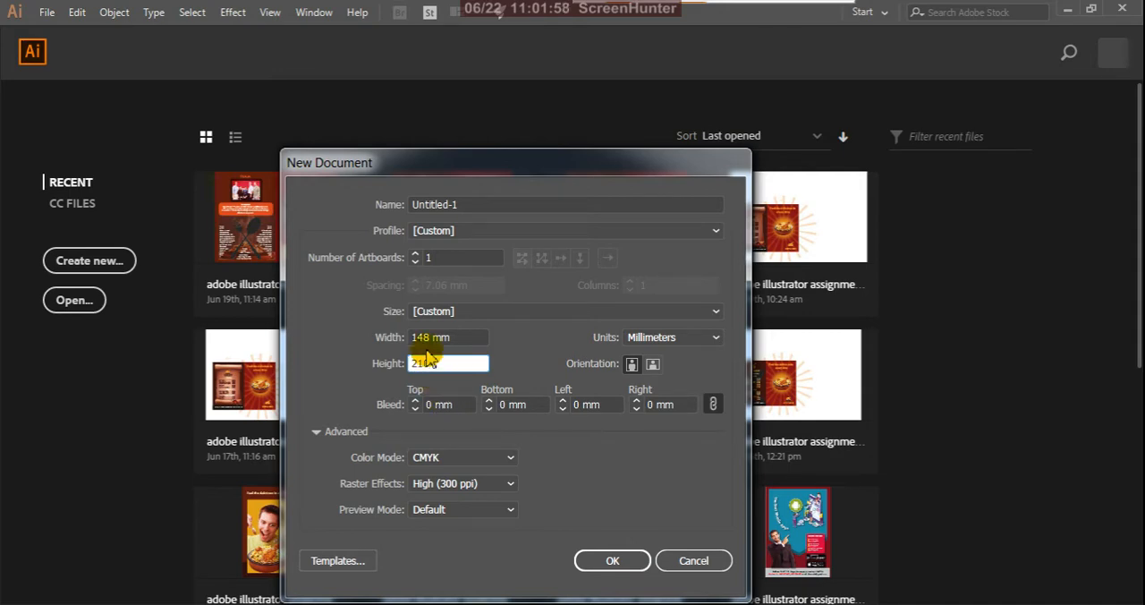
left_click(474, 368)
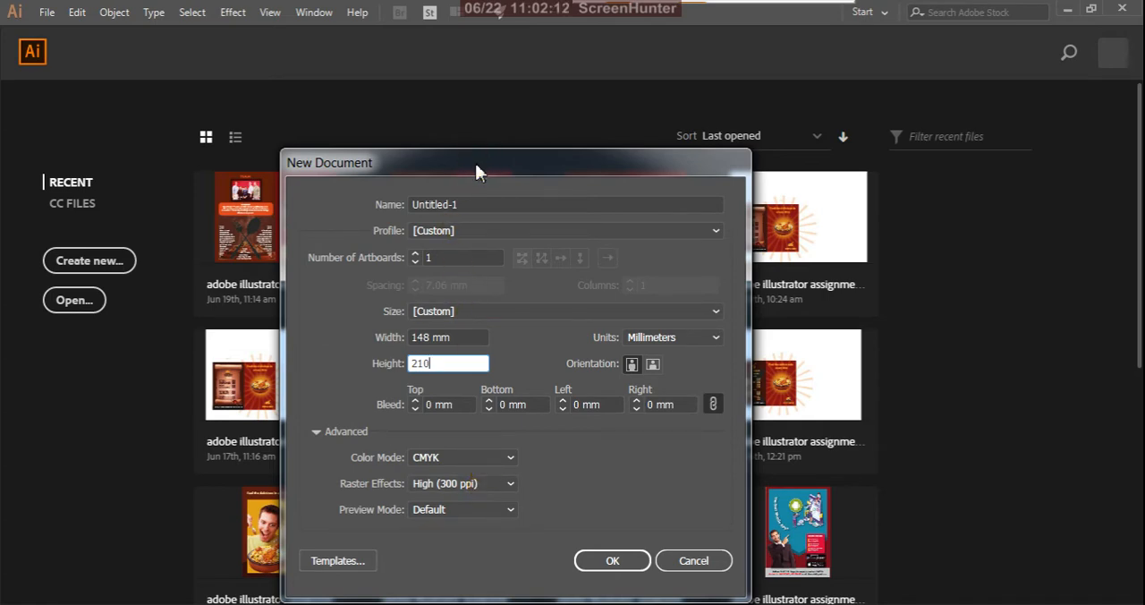
- Name the new document "label design" and create it
left_click_drag(475, 163, 411, 296)
left_click(466, 289)
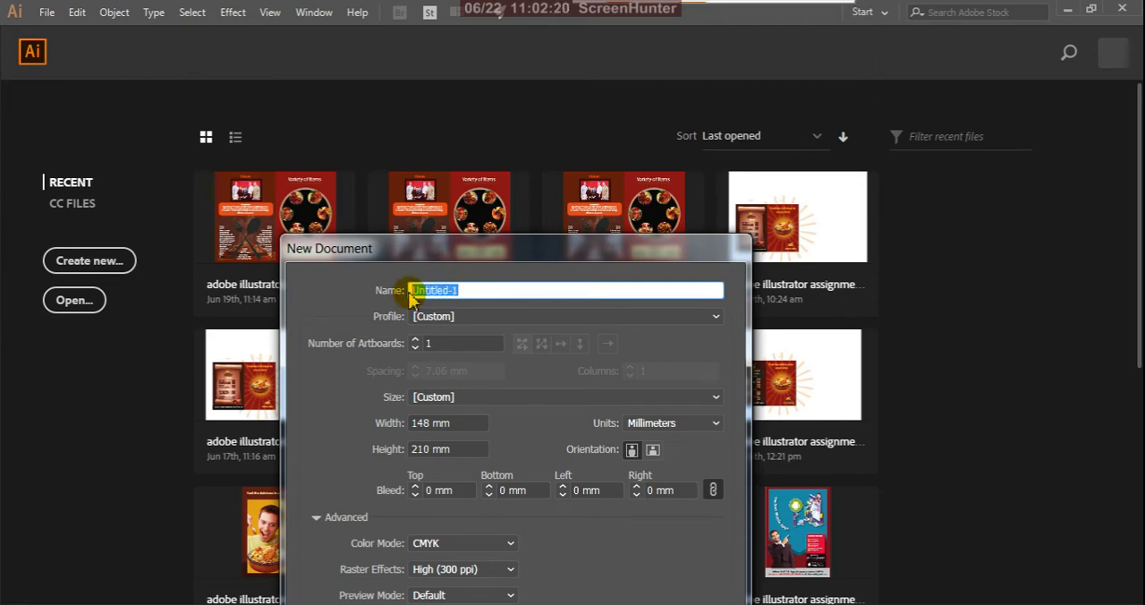
type("label")
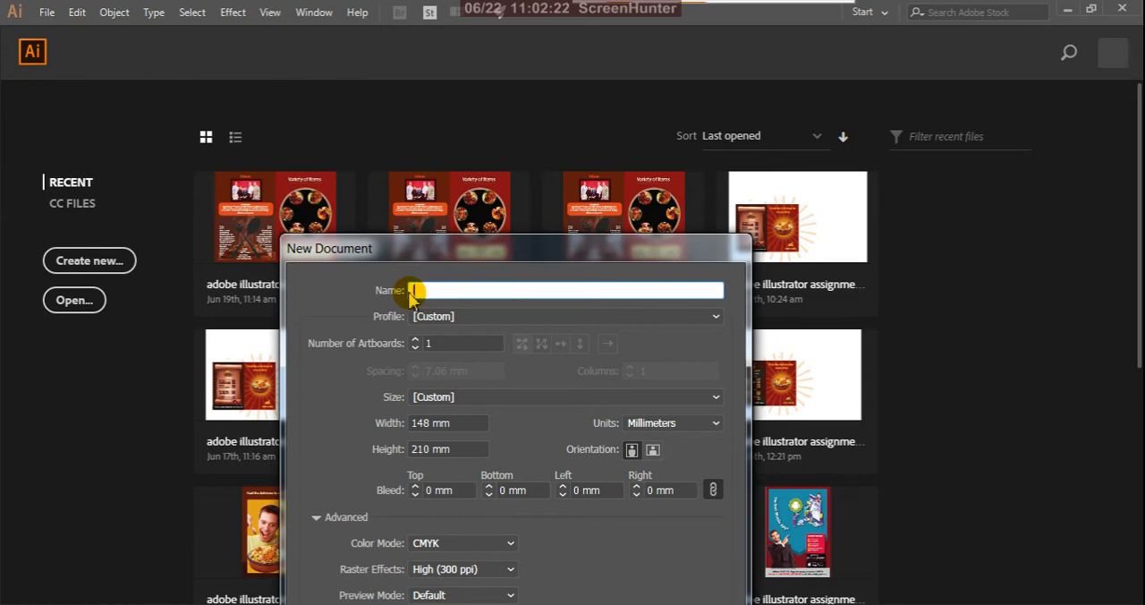
type(" design")
left_click_drag(490, 250, 505, 146)
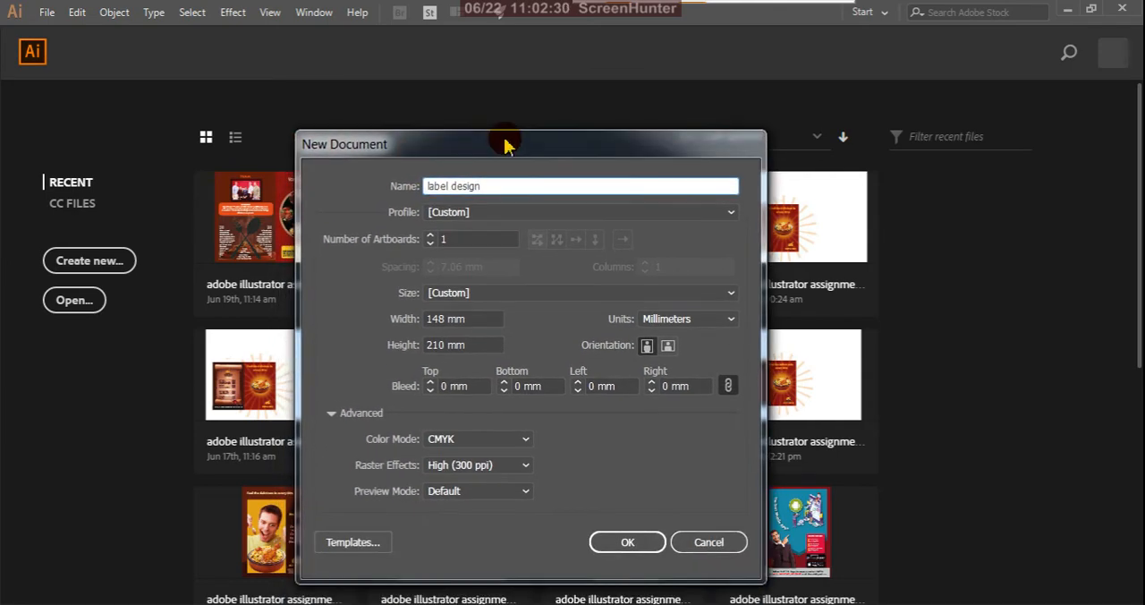
left_click(626, 542)
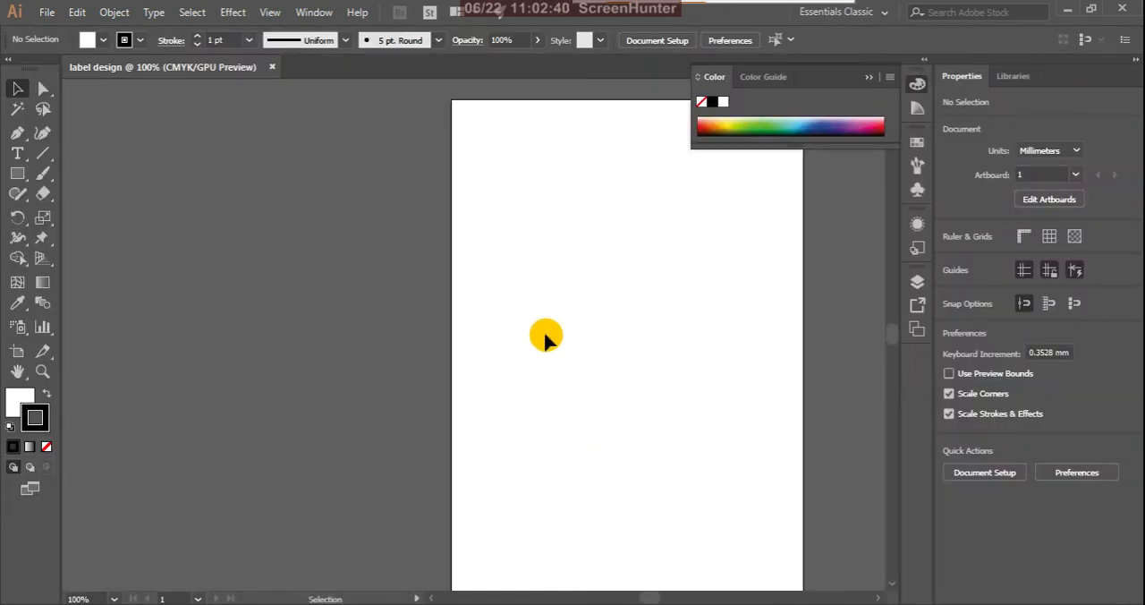
- Close the single-artboard document and create a new one with 2 artboards, keeping the same page settings
key("space")
left_click_drag(652, 322, 510, 307)
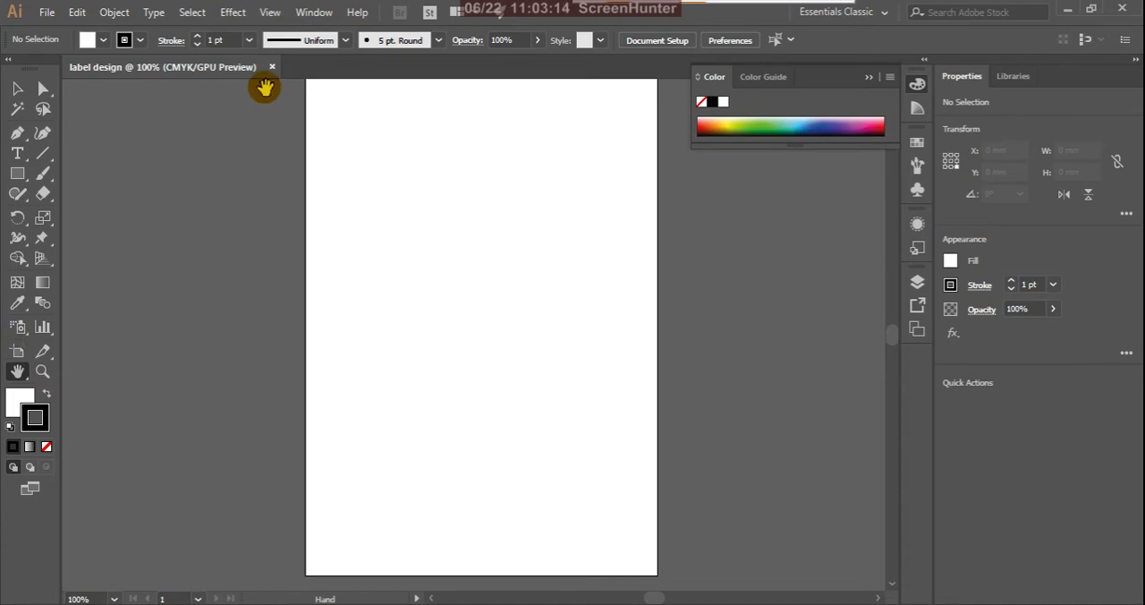
left_click(272, 67)
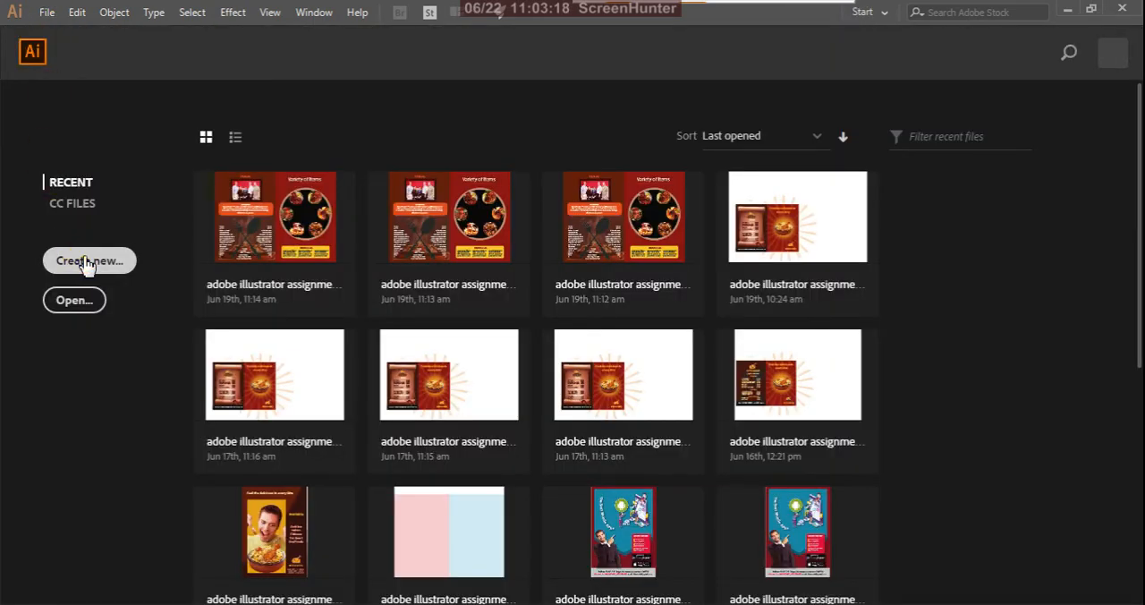
left_click(89, 261)
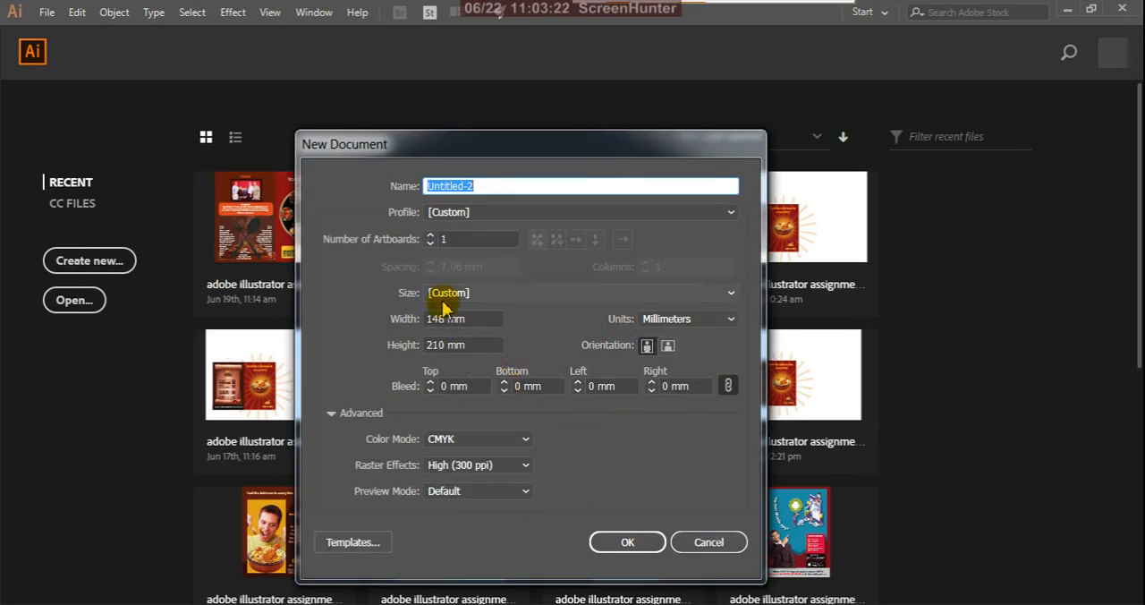
left_click(447, 239)
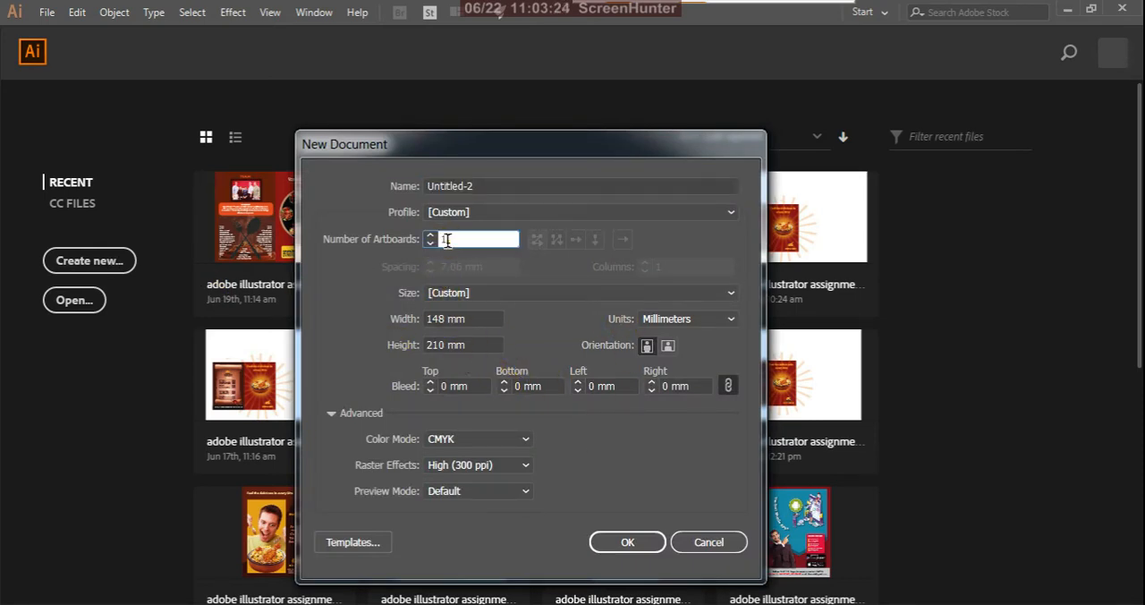
type("2")
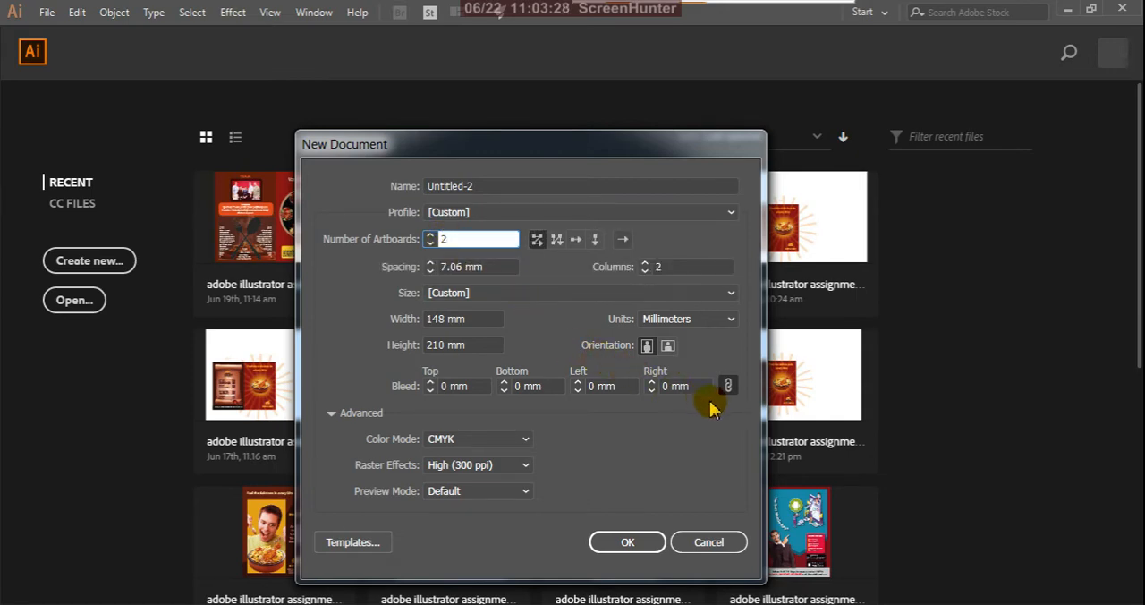
left_click(642, 547)
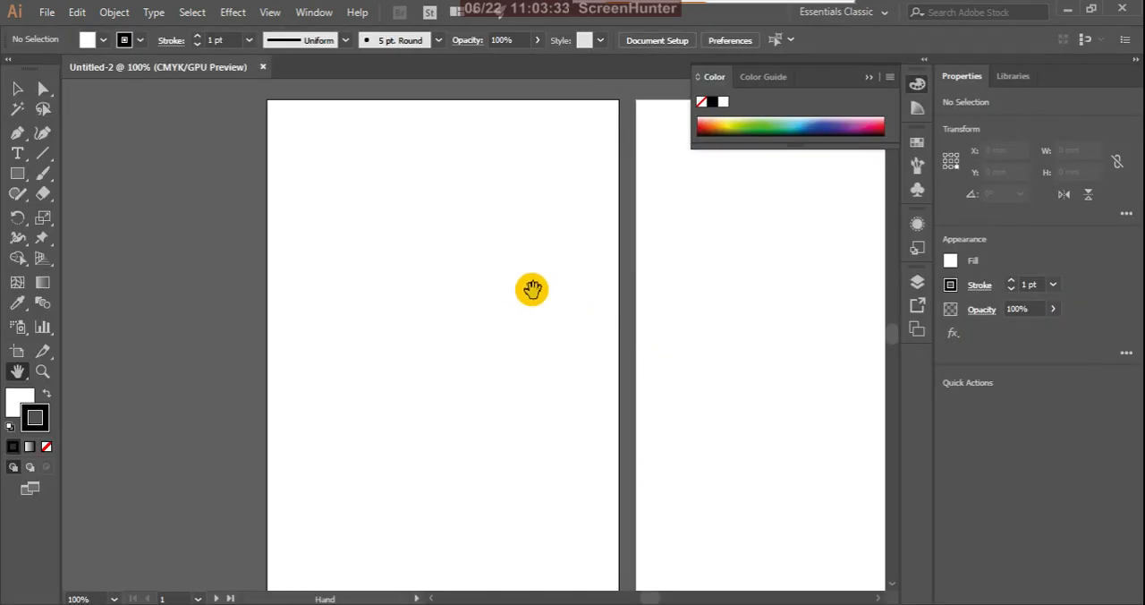
- Bring both artboards fully into view and activate the Selection tool
left_click_drag(532, 288, 394, 276)
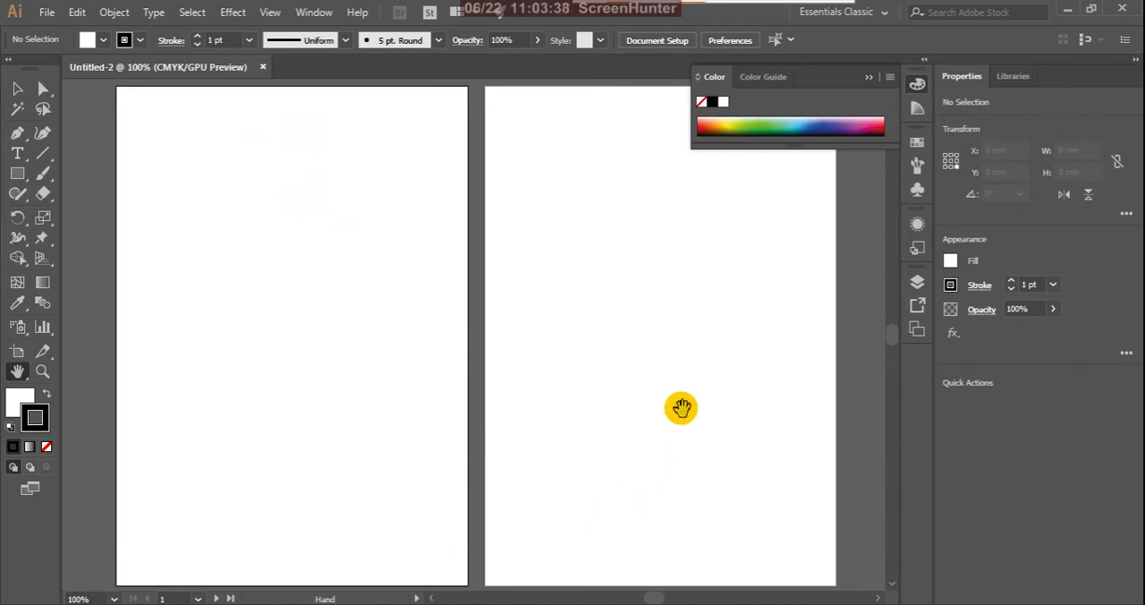
left_click_drag(644, 335, 582, 378)
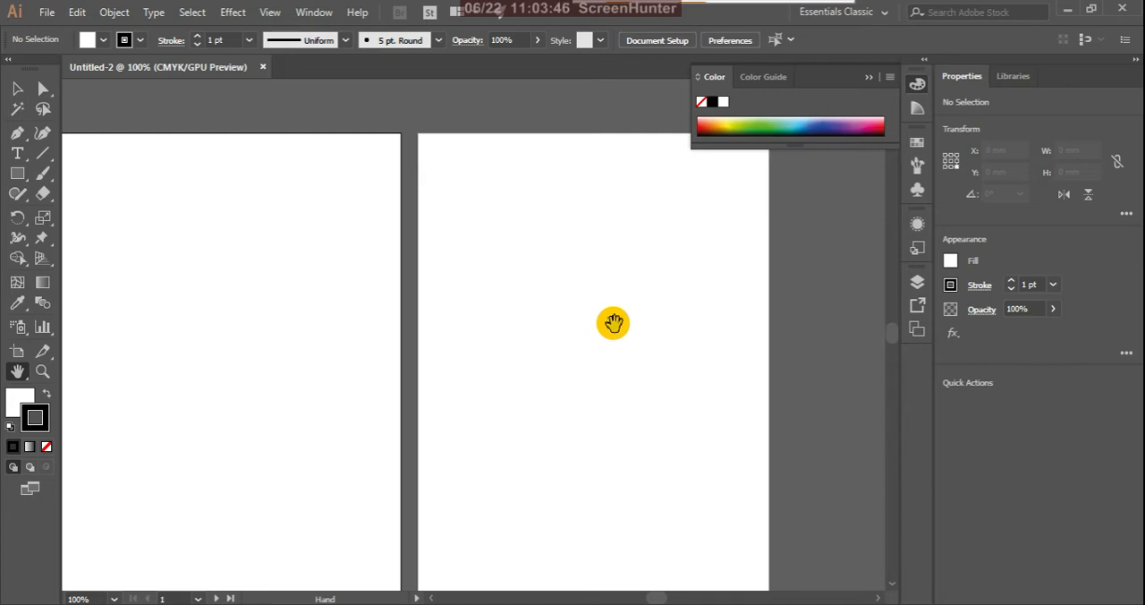
scroll(590, 342, "down", 2)
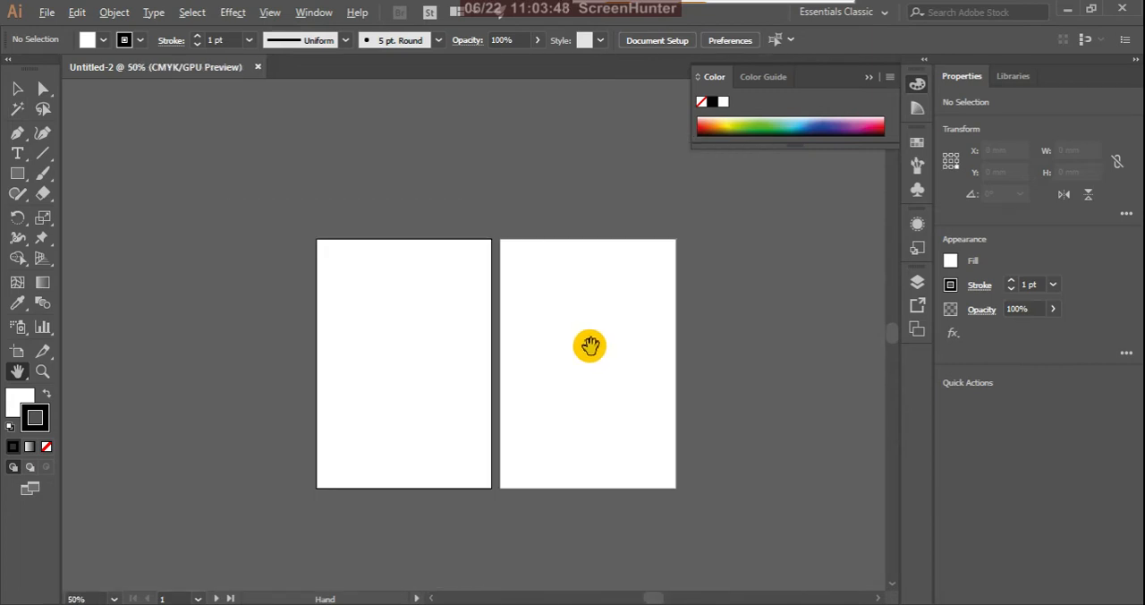
scroll(471, 393, "up", 1)
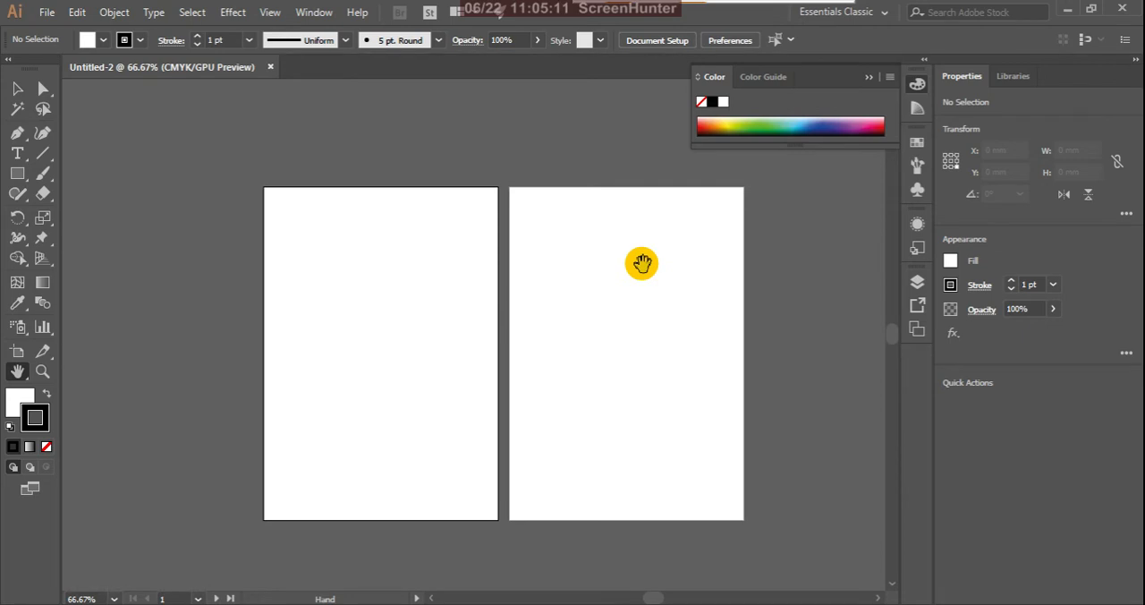
left_click(17, 88)
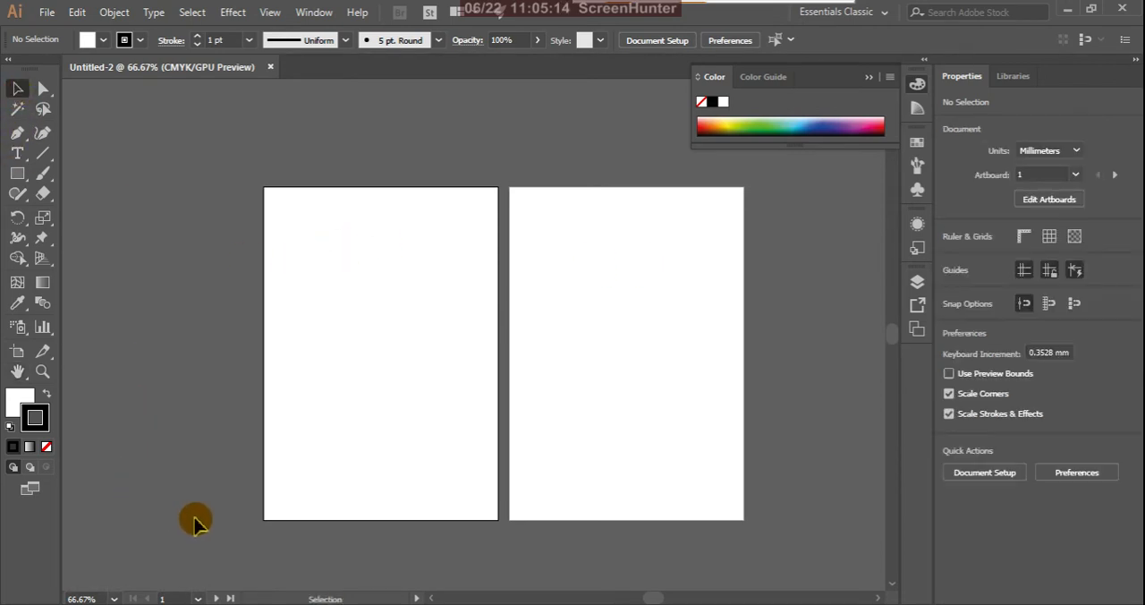
- Open the "final orange" folder inside the desktop's "orange" folder to view the reference images, and return to Illustrator
mouse_move(146, 604)
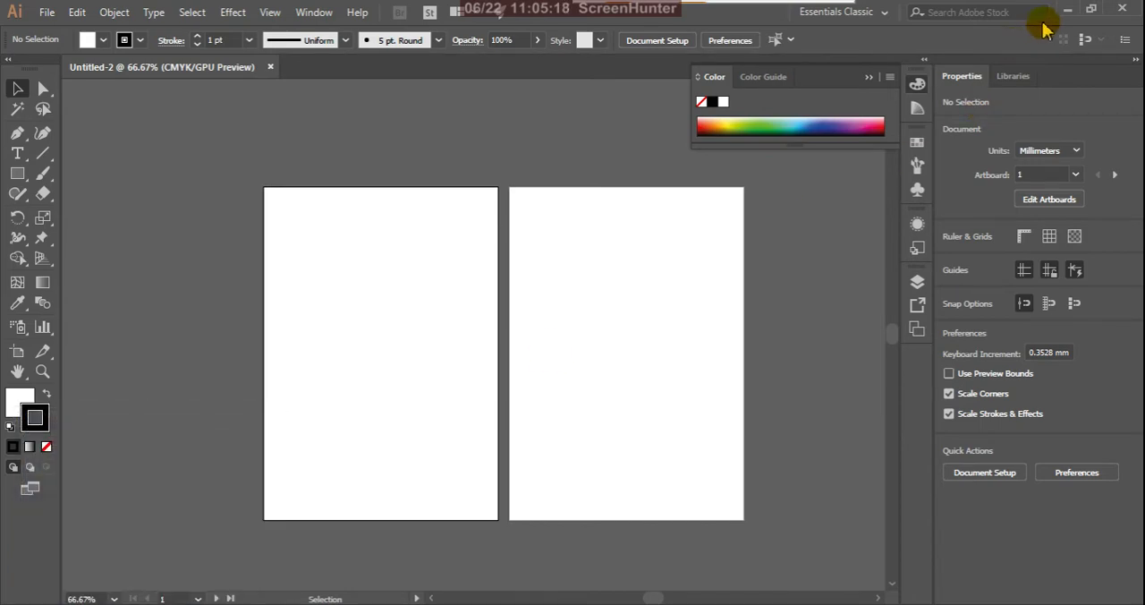
left_click(1065, 10)
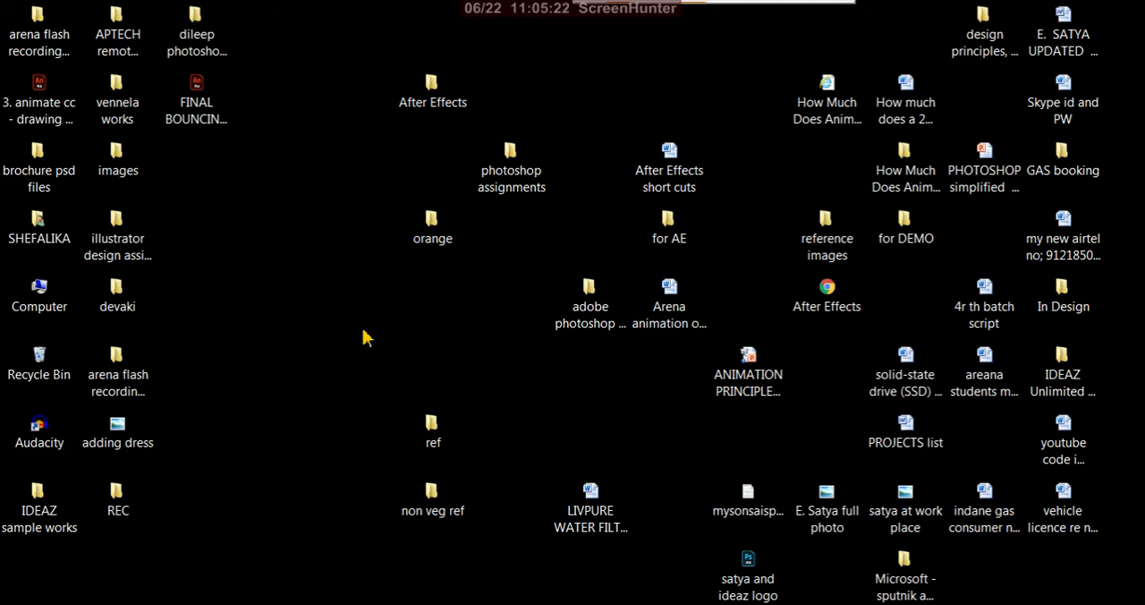
left_click(433, 438)
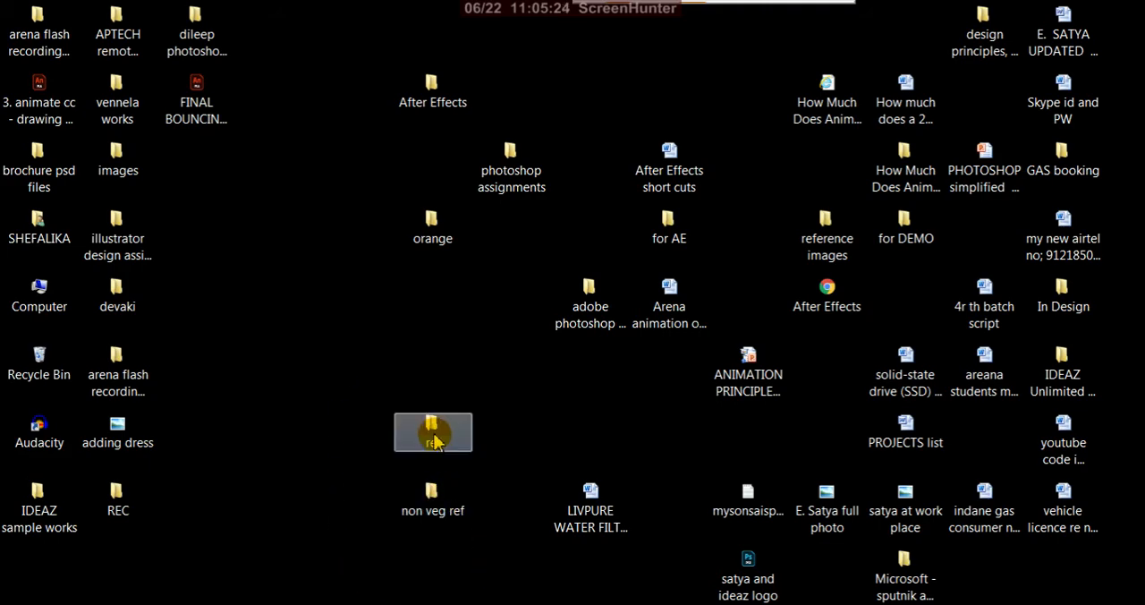
double_click(438, 246)
left_click_drag(572, 41, 568, 154)
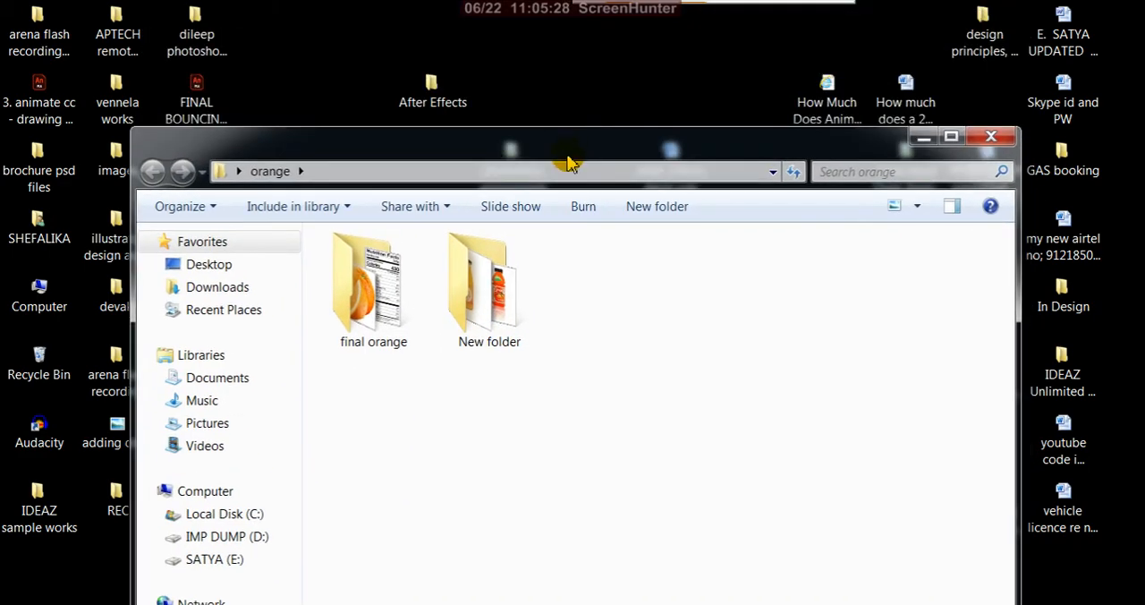
double_click(383, 324)
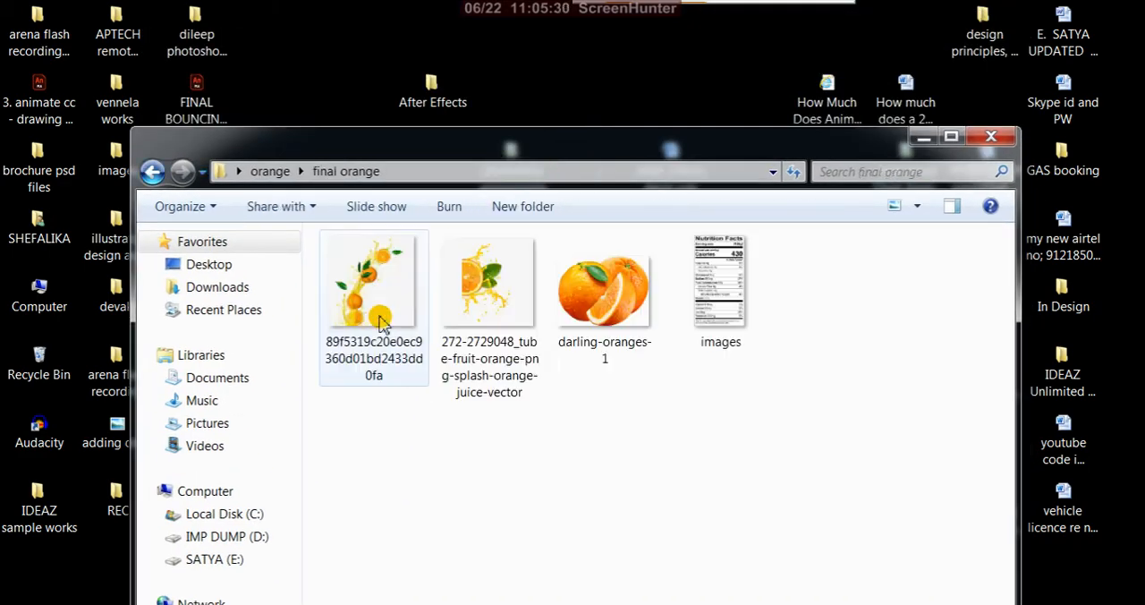
left_click(926, 139)
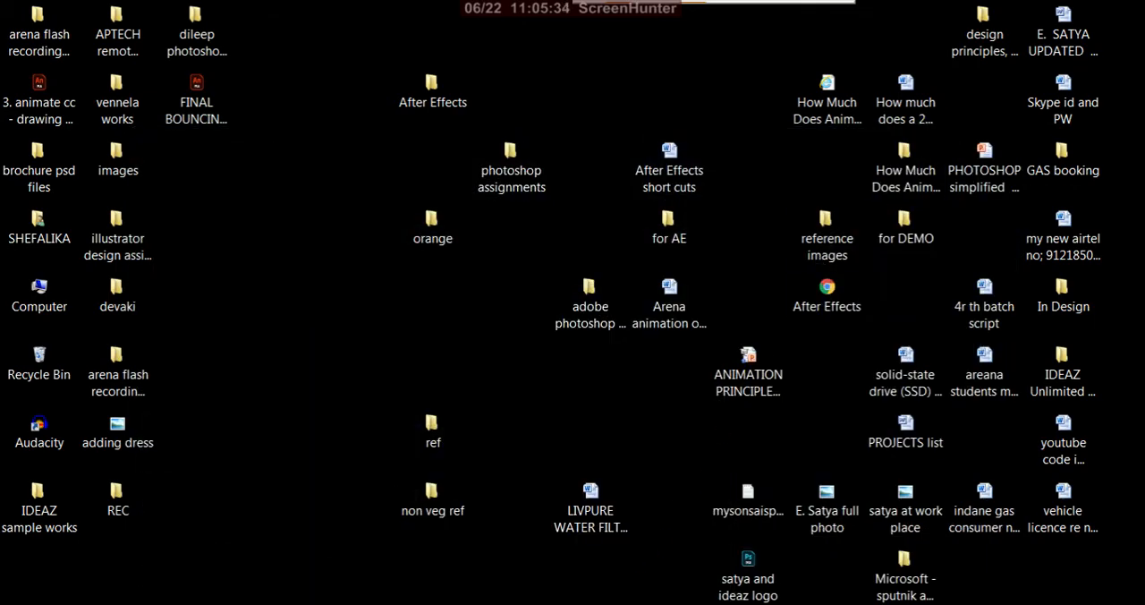
left_click(269, 604)
left_click(123, 603)
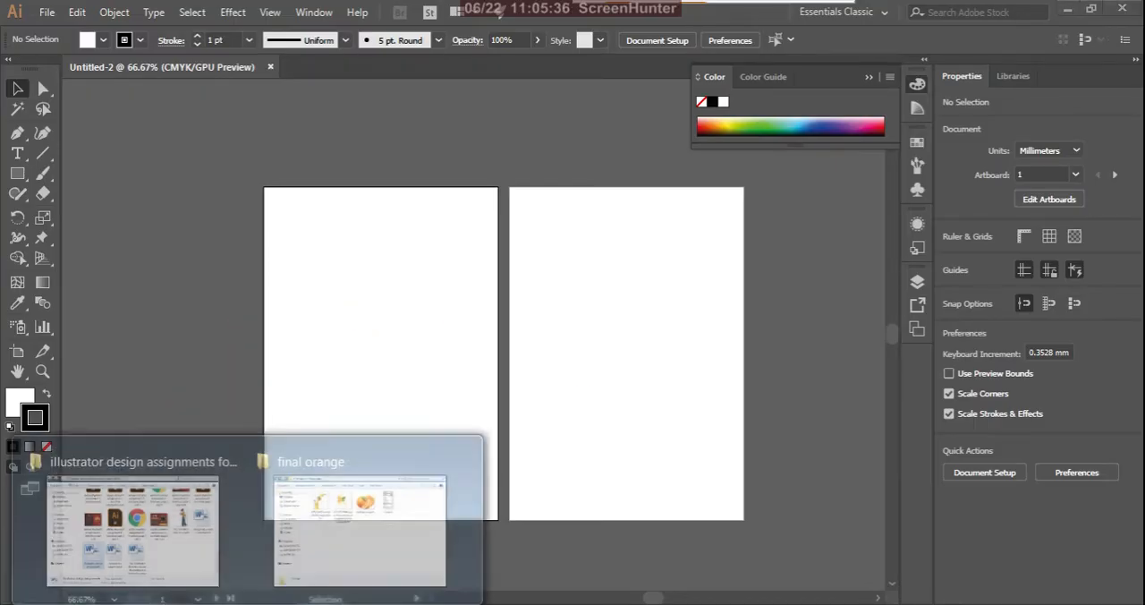
- Examine the three orange images and the Nutrition Facts image in the "final orange" folder, and return to Illustrator
left_click(350, 547)
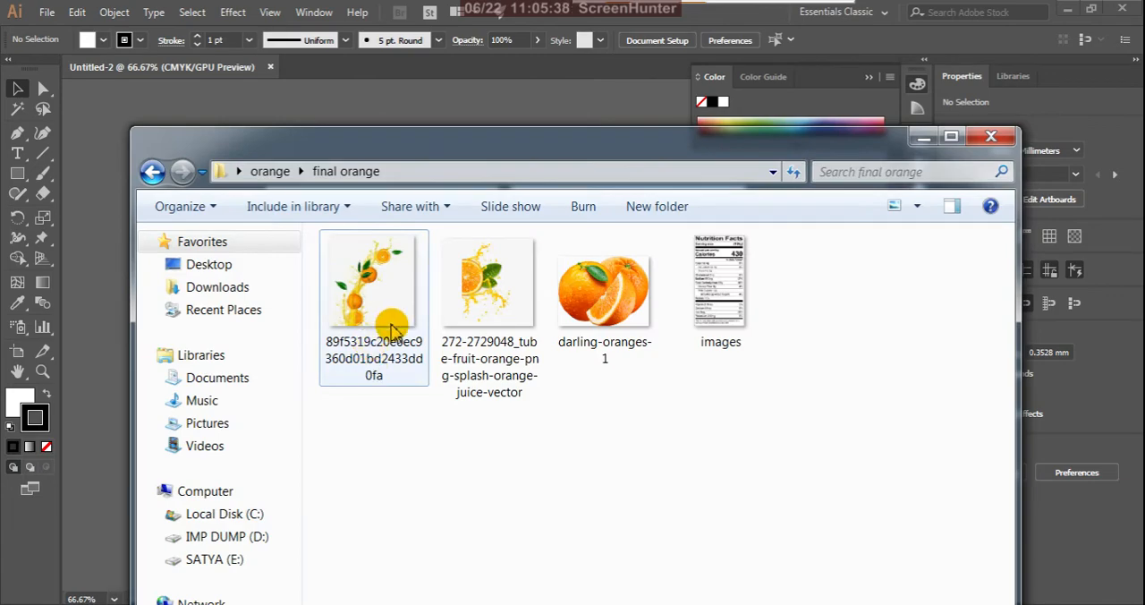
double_click(391, 329)
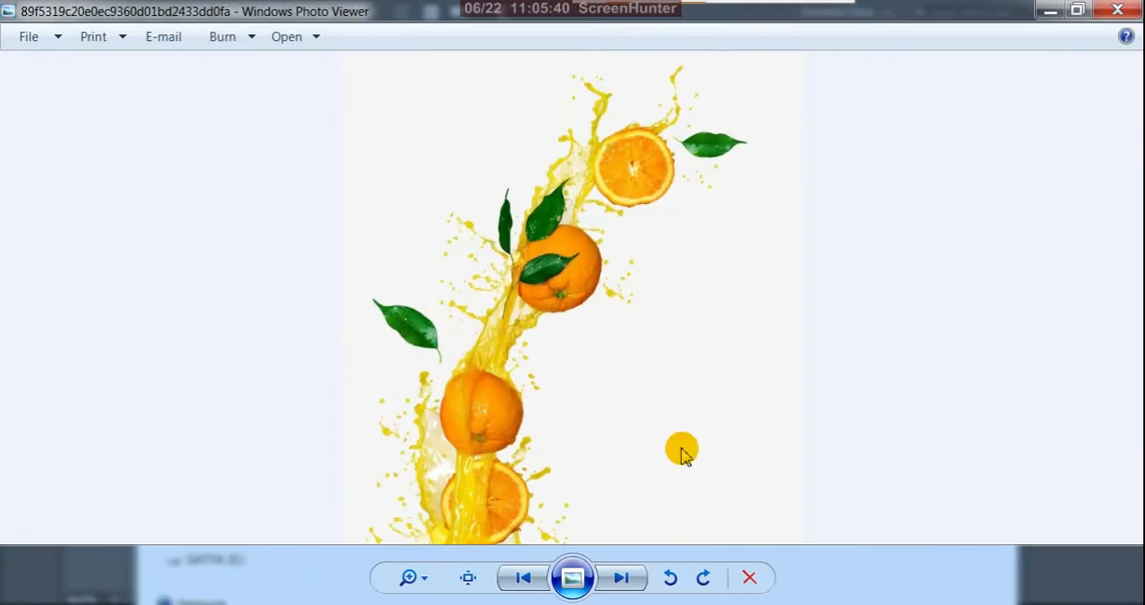
left_click(619, 581)
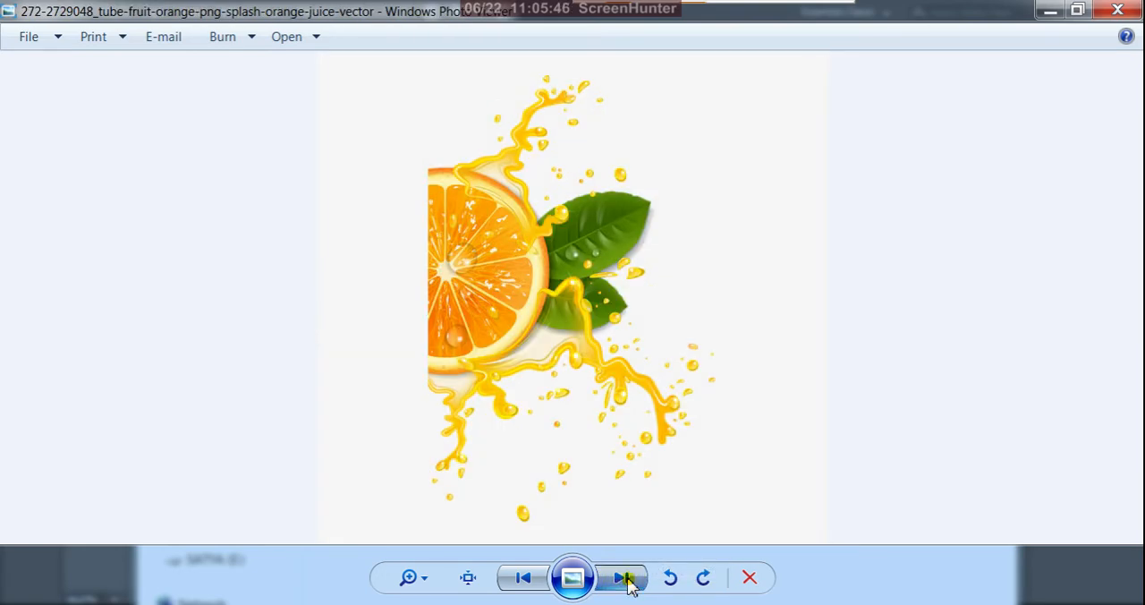
left_click(628, 579)
left_click(629, 579)
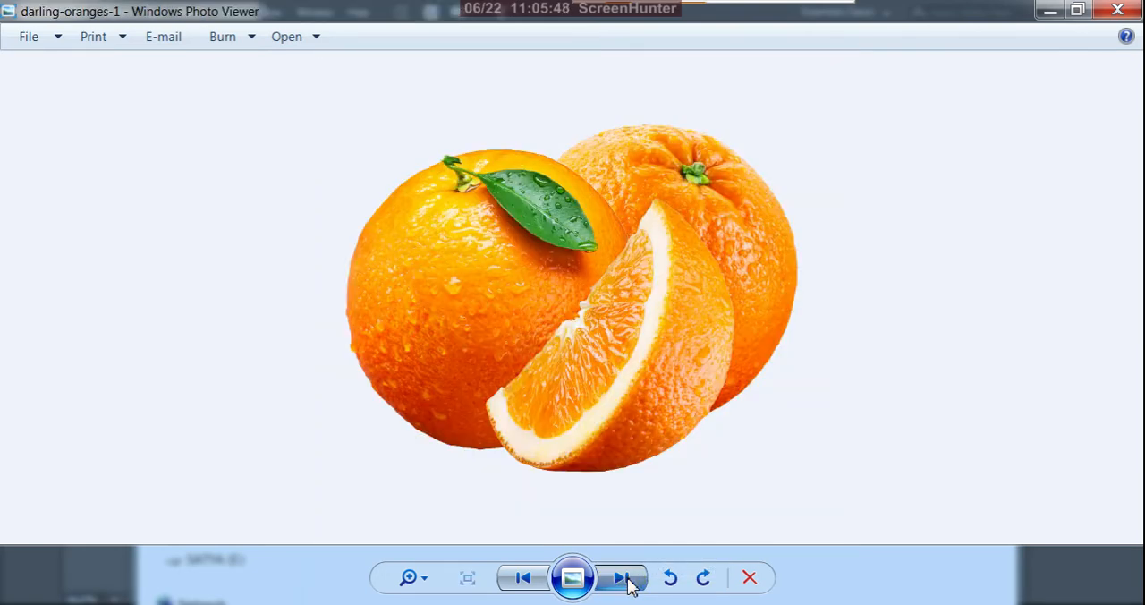
scroll(569, 277, "up", 3)
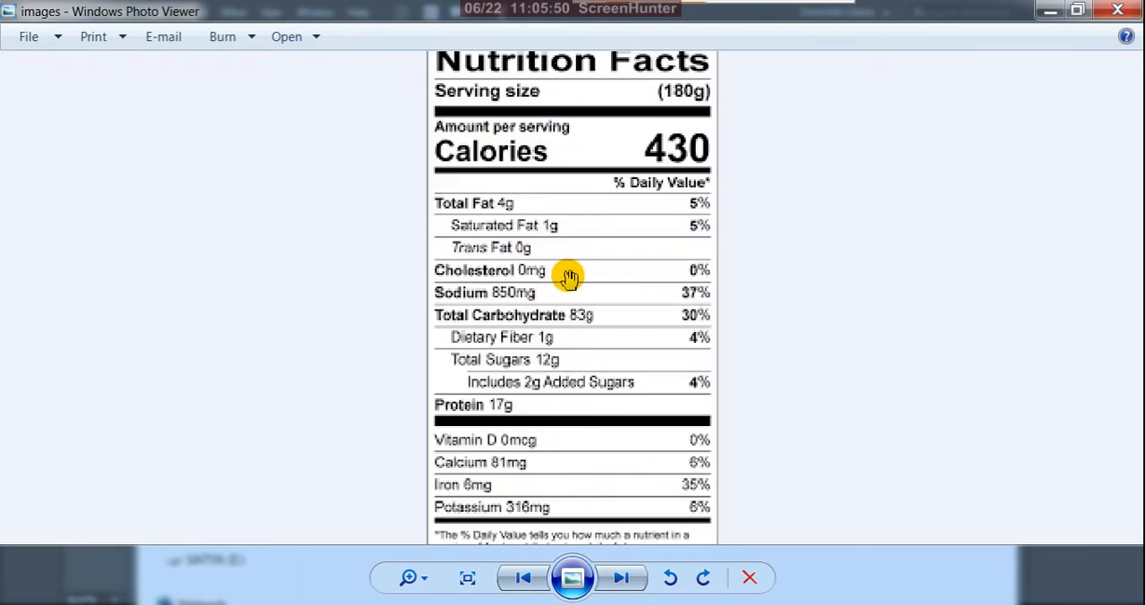
left_click_drag(601, 242, 582, 378)
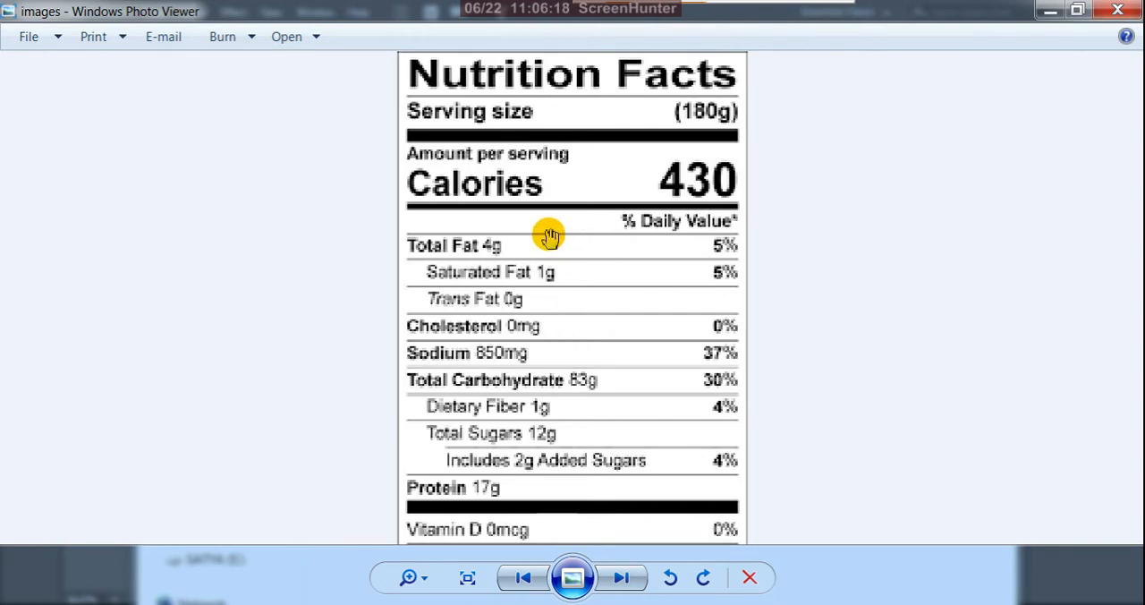
left_click(1109, 16)
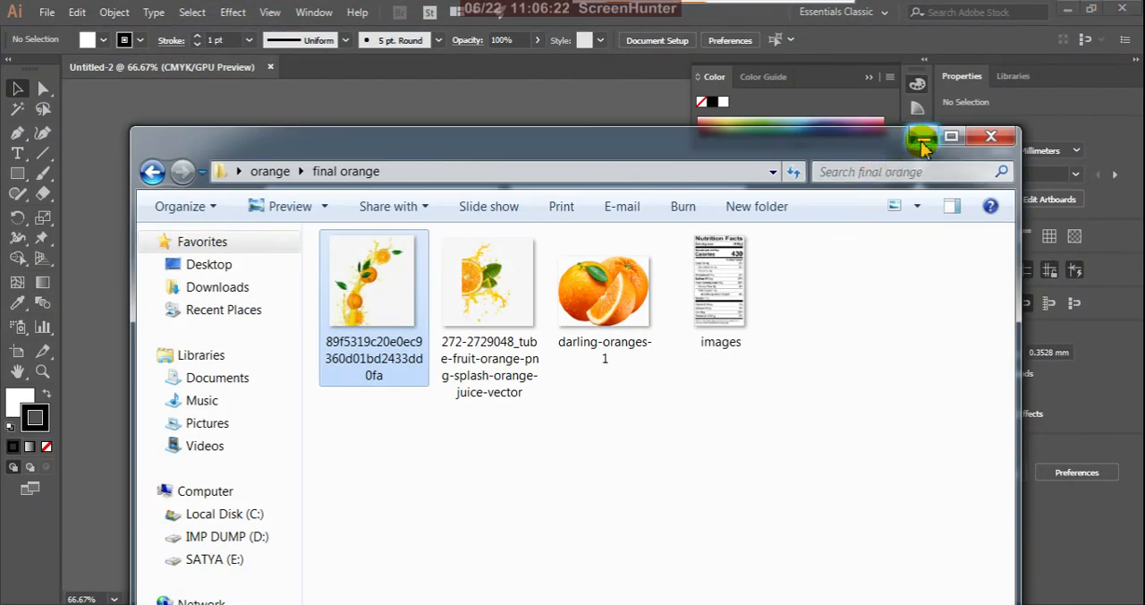
left_click(922, 139)
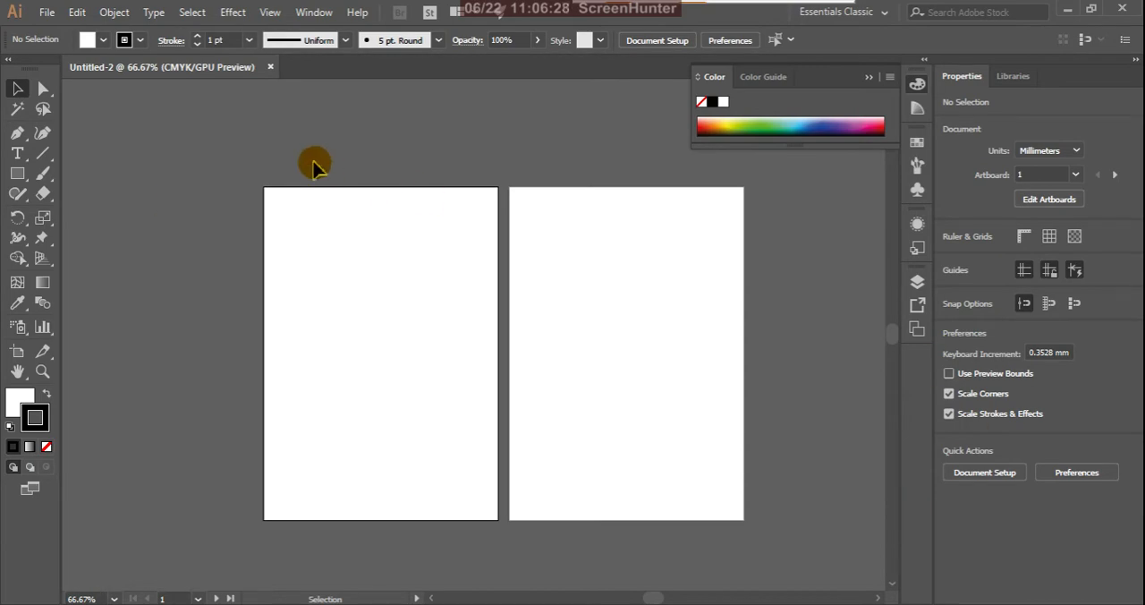
- Load all four images from the desktop's "orange" > "final orange" folder into the Place command as linked files
left_click(47, 14)
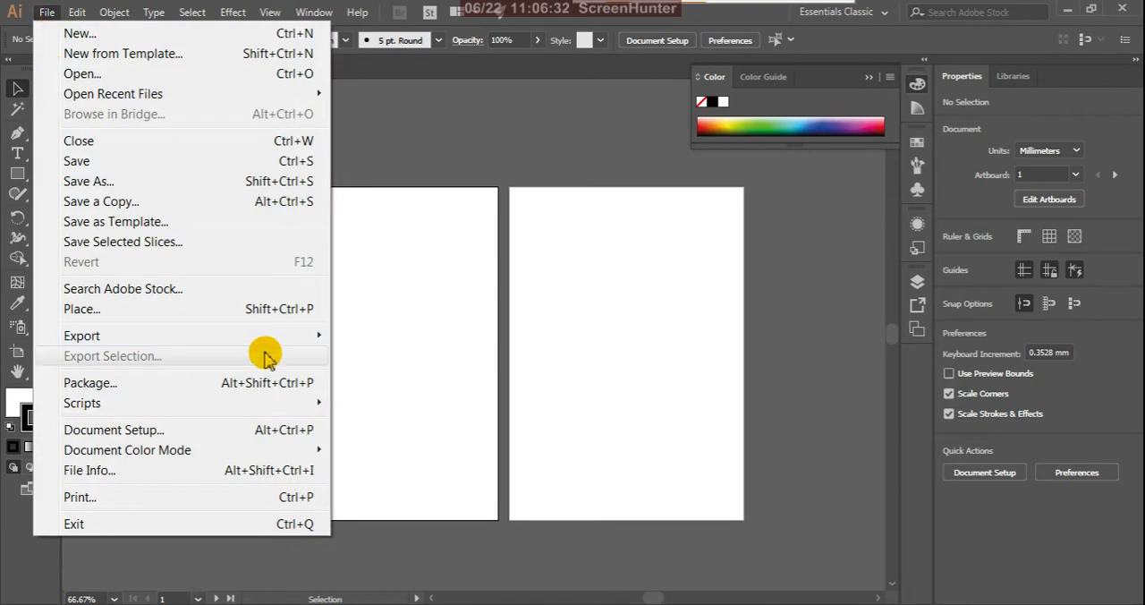
left_click(179, 309)
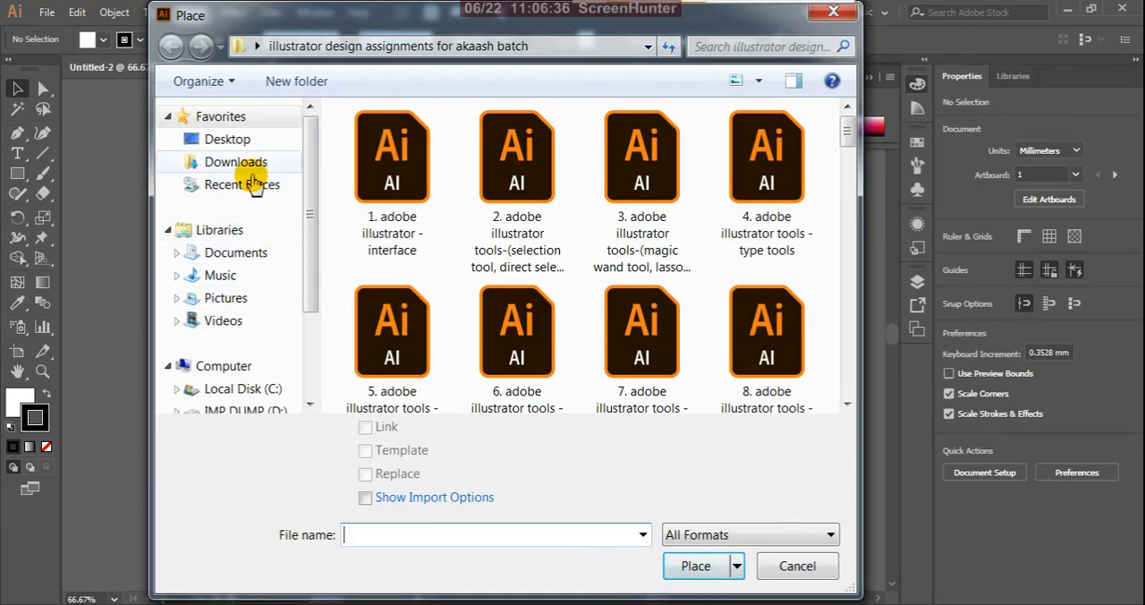
left_click(232, 140)
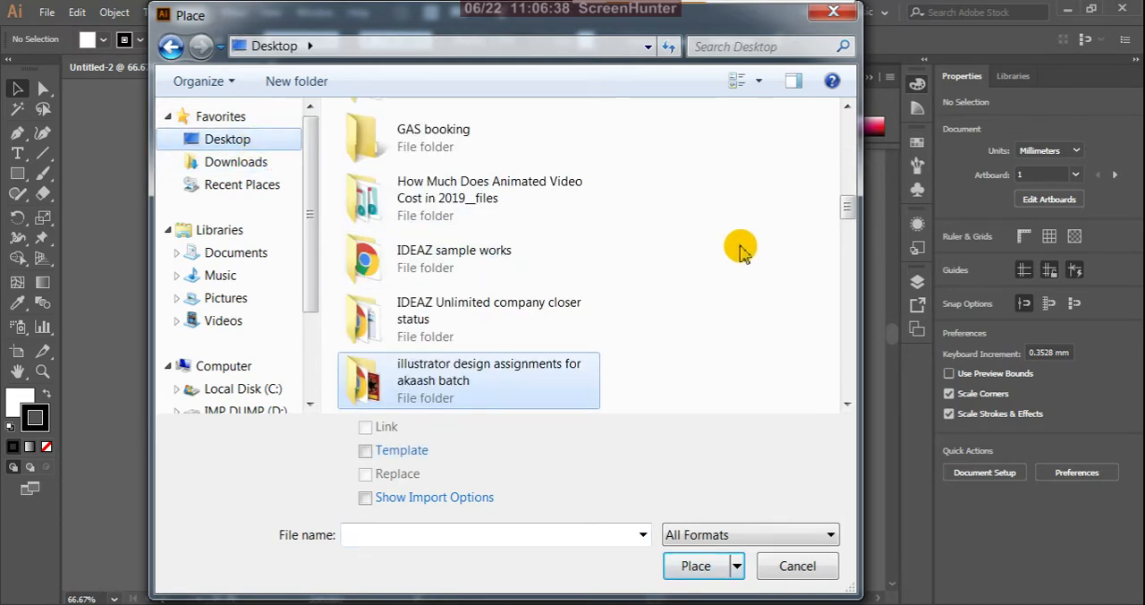
left_click_drag(846, 207, 846, 242)
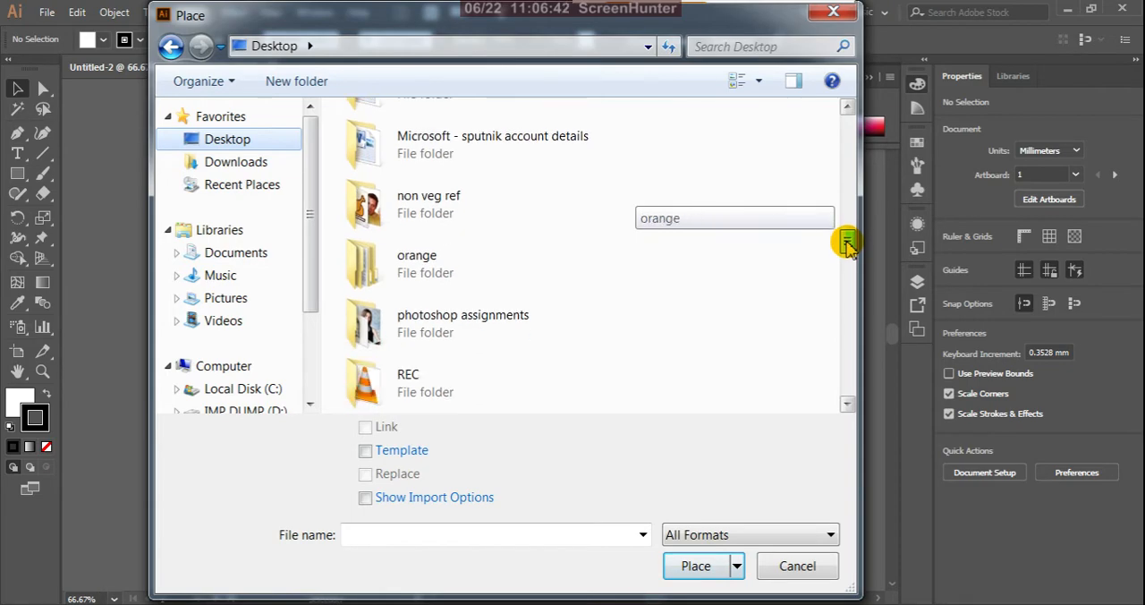
double_click(427, 266)
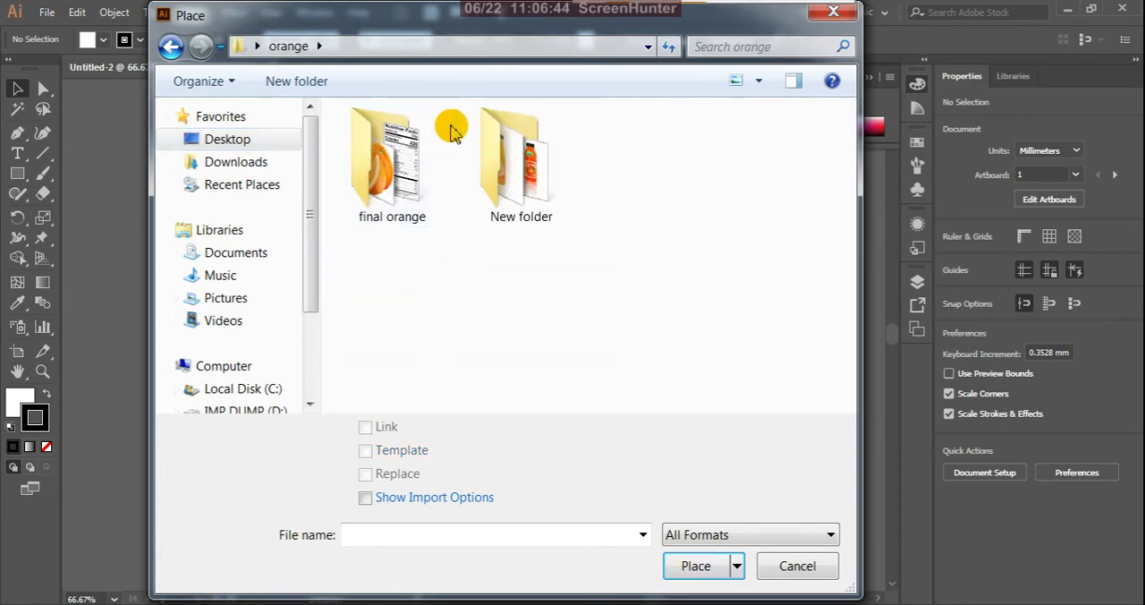
mouse_move(544, 30)
left_mouse_down()
mouse_move(556, 57)
mouse_move(550, 31)
left_mouse_up()
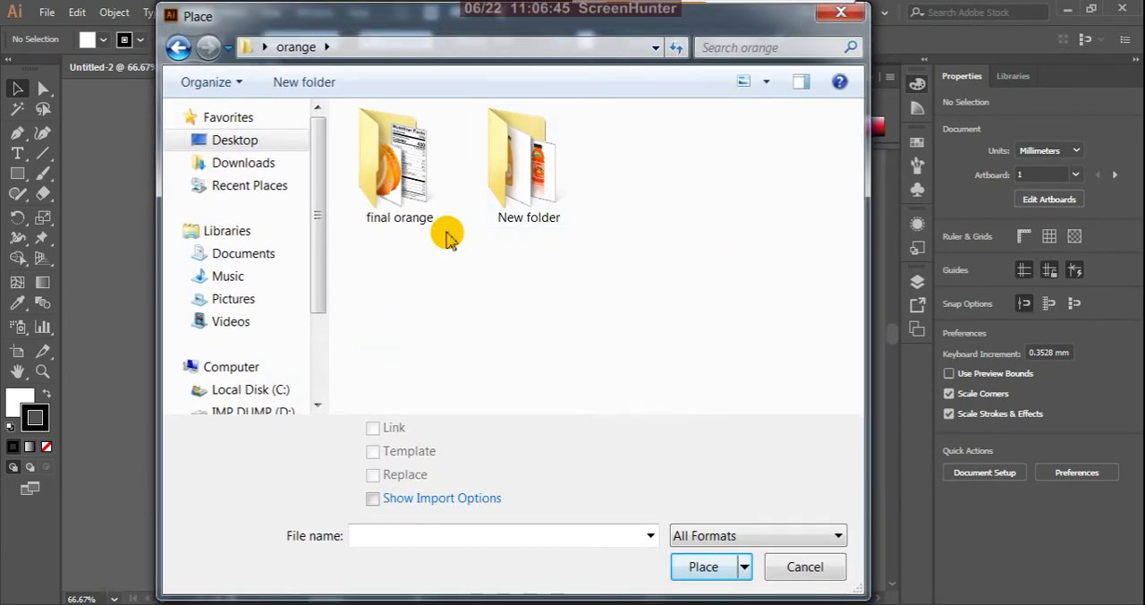
double_click(393, 174)
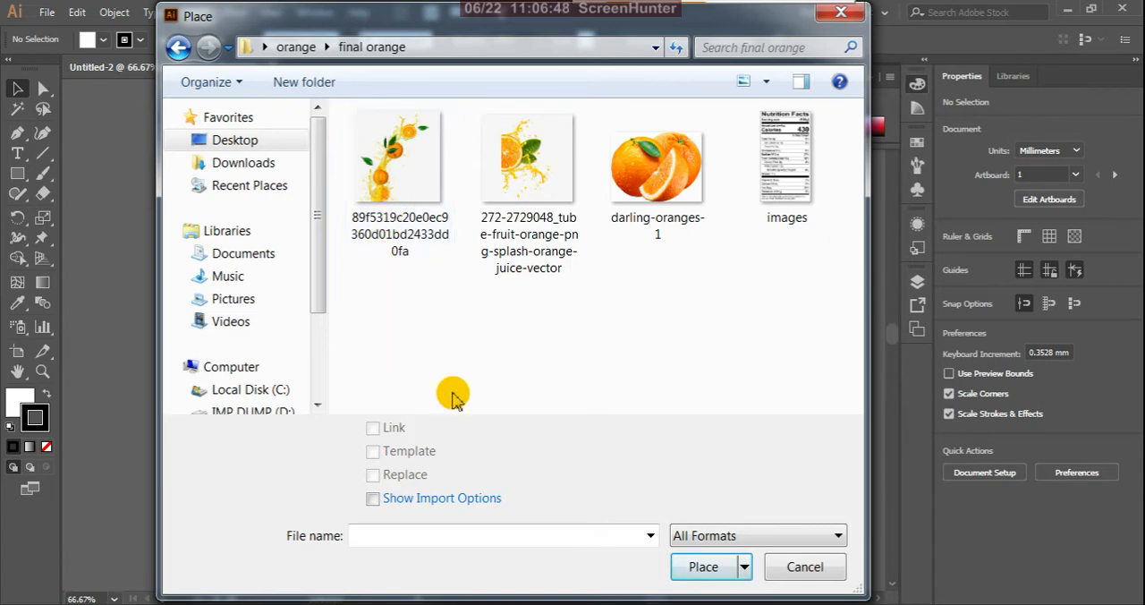
left_click(432, 179)
left_click(568, 202, "ctrl")
left_click(626, 197, "ctrl")
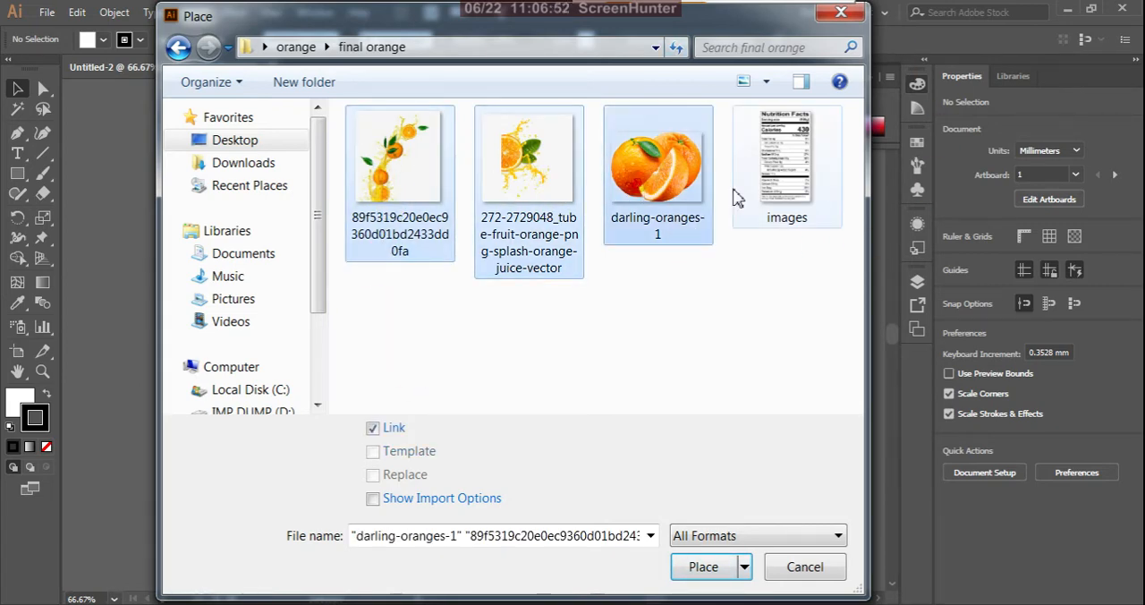
left_click(771, 175, "ctrl")
left_click(716, 566)
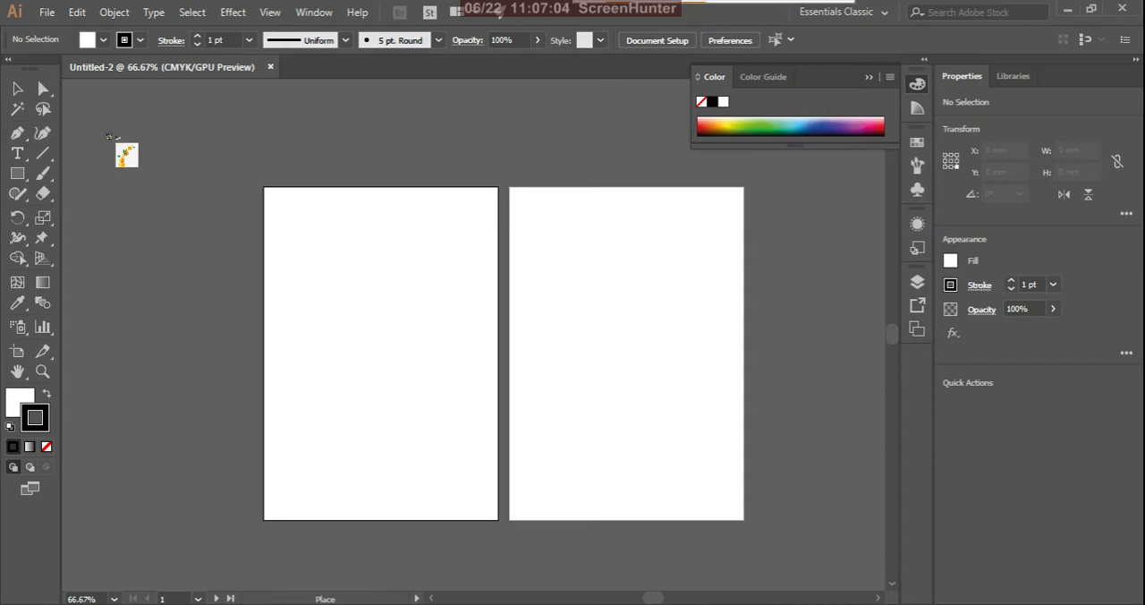
- Place the four loaded images at their original size across the two artboards and the area around them
left_click(109, 136)
left_click(528, 127)
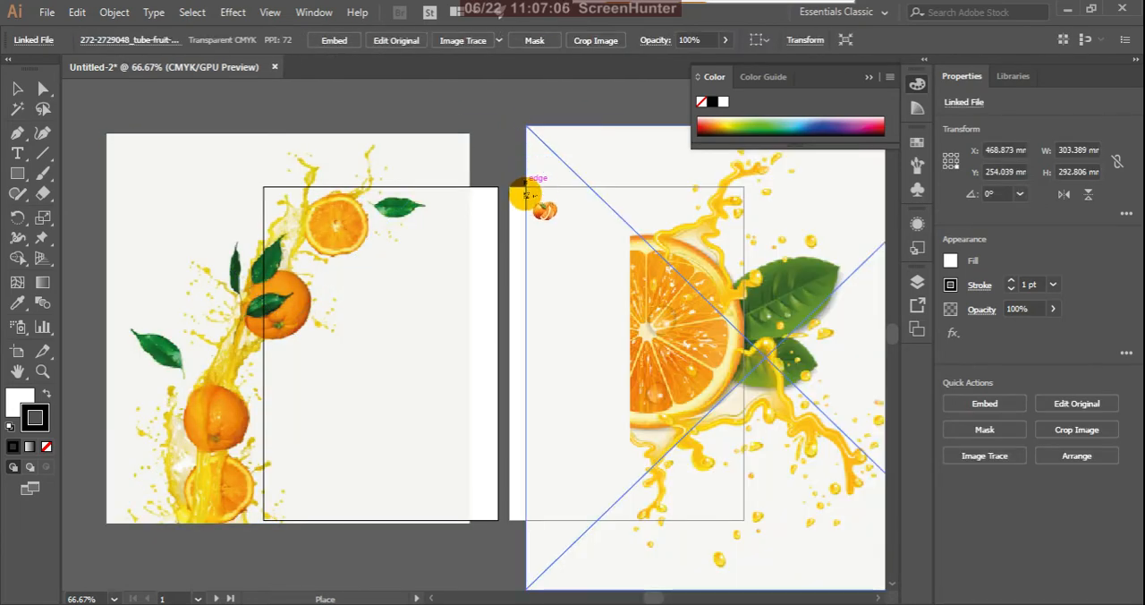
left_click(476, 106)
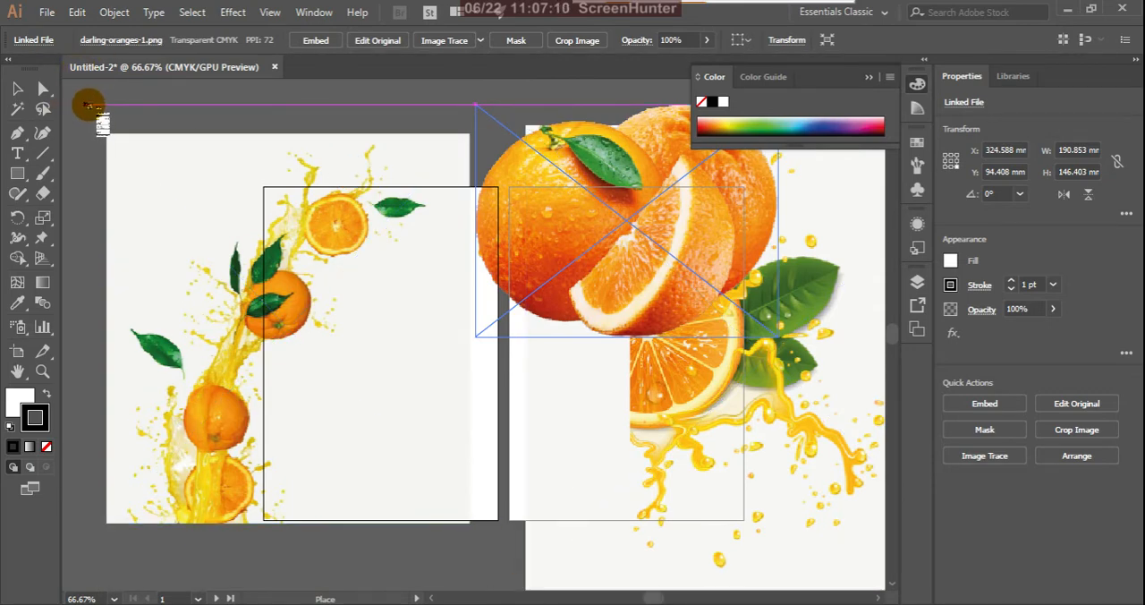
left_click(89, 105)
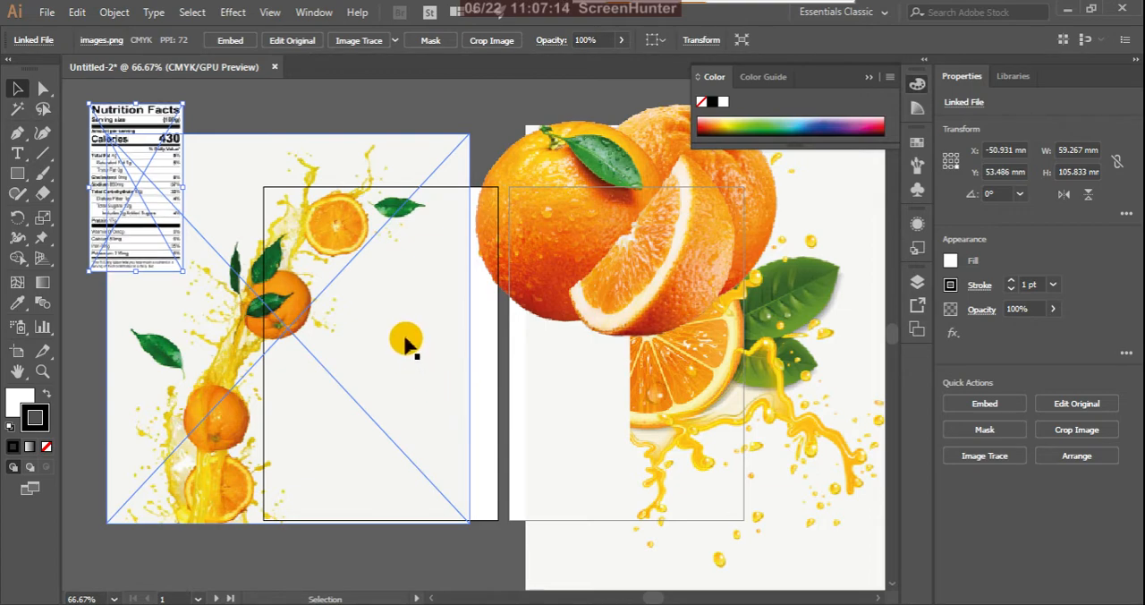
- Delete all four placed images from the document, leaving both artboards empty
left_click(255, 107)
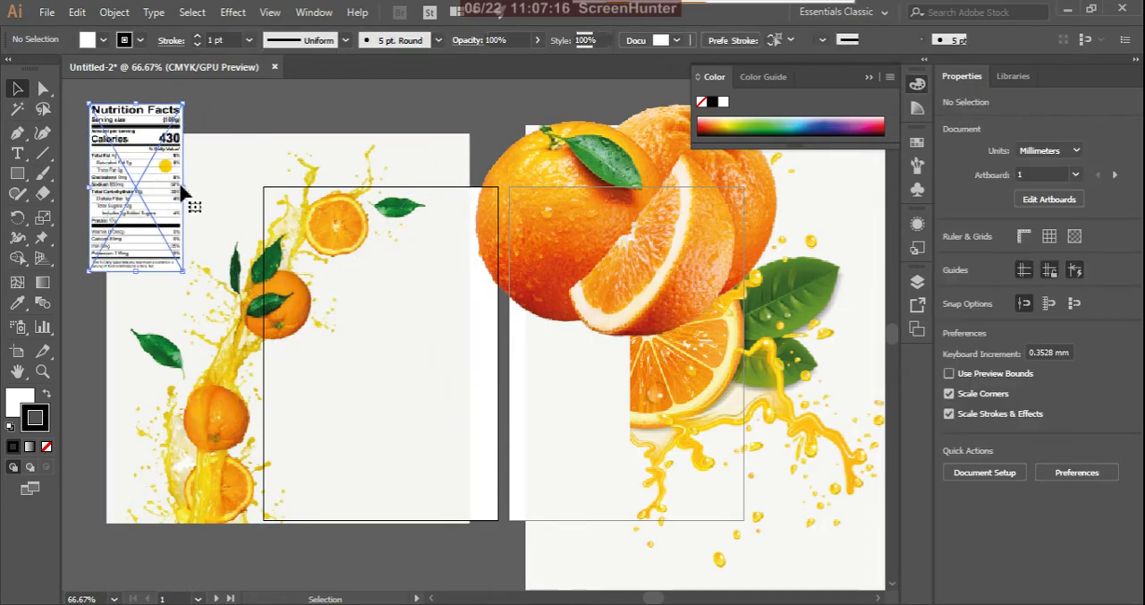
left_click(176, 164)
left_click(218, 210)
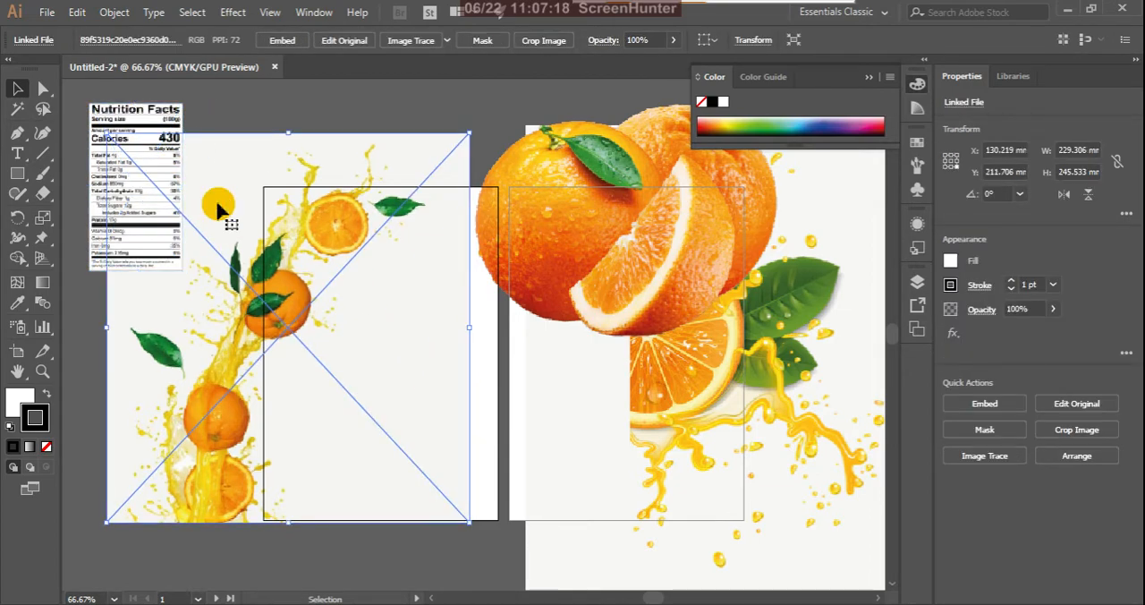
key("Delete")
left_click(156, 217)
key("Delete")
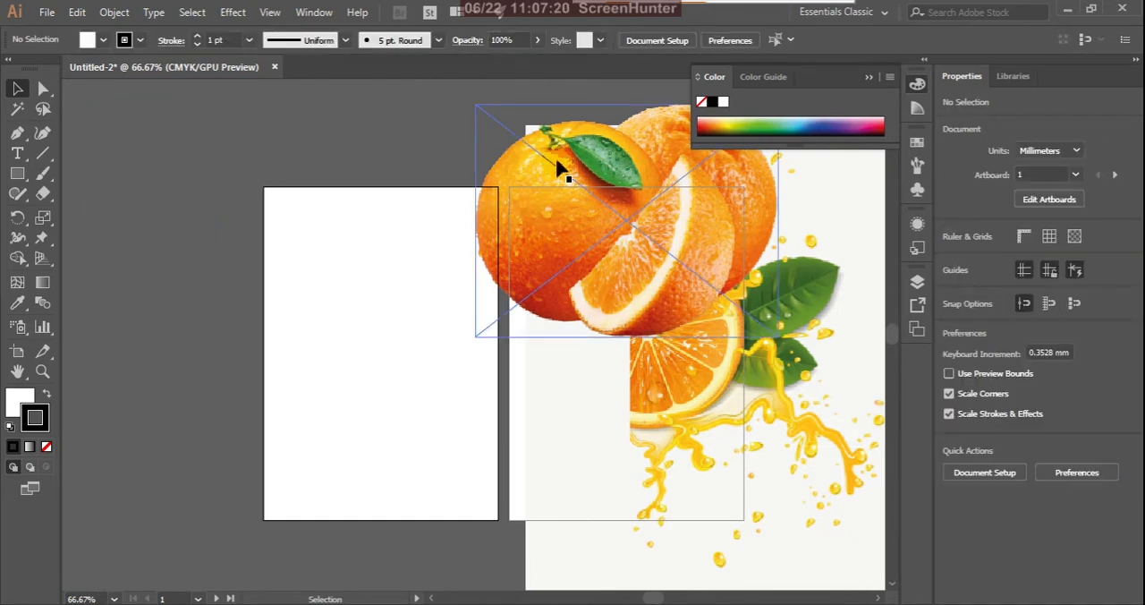
left_click(557, 172)
key("Delete")
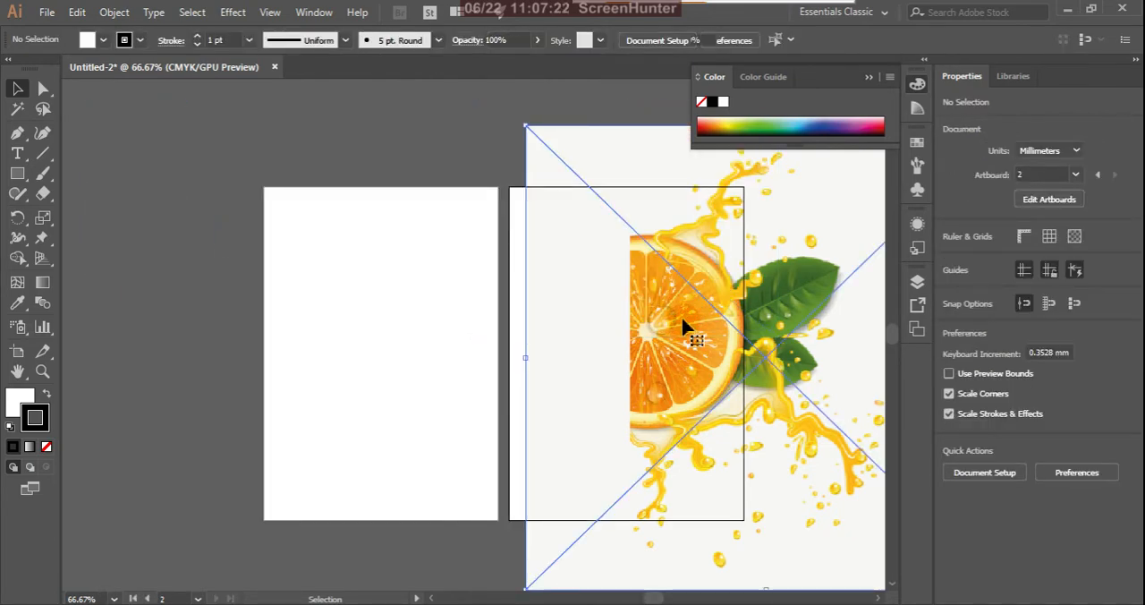
left_click(682, 320)
key("Delete")
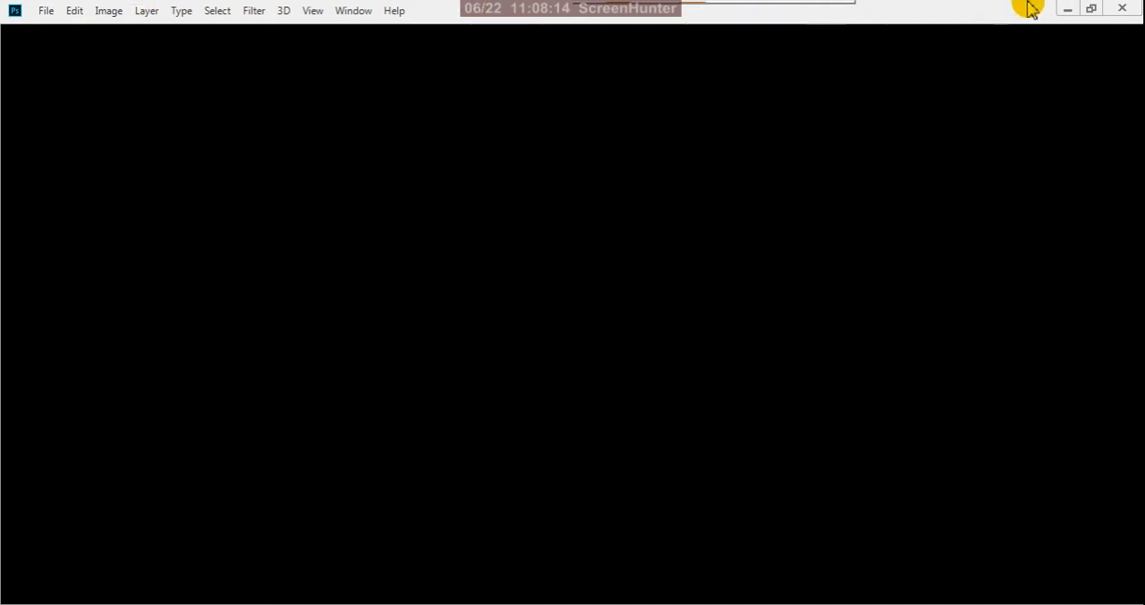
- Open the falling oranges splash image "89f5319c20e0ec9360d01bd2433dd0fa" from the "final orange" folder in Adobe Photoshop CC 2018
left_click(1069, 11)
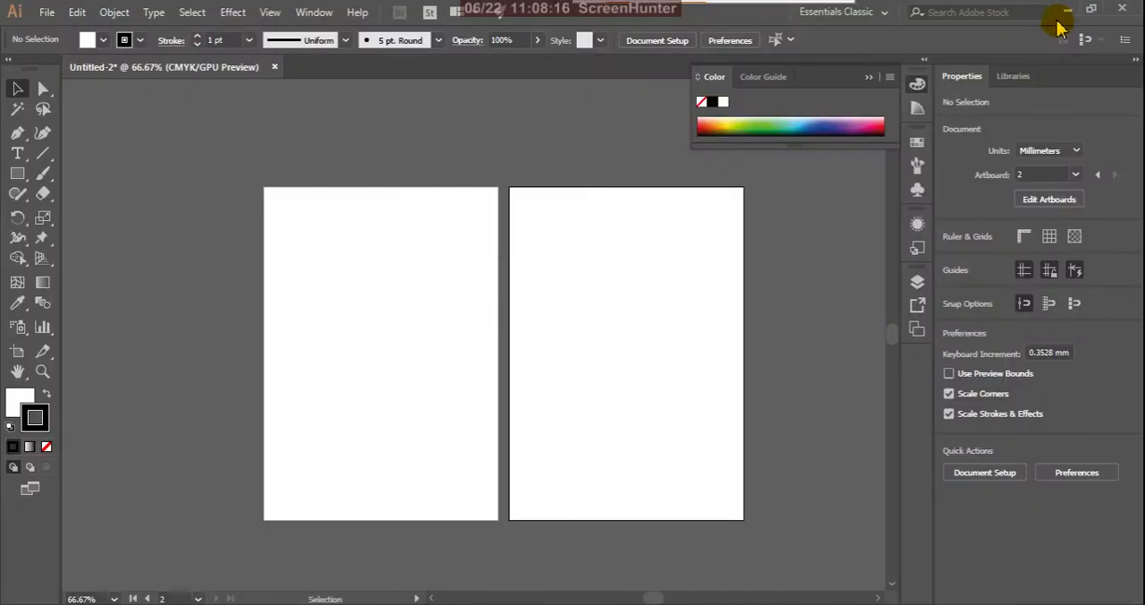
left_click(1067, 12)
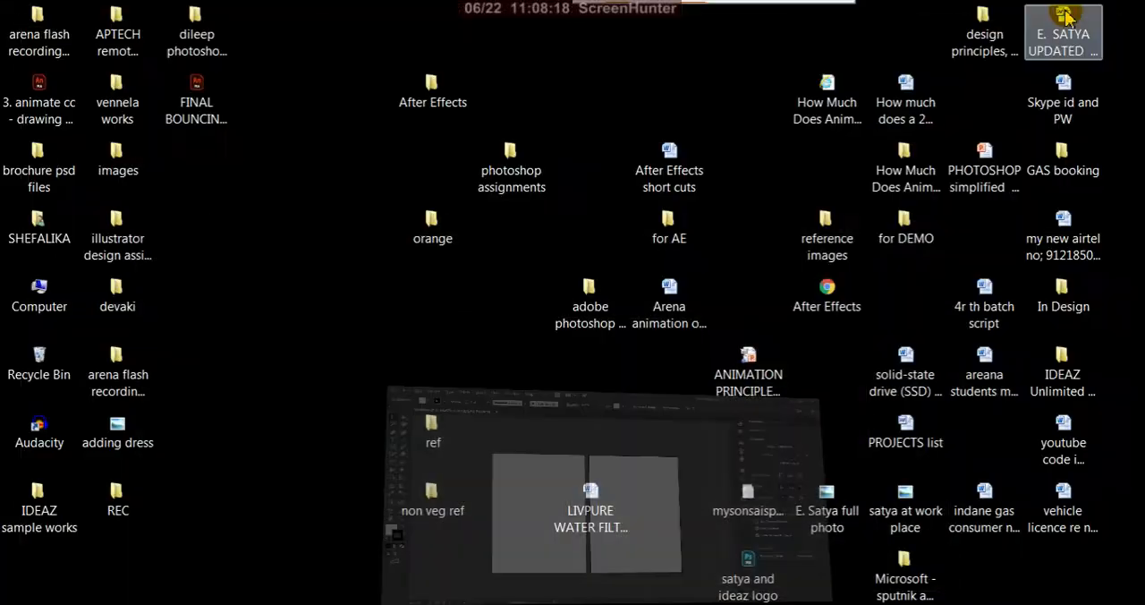
left_click(489, 604)
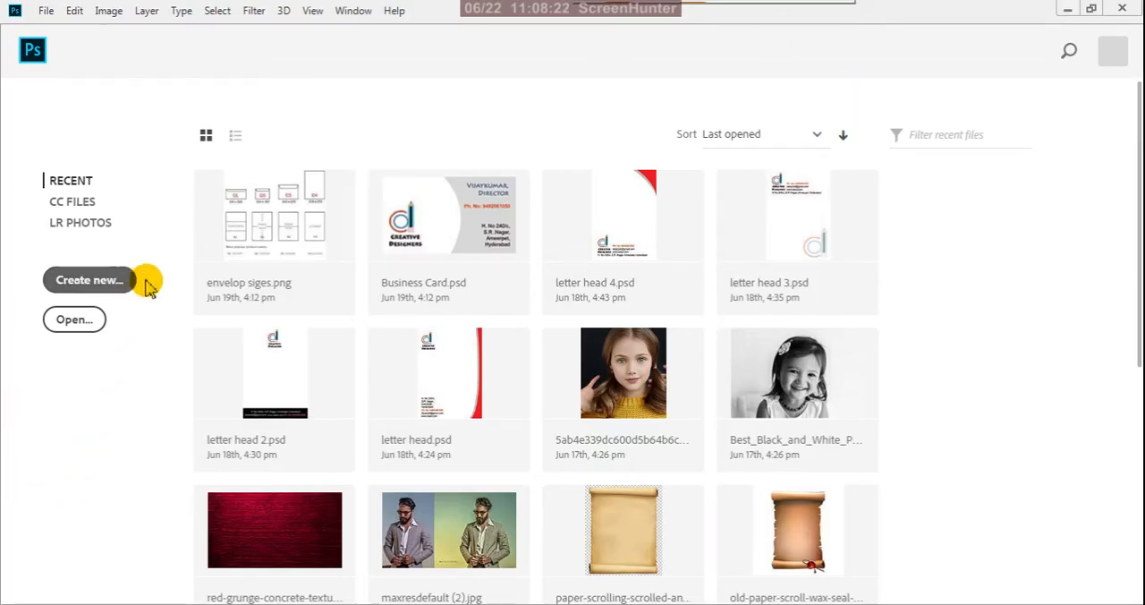
mouse_move(179, 603)
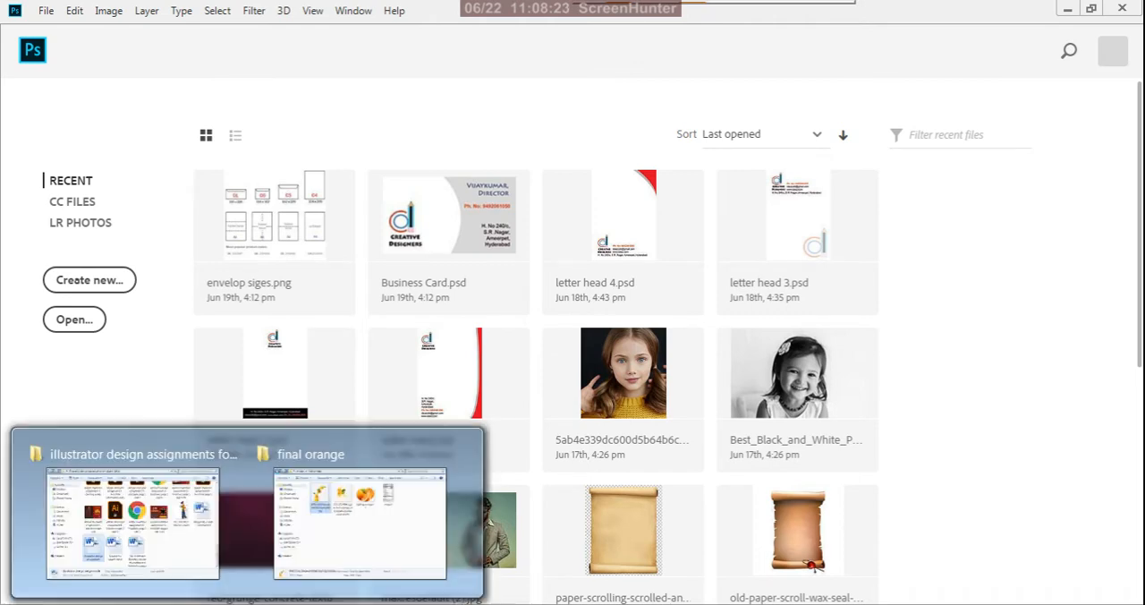
left_click(348, 554)
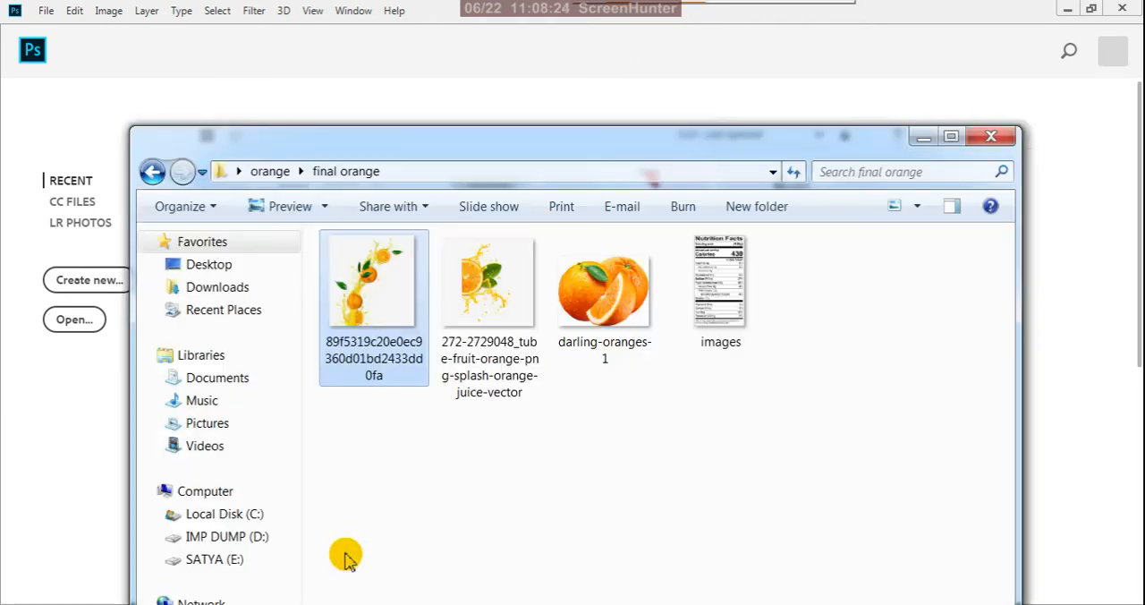
right_click(385, 302)
mouse_move(490, 295)
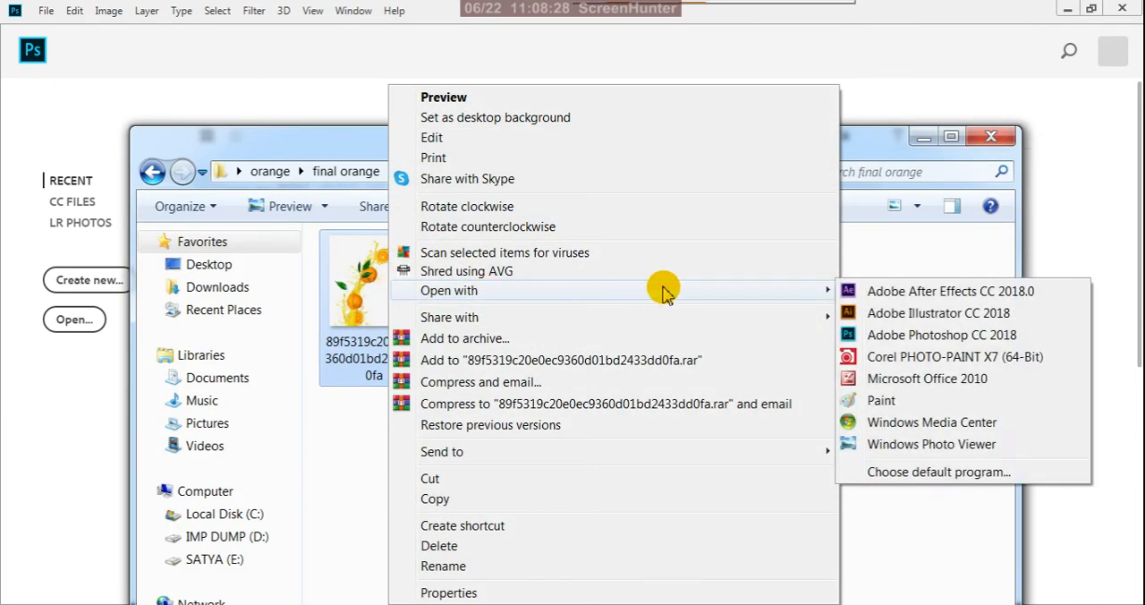
left_click(872, 336)
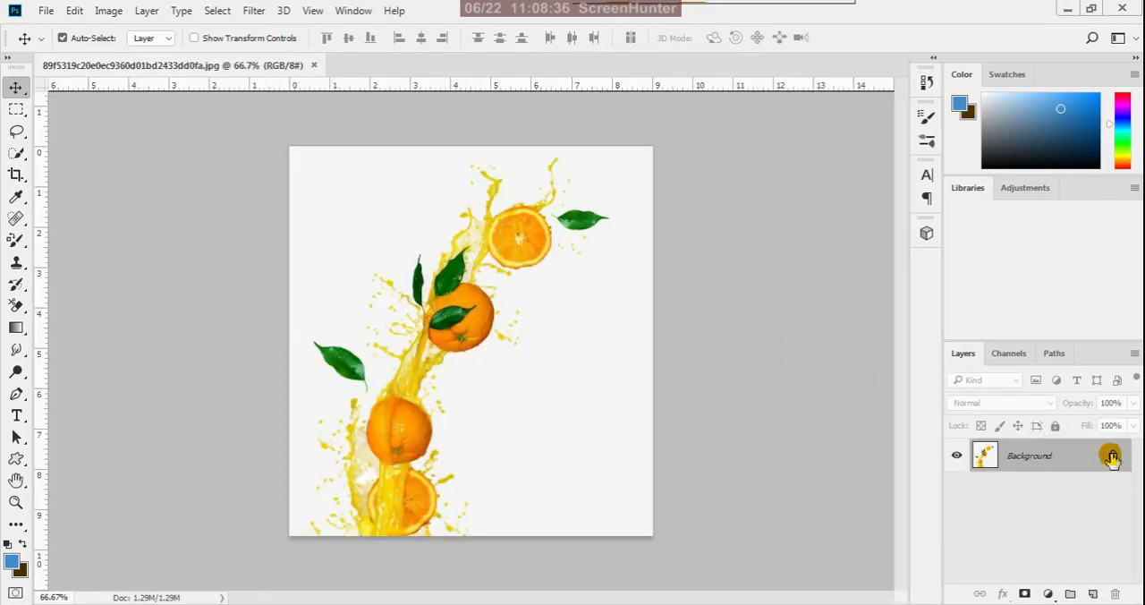
- Unlock the Background layer to turn it into a regular editable layer
left_click(1115, 460)
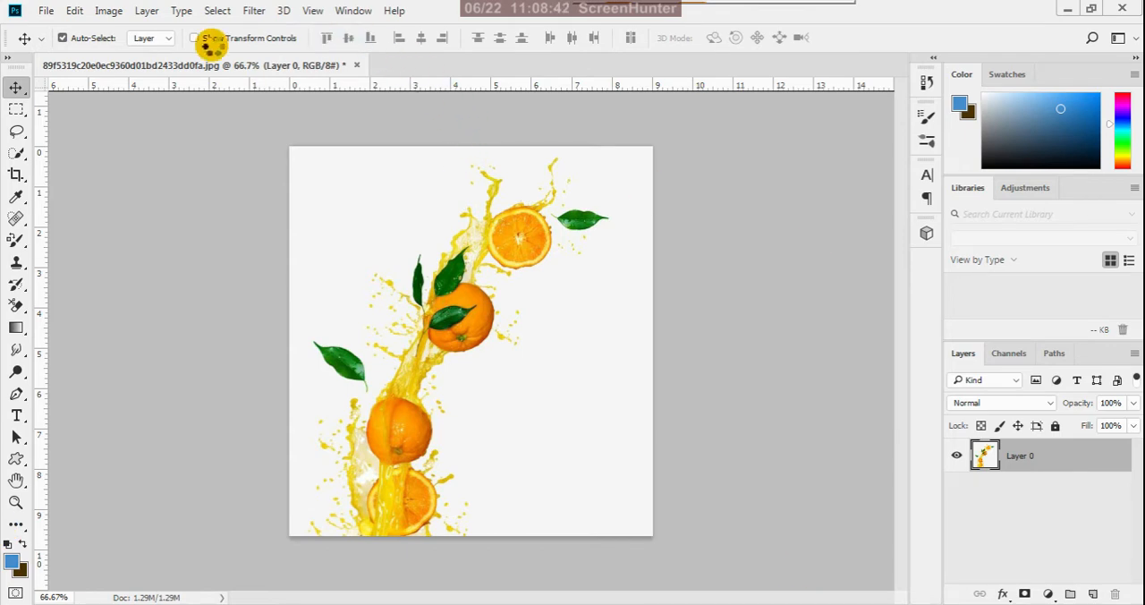
left_click(115, 16)
mouse_move(313, 62)
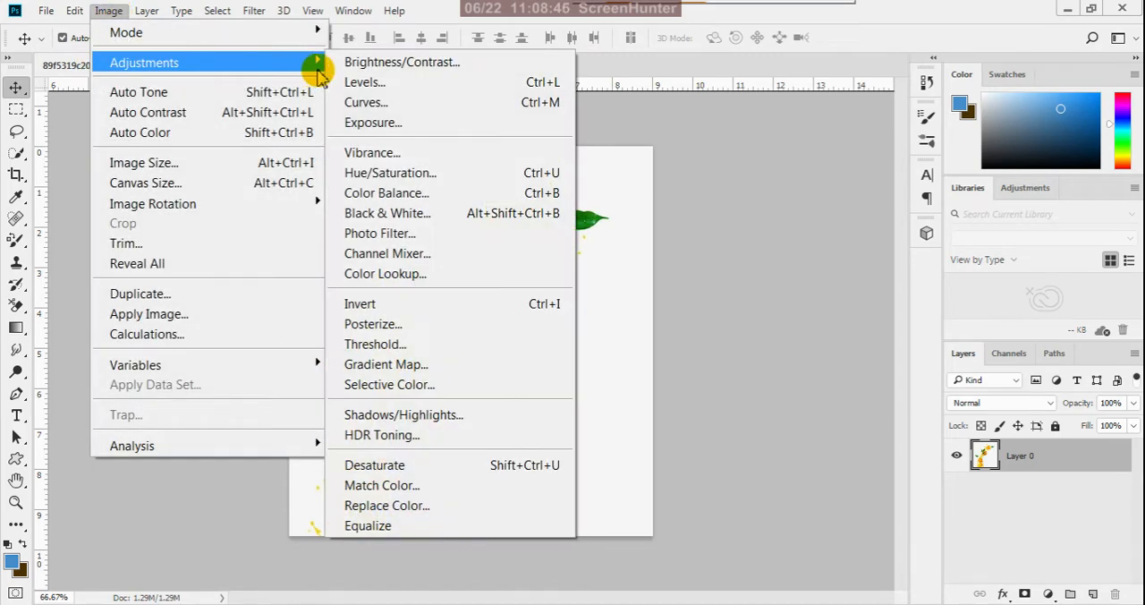
left_click(362, 66)
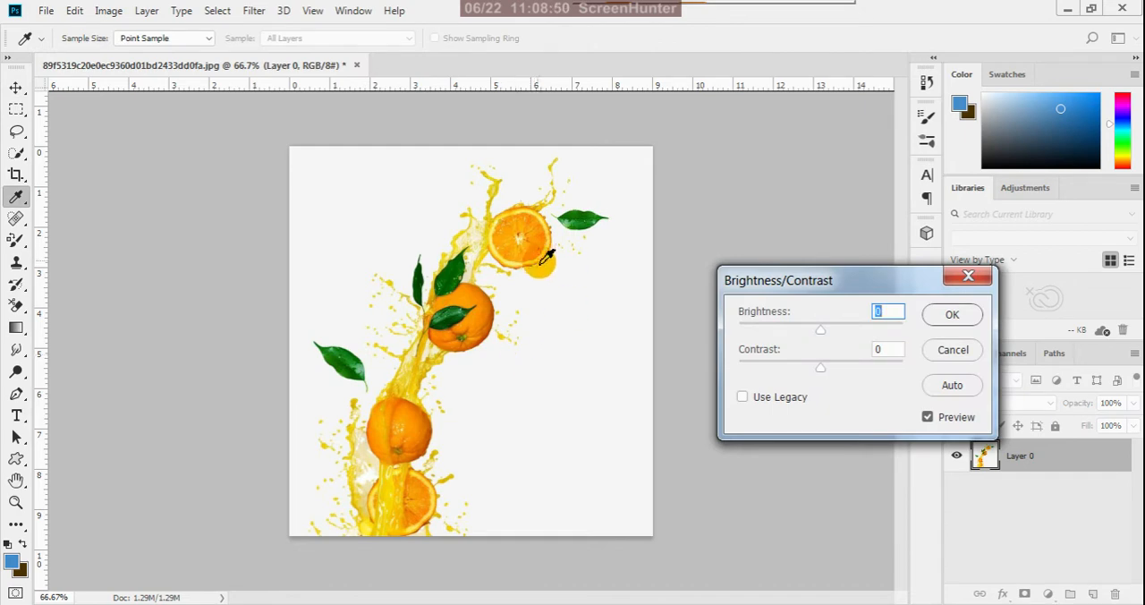
left_click(952, 352)
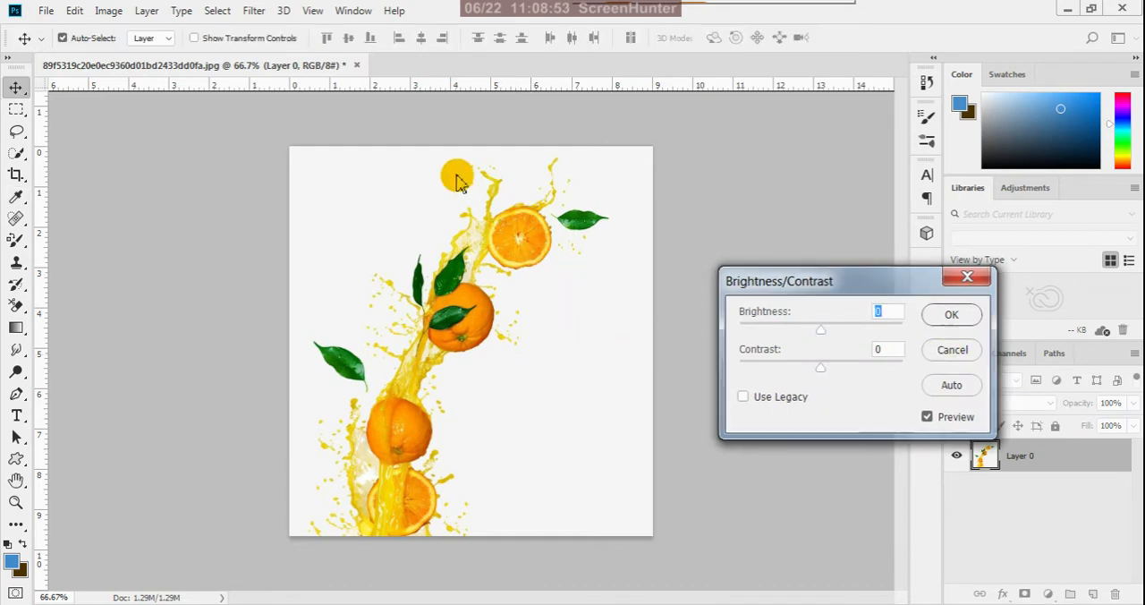
- Apply a Color Balance adjustment to the image's midtones with color levels +22, 0 and -17
left_click(108, 16)
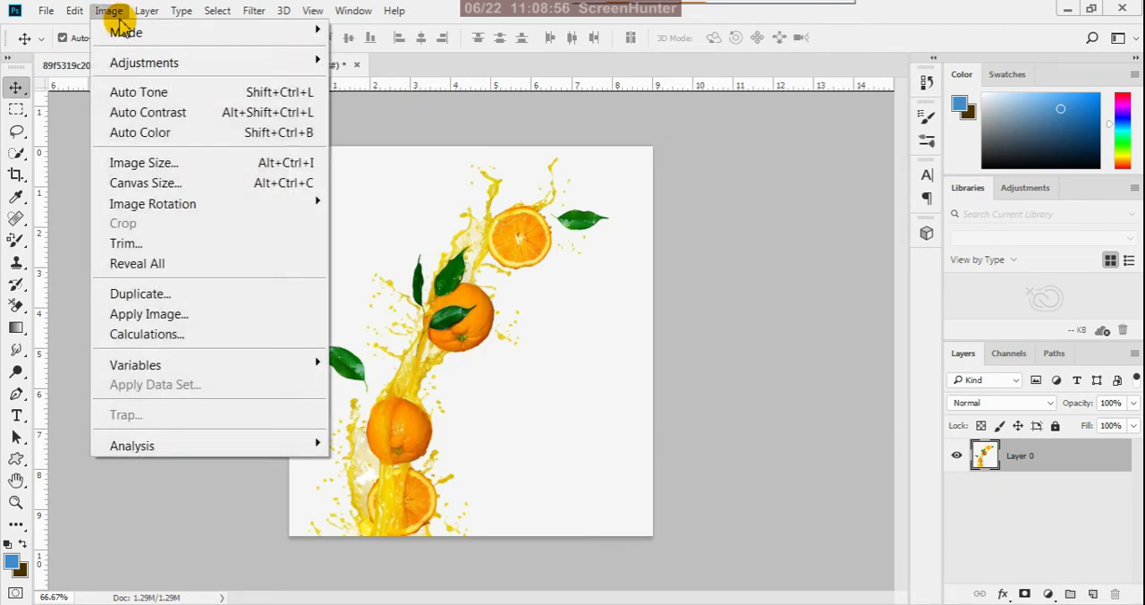
mouse_move(333, 64)
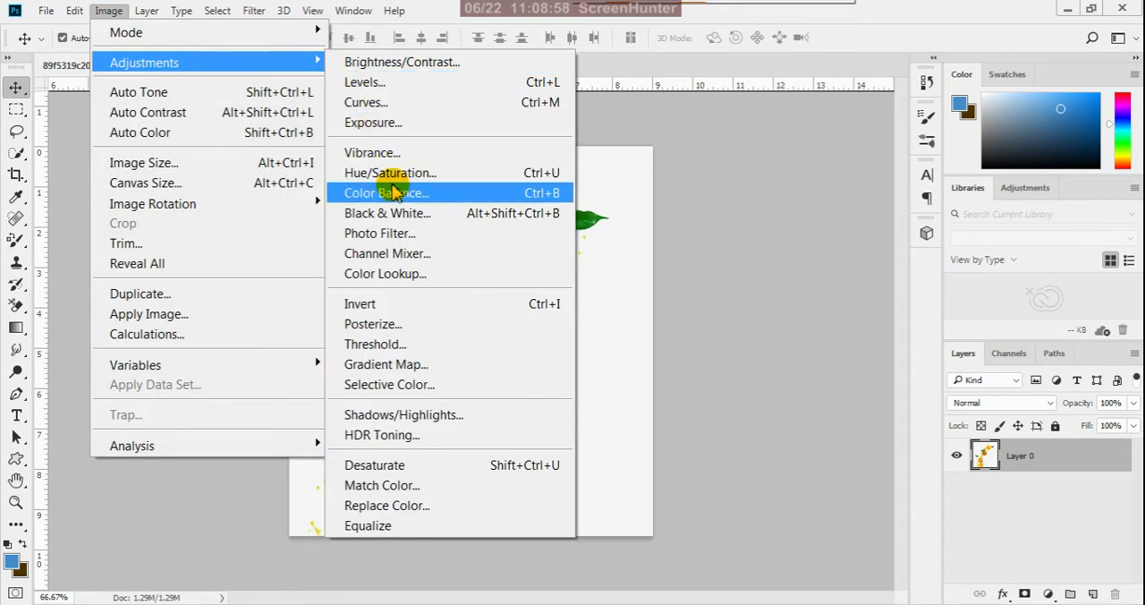
left_click(384, 192)
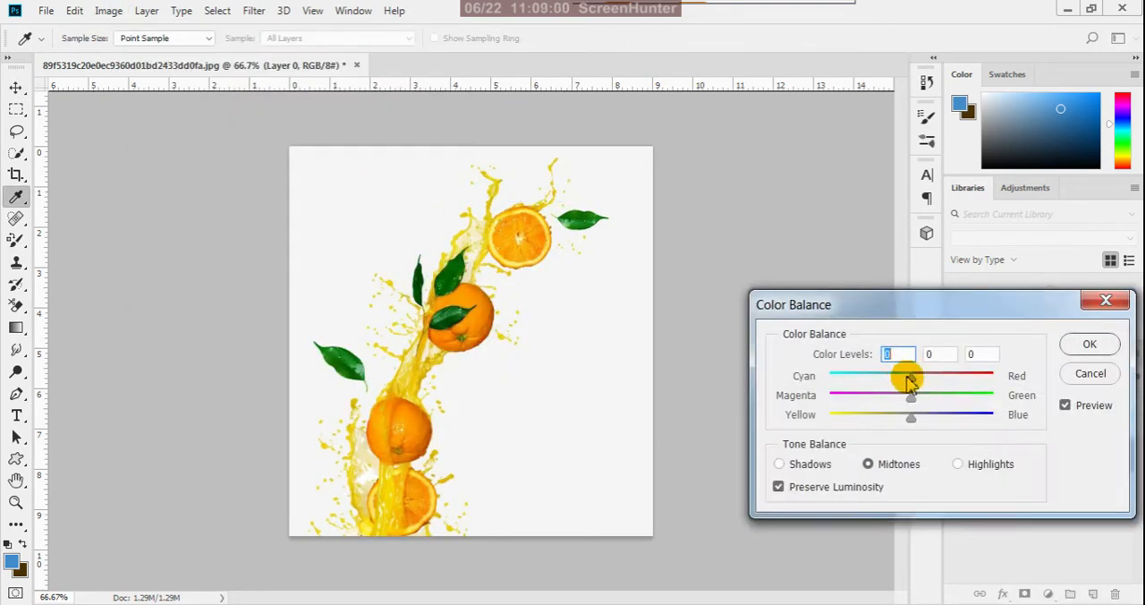
left_click_drag(913, 381, 924, 377)
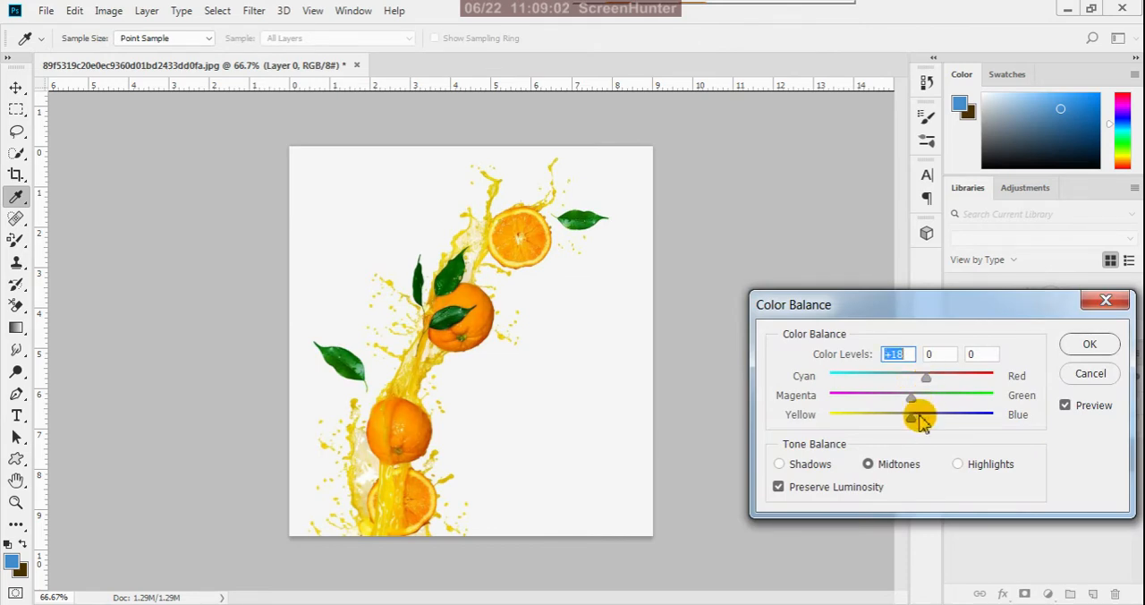
left_click_drag(911, 419, 896, 420)
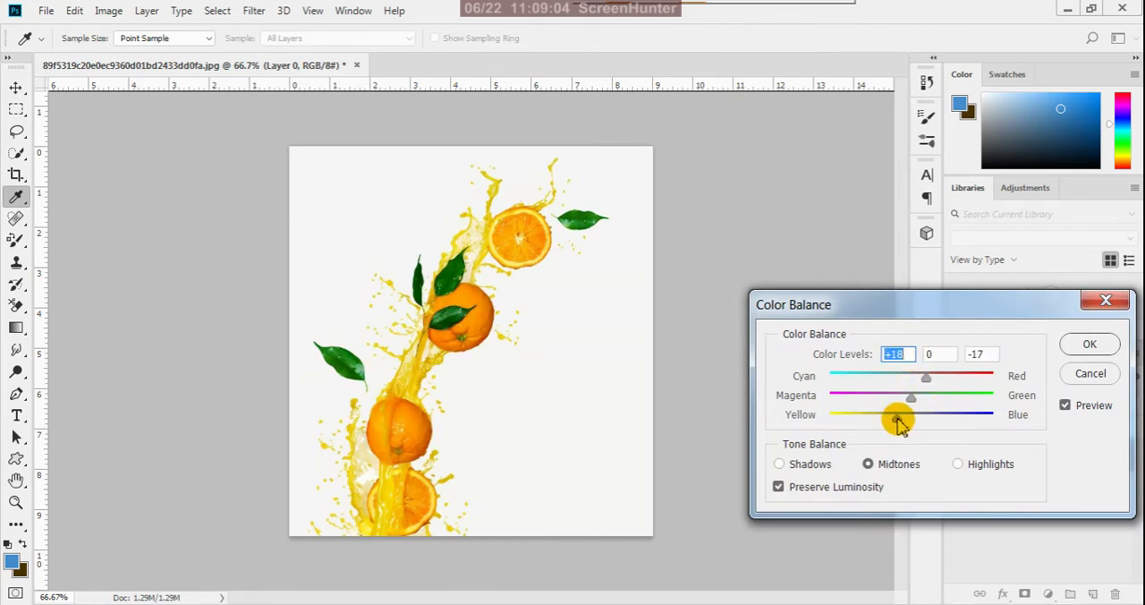
mouse_move(925, 377)
left_mouse_down()
mouse_move(930, 390)
mouse_move(929, 380)
left_mouse_up()
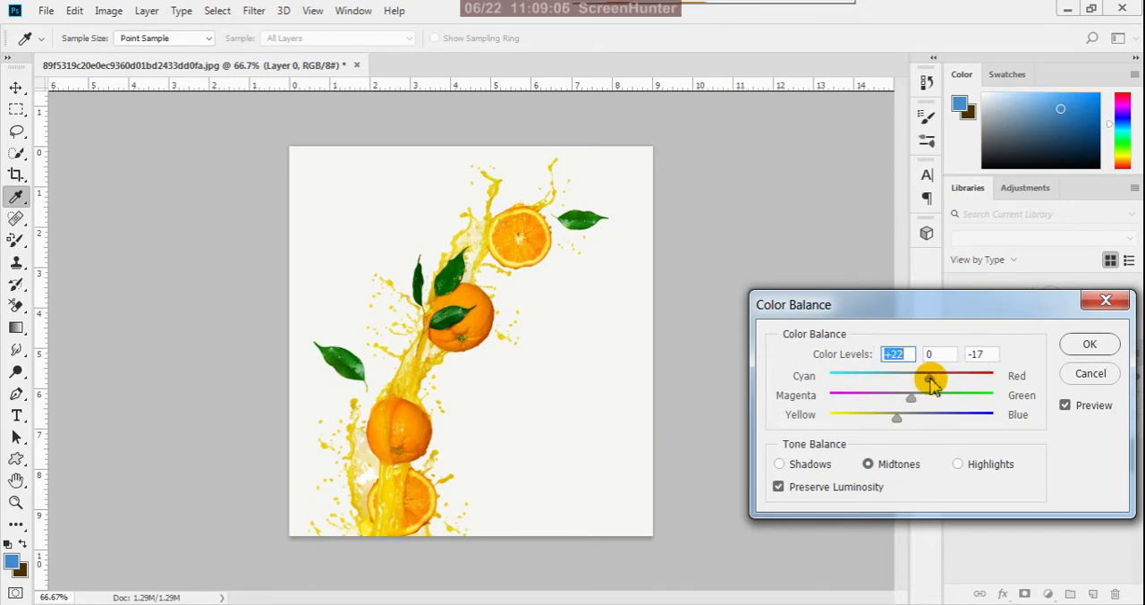
left_click(1086, 347)
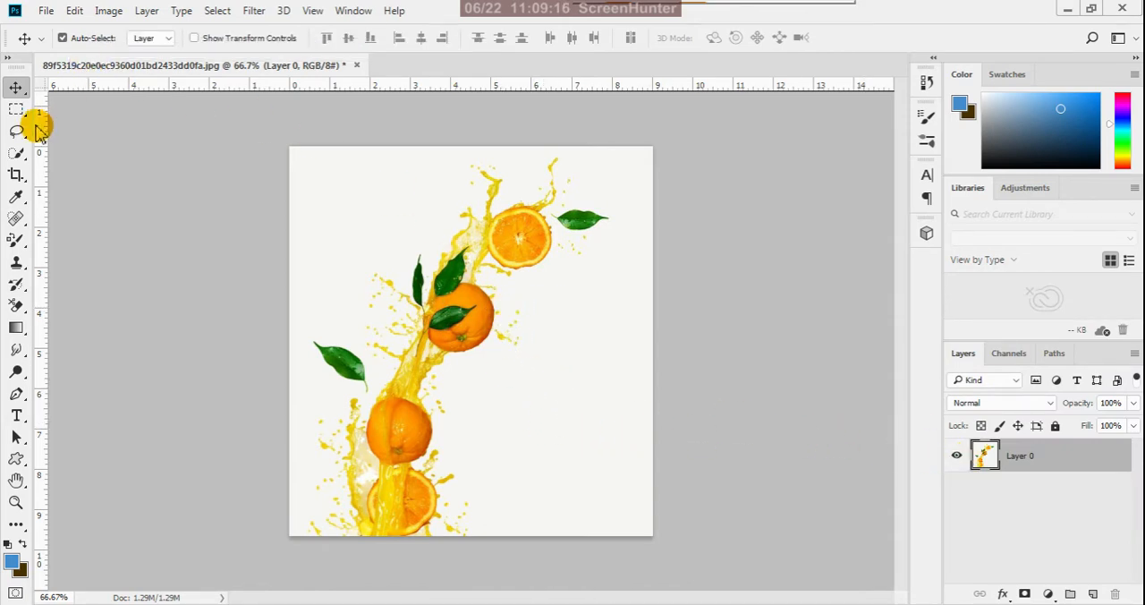
- Try to remove the off-white background with the Magic Wand at tolerance 10, undo the deletion and clear the selection
left_click_drag(20, 158, 84, 169)
left_click(373, 187)
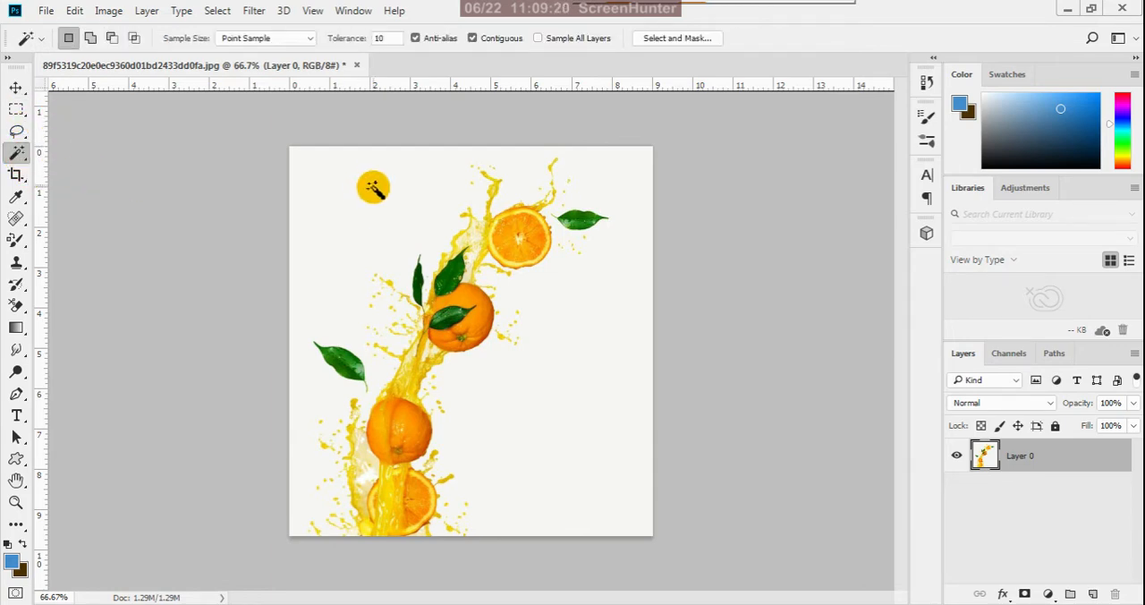
left_click(374, 183)
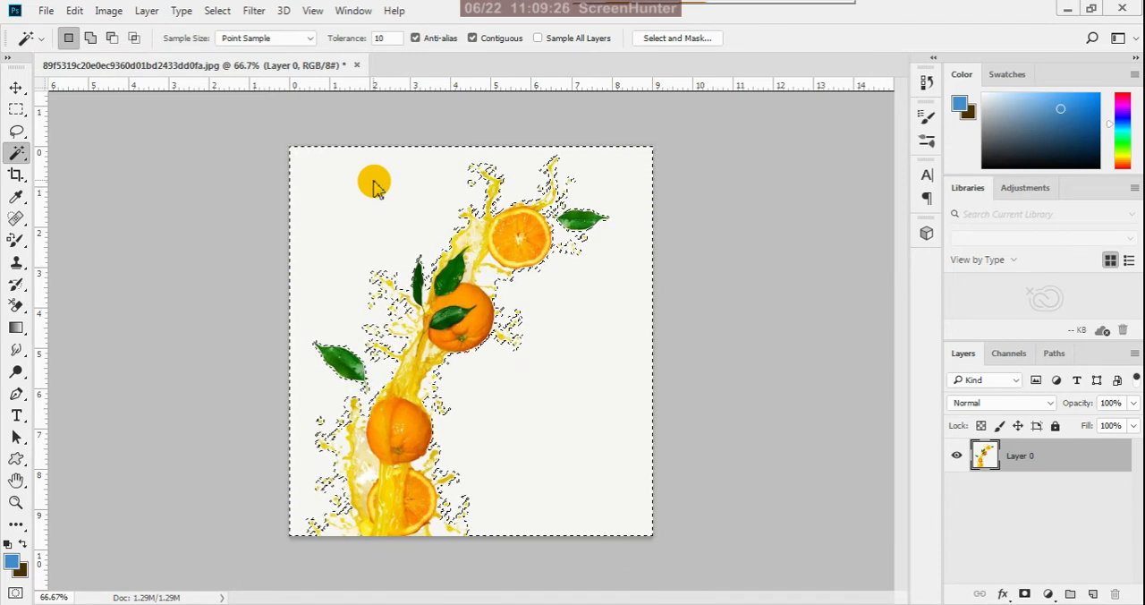
key("Delete")
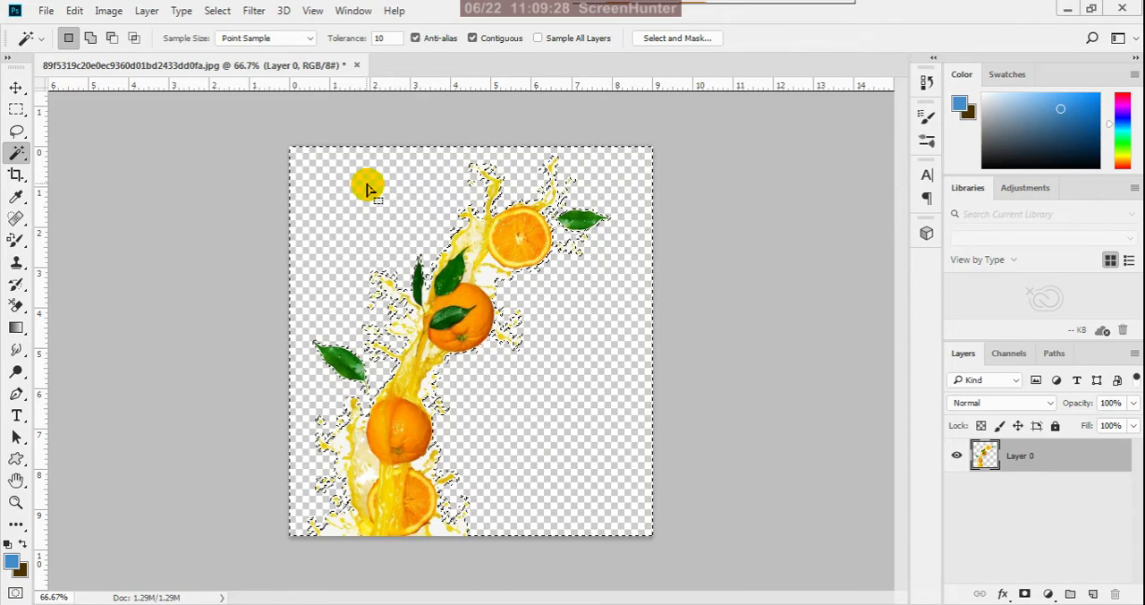
scroll(459, 364, "up", 3)
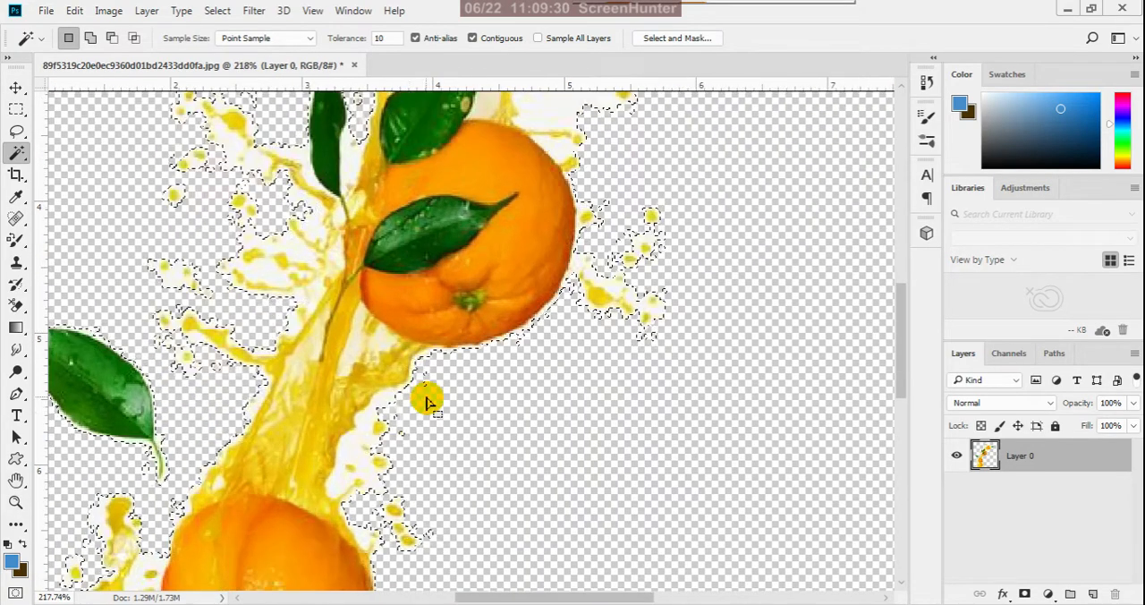
scroll(456, 323, "down", 3)
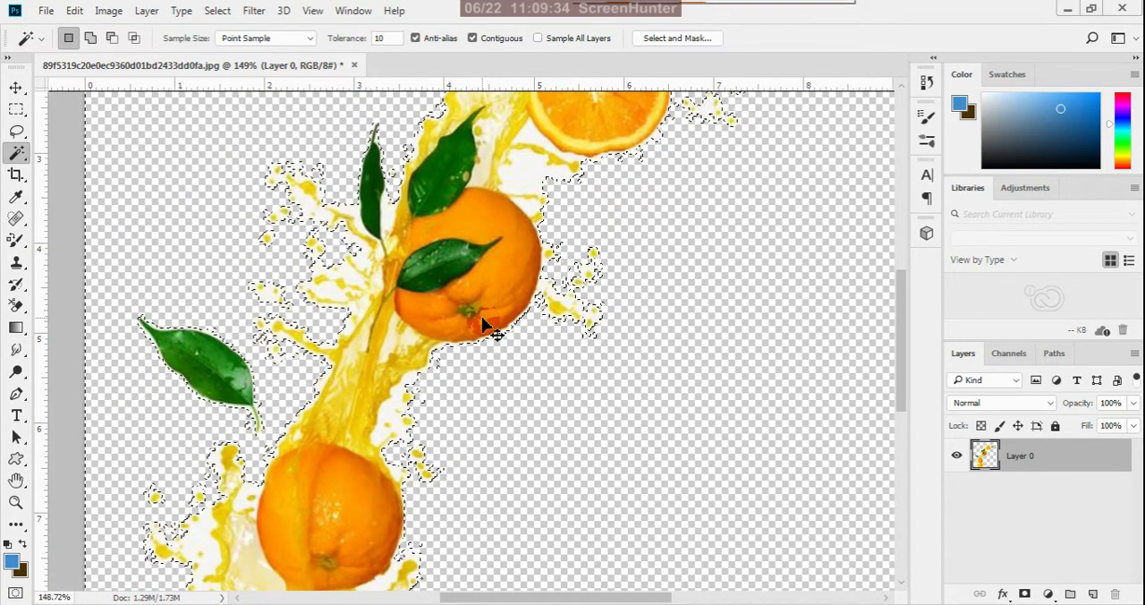
key("ctrl+z")
key("ctrl+d")
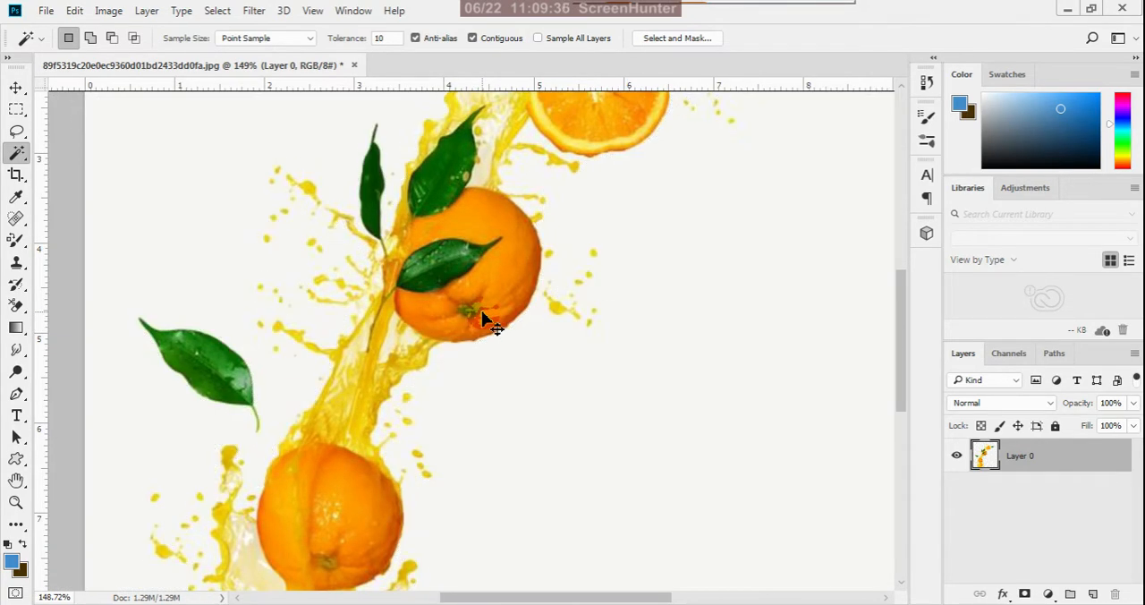
- Add a new layer filled with the blue foreground color beneath the orange splash layer and lock it
left_click(17, 89)
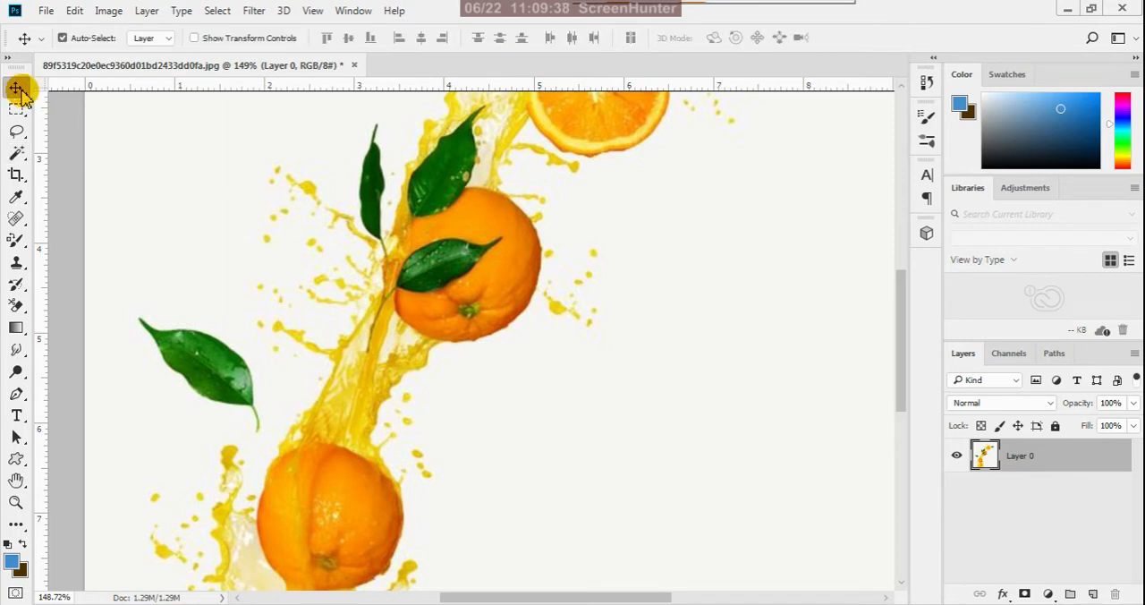
left_click(1093, 594)
left_click_drag(1034, 457, 1036, 548)
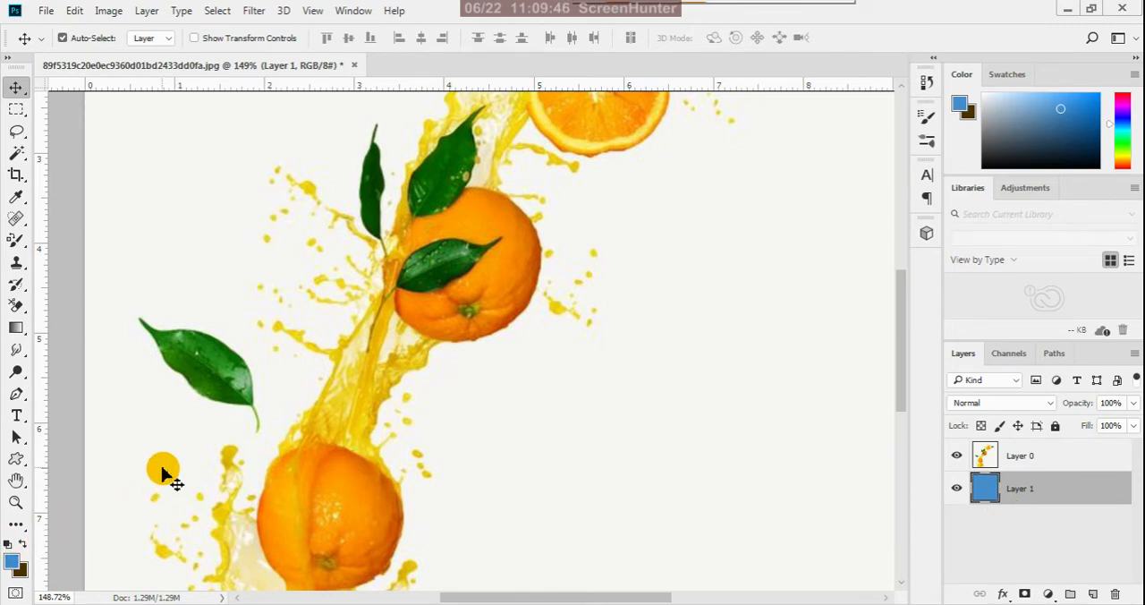
left_click(1055, 425)
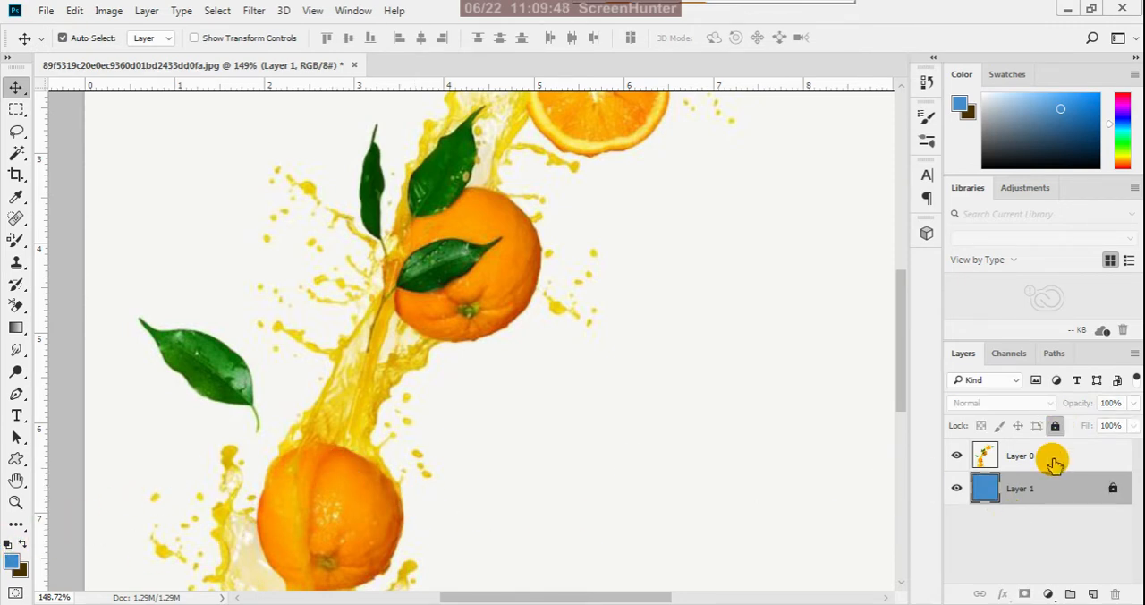
- Erase the off-white background around the oranges, leaves and splashes on Layer 0 with the Background Eraser at 50% tolerance
left_click(1053, 464)
scroll(567, 390, "down", 2)
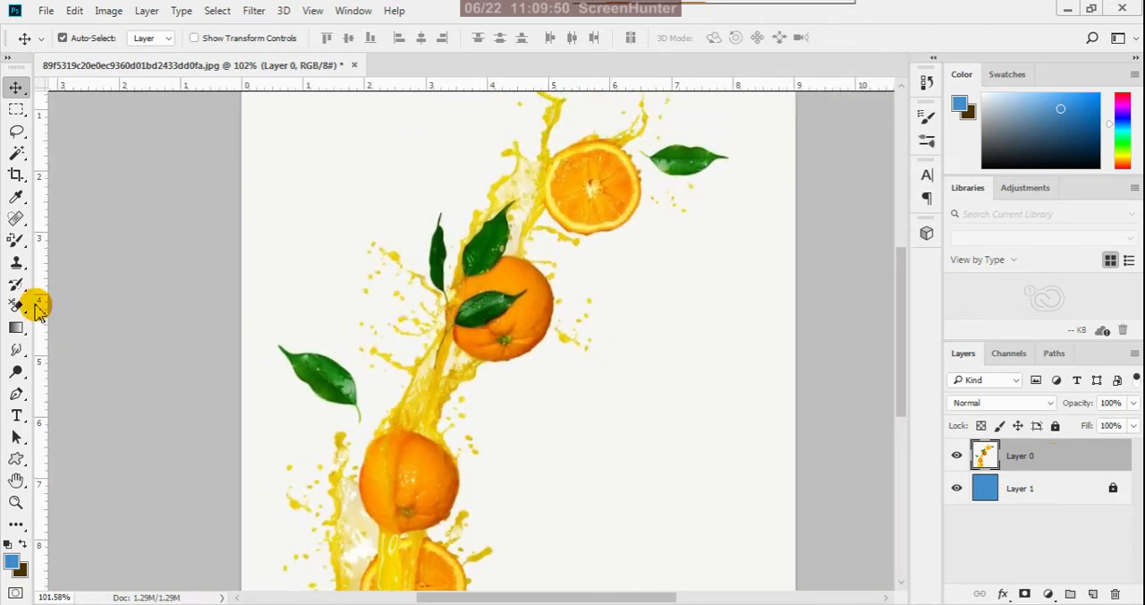
left_click(24, 317)
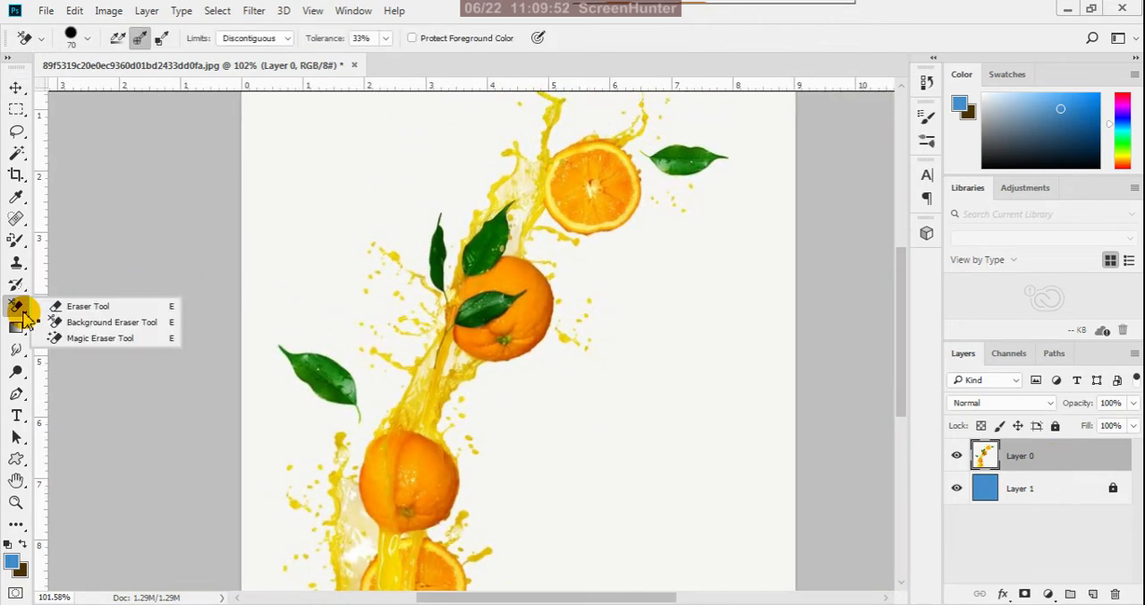
left_click(93, 323)
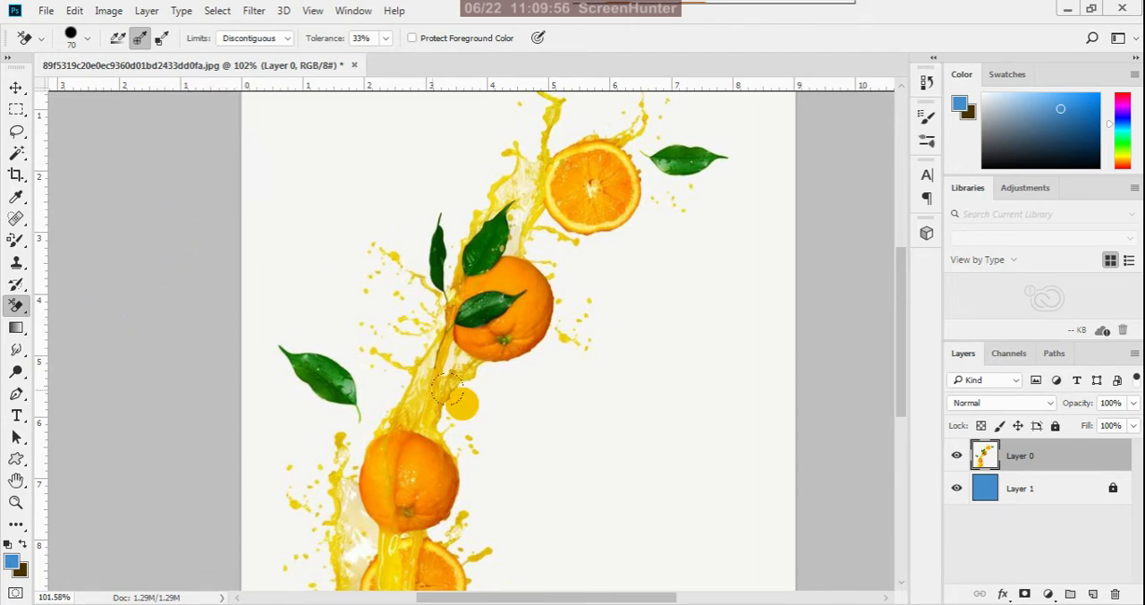
scroll(648, 424, "down", 1)
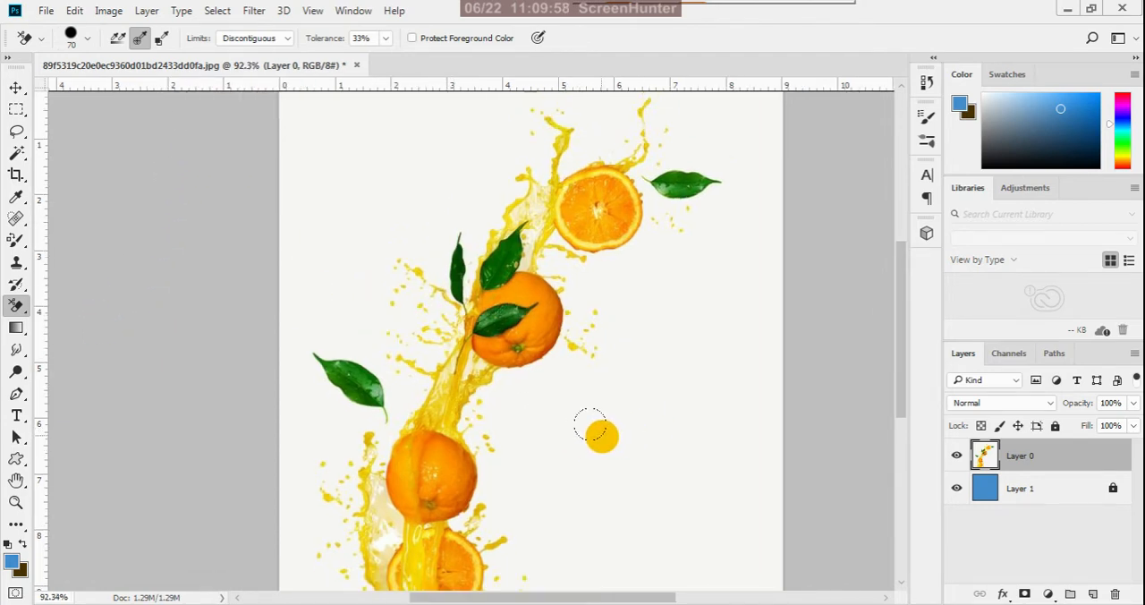
left_click(388, 38)
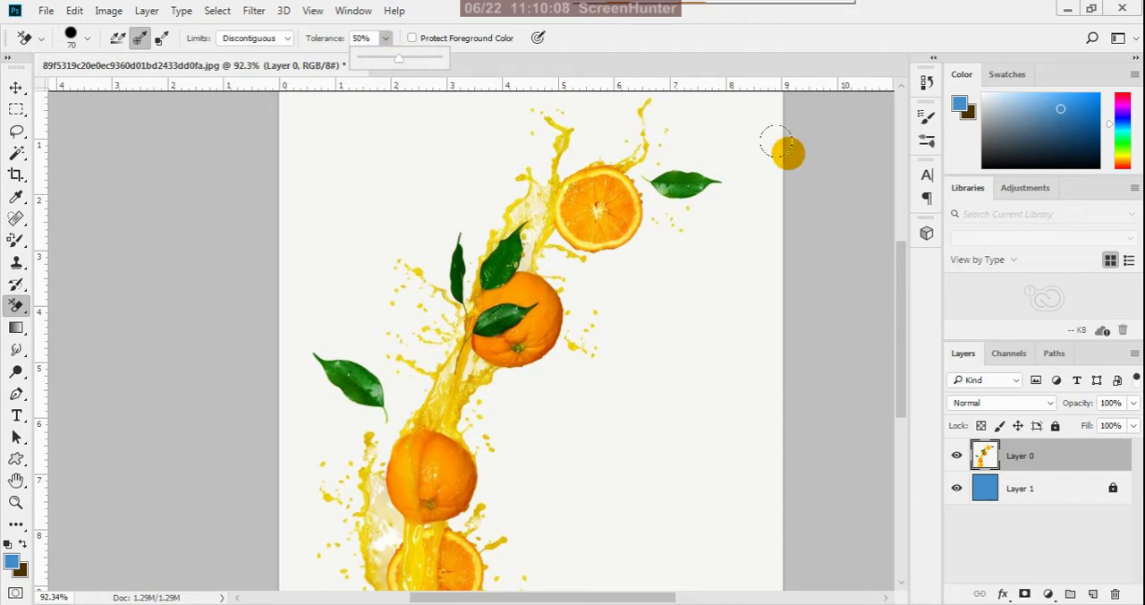
left_click(804, 57)
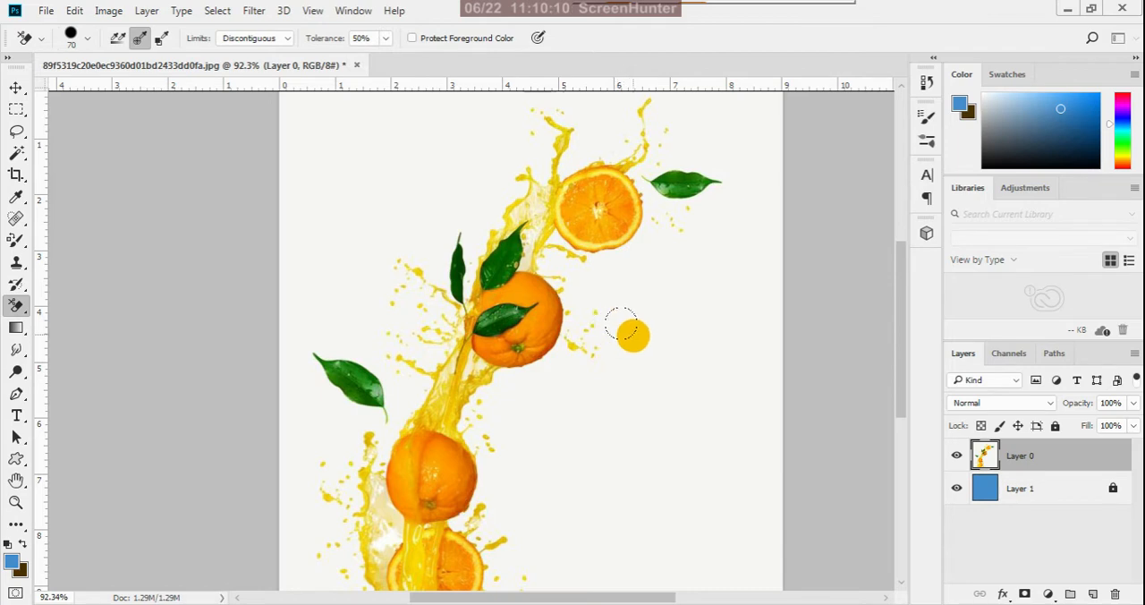
scroll(628, 313, "down", 1)
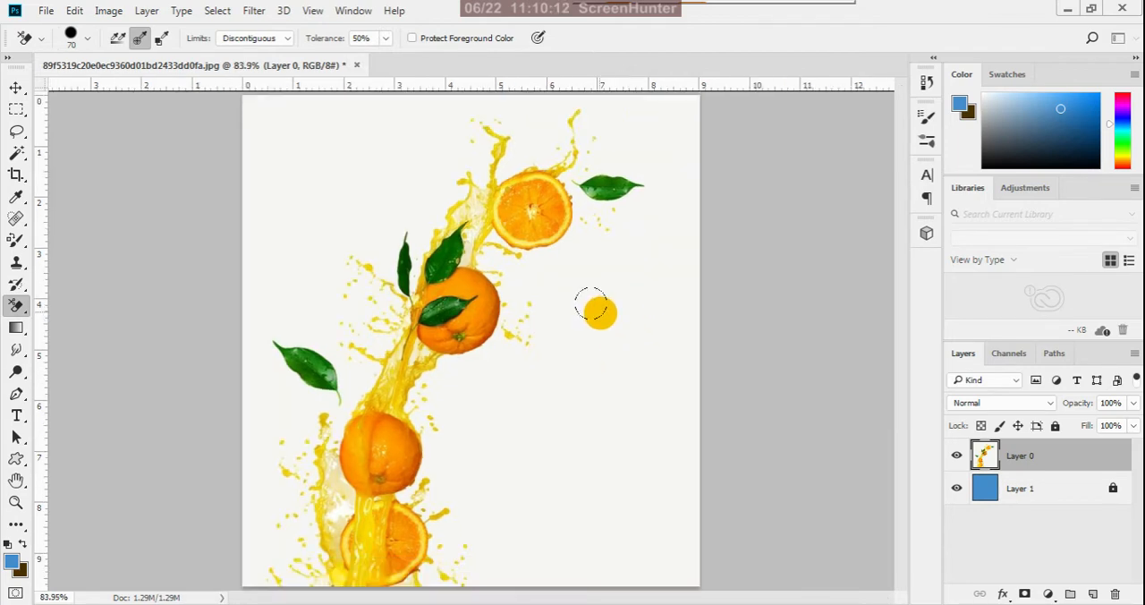
mouse_move(568, 302)
left_mouse_down()
mouse_move(502, 262)
mouse_move(483, 229)
mouse_move(481, 188)
mouse_move(514, 150)
mouse_move(564, 246)
mouse_move(587, 156)
mouse_move(562, 120)
mouse_move(606, 168)
mouse_move(507, 117)
mouse_move(469, 174)
mouse_move(480, 313)
mouse_move(544, 213)
mouse_move(551, 131)
mouse_move(472, 120)
mouse_move(522, 239)
mouse_move(470, 285)
mouse_move(426, 202)
mouse_move(451, 192)
mouse_move(413, 392)
mouse_move(381, 221)
mouse_move(417, 329)
mouse_move(481, 249)
mouse_move(528, 300)
mouse_move(417, 413)
mouse_move(383, 301)
mouse_move(399, 234)
mouse_move(340, 378)
mouse_move(331, 270)
mouse_move(352, 399)
mouse_move(299, 342)
mouse_move(297, 324)
mouse_move(335, 422)
mouse_move(407, 537)
mouse_move(312, 572)
mouse_move(380, 572)
mouse_move(413, 451)
left_mouse_up()
mouse_move(337, 409)
left_mouse_down()
mouse_move(316, 482)
mouse_move(320, 428)
mouse_move(279, 538)
mouse_move(269, 407)
mouse_move(292, 552)
mouse_move(242, 552)
mouse_move(255, 593)
left_mouse_up()
mouse_move(383, 353)
left_mouse_down()
mouse_move(446, 212)
mouse_move(568, 130)
mouse_move(581, 80)
mouse_move(690, 244)
mouse_move(566, 159)
mouse_move(624, 188)
mouse_move(568, 246)
mouse_move(610, 131)
mouse_move(441, 109)
mouse_move(436, 148)
left_mouse_up()
mouse_move(563, 257)
left_mouse_down()
mouse_move(647, 240)
mouse_move(689, 320)
mouse_move(690, 214)
mouse_move(662, 390)
mouse_move(586, 419)
mouse_move(616, 286)
mouse_move(576, 286)
mouse_move(477, 355)
mouse_move(463, 436)
mouse_move(440, 422)
mouse_move(485, 384)
mouse_move(485, 418)
mouse_move(548, 463)
mouse_move(627, 425)
mouse_move(701, 459)
mouse_move(696, 429)
mouse_move(678, 592)
mouse_move(652, 566)
mouse_move(477, 586)
mouse_move(666, 527)
mouse_move(544, 577)
mouse_move(728, 451)
mouse_move(476, 577)
mouse_move(606, 458)
mouse_move(557, 422)
mouse_move(479, 490)
mouse_move(436, 450)
mouse_move(445, 509)
mouse_move(497, 496)
mouse_move(691, 364)
mouse_move(578, 539)
mouse_move(649, 485)
mouse_move(657, 439)
mouse_move(720, 317)
mouse_move(709, 130)
mouse_move(700, 151)
mouse_move(667, 106)
mouse_move(670, 208)
mouse_move(685, 98)
mouse_move(700, 86)
mouse_move(384, 103)
mouse_move(255, 138)
mouse_move(256, 103)
mouse_move(240, 88)
mouse_move(390, 109)
mouse_move(220, 112)
mouse_move(412, 123)
mouse_move(160, 164)
mouse_move(367, 169)
mouse_move(482, 154)
mouse_move(369, 218)
mouse_move(349, 295)
mouse_move(327, 269)
mouse_move(367, 192)
mouse_move(306, 191)
mouse_move(308, 233)
mouse_move(269, 235)
mouse_move(251, 126)
mouse_move(246, 222)
mouse_move(283, 329)
mouse_move(318, 215)
mouse_move(265, 318)
mouse_move(239, 260)
mouse_move(246, 430)
mouse_move(262, 408)
mouse_move(251, 535)
mouse_move(247, 454)
mouse_move(225, 383)
mouse_move(254, 565)
left_mouse_up()
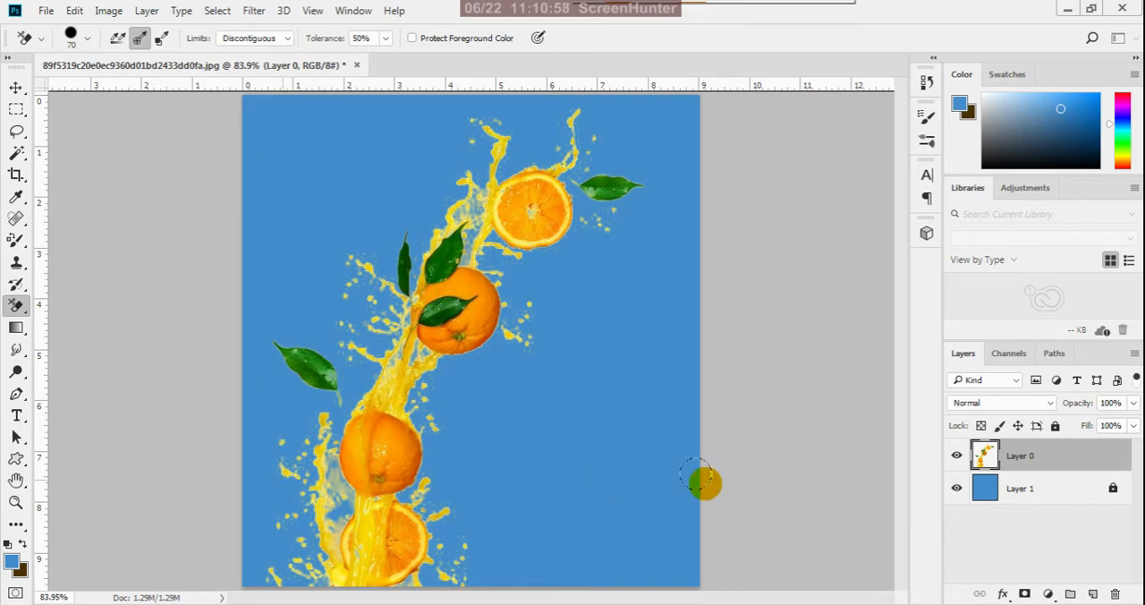
- Hide the blue backing layer and check the edges of the cut-out oranges against transparency
left_click(16, 86)
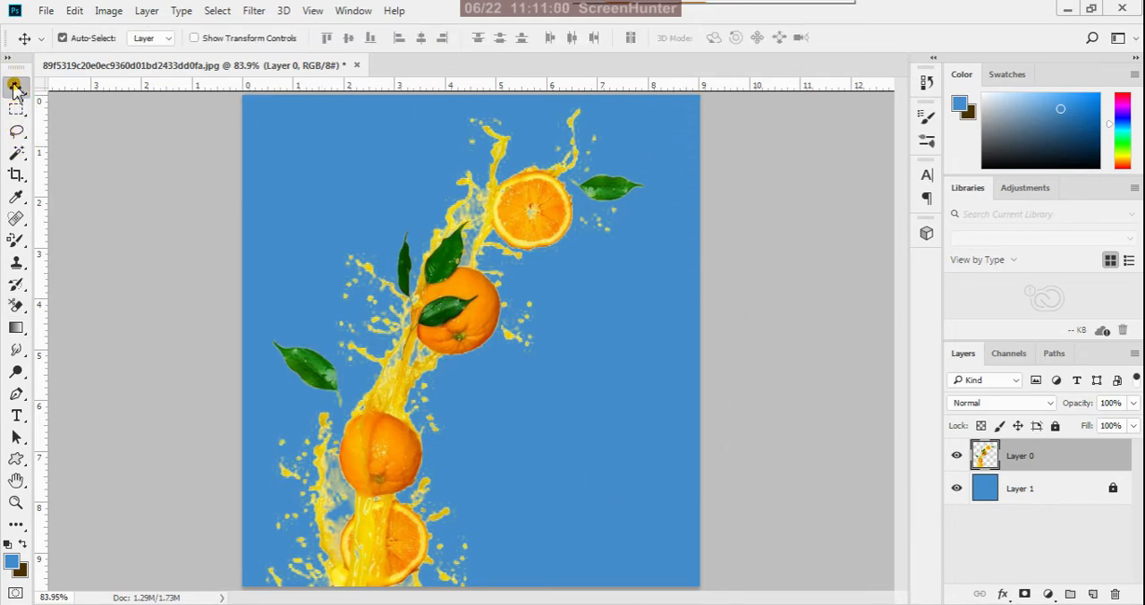
left_click(956, 488)
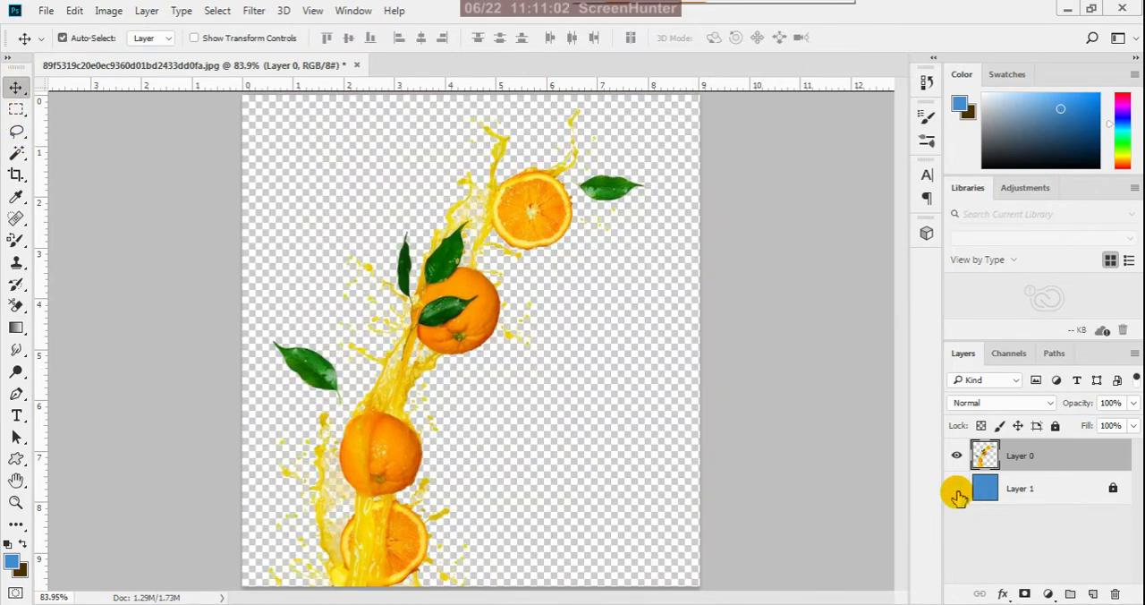
scroll(447, 376, "up", 2)
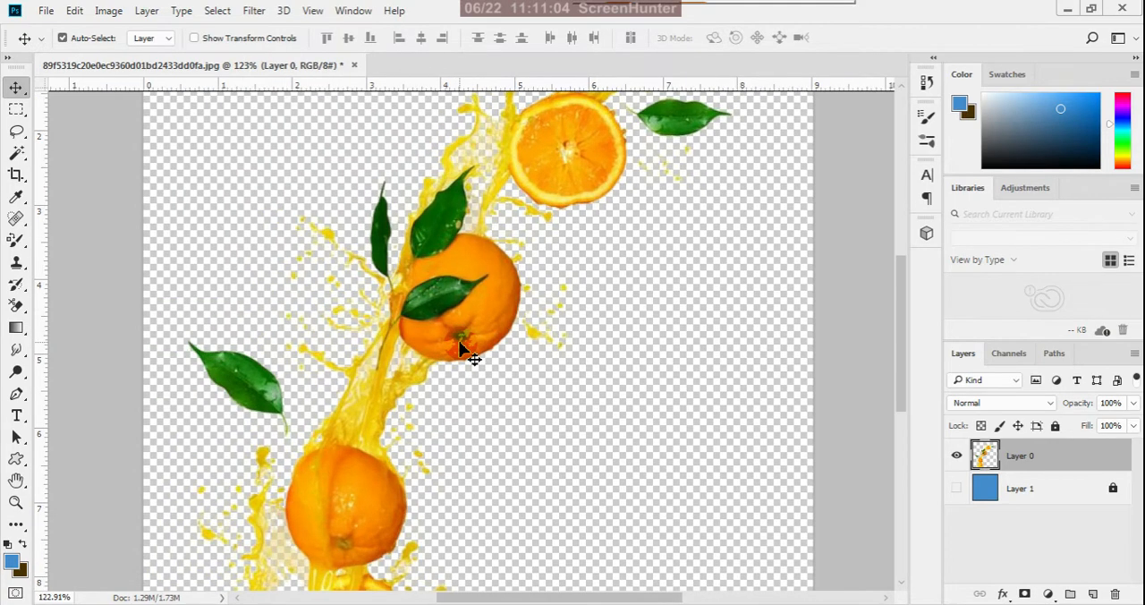
scroll(461, 349, "down", 3)
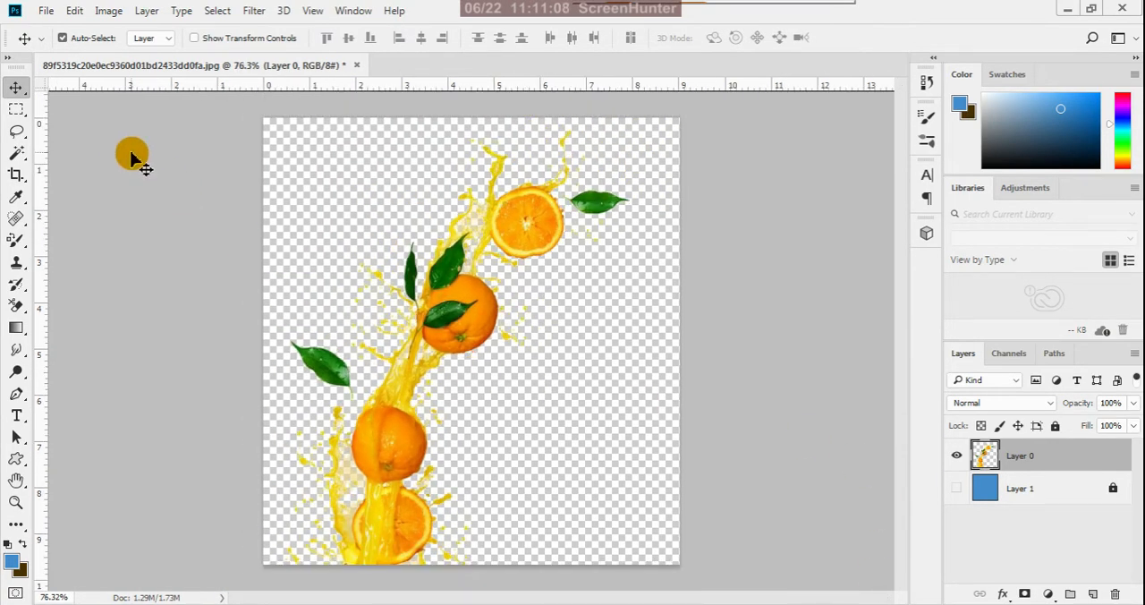
- Resize the image to 3 inches wide at 300 pixels/inch with proportions linked, and check it at print size
left_click(111, 13)
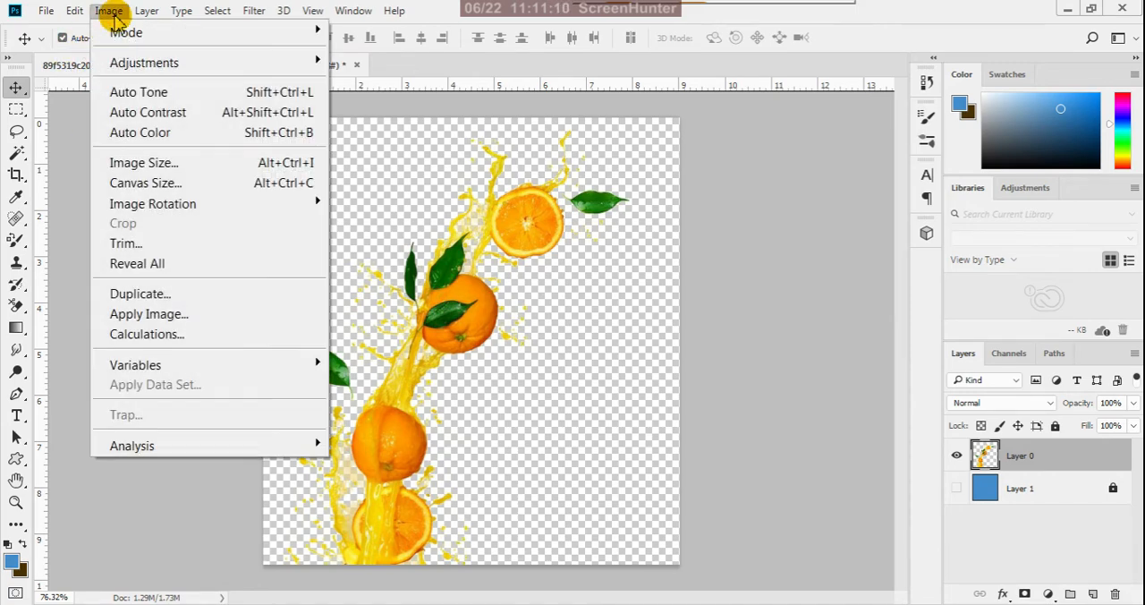
left_click(120, 163)
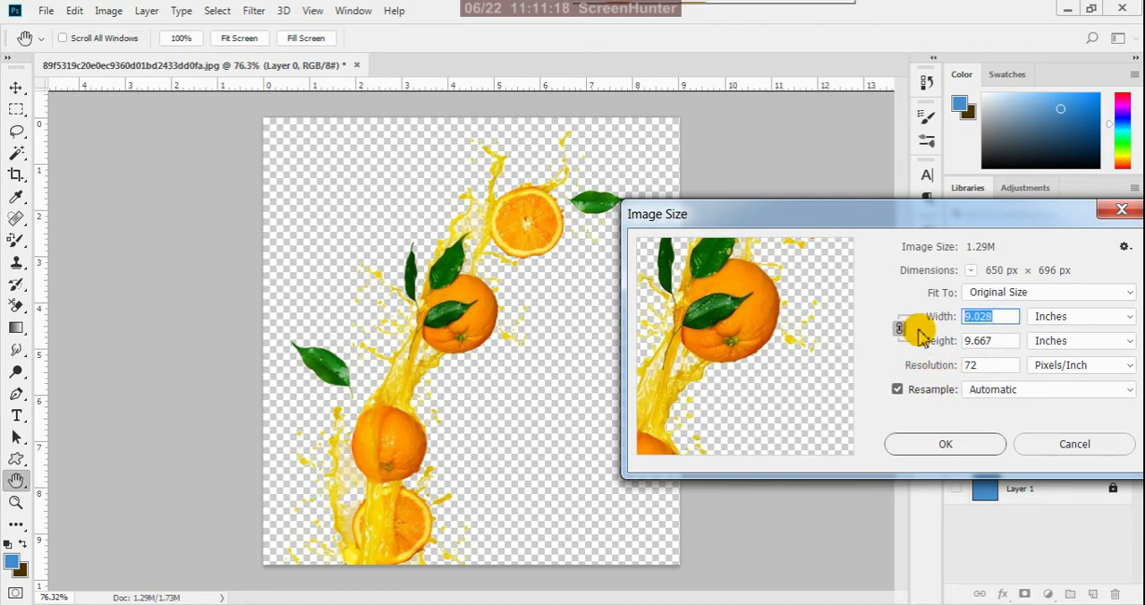
type("3")
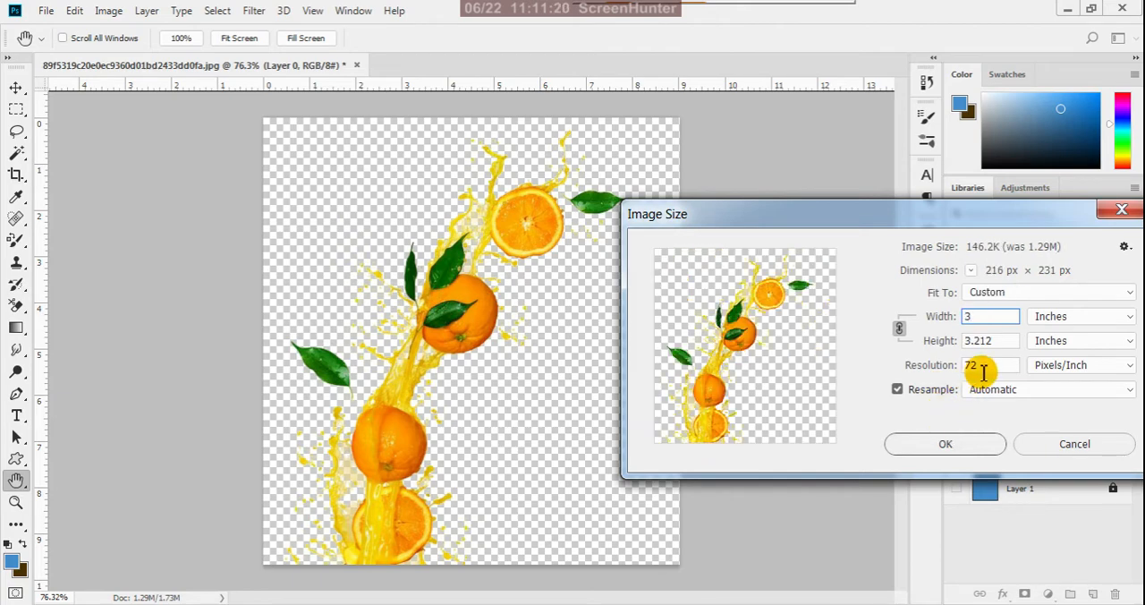
type("3")
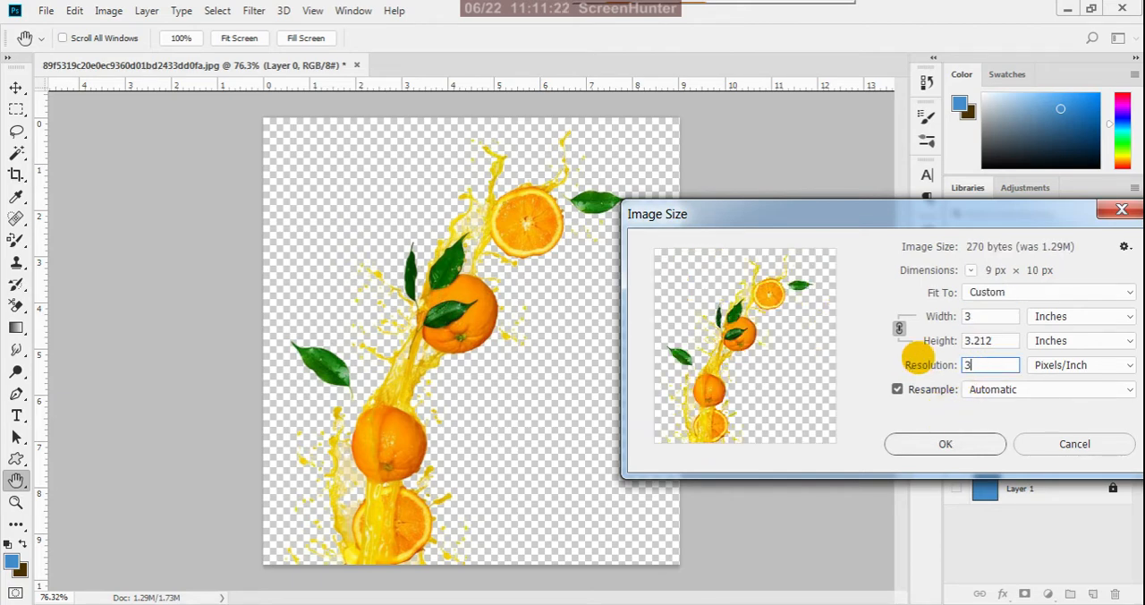
type("00")
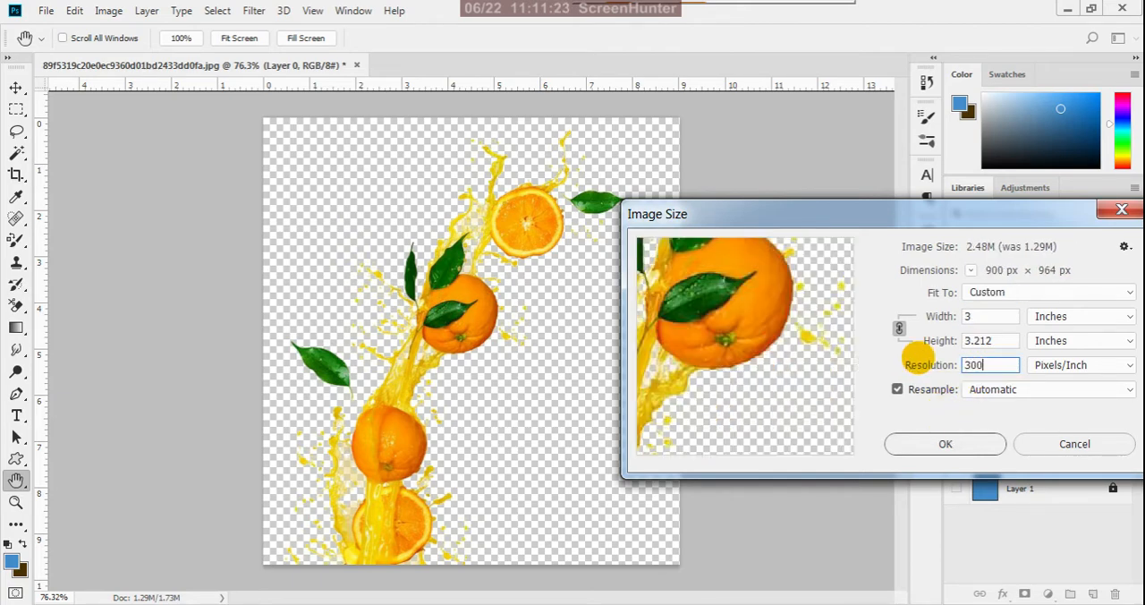
left_click(934, 444)
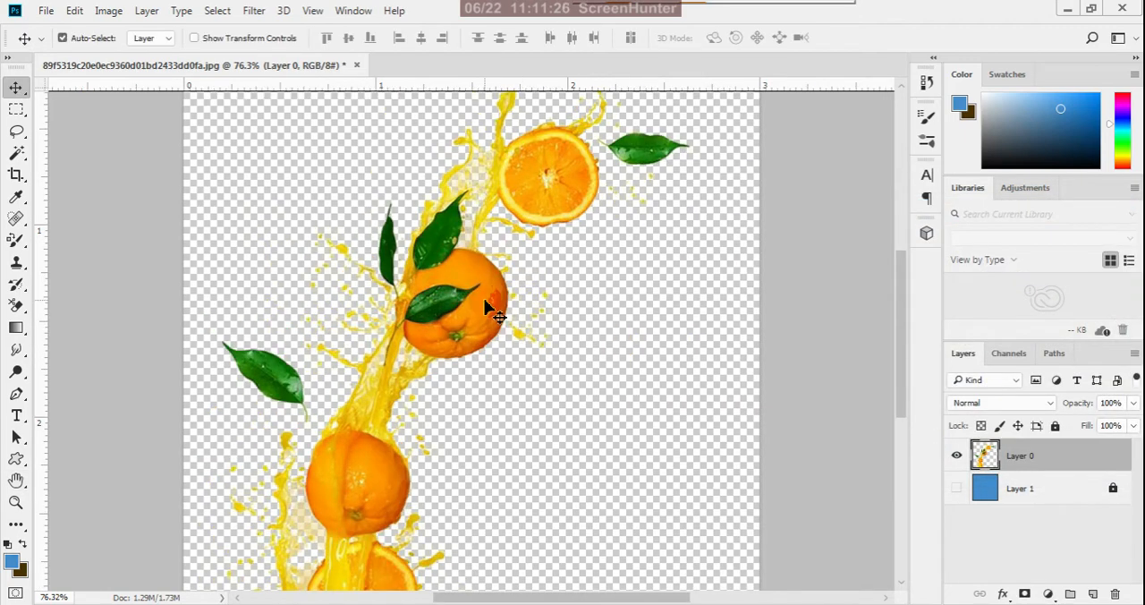
key("ctrl+0")
left_click(311, 11)
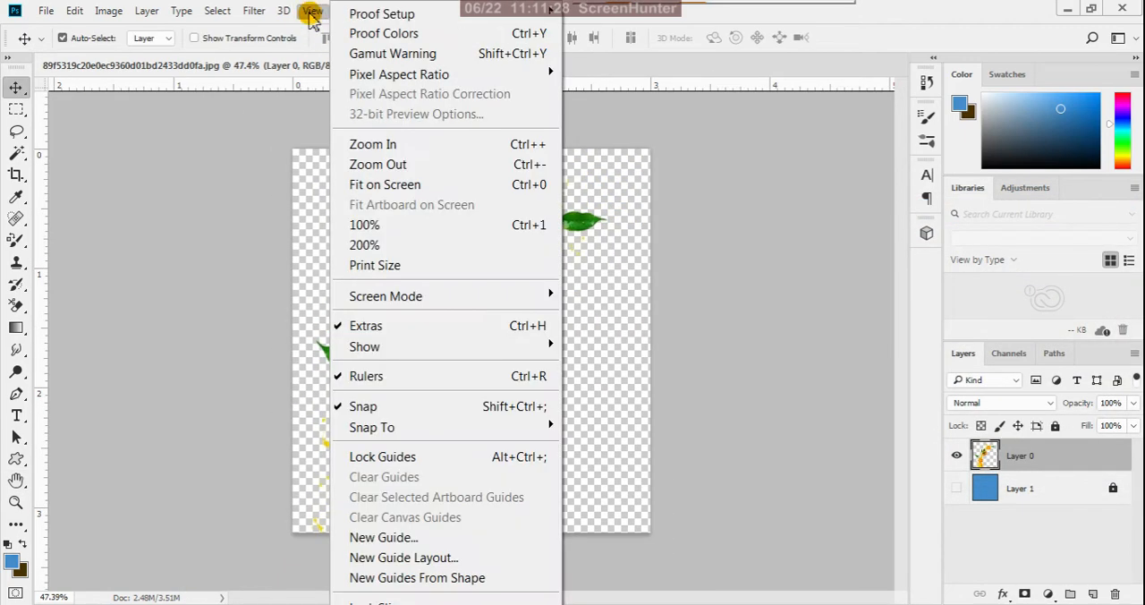
left_click(396, 273)
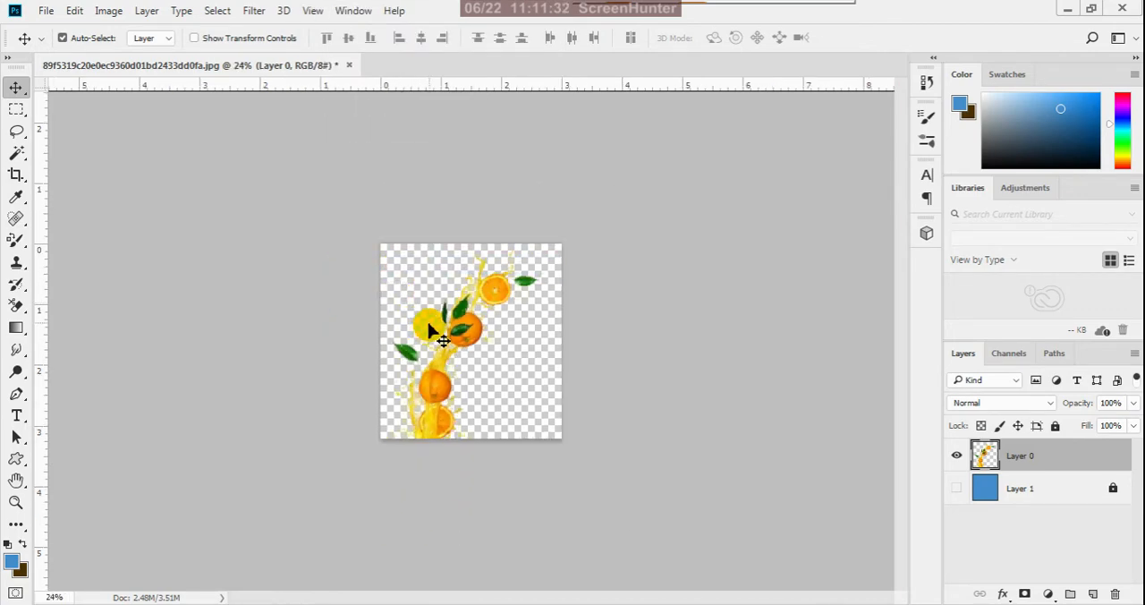
scroll(439, 333, "up", 5)
scroll(479, 326, "down", 3)
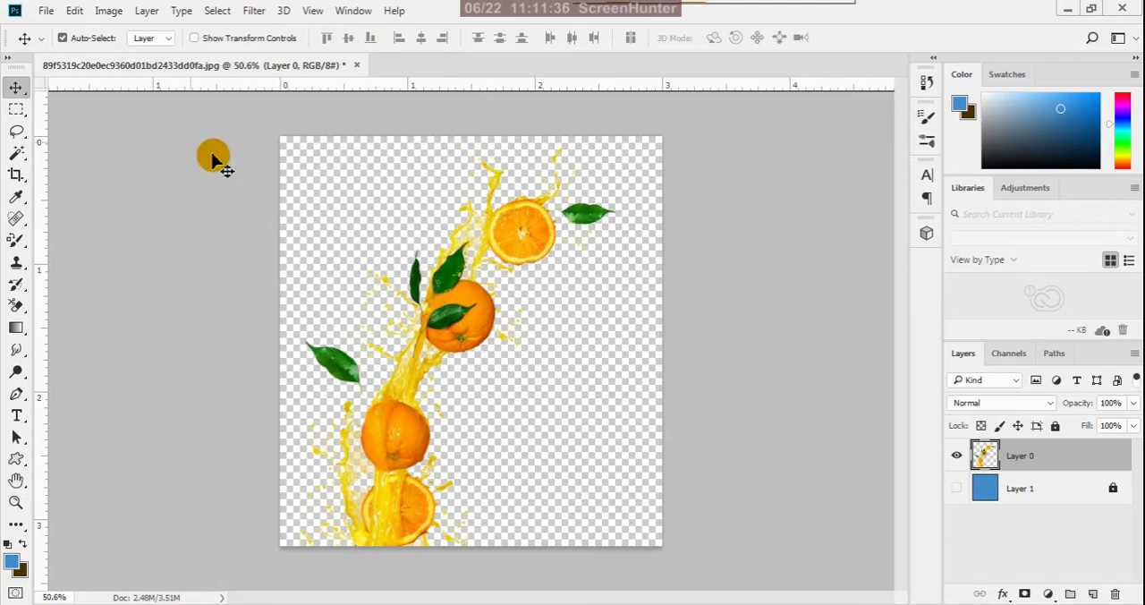
- Save a PNG copy named "orange splashes" in the final orange folder with the large file size option
left_click(46, 12)
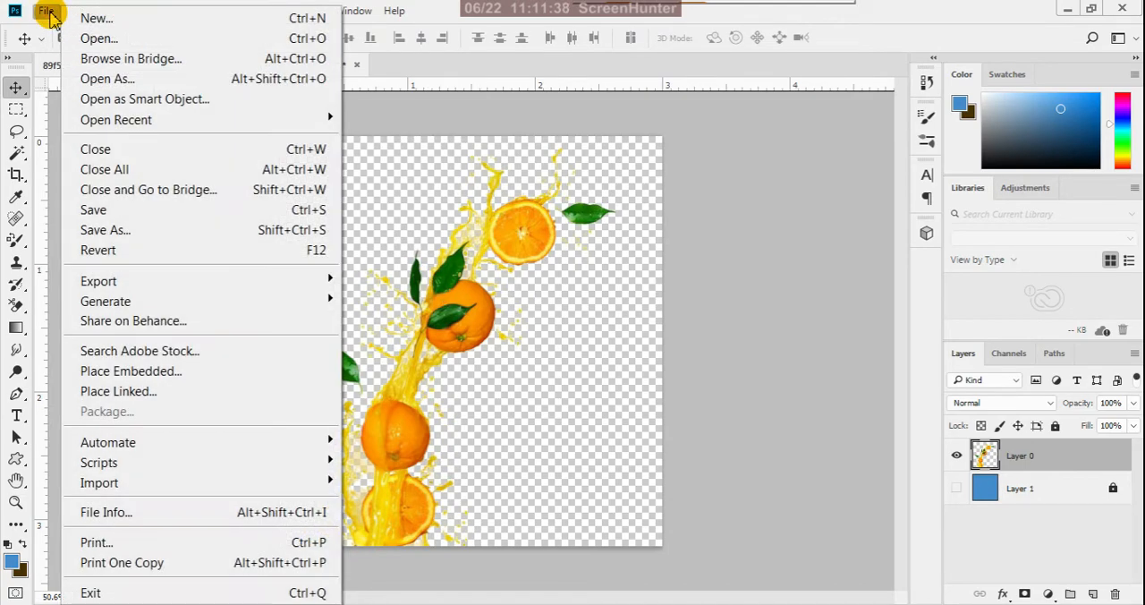
left_click(114, 234)
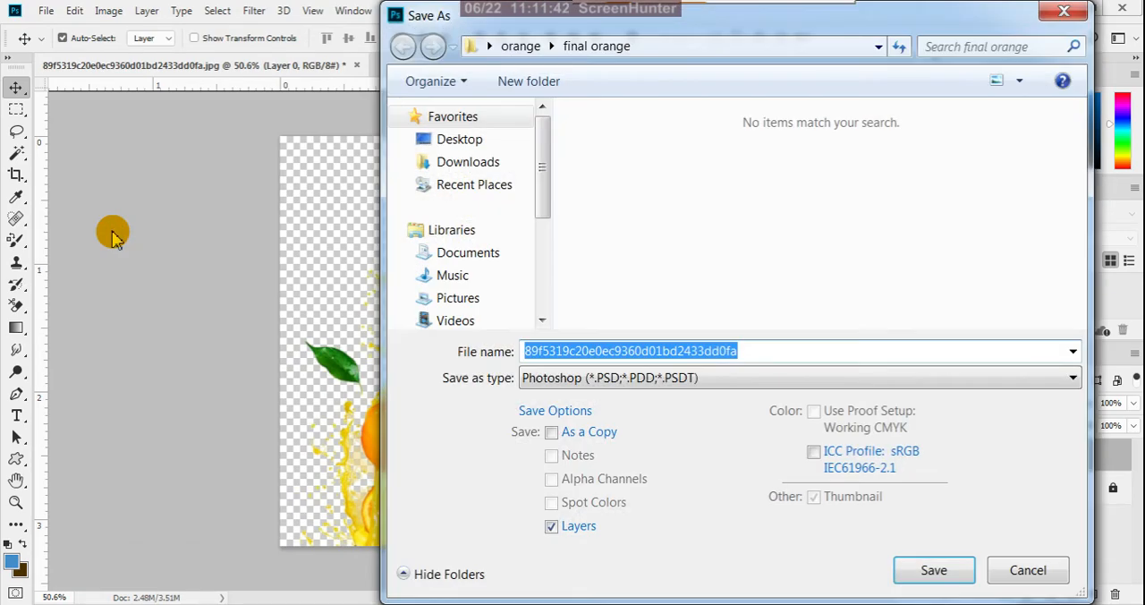
left_click(702, 383)
left_click(591, 365)
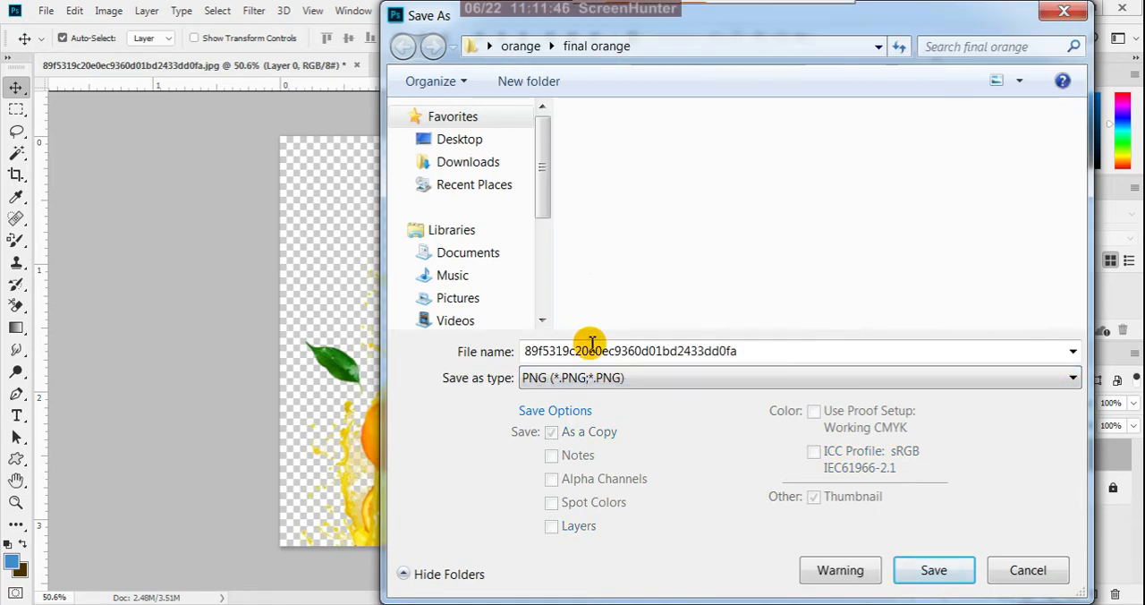
double_click(754, 351)
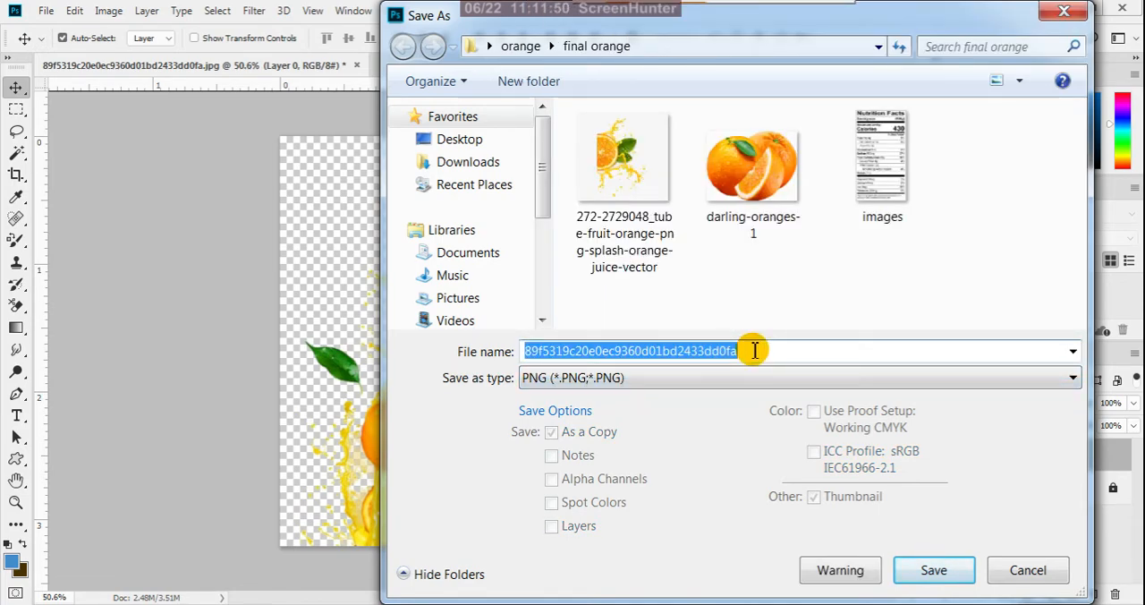
type("orange splashe")
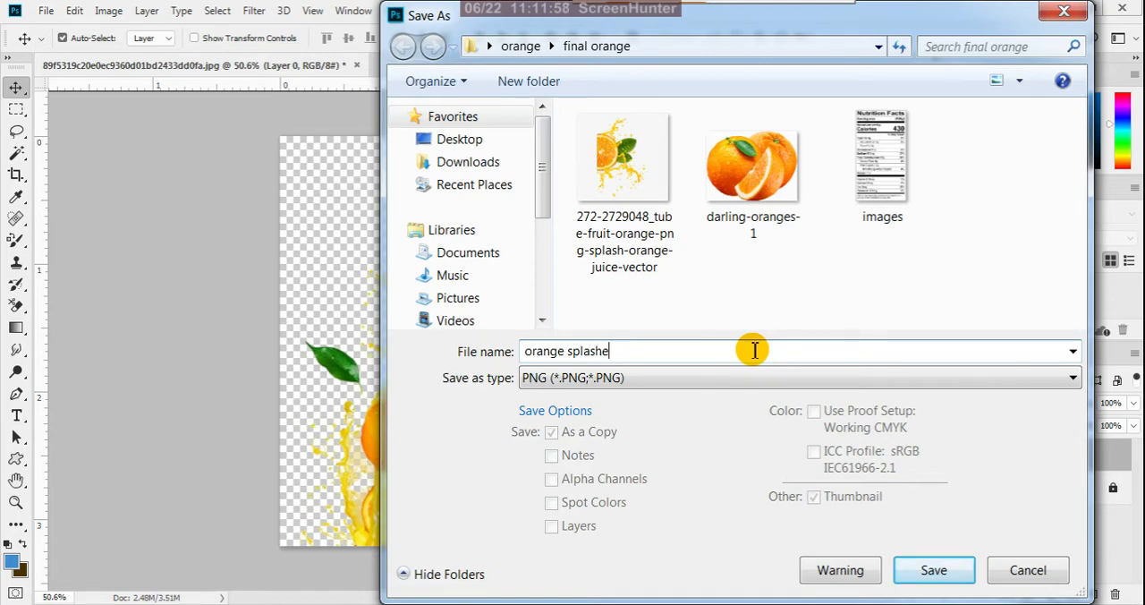
type("s")
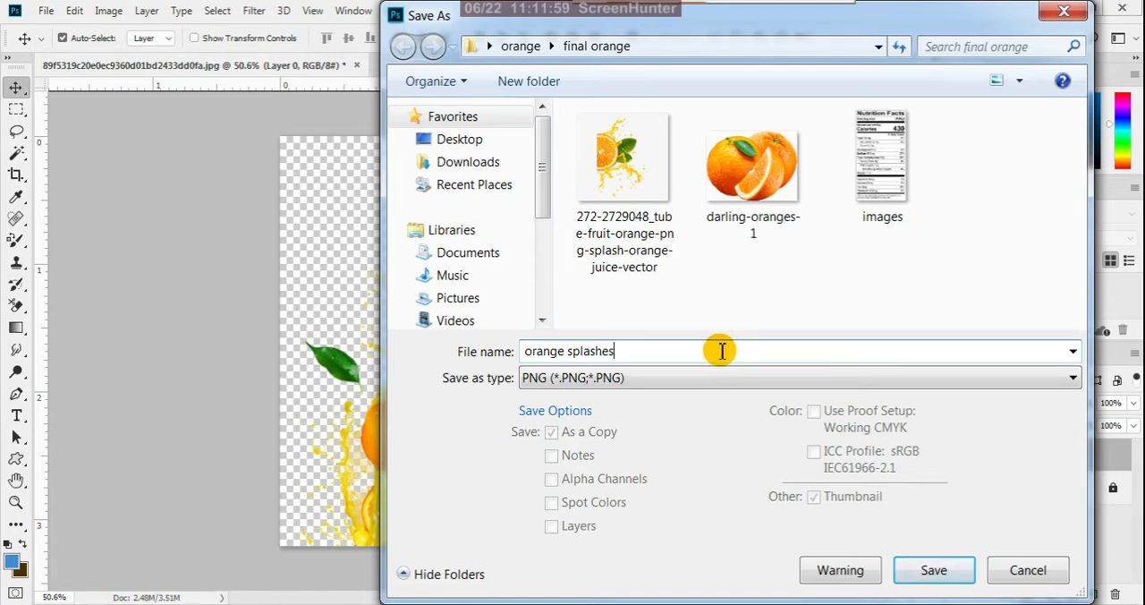
left_click(947, 579)
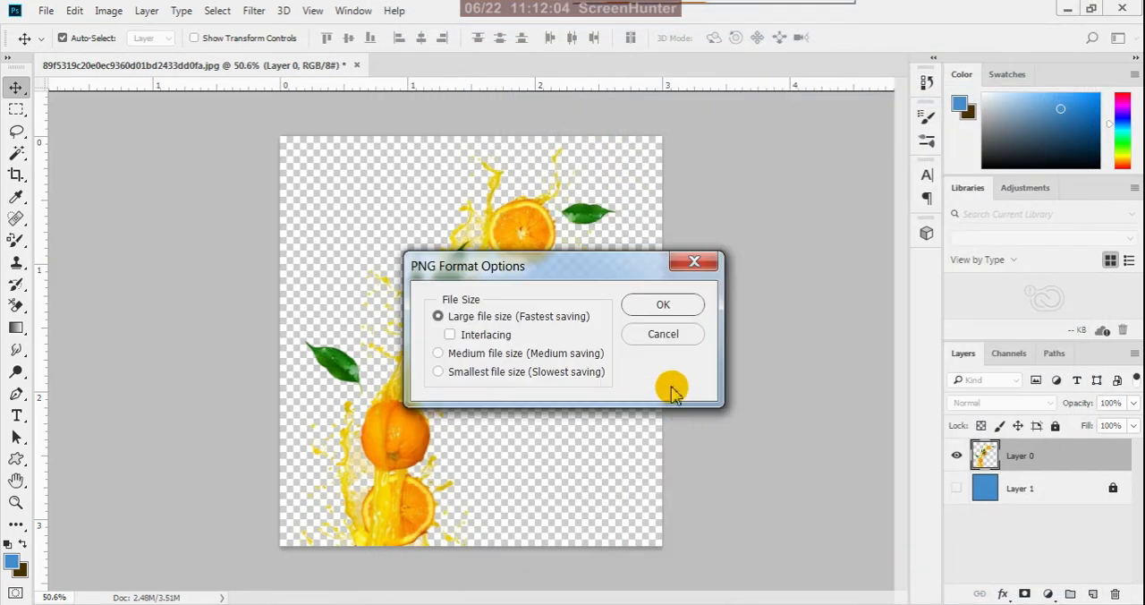
left_click(666, 306)
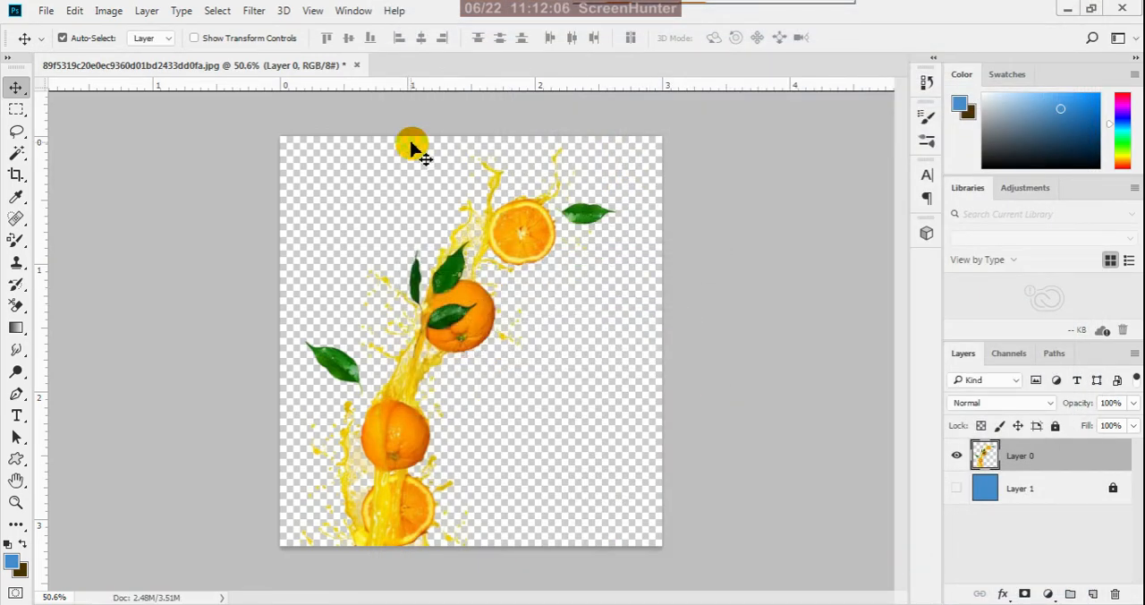
- Close the document without saving and delete its original JPEG, 89f5319c20e0ec9360d01bd2433dd0fa, from the final orange folder in Windows Explorer
left_click(356, 66)
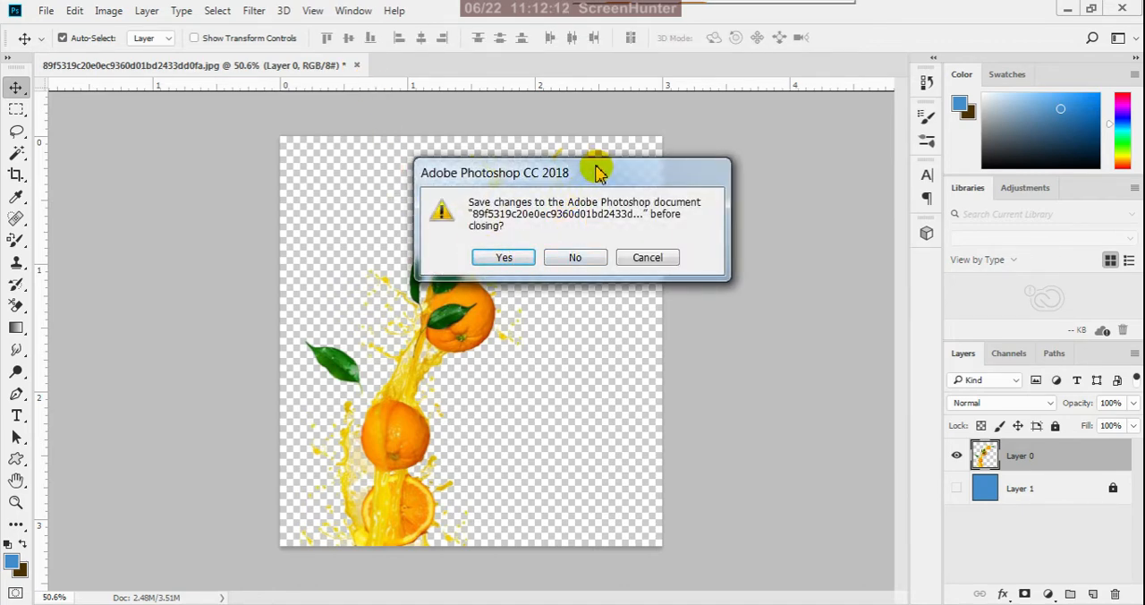
left_click(577, 259)
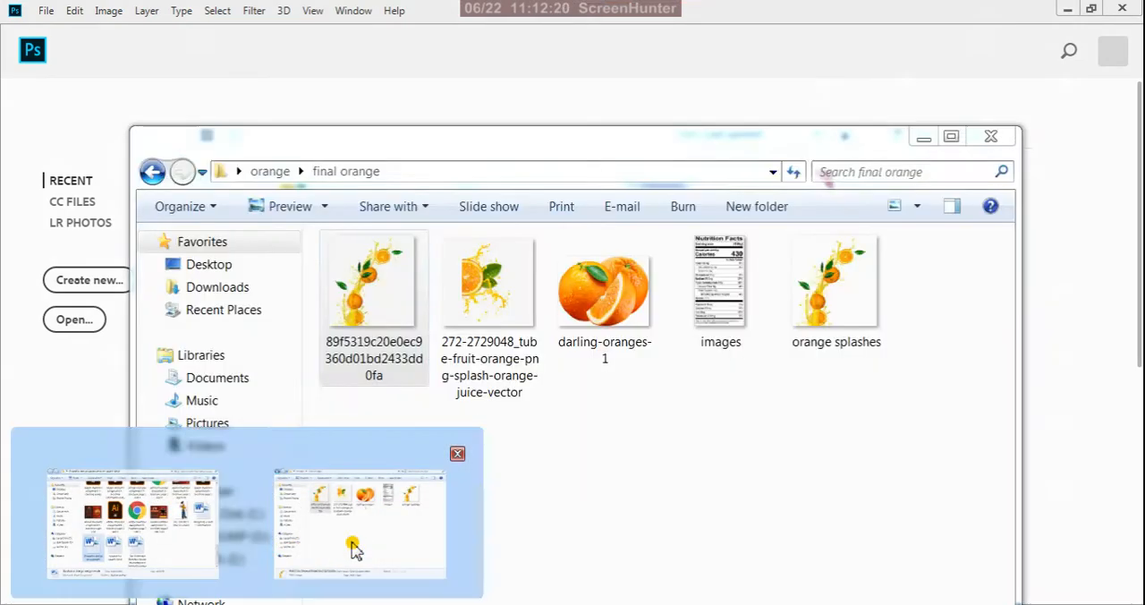
left_click(353, 548)
left_click(556, 465)
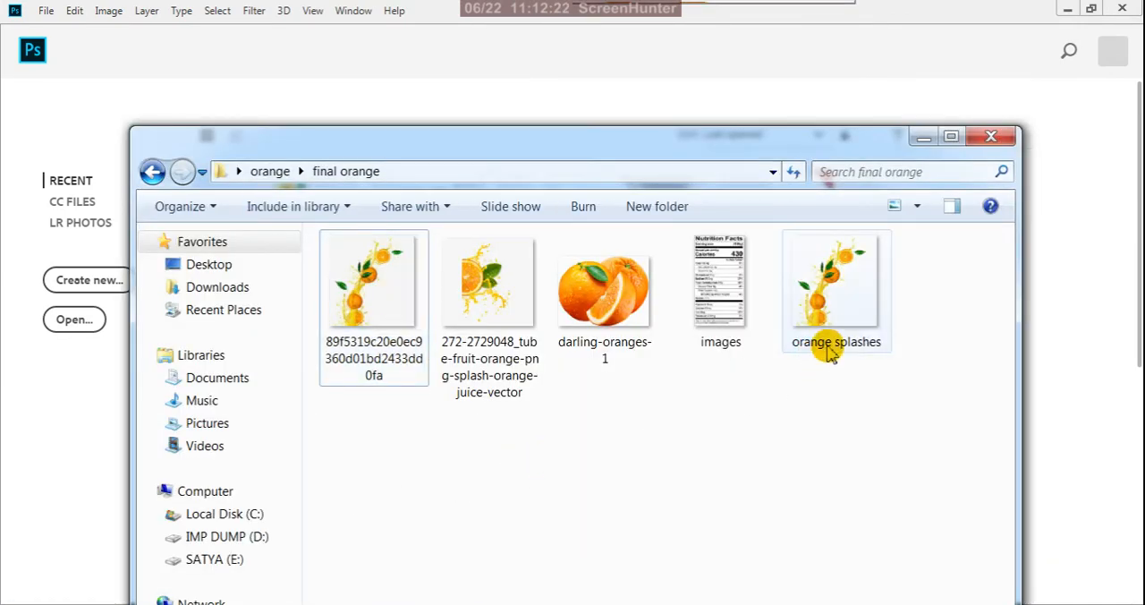
left_click(829, 353)
left_click(367, 349)
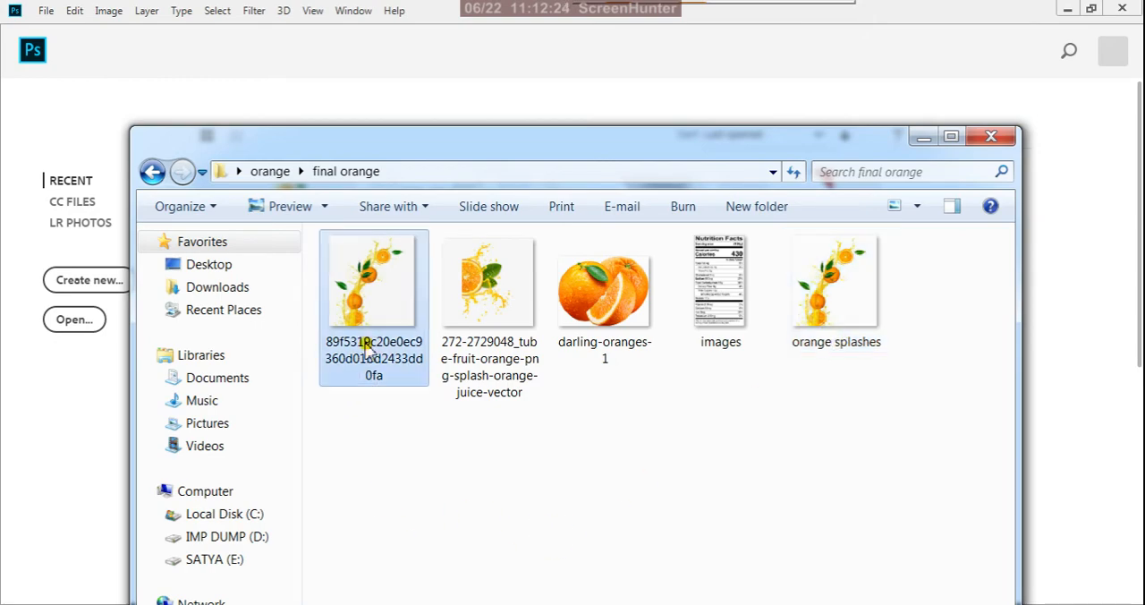
key("Delete")
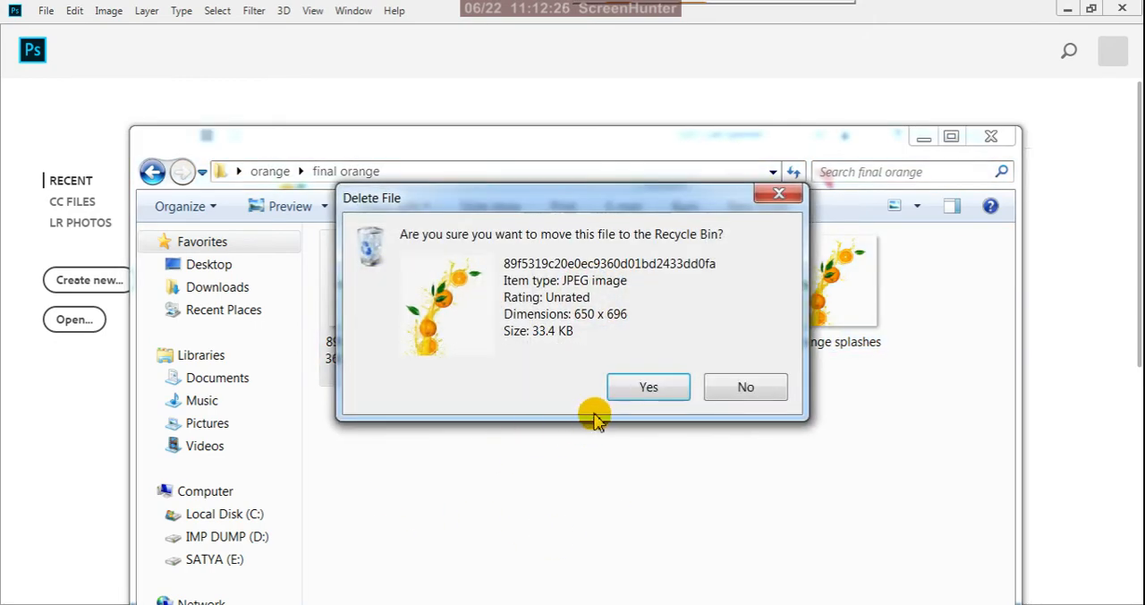
left_click(621, 391)
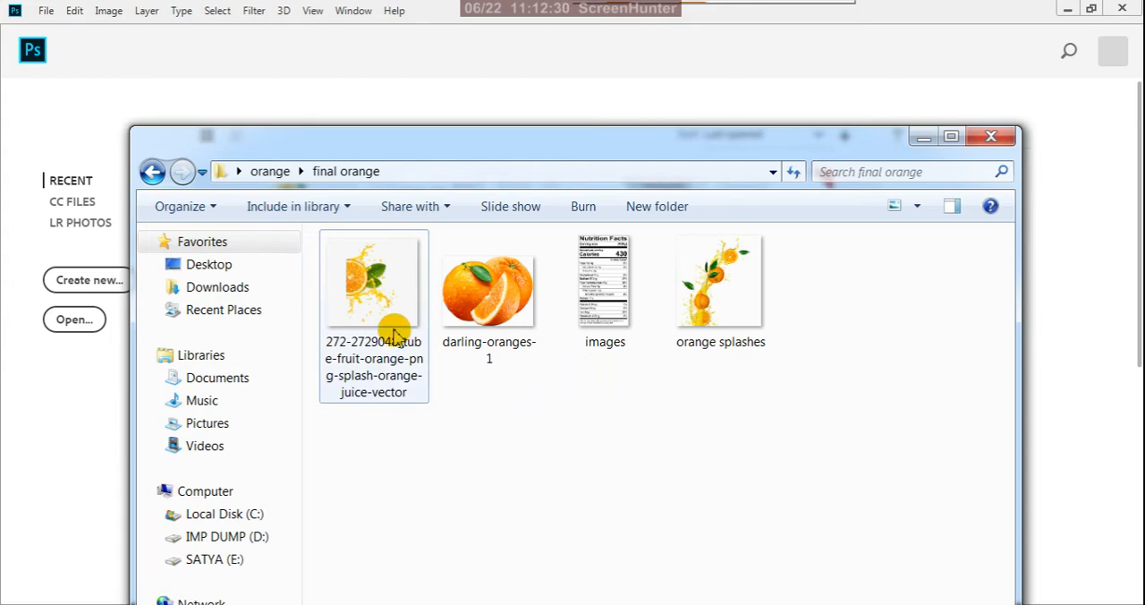
left_click(393, 322)
right_click(396, 317)
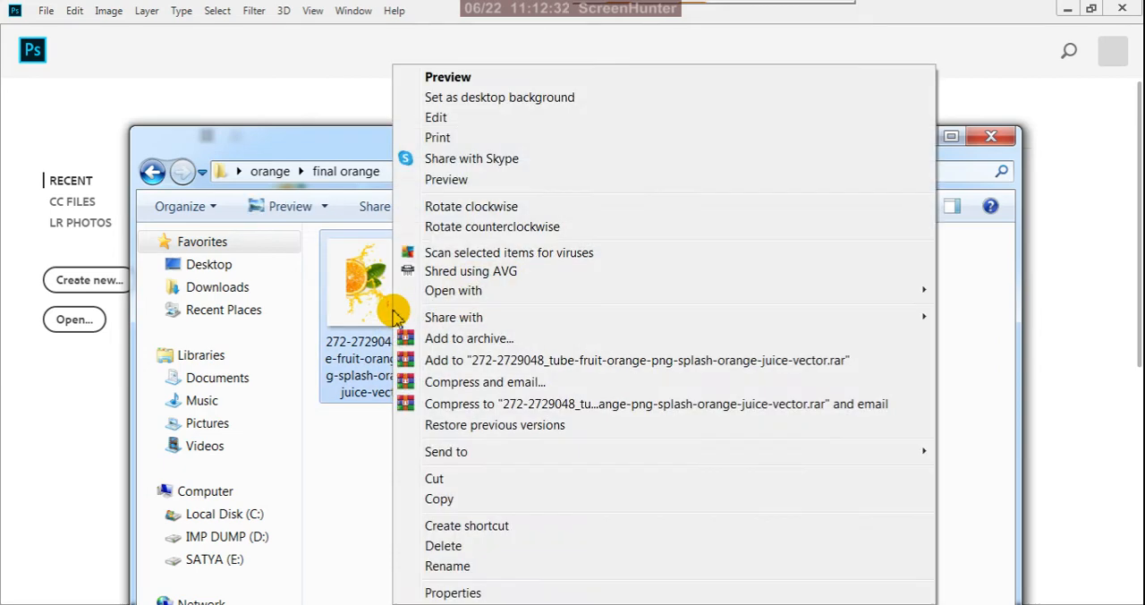
mouse_move(425, 291)
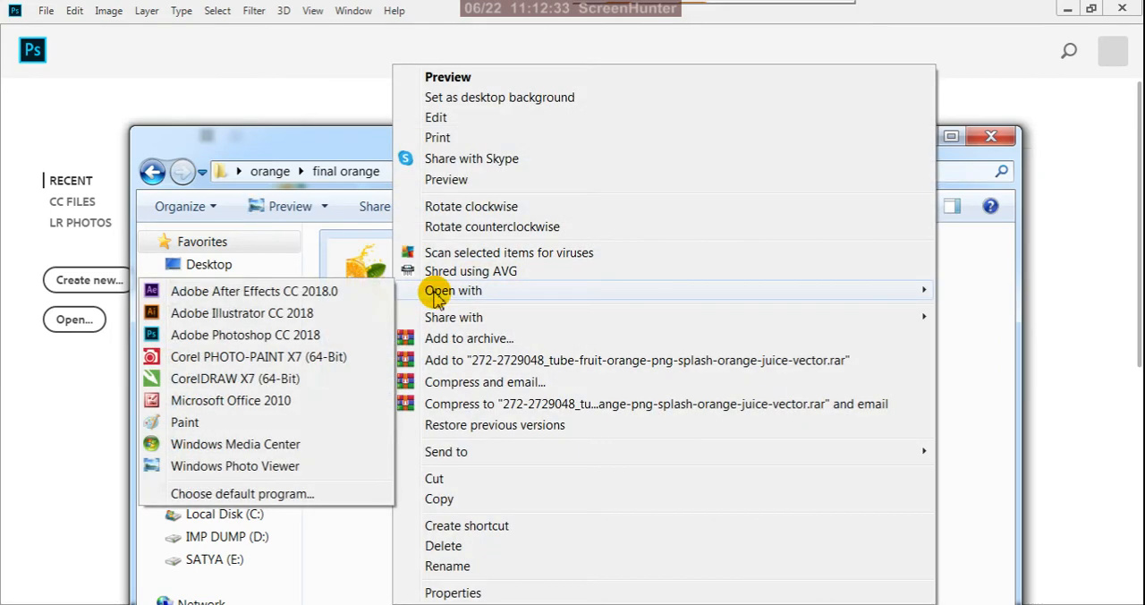
left_click(302, 334)
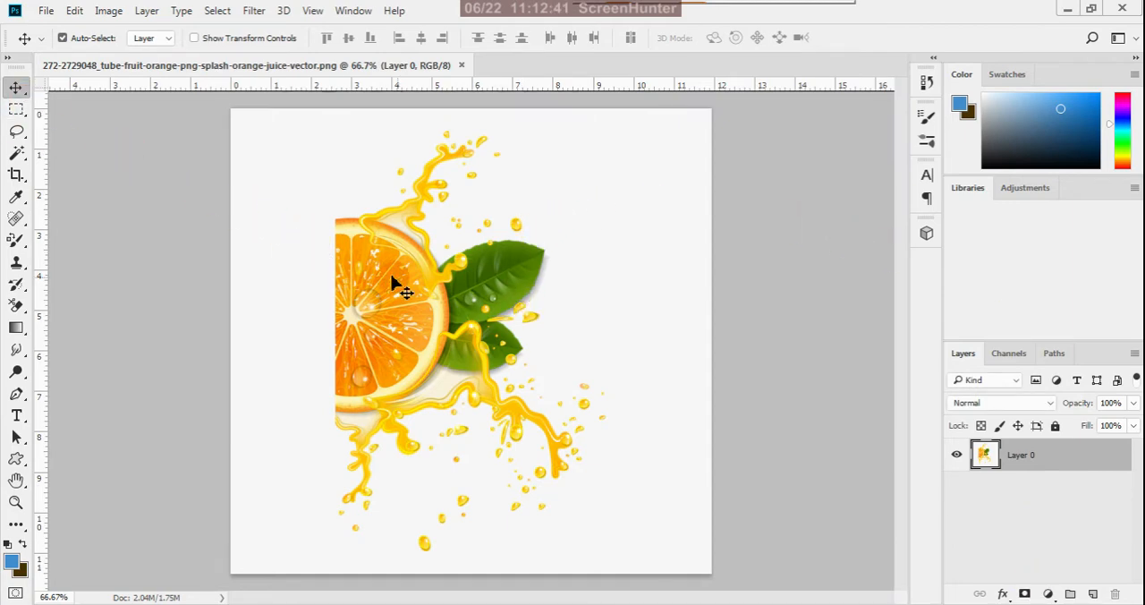
- Try moving the orange slice layer, undo the move, and add a new layer filled with the blue foreground color beneath it
left_click_drag(383, 298, 388, 281)
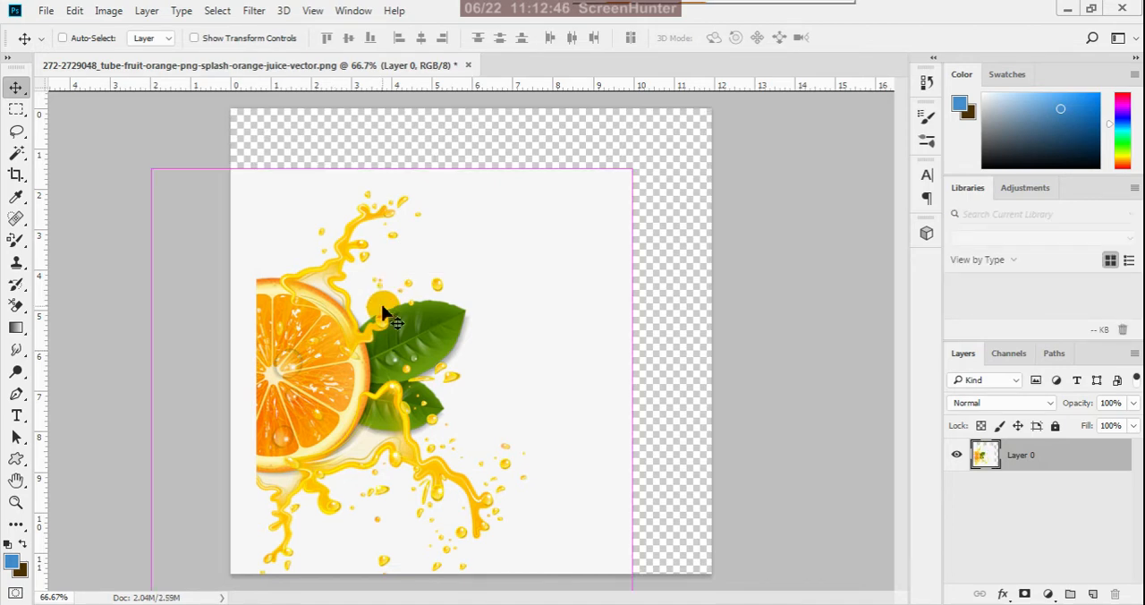
key("ctrl+z")
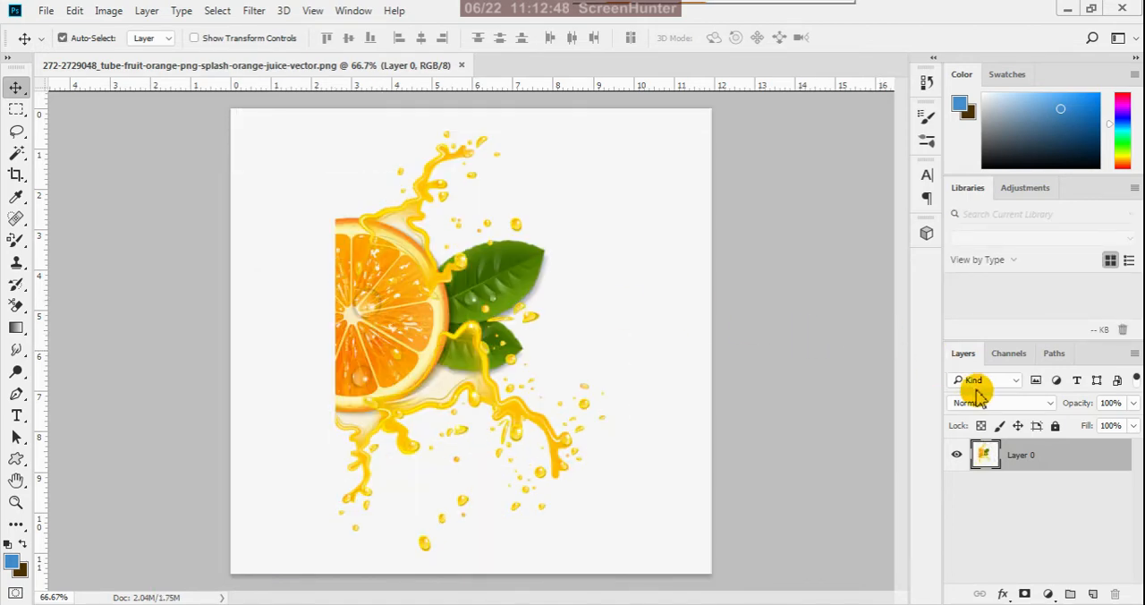
left_click(1093, 594)
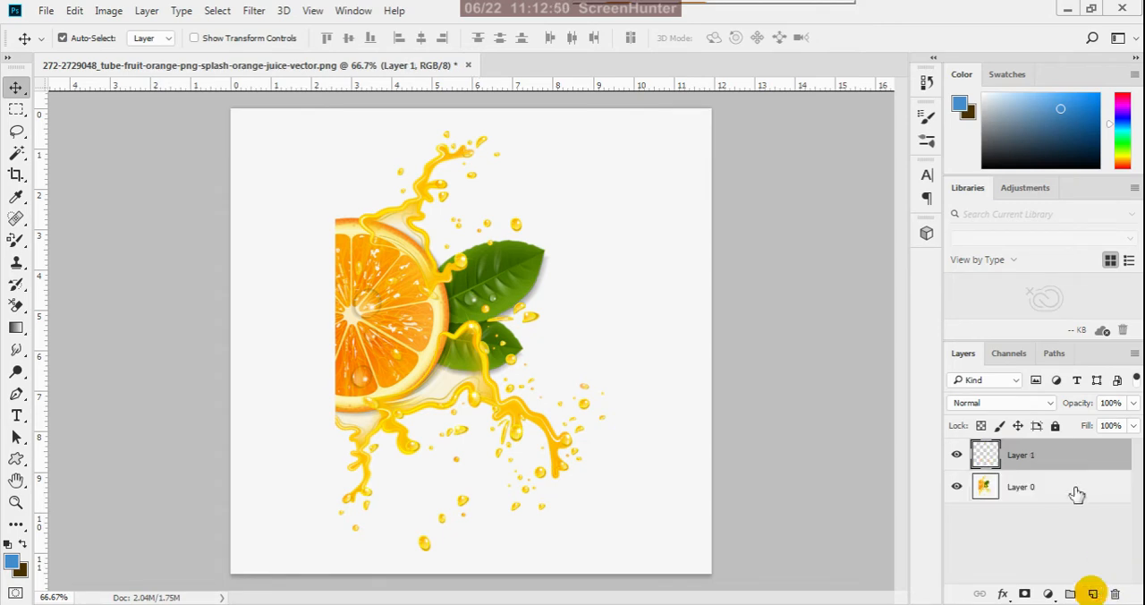
left_click_drag(1067, 462, 1077, 531)
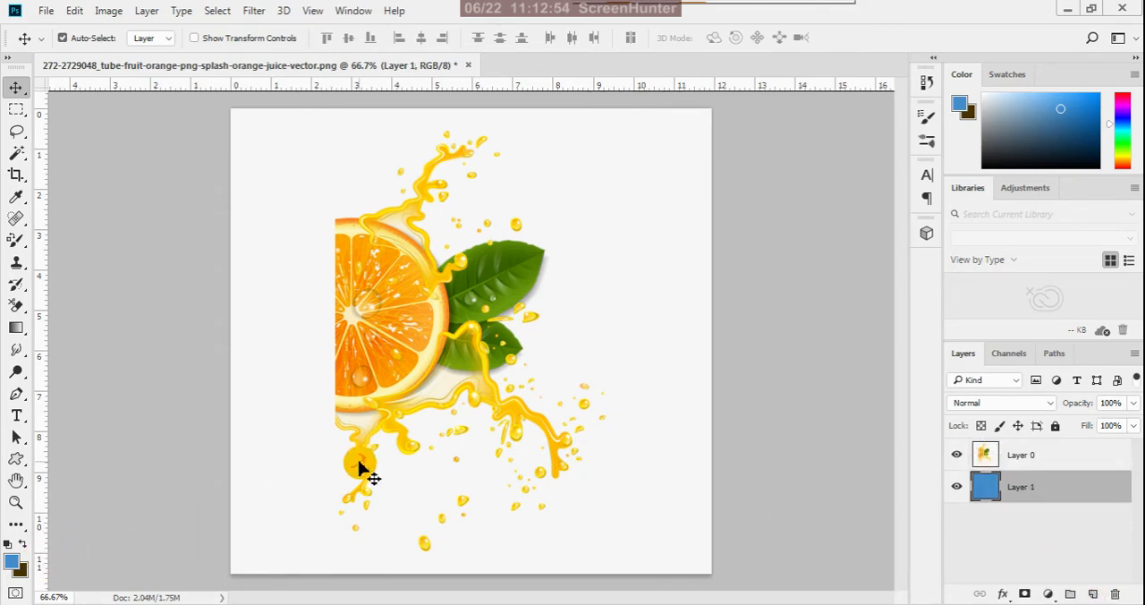
- Adjust Layer 0, the orange slice image, with Brightness/Contrast set to brightness 3 and contrast 14
left_click(1041, 458)
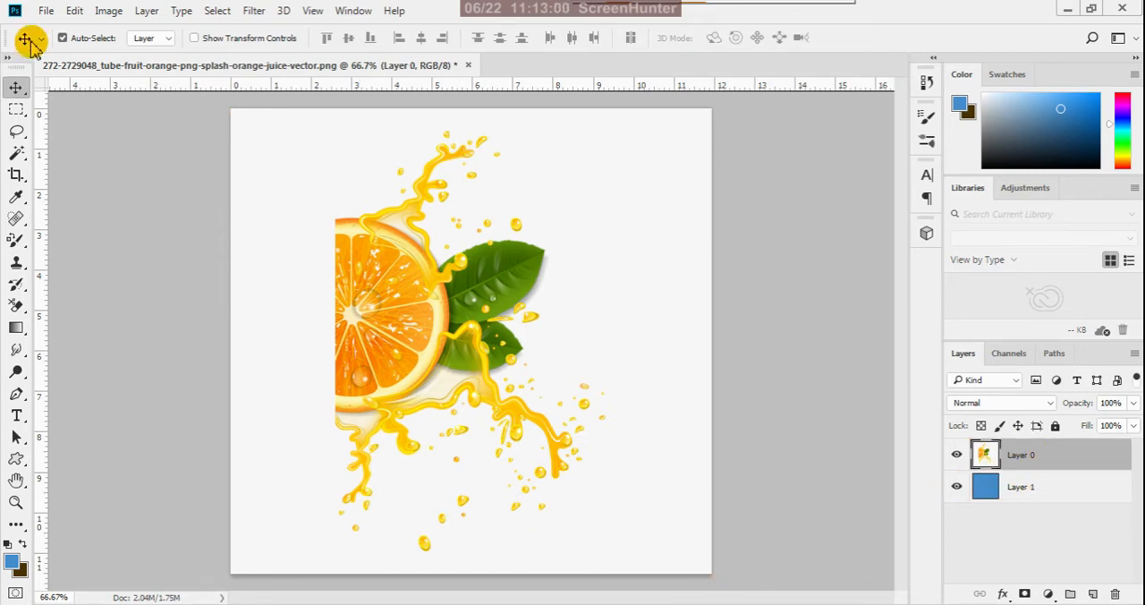
left_click(109, 11)
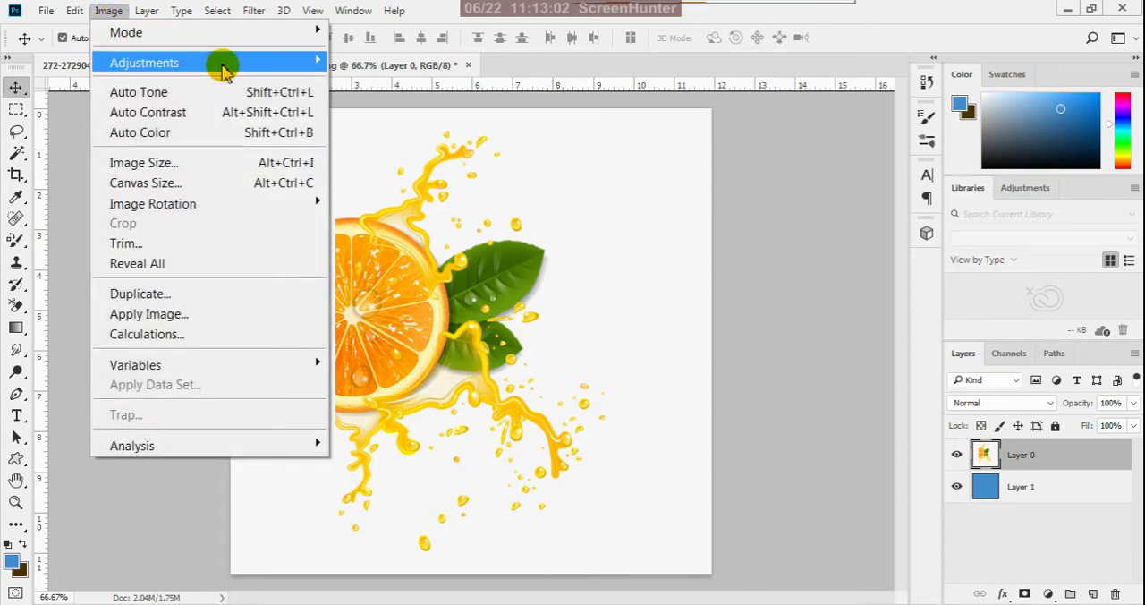
mouse_move(309, 61)
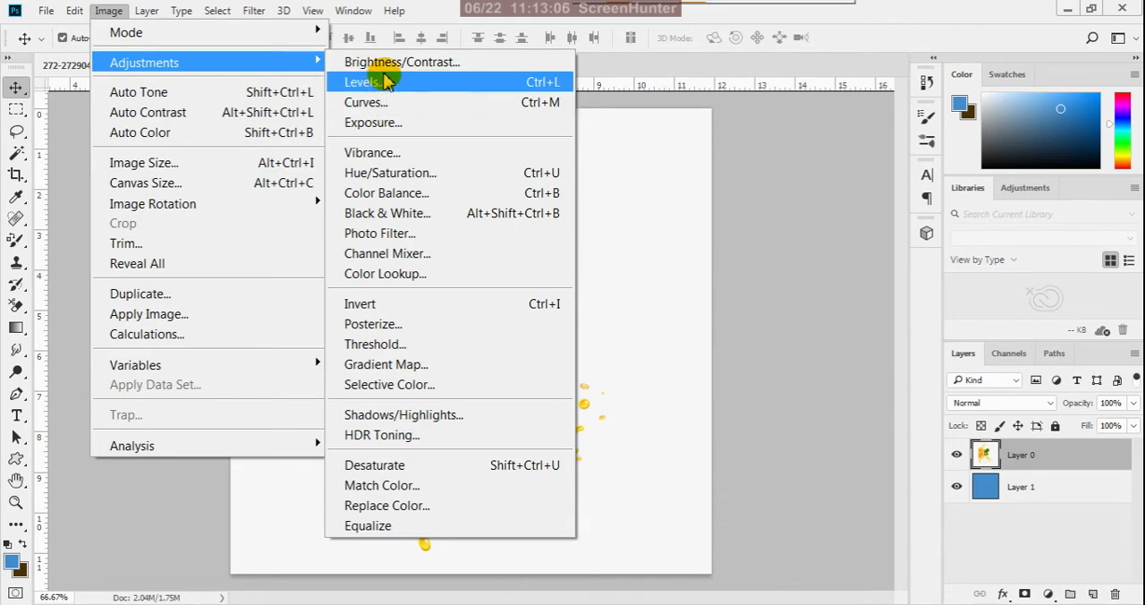
left_click(398, 62)
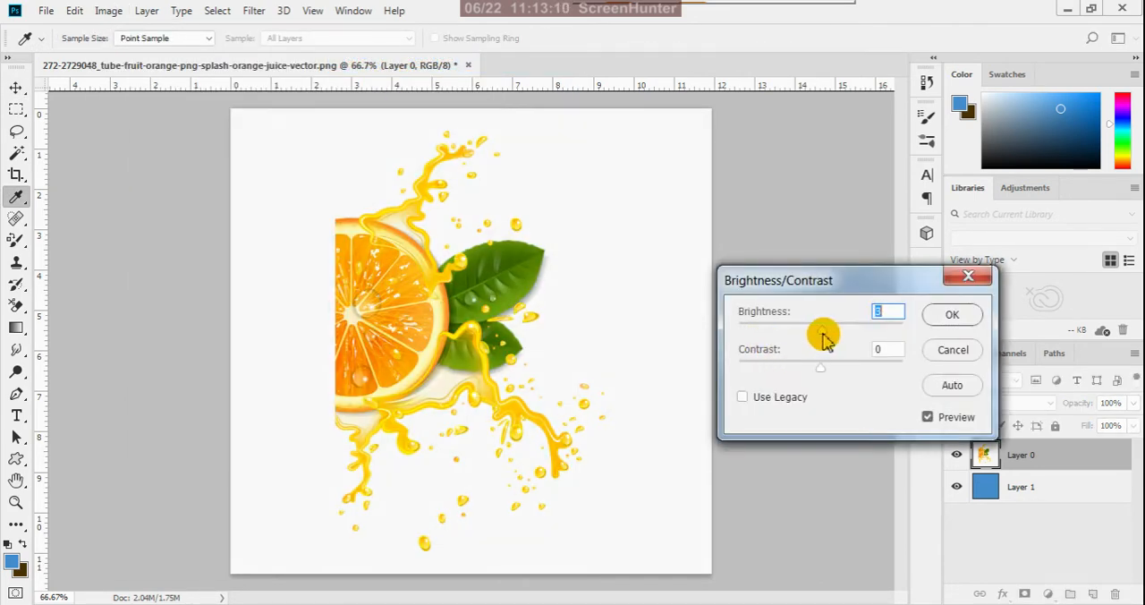
left_click_drag(819, 367, 833, 374)
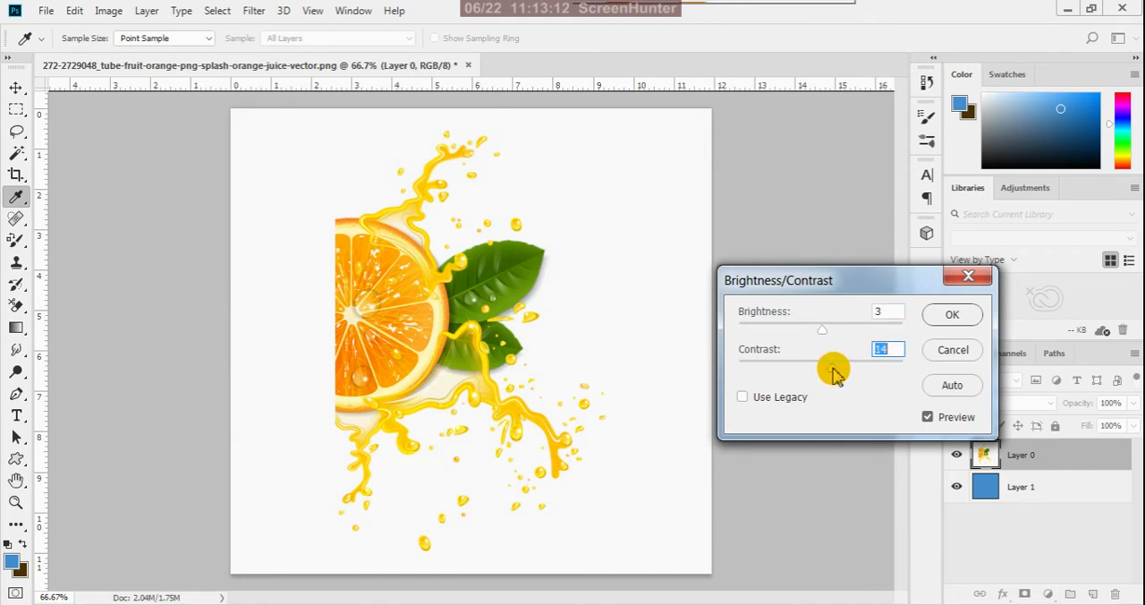
left_click(952, 314)
- Apply a Color Balance to the orange slice layer's midtones with color levels +43, 0 and -24
left_click(108, 10)
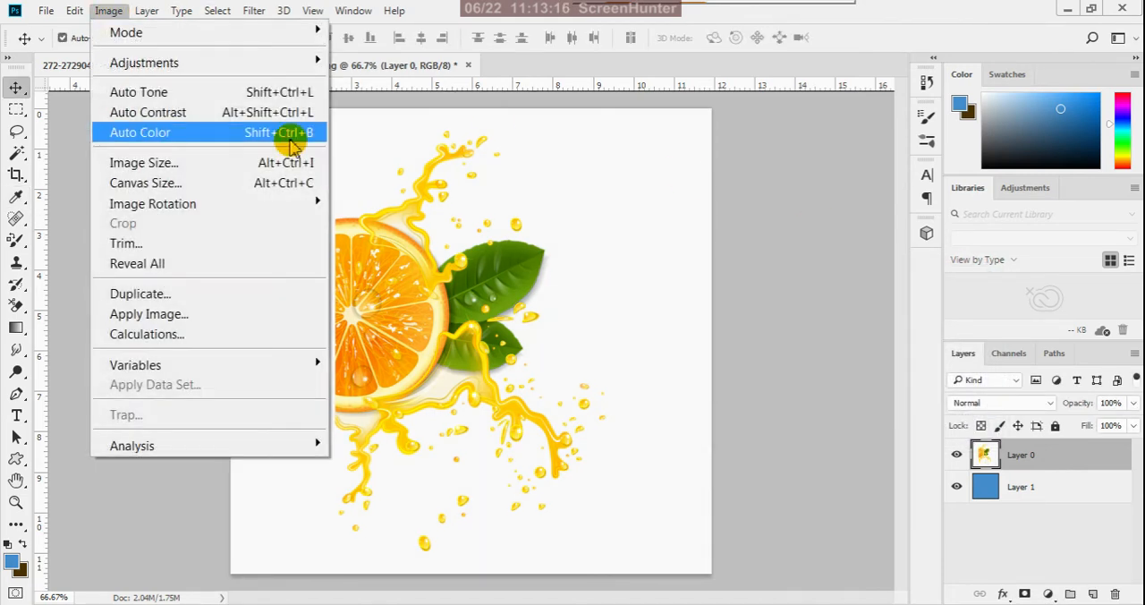
mouse_move(308, 68)
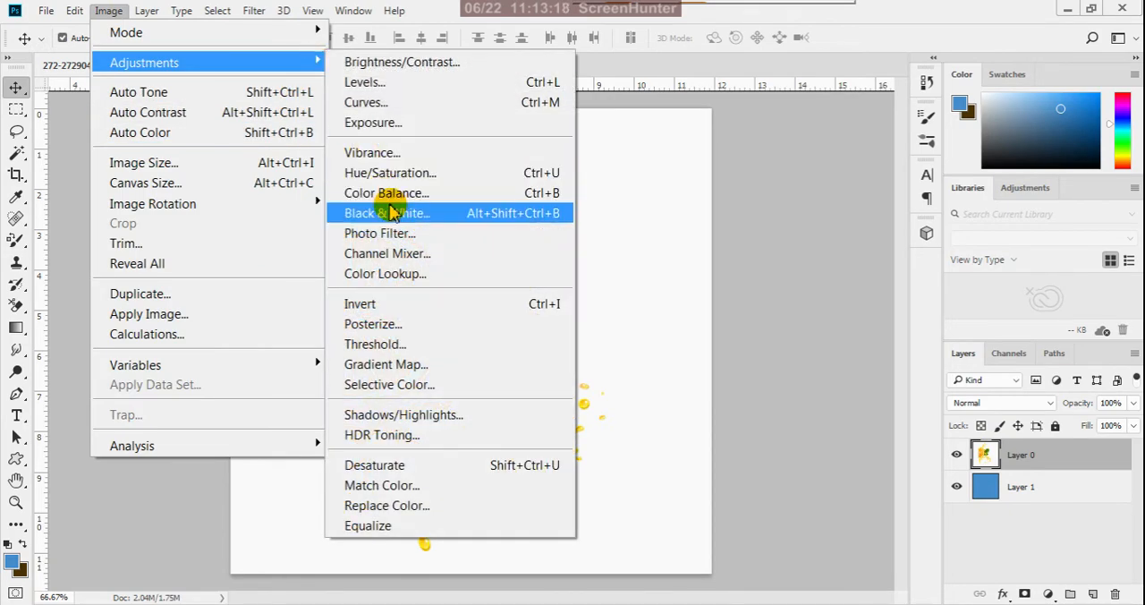
left_click(404, 192)
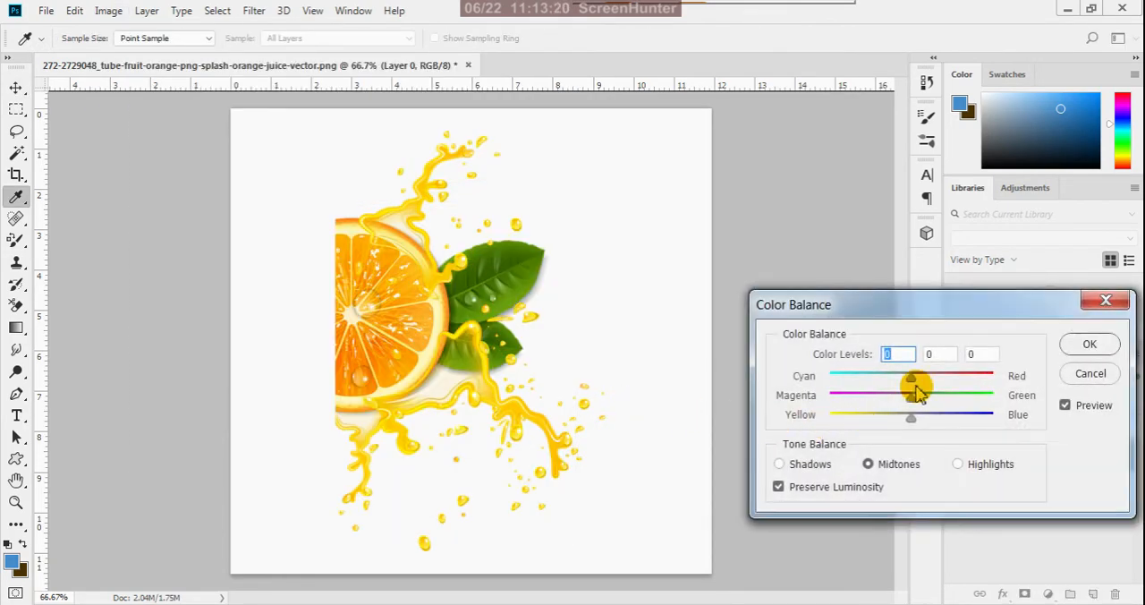
left_click_drag(910, 385, 940, 383)
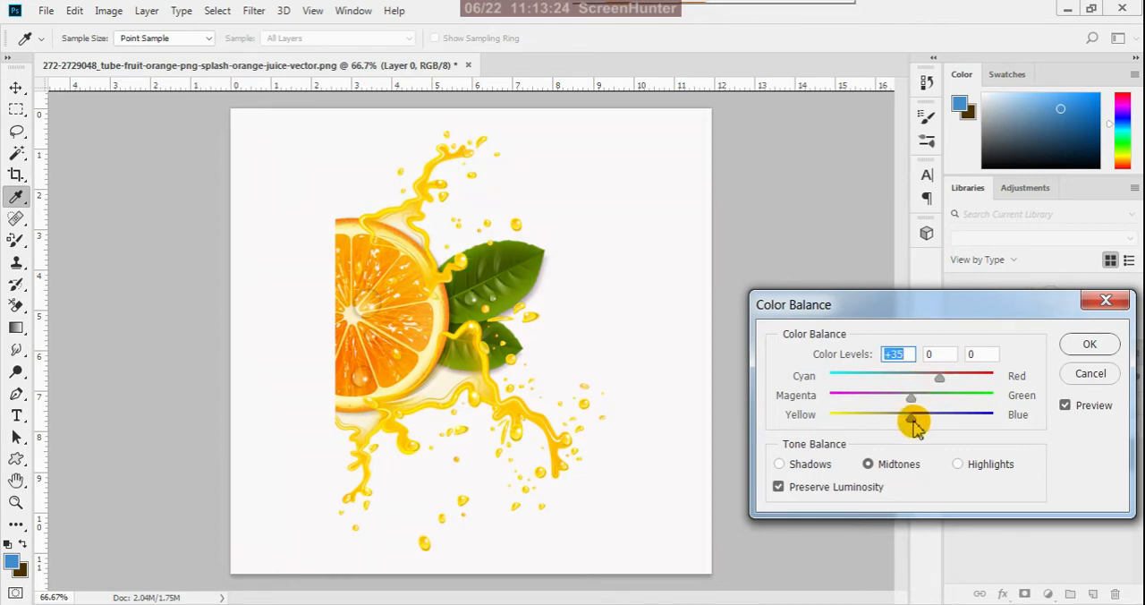
left_click_drag(908, 420, 895, 419)
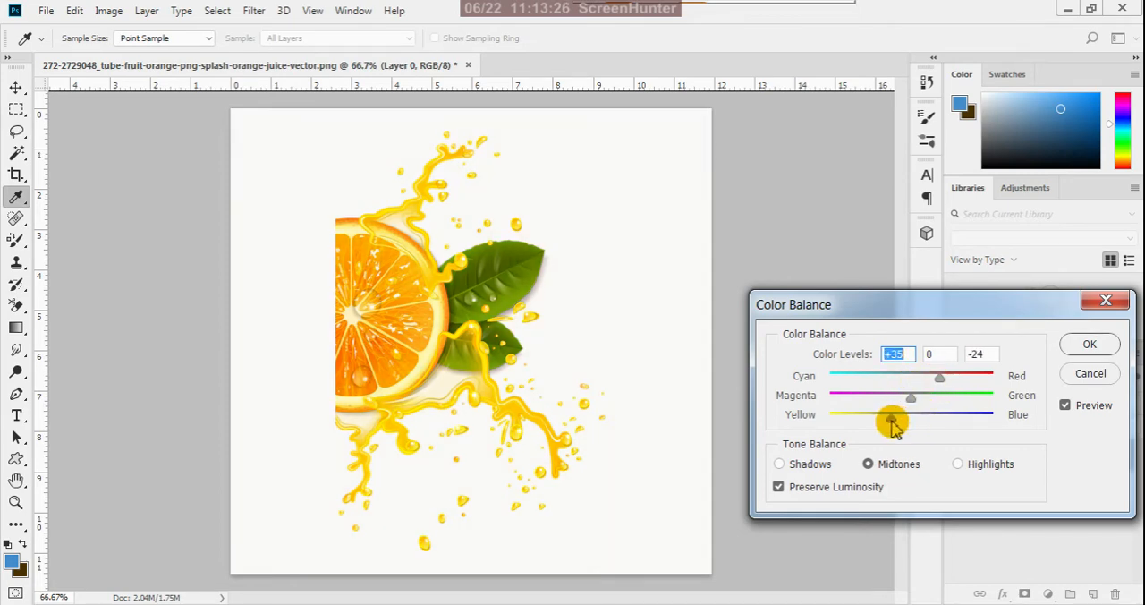
left_click(936, 383)
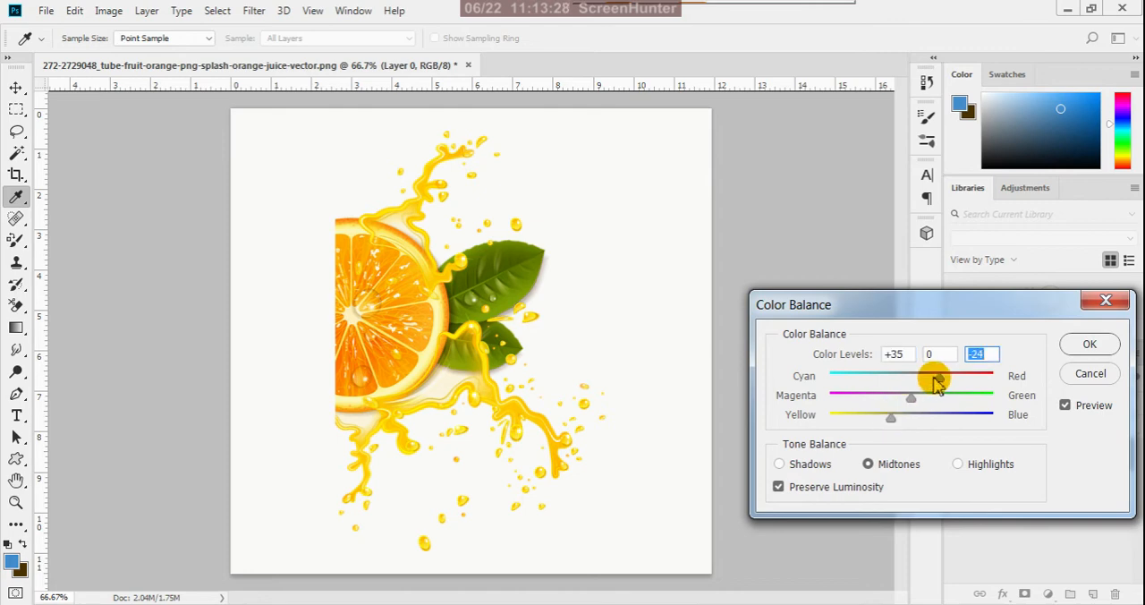
left_click(1088, 343)
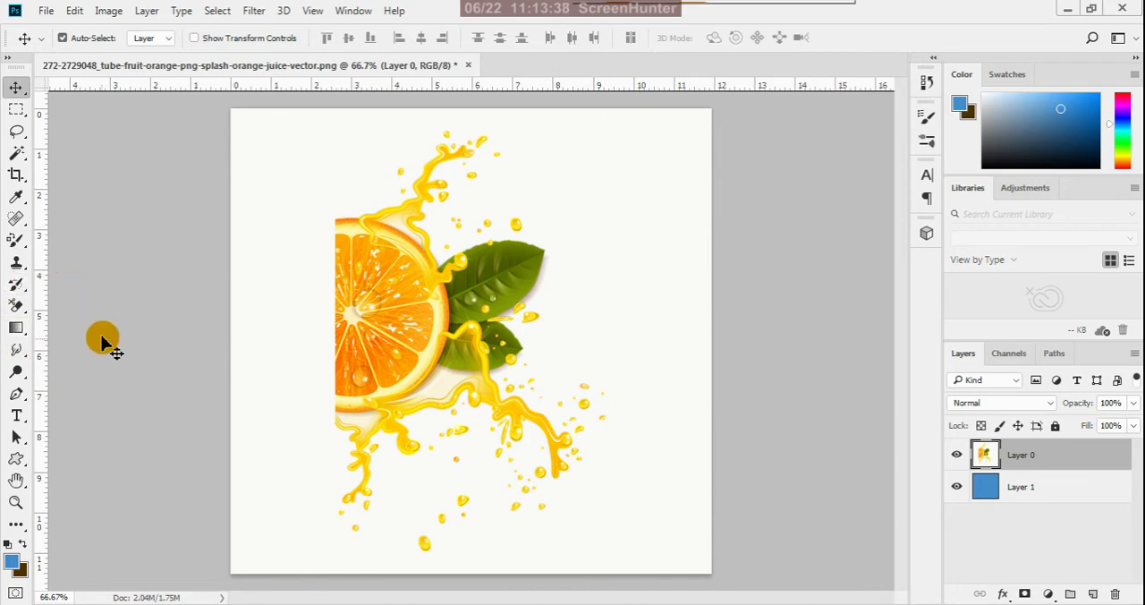
- Try erasing the white background around the orange and its splashes with the Background Eraser at brush size 125, and undo the stroke
left_click_drag(16, 315, 97, 322)
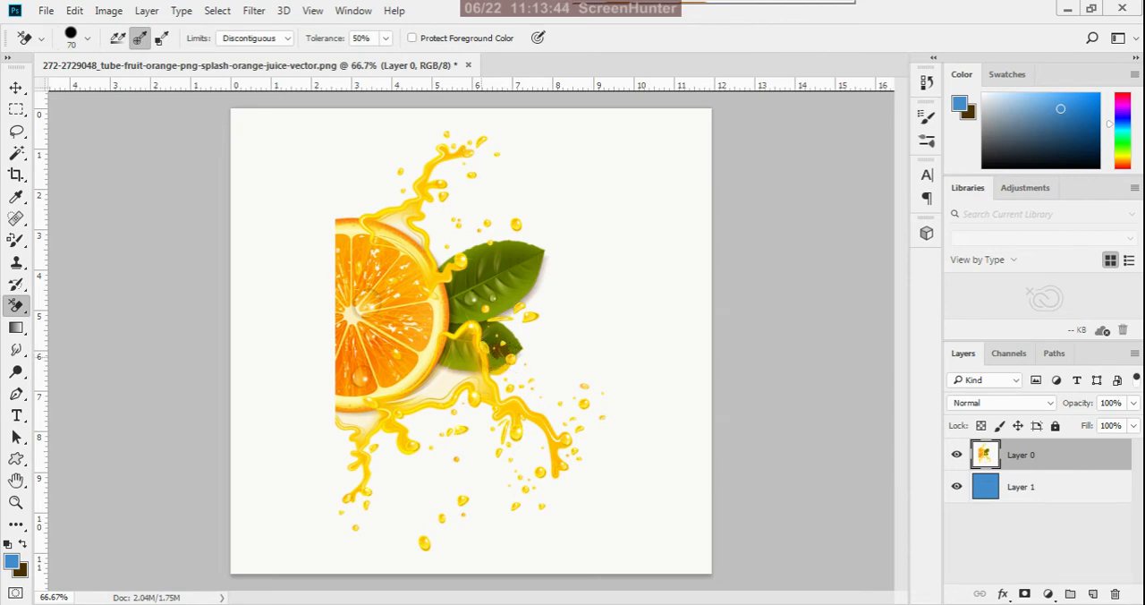
left_click(313, 315)
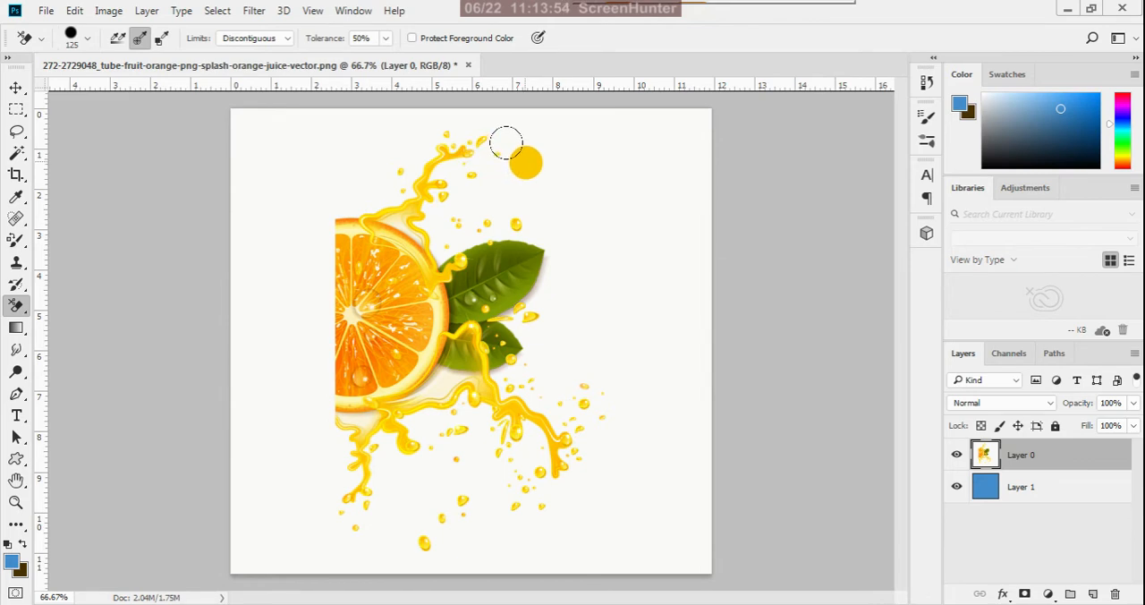
mouse_move(506, 143)
left_mouse_down()
mouse_move(438, 127)
mouse_move(408, 138)
mouse_move(419, 160)
mouse_move(518, 176)
mouse_move(473, 286)
mouse_move(470, 368)
mouse_move(485, 379)
mouse_move(546, 229)
mouse_move(535, 412)
mouse_move(519, 242)
mouse_move(443, 162)
mouse_move(384, 141)
mouse_move(436, 217)
mouse_move(376, 171)
mouse_move(318, 168)
mouse_move(335, 126)
mouse_move(480, 121)
mouse_move(530, 170)
mouse_move(534, 243)
mouse_move(484, 338)
mouse_move(386, 410)
mouse_move(322, 423)
mouse_move(513, 405)
mouse_move(567, 362)
mouse_move(512, 367)
mouse_move(403, 443)
mouse_move(278, 480)
mouse_move(556, 403)
mouse_move(584, 328)
mouse_move(527, 437)
mouse_move(567, 312)
mouse_move(600, 370)
mouse_move(552, 445)
mouse_move(483, 347)
left_mouse_up()
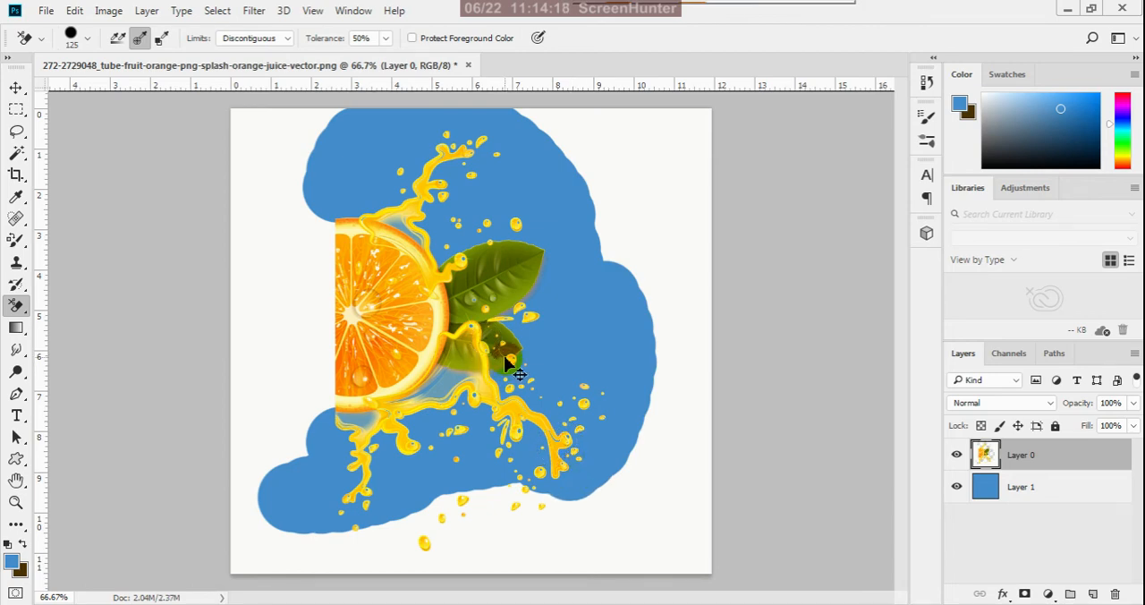
key("ctrl+z")
- Try erasing the background beneath the lower juice splash with the eraser brush reduced to 45, and undo the erasing
scroll(601, 364, "up", 2)
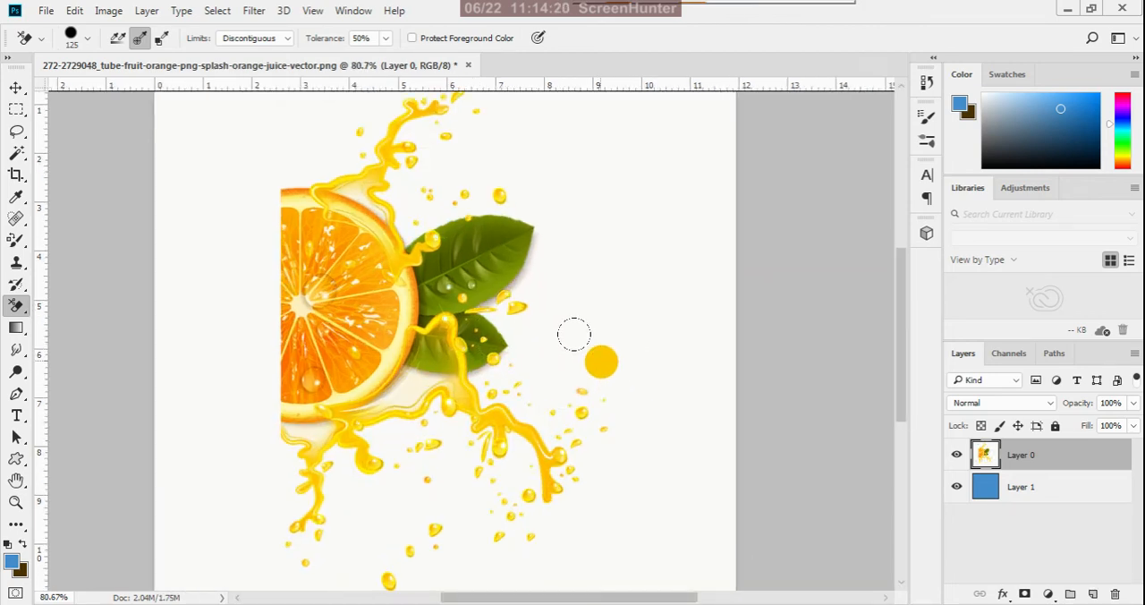
key("bracketleft")
key("bracketleft")
key("bracketleft")
scroll(568, 367, "up", 2)
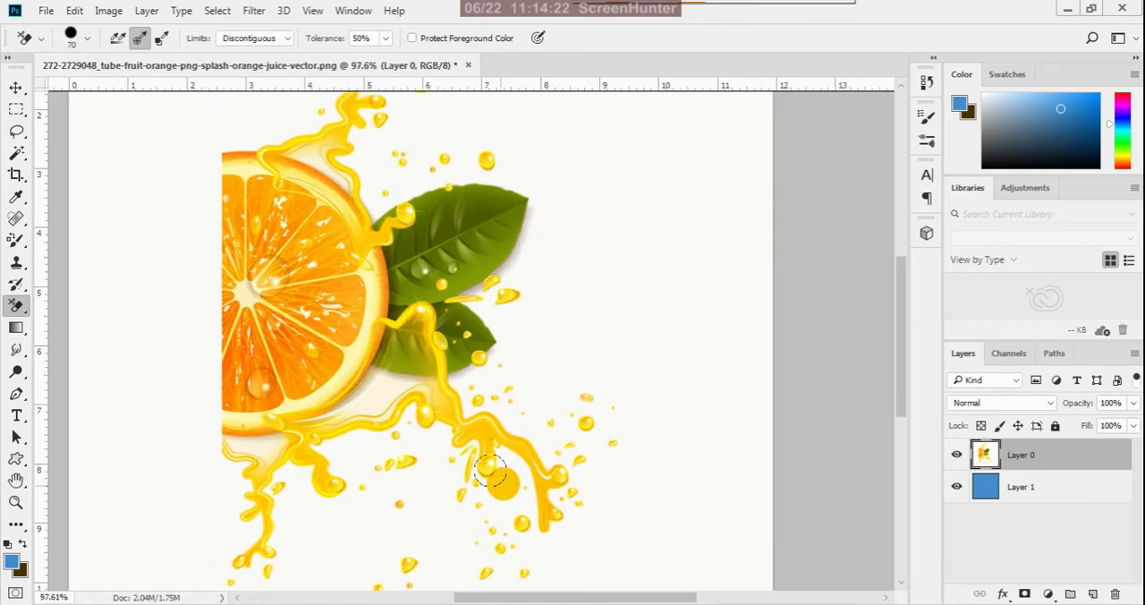
key("bracketleft")
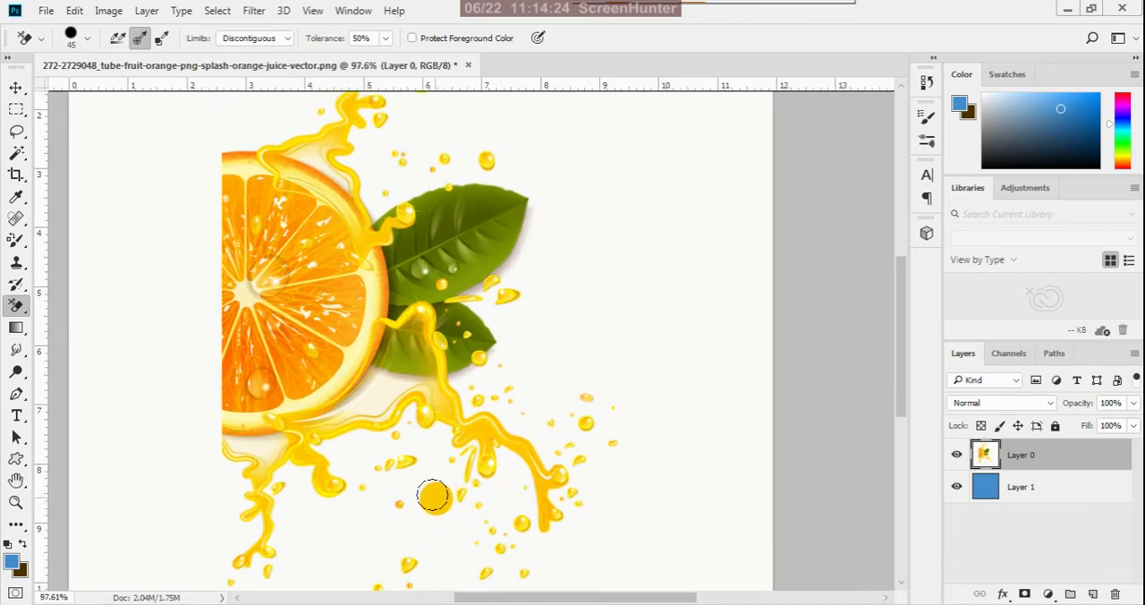
left_click_drag(433, 497, 433, 440)
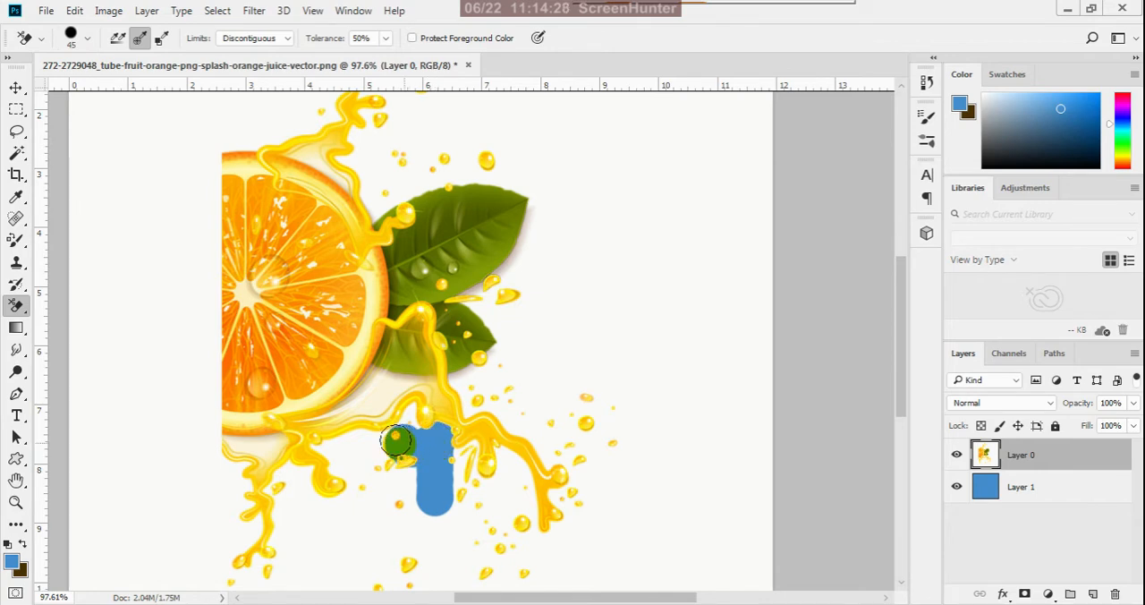
mouse_move(396, 440)
left_mouse_down()
mouse_move(332, 448)
mouse_move(394, 457)
mouse_move(394, 481)
mouse_move(453, 510)
mouse_move(512, 535)
left_mouse_up()
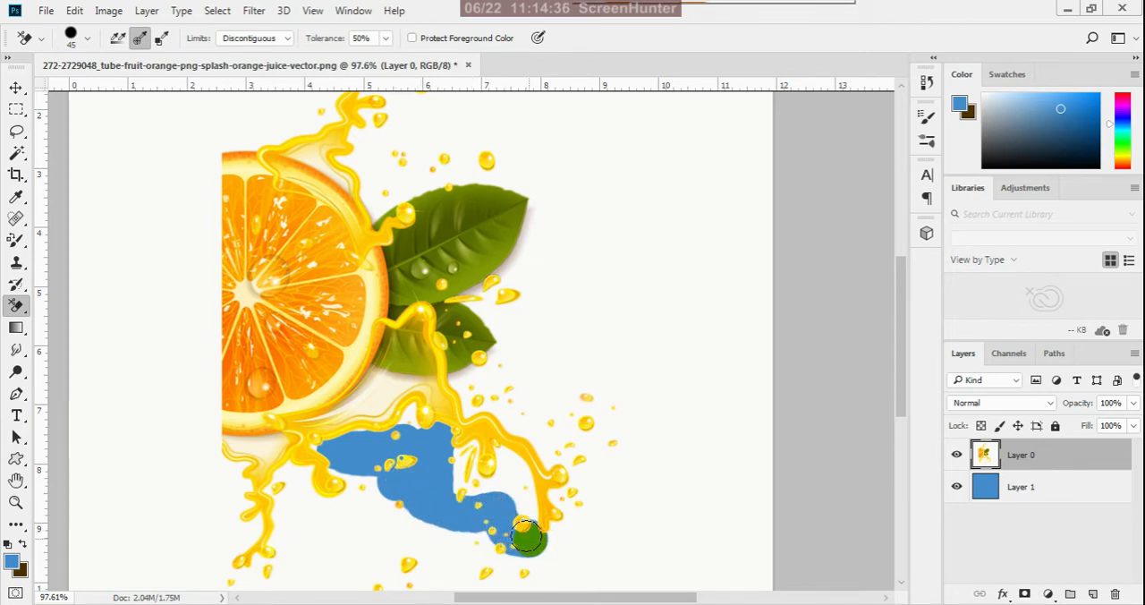
key("ctrl+z")
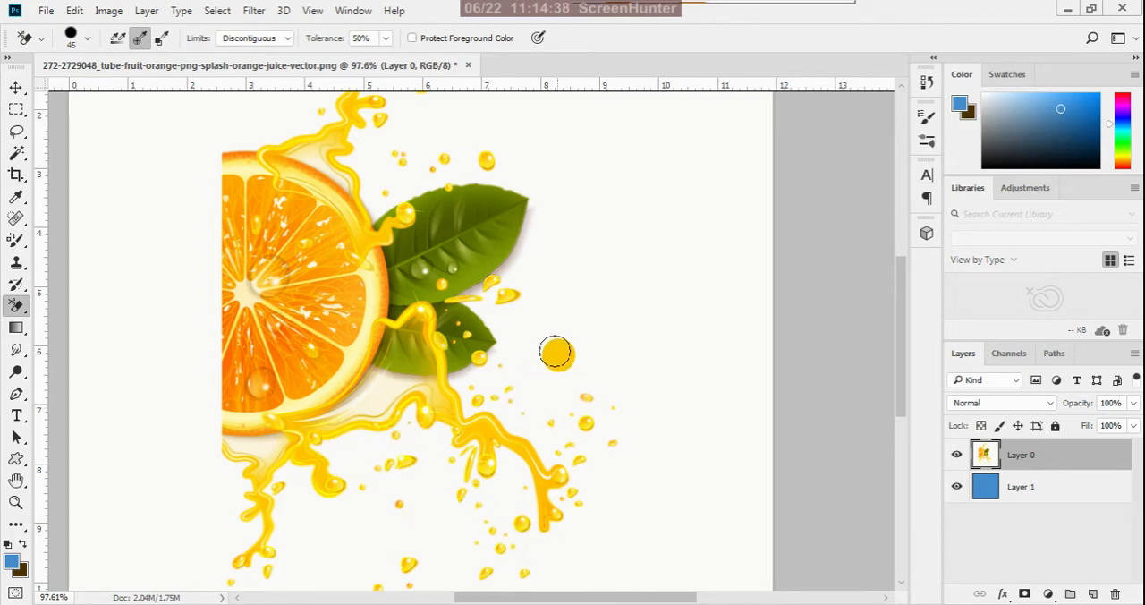
- Erase the background around the juice drops between the two leaf tips using the Background Eraser at brush size 10
scroll(548, 350, "up", 7)
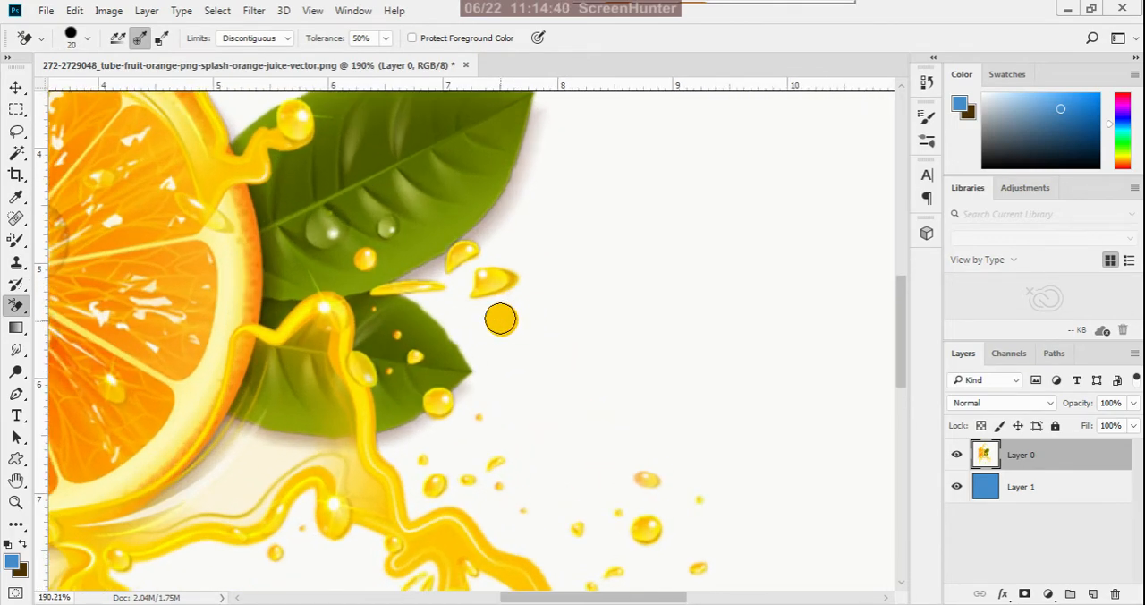
key("bracketleft")
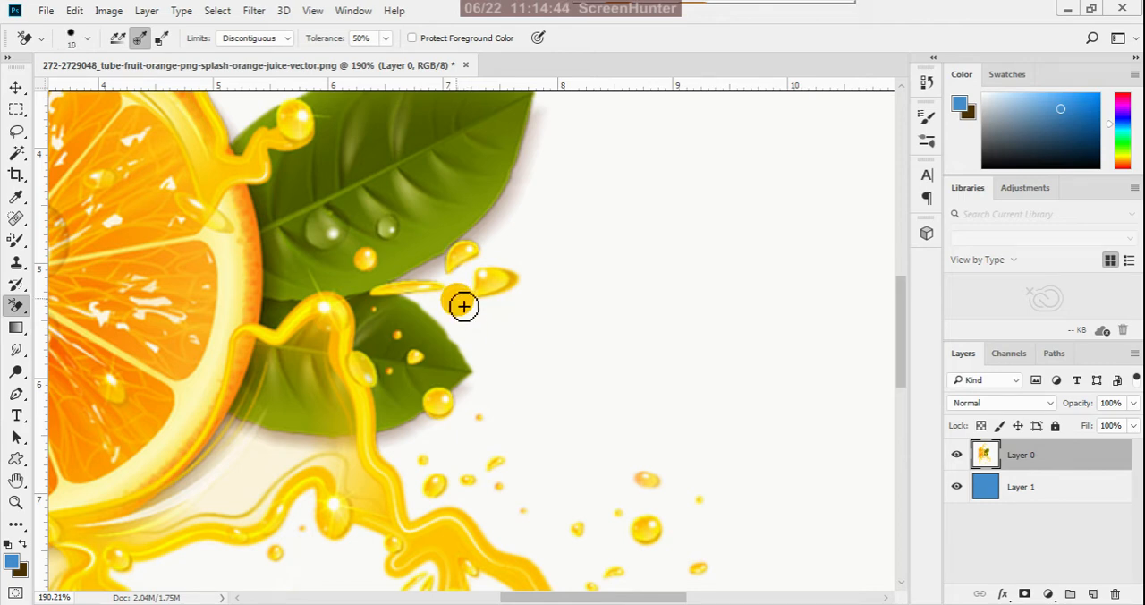
mouse_move(462, 304)
left_mouse_down()
mouse_move(487, 271)
mouse_move(528, 274)
mouse_move(537, 291)
mouse_move(522, 308)
mouse_move(471, 316)
mouse_move(477, 285)
mouse_move(475, 318)
mouse_move(523, 304)
mouse_move(467, 313)
mouse_move(520, 315)
mouse_move(555, 275)
mouse_move(538, 254)
mouse_move(483, 243)
mouse_move(473, 243)
mouse_move(546, 269)
mouse_move(551, 299)
mouse_move(517, 245)
mouse_move(456, 289)
mouse_move(451, 269)
mouse_move(407, 283)
mouse_move(459, 287)
mouse_move(462, 303)
mouse_move(451, 285)
mouse_move(414, 275)
mouse_move(450, 284)
mouse_move(453, 298)
mouse_move(415, 305)
mouse_move(470, 316)
mouse_move(435, 317)
mouse_move(462, 337)
mouse_move(483, 388)
mouse_move(467, 334)
mouse_move(547, 330)
mouse_move(518, 322)
mouse_move(544, 266)
mouse_move(499, 236)
mouse_move(537, 248)
mouse_move(573, 225)
left_mouse_up()
- Try erasing the background around the small drops below the lower leaf at brush size 10, and undo the strokes
scroll(573, 225, "down", 1)
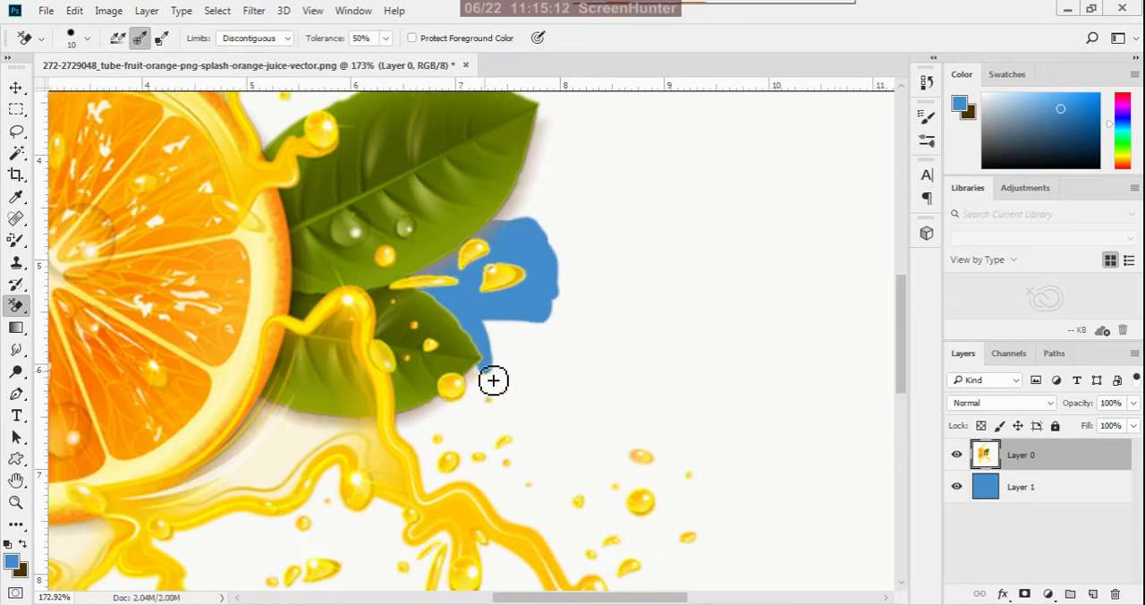
mouse_move(492, 380)
left_mouse_down()
mouse_move(518, 383)
mouse_move(485, 379)
mouse_move(469, 409)
mouse_move(422, 424)
mouse_move(471, 417)
mouse_move(516, 386)
mouse_move(493, 324)
mouse_move(506, 378)
mouse_move(528, 396)
mouse_move(480, 432)
mouse_move(418, 437)
mouse_move(432, 494)
mouse_move(462, 486)
mouse_move(465, 462)
mouse_move(450, 463)
mouse_move(452, 484)
left_mouse_up()
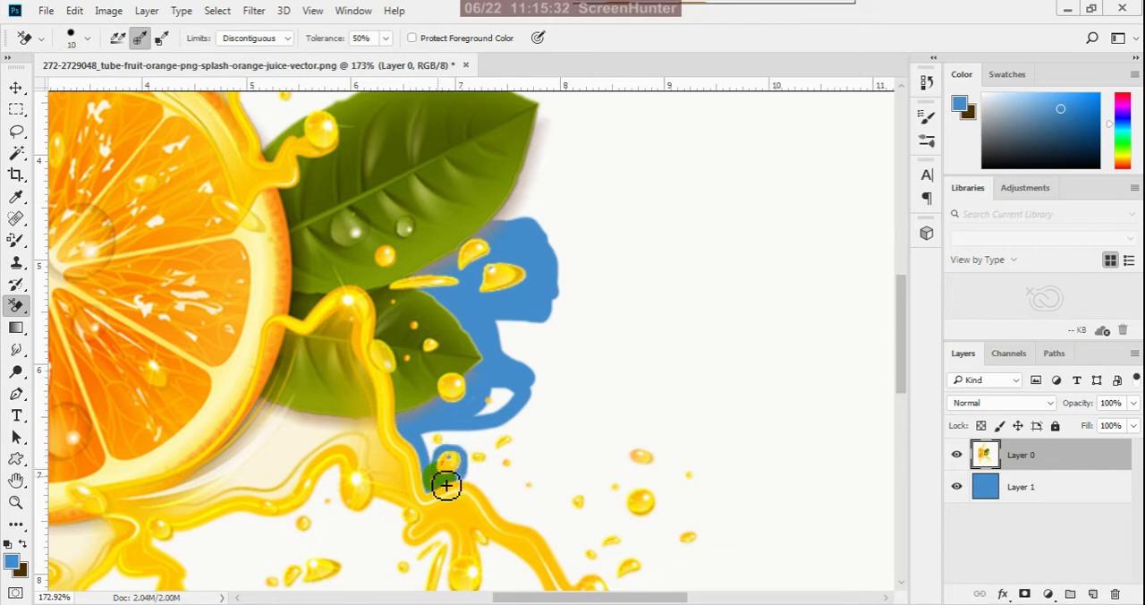
key("ctrl+z")
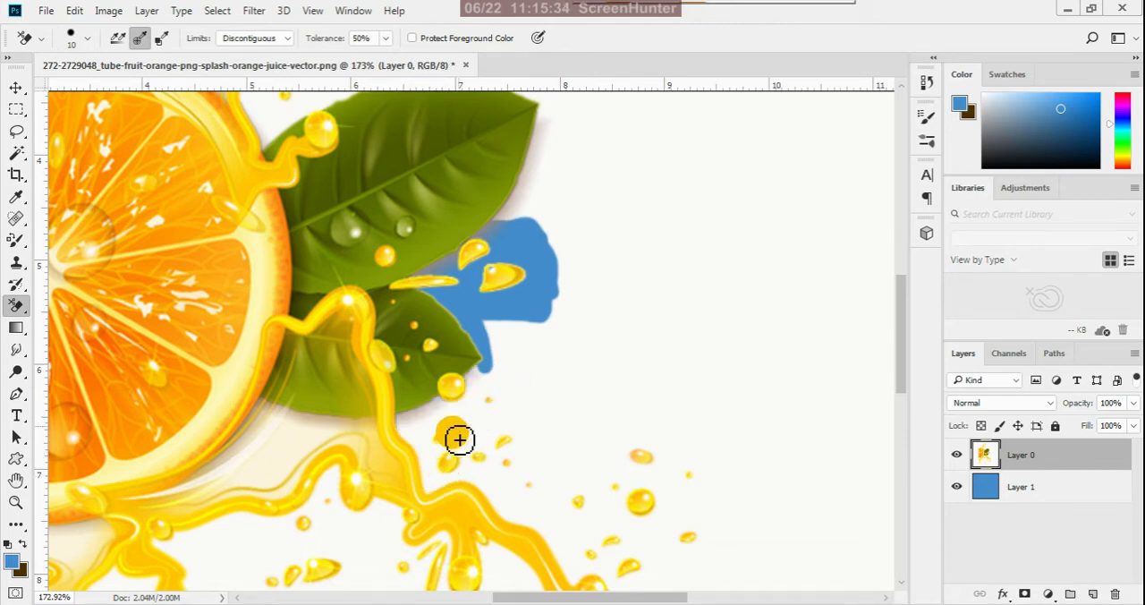
scroll(468, 478, "up", 1)
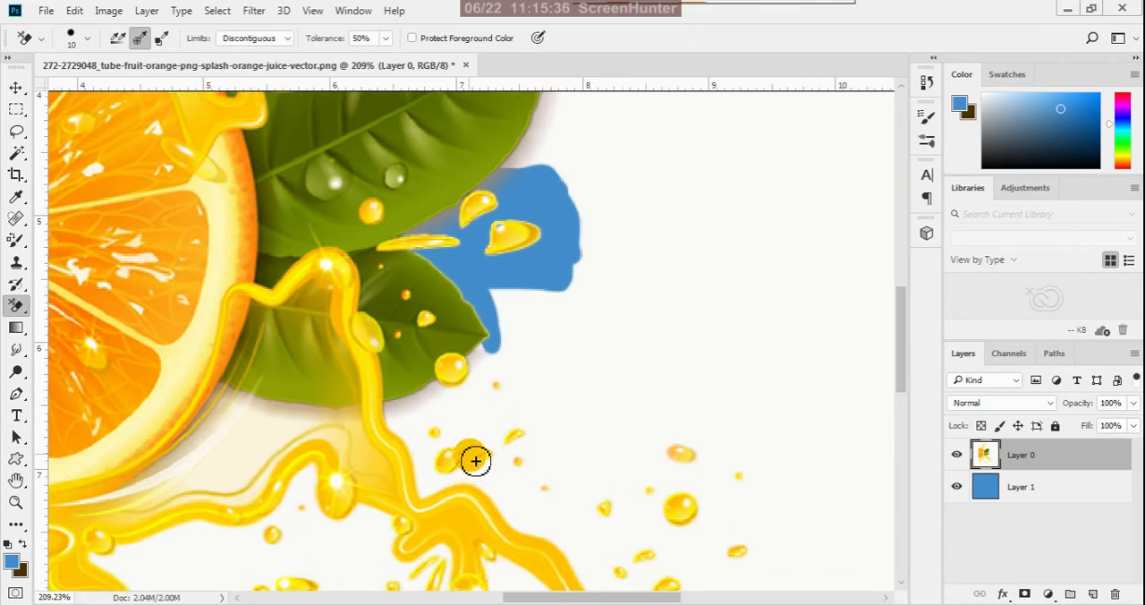
left_click_drag(462, 451, 449, 456)
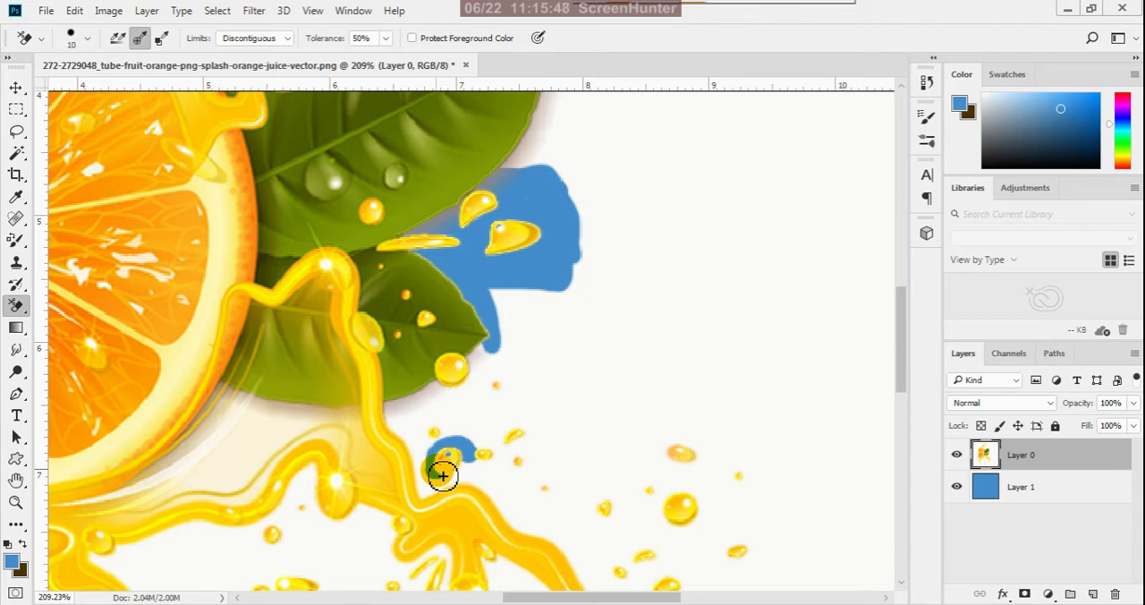
key("ctrl+z")
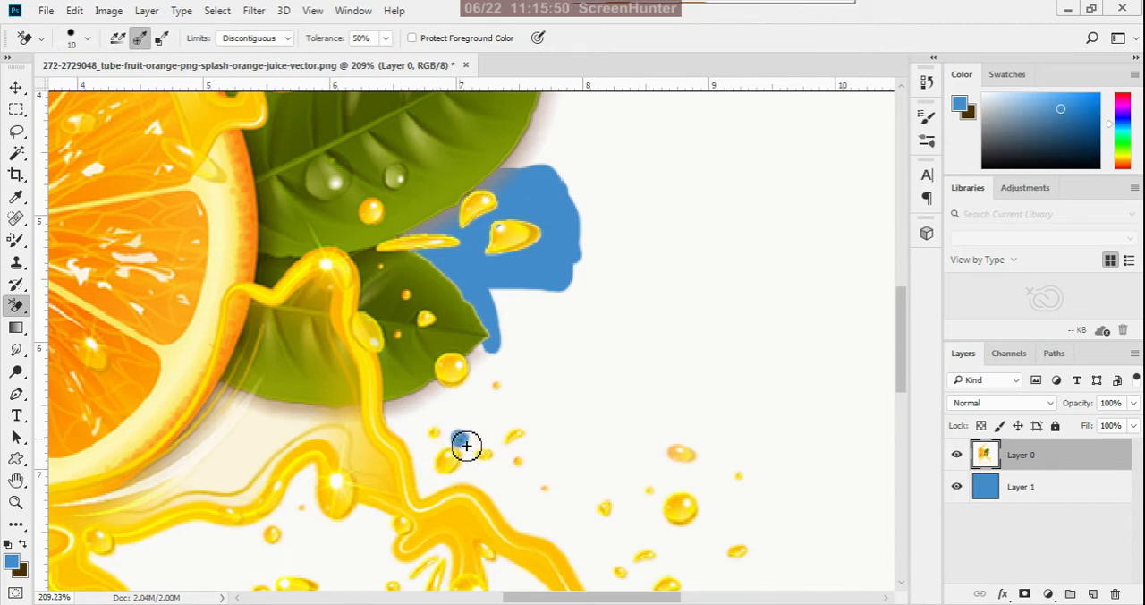
- Erase the background around the lower leaf's edge and the nearest drops below it with the eraser brush at size 7
mouse_move(465, 445)
left_mouse_down()
mouse_move(467, 478)
mouse_move(431, 476)
left_mouse_up()
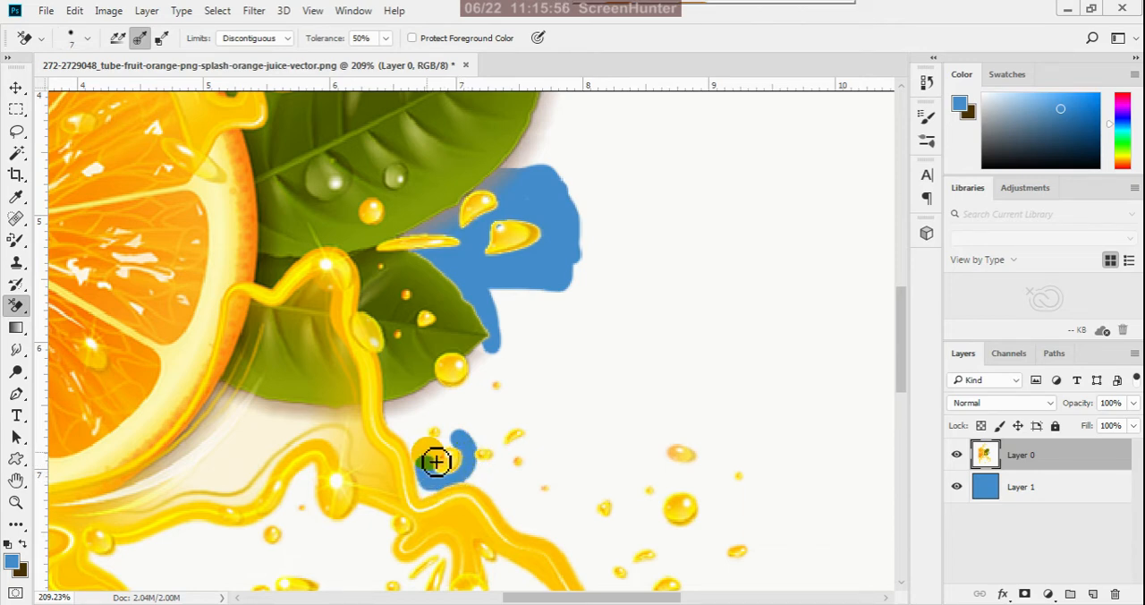
mouse_move(438, 463)
left_mouse_down()
mouse_move(458, 443)
mouse_move(439, 435)
mouse_move(441, 458)
mouse_move(417, 447)
mouse_move(391, 428)
mouse_move(399, 413)
mouse_move(479, 378)
mouse_move(497, 356)
mouse_move(471, 396)
mouse_move(407, 420)
left_mouse_up()
mouse_move(405, 430)
left_mouse_down()
mouse_move(428, 460)
mouse_move(436, 426)
left_mouse_up()
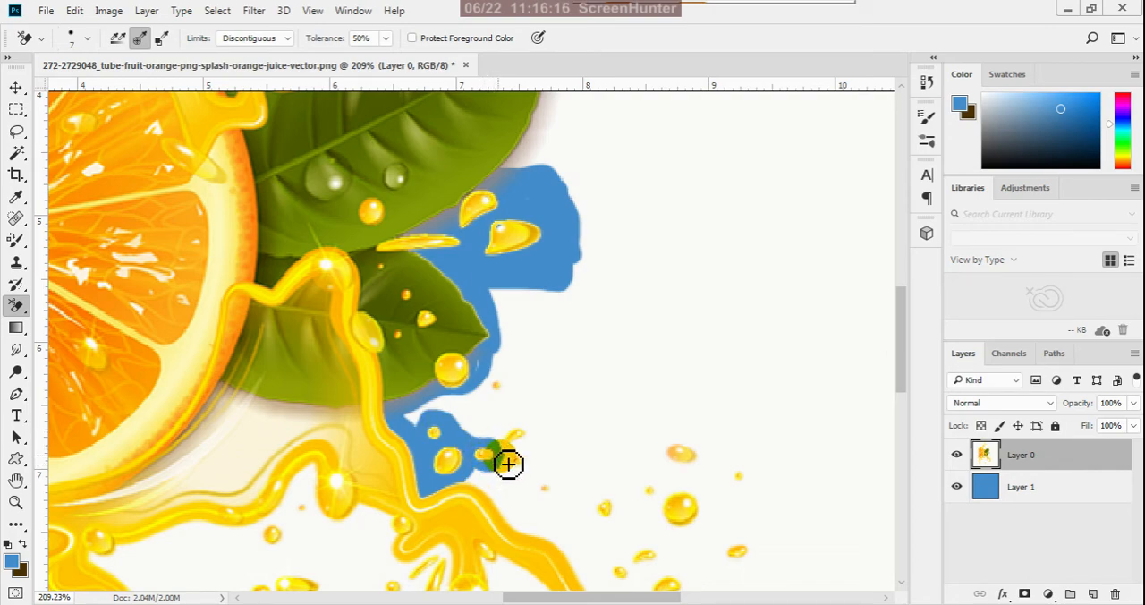
- Erase the background around the small drops below the lower leaf and along the juice stream's upper edge with the size 7 eraser
mouse_move(522, 456)
left_mouse_down()
mouse_move(539, 438)
mouse_move(519, 439)
left_mouse_up()
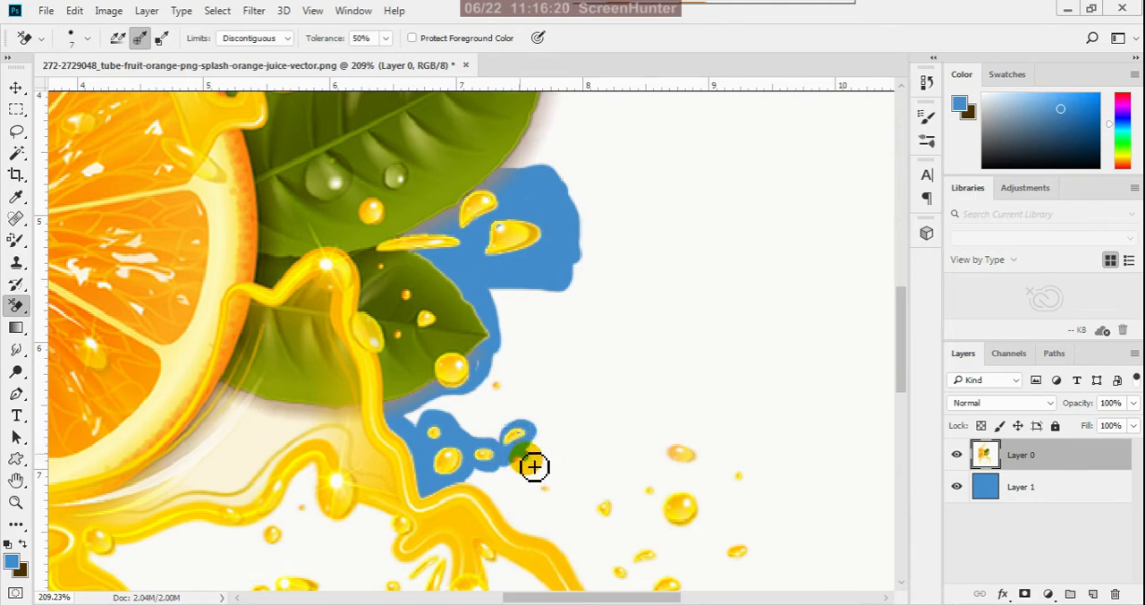
left_click_drag(519, 477, 498, 480)
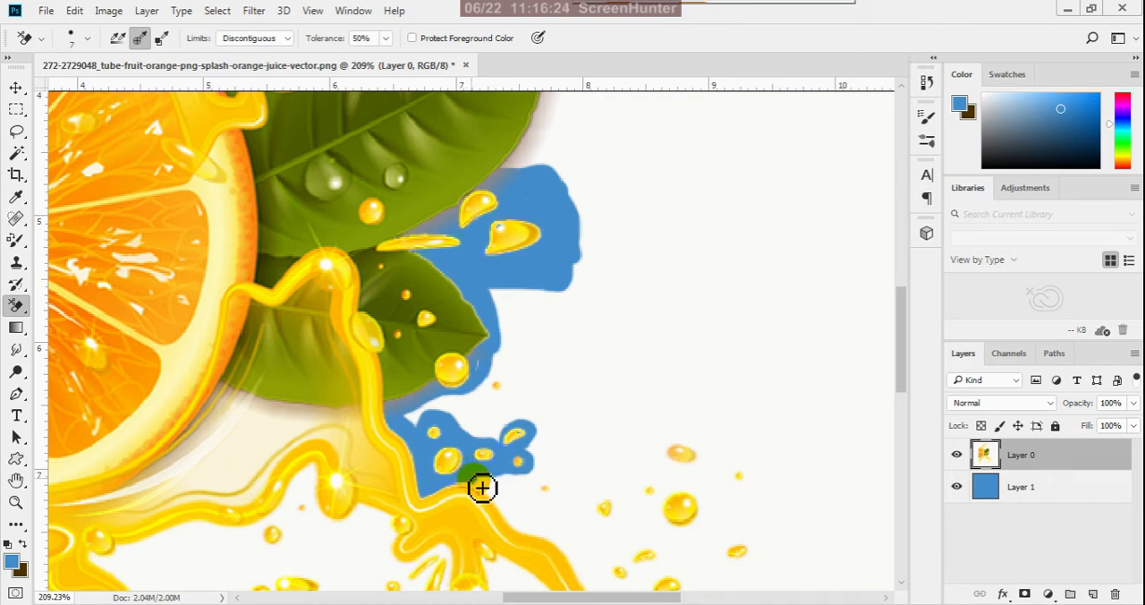
mouse_move(501, 499)
left_mouse_down()
mouse_move(538, 541)
mouse_move(489, 487)
mouse_move(534, 483)
left_mouse_up()
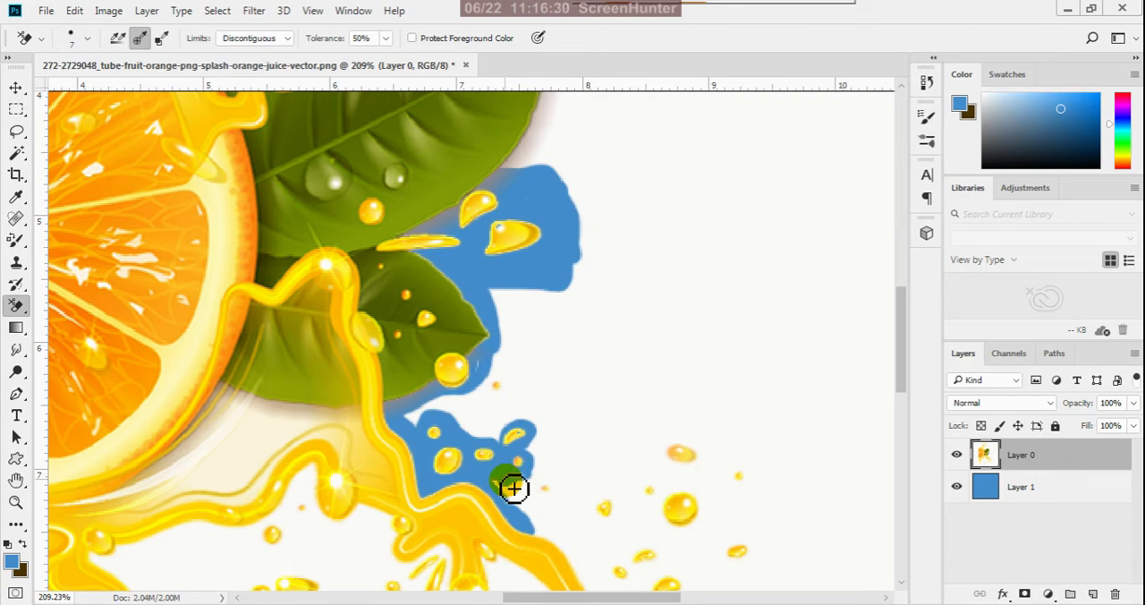
mouse_move(513, 488)
left_mouse_down()
mouse_move(572, 468)
mouse_move(570, 423)
mouse_move(457, 409)
mouse_move(423, 423)
mouse_move(424, 436)
mouse_move(413, 430)
mouse_move(483, 406)
mouse_move(449, 420)
mouse_move(474, 425)
mouse_move(497, 366)
left_mouse_up()
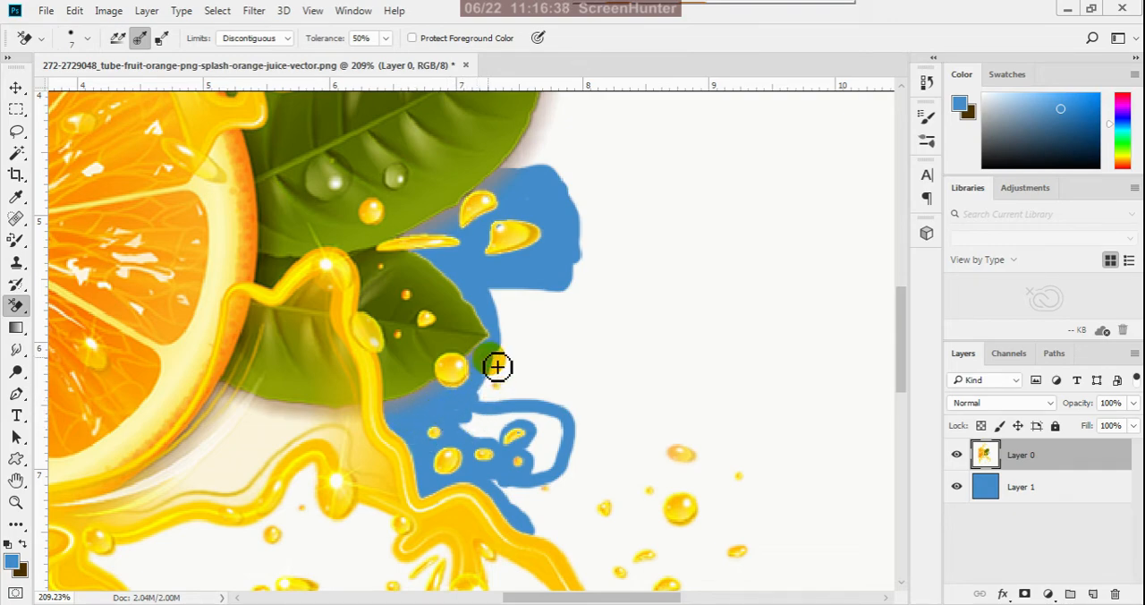
- Inspect the remaining background around the lower juice splash and its scattered drops at several magnifications
scroll(617, 349, "down", 2)
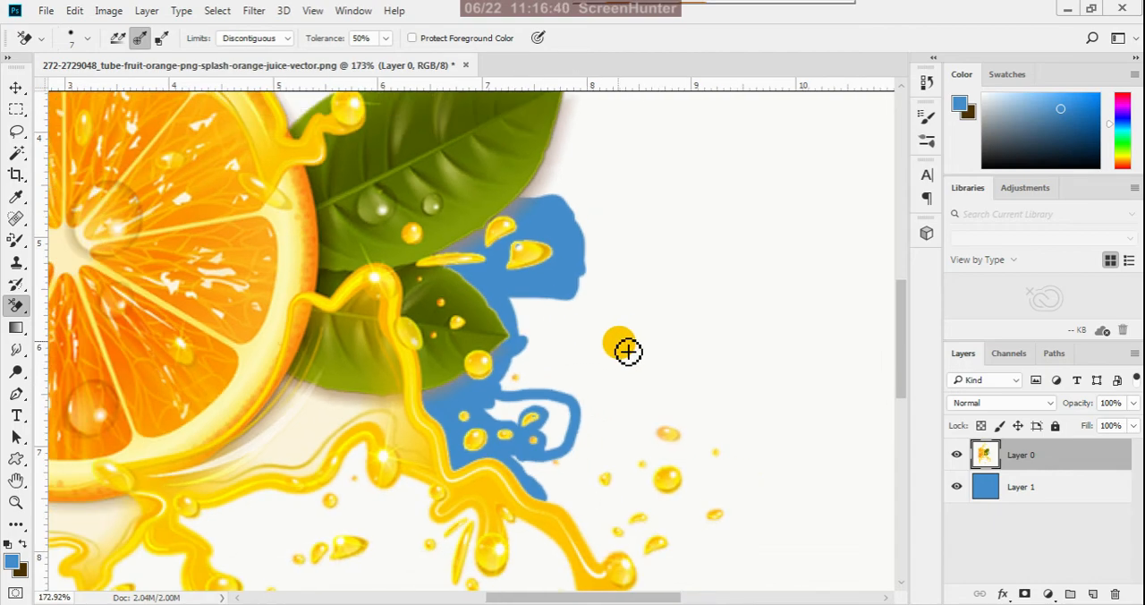
scroll(626, 350, "down", 3)
scroll(397, 427, "up", 3)
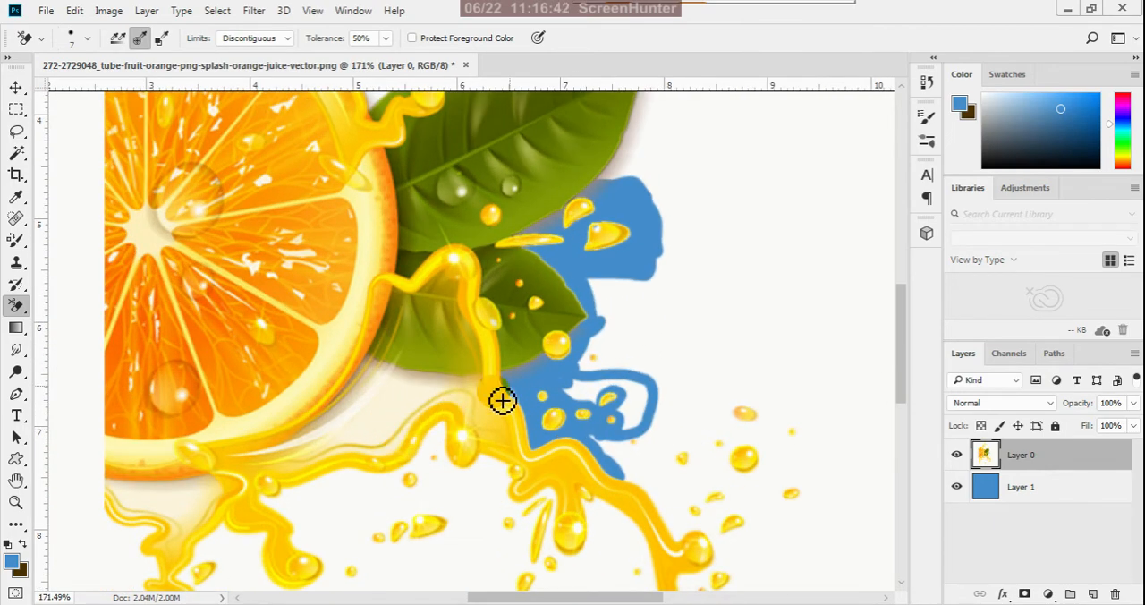
scroll(514, 407, "down", 2)
scroll(455, 492, "up", 4)
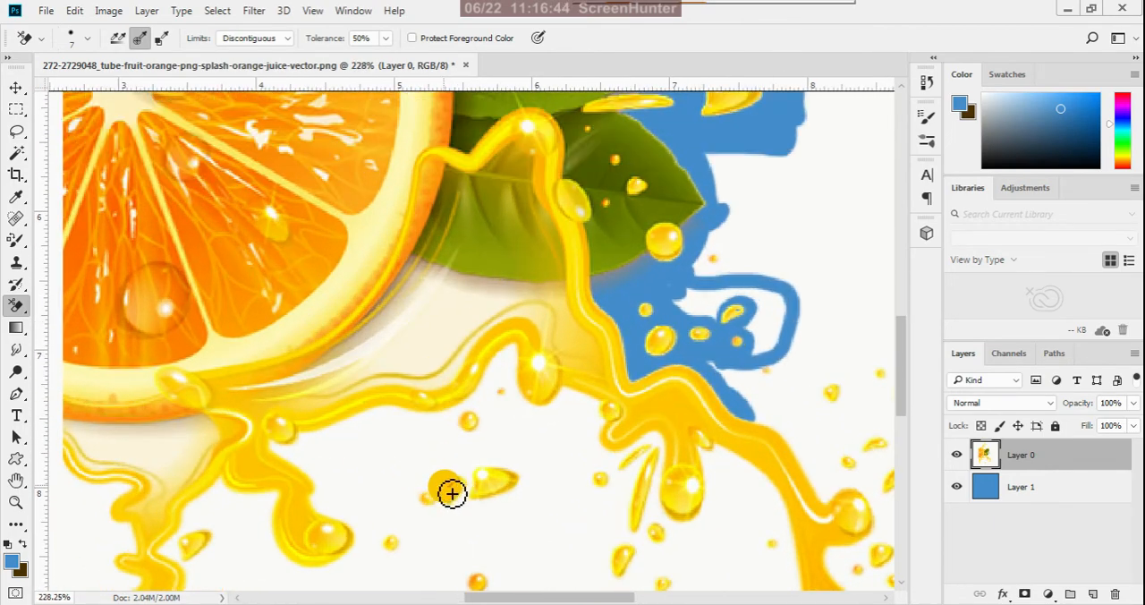
scroll(451, 493, "down", 4)
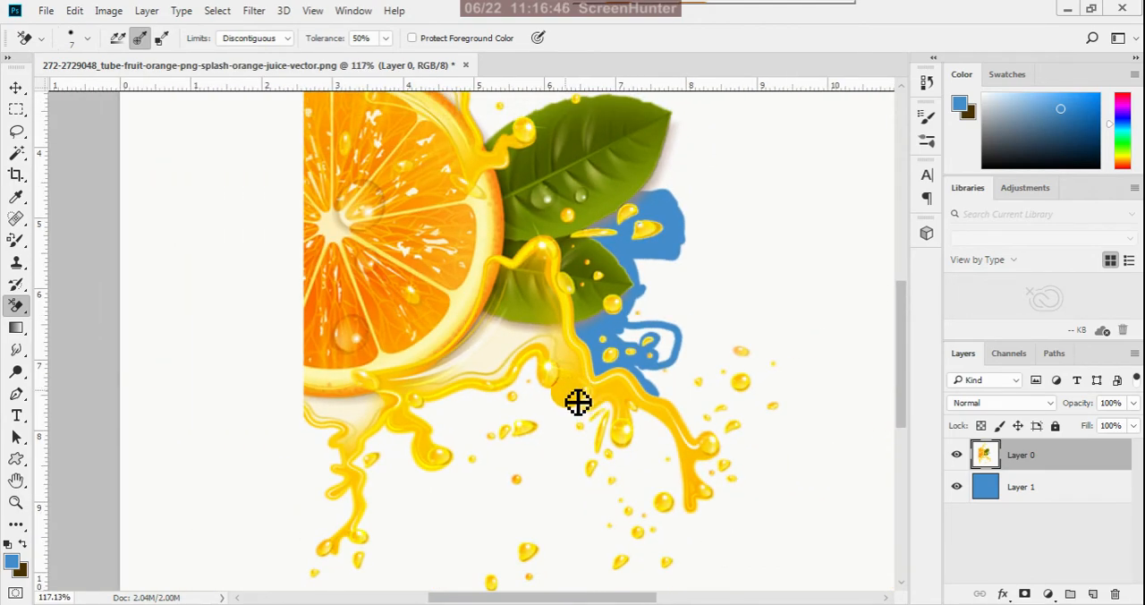
scroll(471, 502, "up", 4)
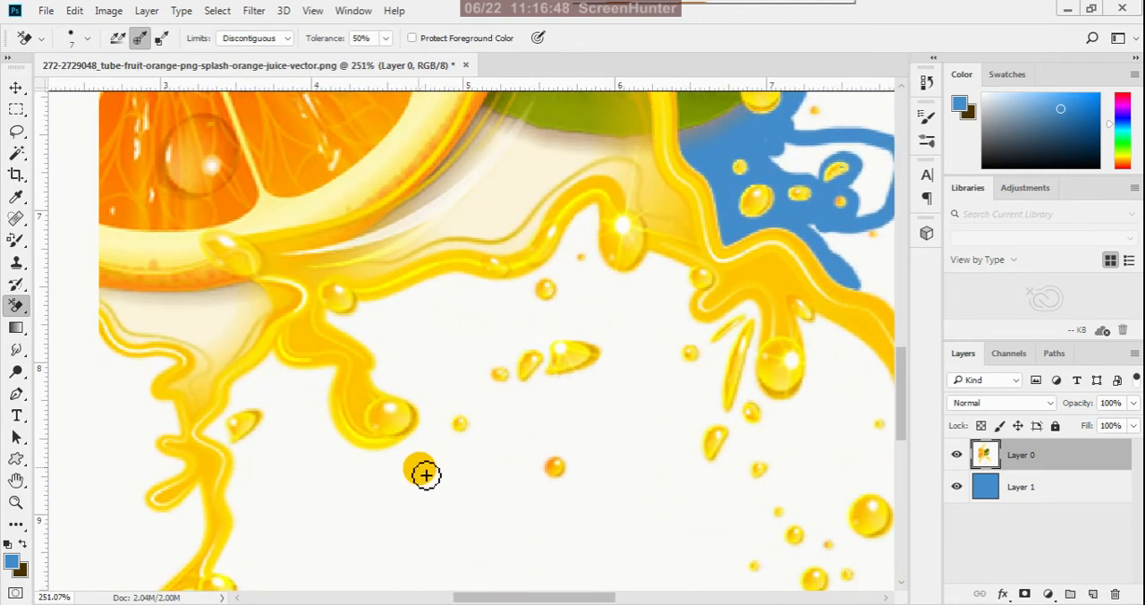
scroll(414, 413, "up", 2)
scroll(416, 413, "down", 2)
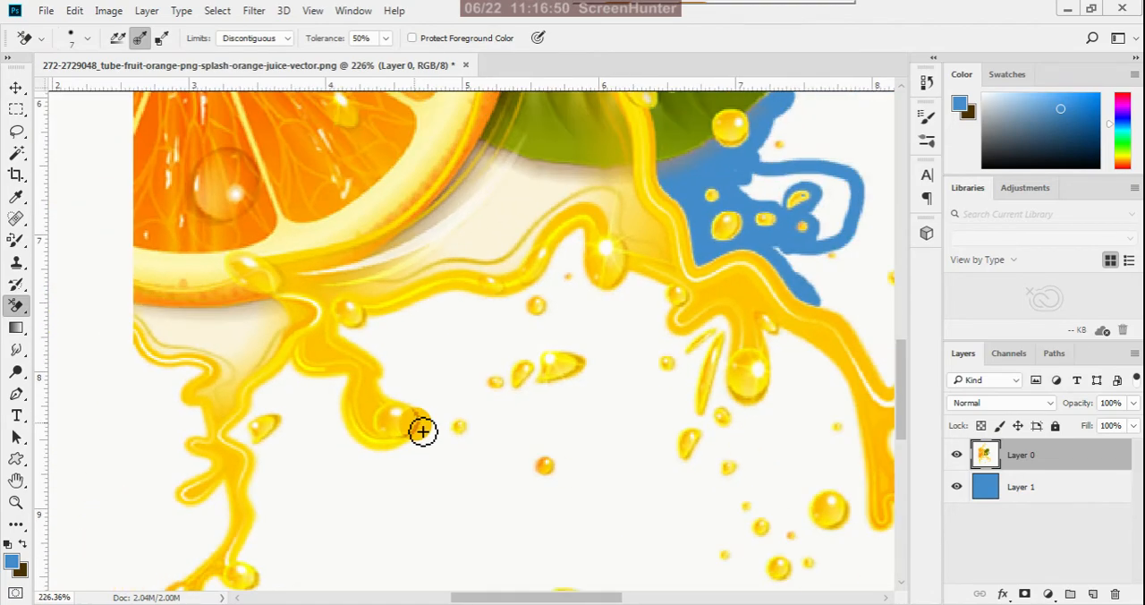
scroll(402, 434, "up", 2)
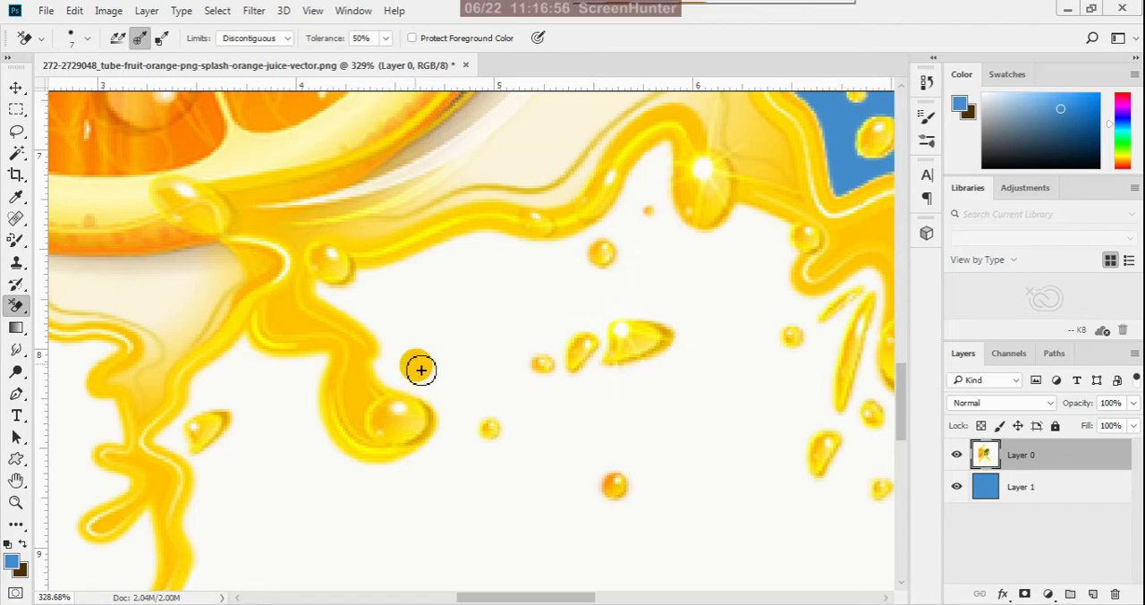
scroll(406, 396, "down", 5)
scroll(391, 416, "down", 1)
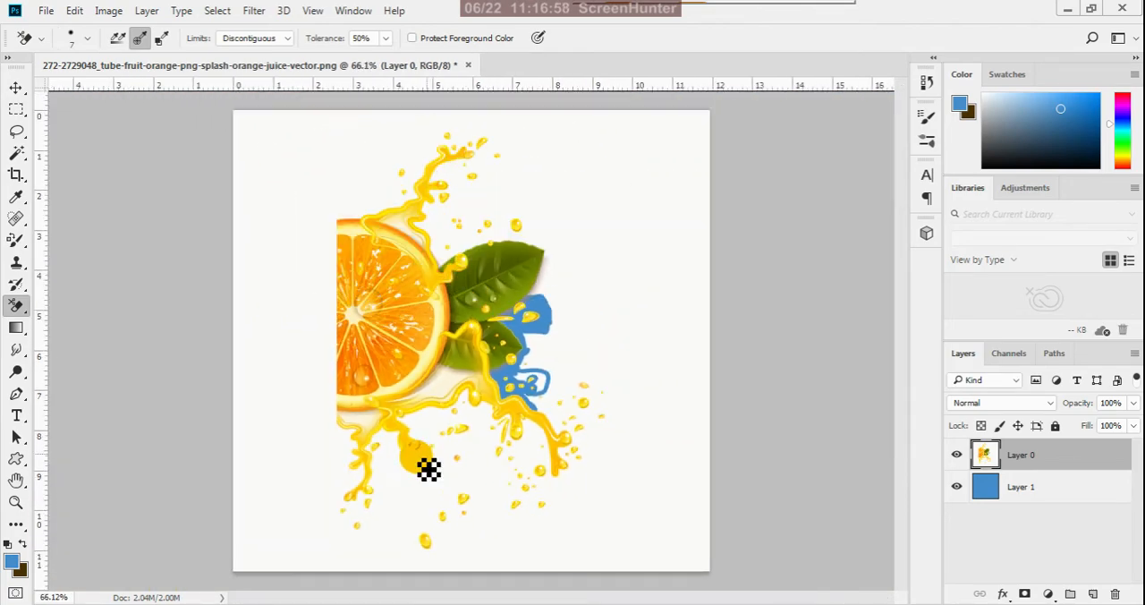
- Enlarge the Background Eraser to size 90 and erase the background around the orange slice, leaves and juice splashes
key("bracketright")
key("bracketright")
key("bracketright")
key("bracketright")
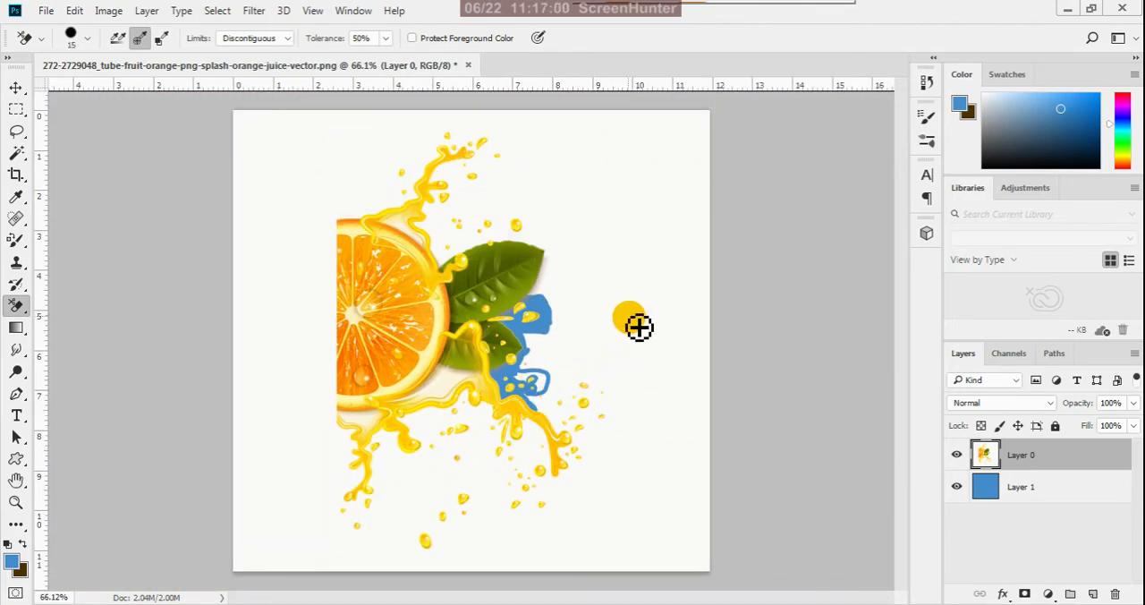
scroll(528, 373, "up", 4)
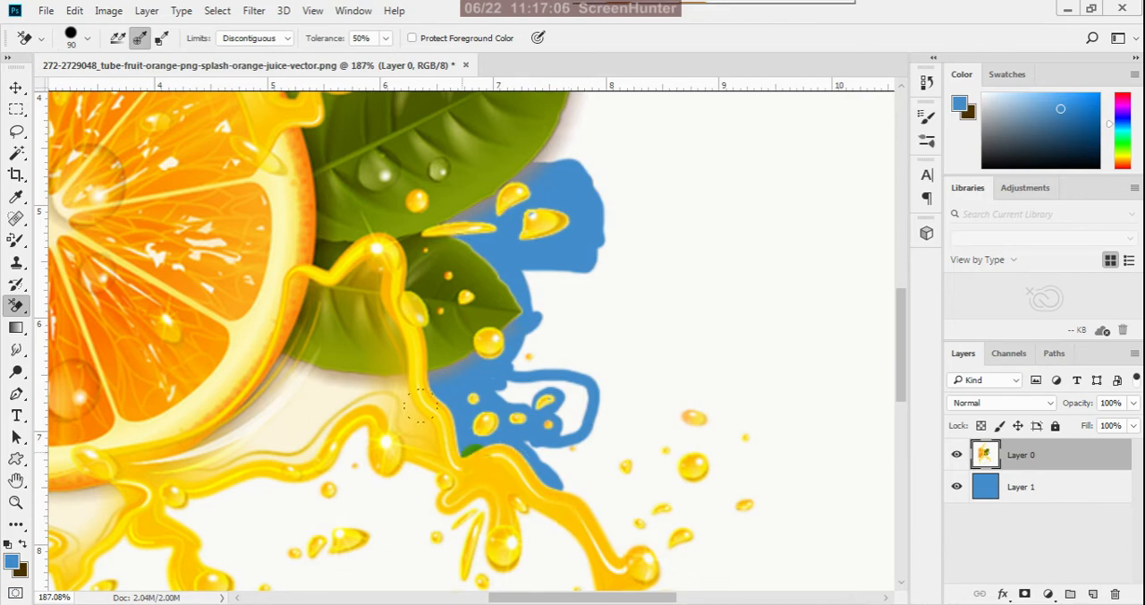
scroll(698, 268, "down", 2)
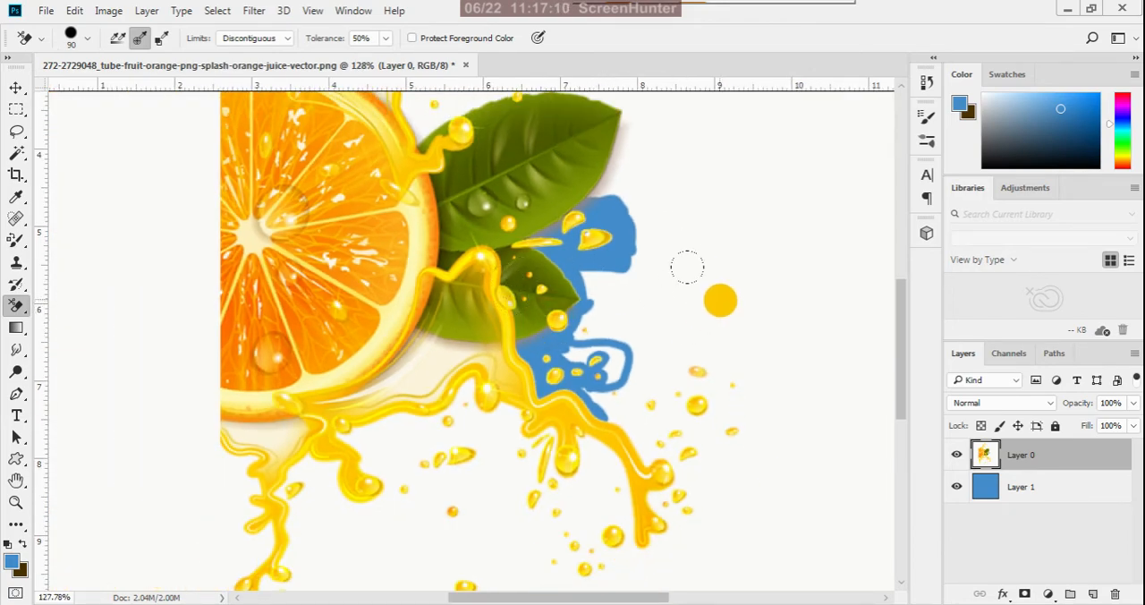
scroll(697, 277, "down", 2)
left_click(723, 270)
mouse_move(712, 260)
left_mouse_down()
mouse_move(679, 278)
mouse_move(655, 161)
mouse_move(630, 135)
mouse_move(596, 132)
mouse_move(532, 154)
mouse_move(521, 126)
mouse_move(477, 115)
mouse_move(523, 163)
mouse_move(474, 120)
mouse_move(422, 113)
mouse_move(387, 125)
mouse_move(367, 186)
mouse_move(369, 371)
mouse_move(483, 370)
mouse_move(535, 331)
mouse_move(509, 373)
mouse_move(348, 413)
mouse_move(531, 404)
mouse_move(394, 458)
mouse_move(529, 494)
mouse_move(475, 534)
mouse_move(604, 453)
mouse_move(659, 366)
mouse_move(643, 304)
mouse_move(679, 312)
mouse_move(659, 243)
mouse_move(703, 202)
mouse_move(628, 118)
mouse_move(365, 104)
mouse_move(344, 255)
mouse_move(334, 536)
mouse_move(335, 447)
mouse_move(513, 528)
mouse_move(506, 482)
mouse_move(471, 466)
mouse_move(577, 442)
mouse_move(563, 383)
mouse_move(669, 353)
mouse_move(750, 367)
mouse_move(813, 289)
mouse_move(812, 271)
mouse_move(705, 400)
left_mouse_up()
- Erase the remaining off-white background along the canvas edges and corners with the size 90 eraser
scroll(698, 425, "down", 3)
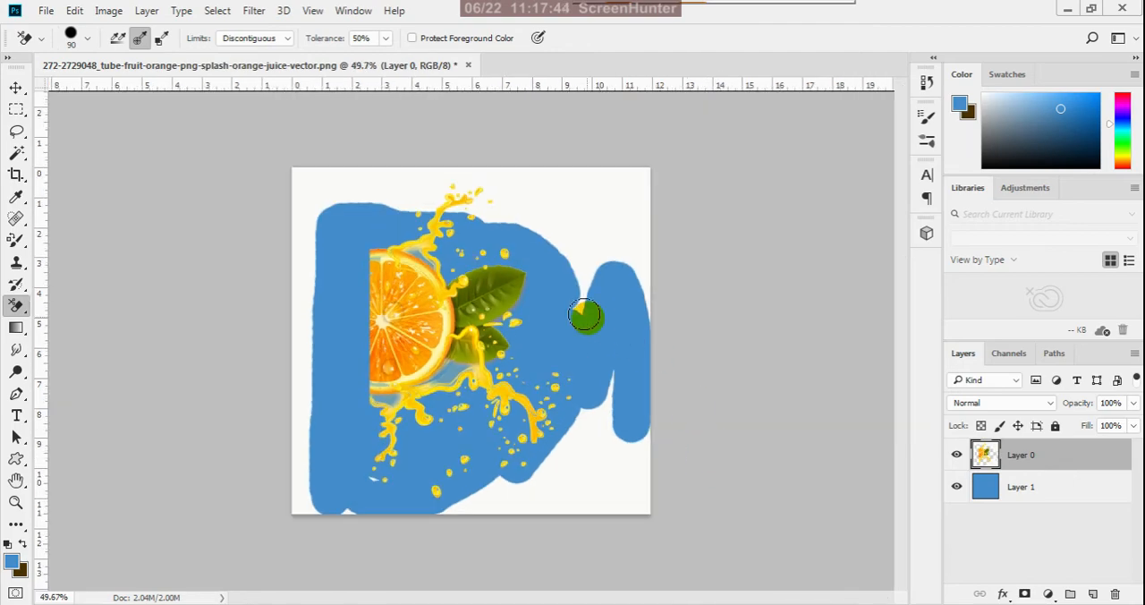
scroll(543, 251, "up", 3)
scroll(636, 244, "down", 2)
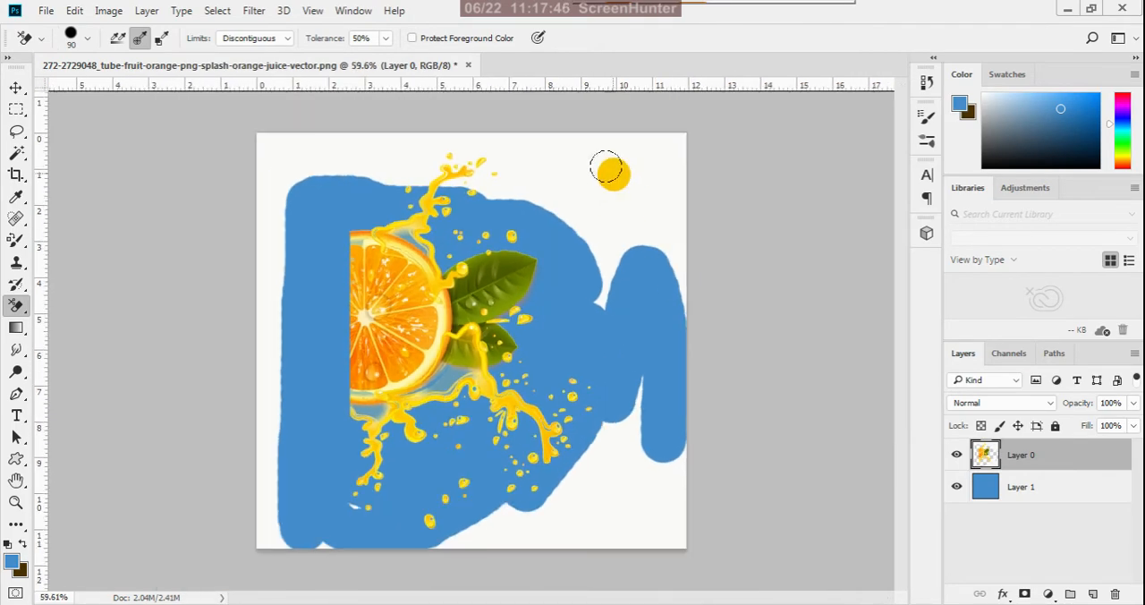
mouse_move(611, 164)
left_mouse_down()
mouse_move(426, 154)
mouse_move(516, 177)
mouse_move(374, 166)
mouse_move(518, 147)
mouse_move(251, 134)
mouse_move(345, 158)
mouse_move(261, 166)
mouse_move(250, 216)
mouse_move(264, 180)
mouse_move(267, 560)
mouse_move(222, 455)
mouse_move(269, 524)
mouse_move(353, 526)
mouse_move(359, 495)
mouse_move(314, 555)
mouse_move(539, 490)
mouse_move(446, 540)
mouse_move(697, 526)
mouse_move(571, 520)
mouse_move(632, 368)
mouse_move(552, 502)
mouse_move(555, 535)
mouse_move(640, 402)
mouse_move(652, 490)
mouse_move(672, 415)
mouse_move(634, 522)
mouse_move(665, 454)
mouse_move(654, 130)
mouse_move(612, 216)
mouse_move(596, 338)
mouse_move(572, 218)
mouse_move(539, 179)
mouse_move(549, 134)
mouse_move(678, 137)
mouse_move(671, 230)
mouse_move(607, 234)
mouse_move(561, 168)
mouse_move(665, 216)
mouse_move(656, 264)
mouse_move(613, 169)
mouse_move(581, 220)
mouse_move(652, 123)
left_mouse_up()
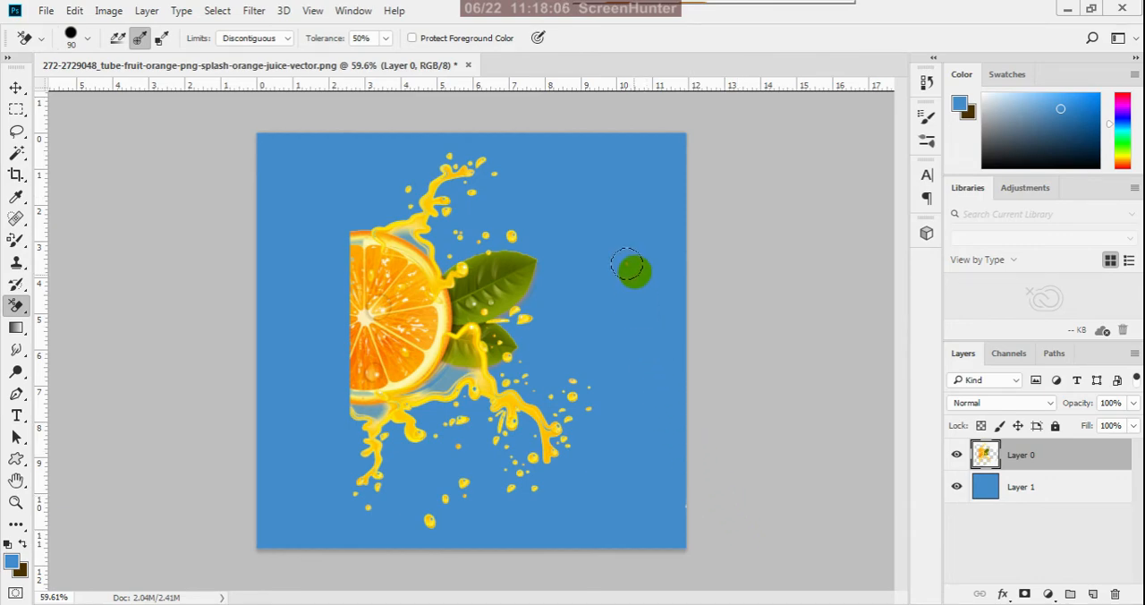
- Reduce the Background Eraser to size 15 and erase the pale areas between the orange slice and the lower juice splash
scroll(497, 383, "up", 5)
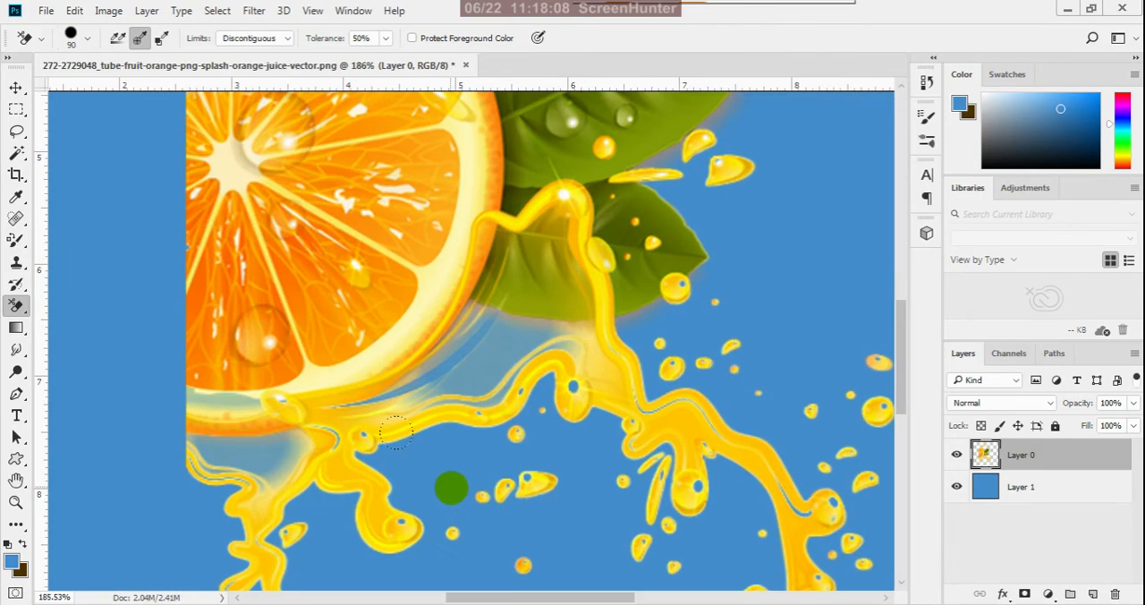
key("bracketleft")
key("bracketleft")
key("bracketleft")
key("bracketleft")
key("bracketleft")
key("bracketleft")
key("bracketleft")
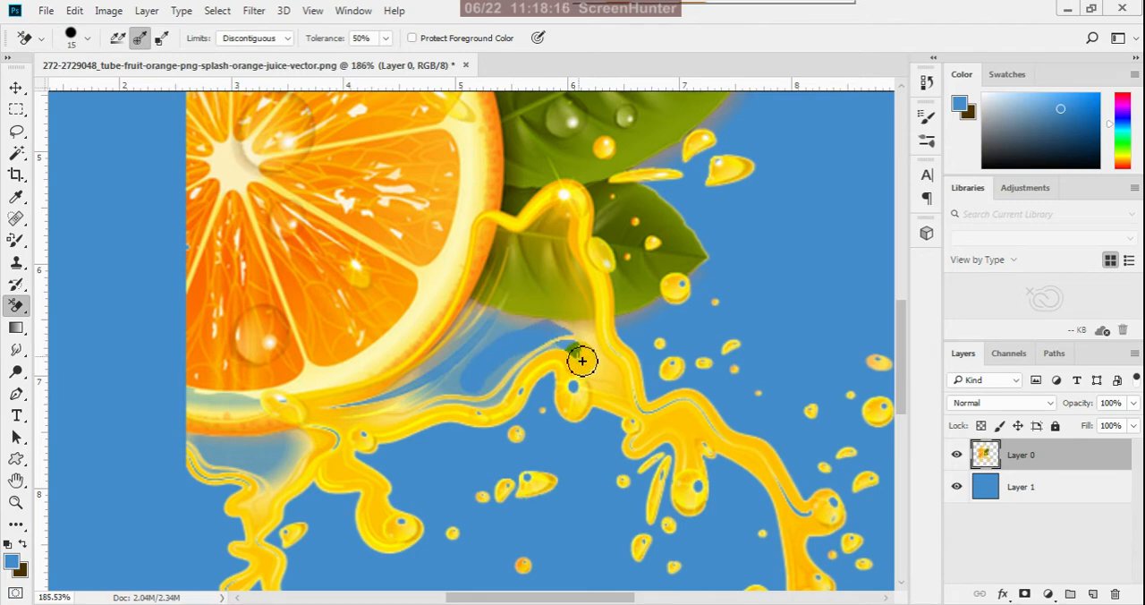
mouse_move(581, 360)
left_mouse_down()
mouse_move(590, 330)
mouse_move(500, 324)
mouse_move(457, 379)
mouse_move(486, 343)
mouse_move(491, 309)
mouse_move(415, 392)
mouse_move(353, 407)
mouse_move(446, 391)
mouse_move(398, 410)
mouse_move(491, 402)
mouse_move(520, 368)
mouse_move(580, 362)
mouse_move(579, 348)
mouse_move(538, 337)
mouse_move(477, 343)
mouse_move(540, 339)
mouse_move(486, 404)
mouse_move(555, 349)
mouse_move(576, 348)
mouse_move(462, 314)
mouse_move(453, 363)
mouse_move(412, 404)
mouse_move(516, 391)
mouse_move(360, 409)
mouse_move(289, 460)
mouse_move(294, 436)
mouse_move(301, 448)
mouse_move(265, 485)
mouse_move(279, 444)
mouse_move(197, 444)
mouse_move(261, 464)
mouse_move(204, 460)
mouse_move(189, 439)
mouse_move(245, 474)
mouse_move(320, 433)
mouse_move(268, 487)
mouse_move(186, 448)
mouse_move(227, 463)
mouse_move(295, 464)
mouse_move(329, 425)
mouse_move(534, 343)
left_mouse_up()
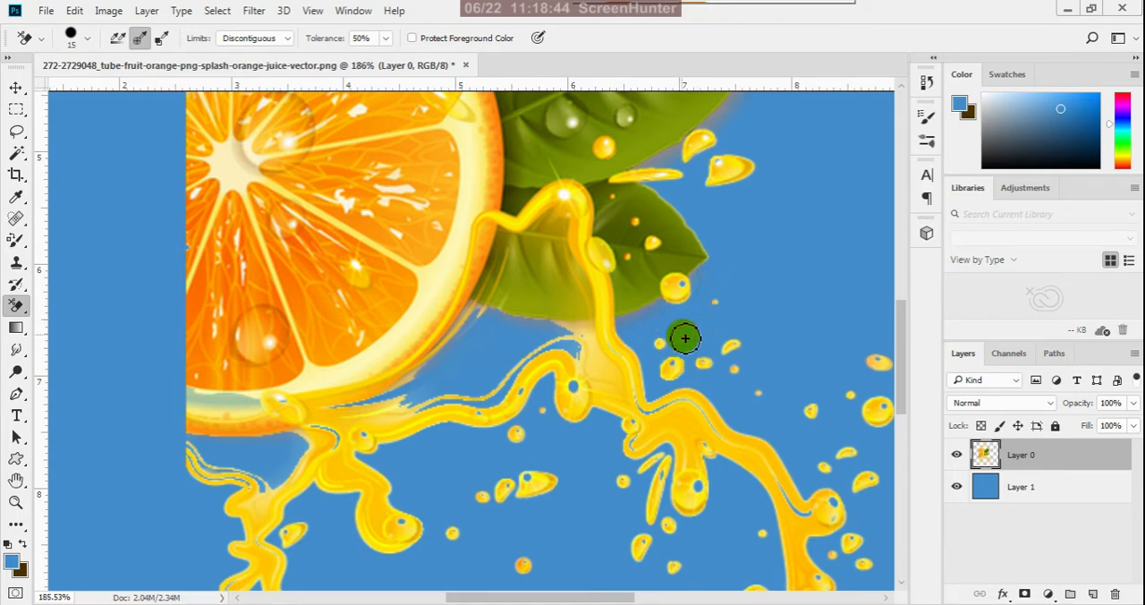
- Erase the pale area between the upper juice splash and the orange's rind with the eraser reduced to size 8
scroll(690, 399, "down", 3)
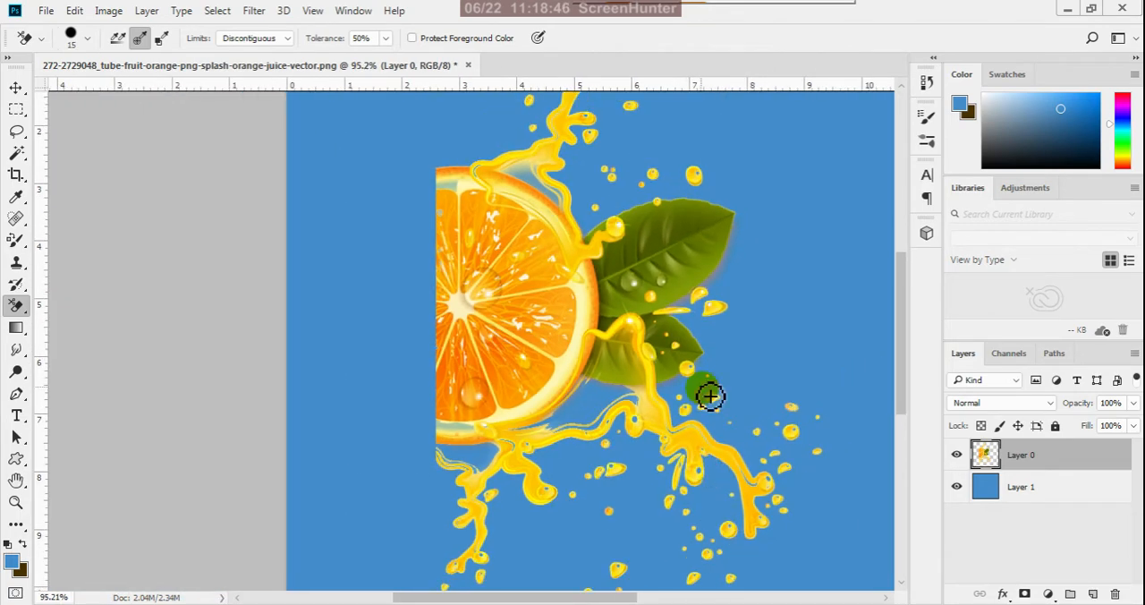
left_click(614, 167)
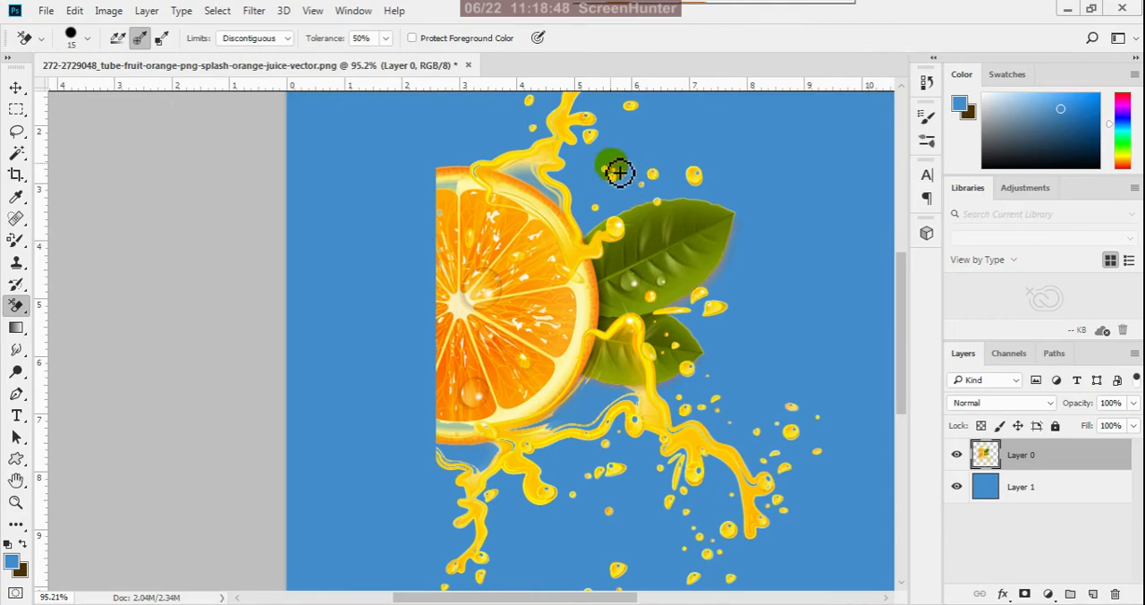
scroll(528, 148, "up", 4)
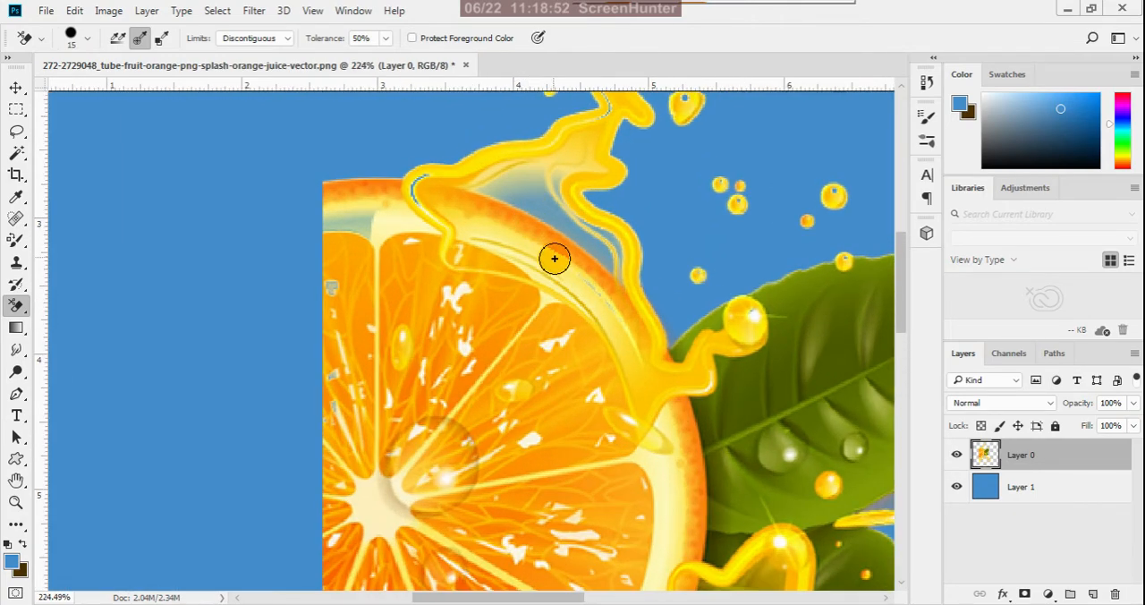
key("[")
key("[")
mouse_move(550, 213)
left_mouse_down()
mouse_move(601, 256)
mouse_move(547, 184)
mouse_move(479, 191)
mouse_move(626, 266)
mouse_move(609, 237)
mouse_move(627, 282)
mouse_move(604, 241)
mouse_move(566, 212)
mouse_move(564, 184)
mouse_move(519, 193)
mouse_move(556, 208)
mouse_move(465, 191)
mouse_move(565, 185)
mouse_move(568, 220)
mouse_move(558, 194)
mouse_move(533, 196)
mouse_move(570, 236)
left_mouse_up()
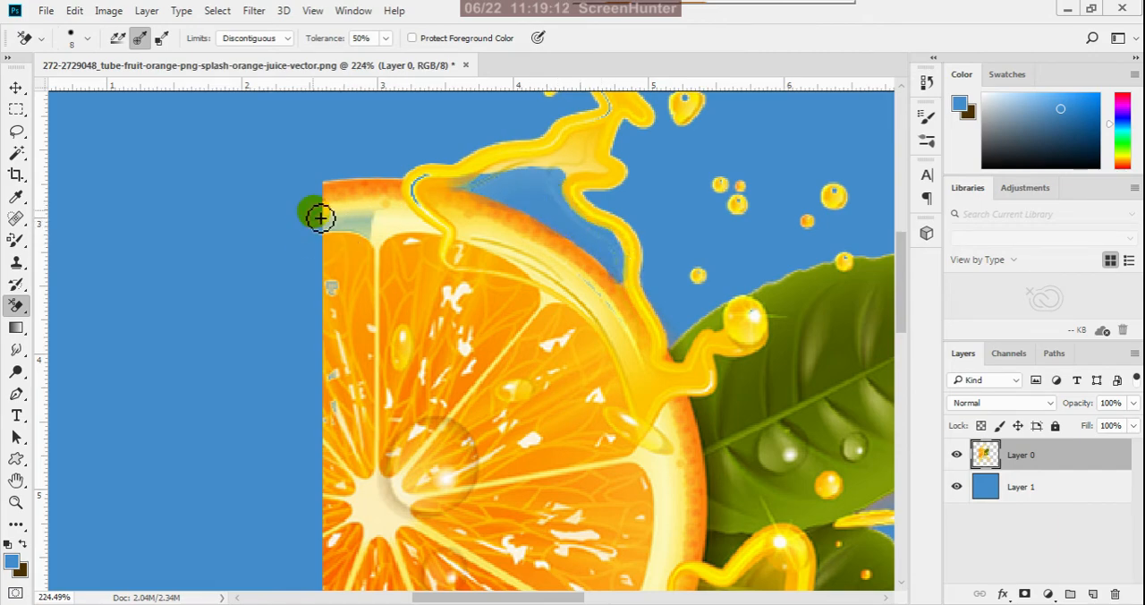
- Try erasing the pale patch beneath the rind at the slice's upper cut edge with the size 8 eraser, and undo the strokes
scroll(317, 215, "up", 3)
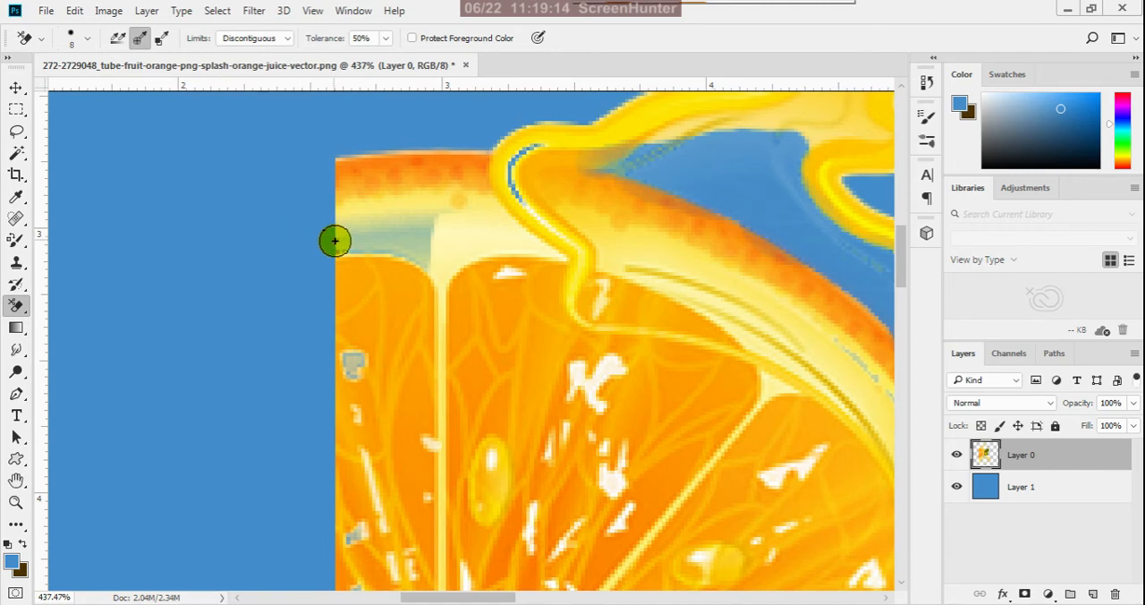
mouse_move(347, 239)
left_mouse_down()
mouse_move(431, 217)
mouse_move(426, 262)
mouse_move(337, 242)
mouse_move(376, 225)
mouse_move(433, 223)
mouse_move(433, 252)
left_mouse_up()
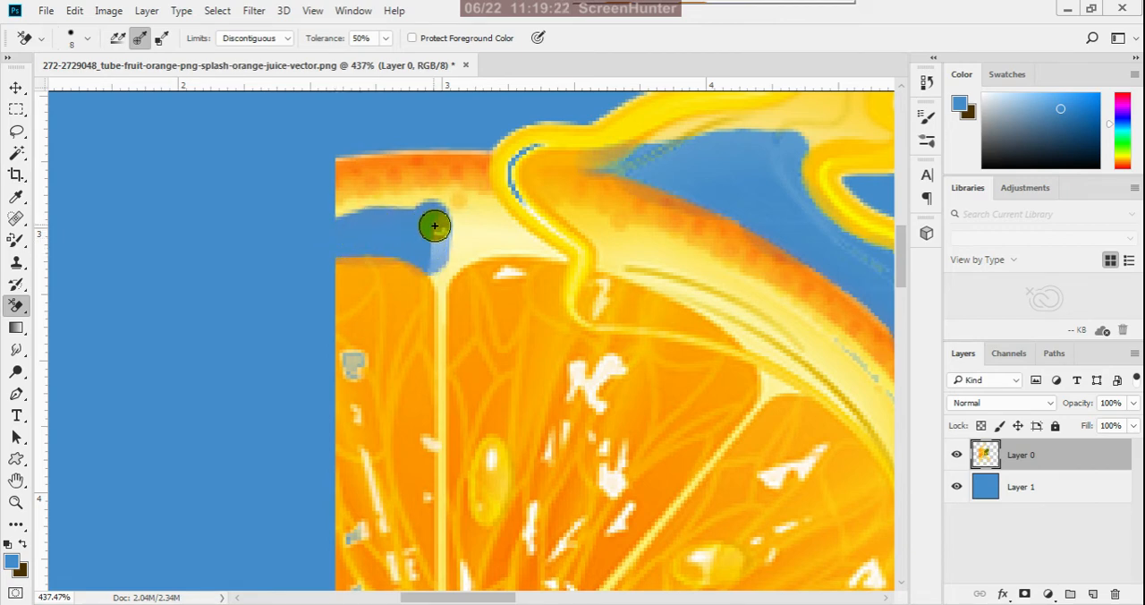
key("ctrl+z")
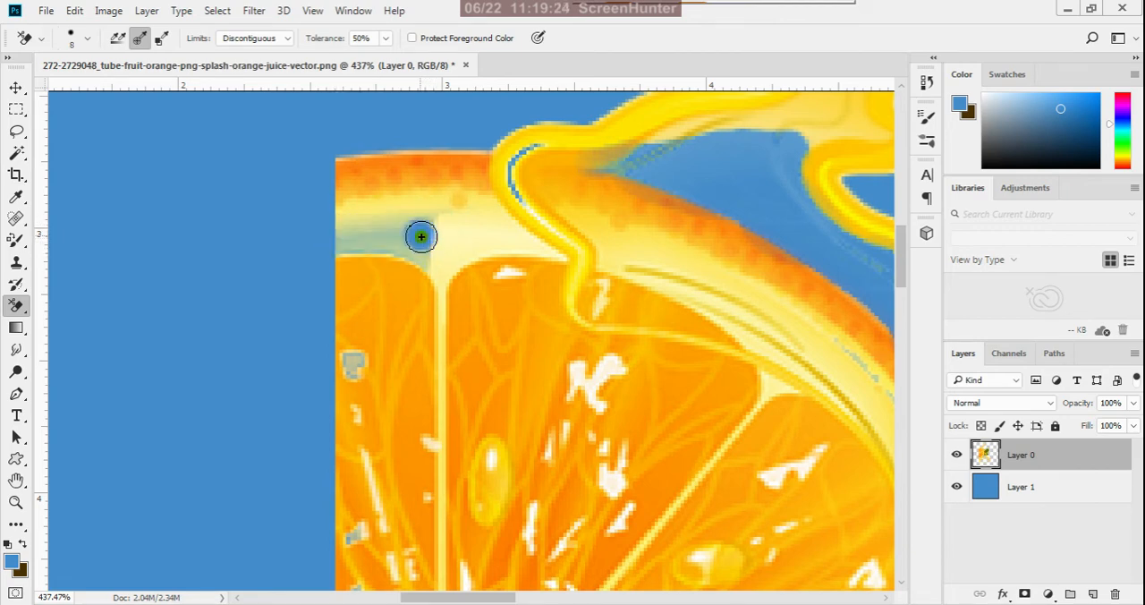
mouse_move(414, 218)
left_mouse_down()
mouse_move(333, 236)
mouse_move(406, 237)
mouse_move(324, 245)
mouse_move(406, 243)
left_mouse_up()
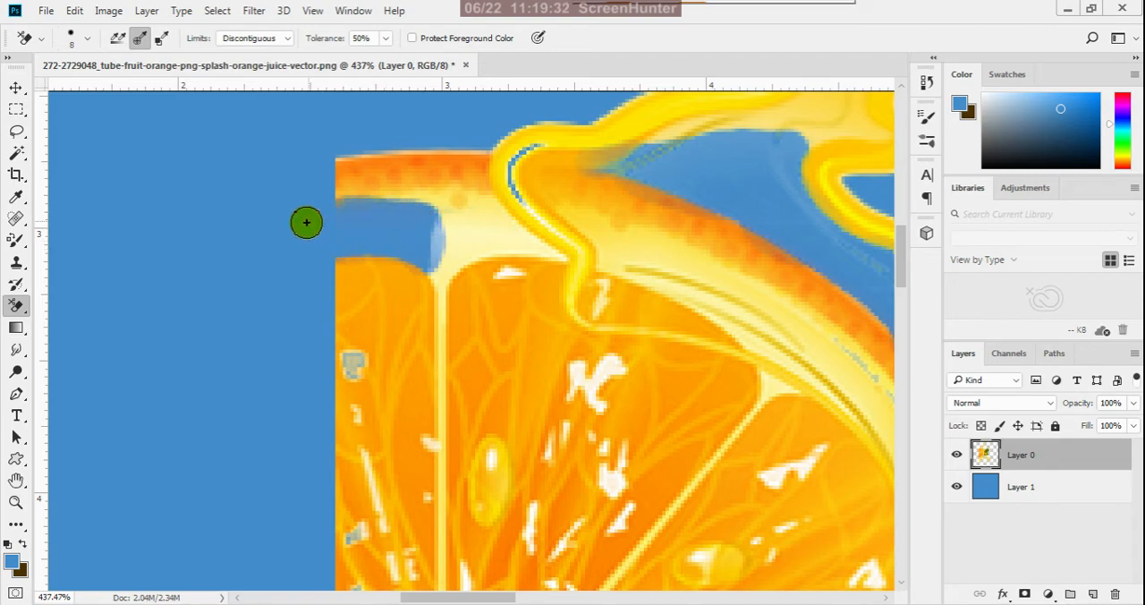
scroll(306, 222, "down", 8)
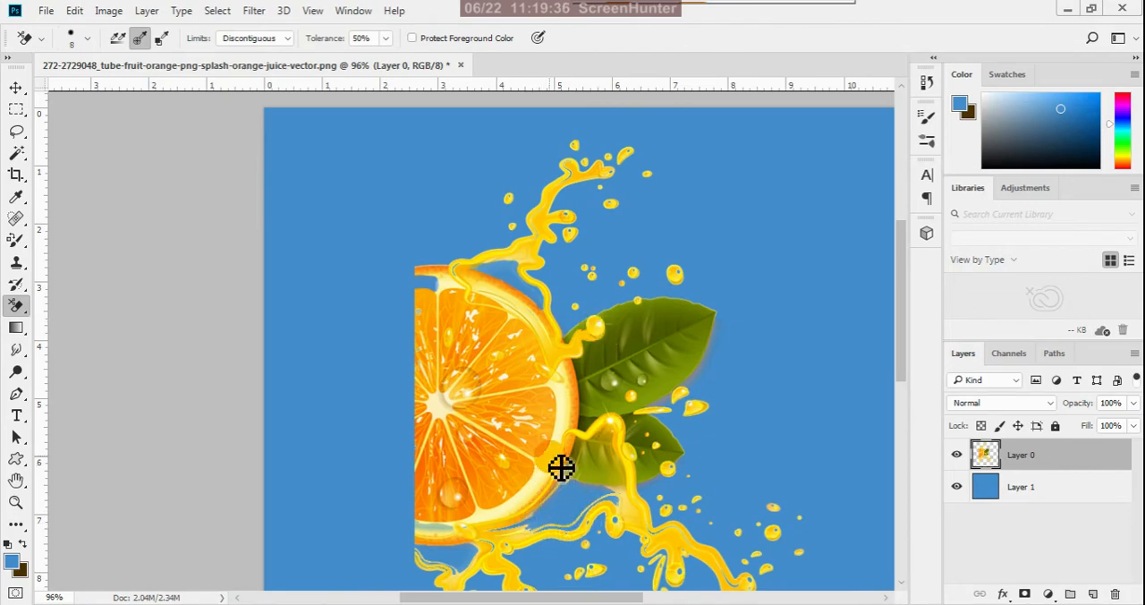
scroll(608, 350, "down", 1)
scroll(463, 539, "up", 1)
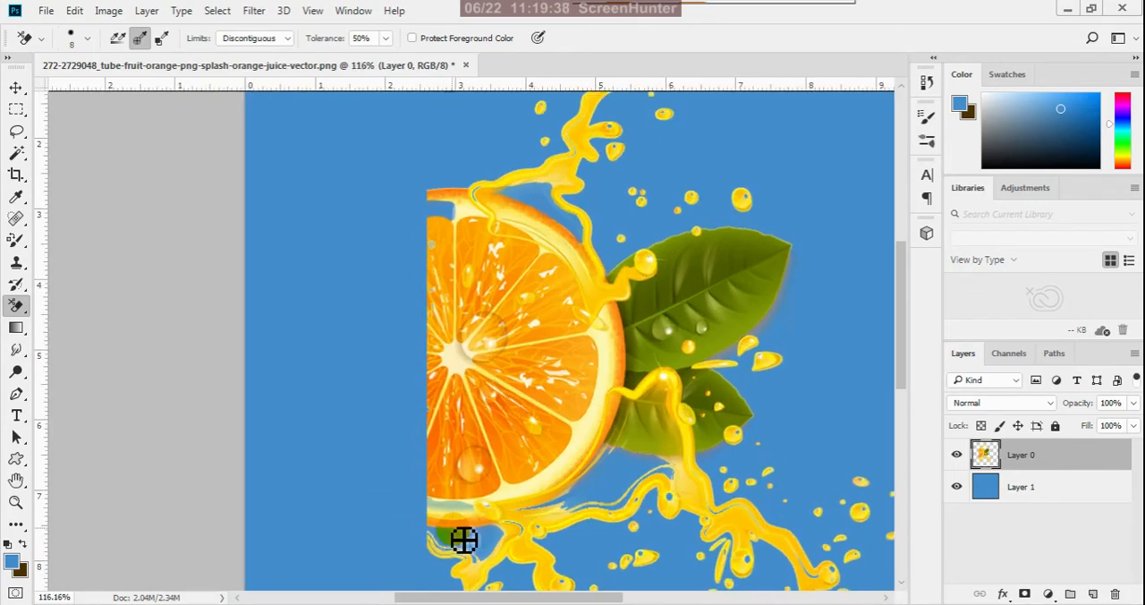
- Touch up the background just below the slice's lower rind with the eraser, and hide the blue Layer 1
mouse_move(463, 539)
left_mouse_down()
mouse_move(495, 519)
mouse_move(499, 547)
left_mouse_up()
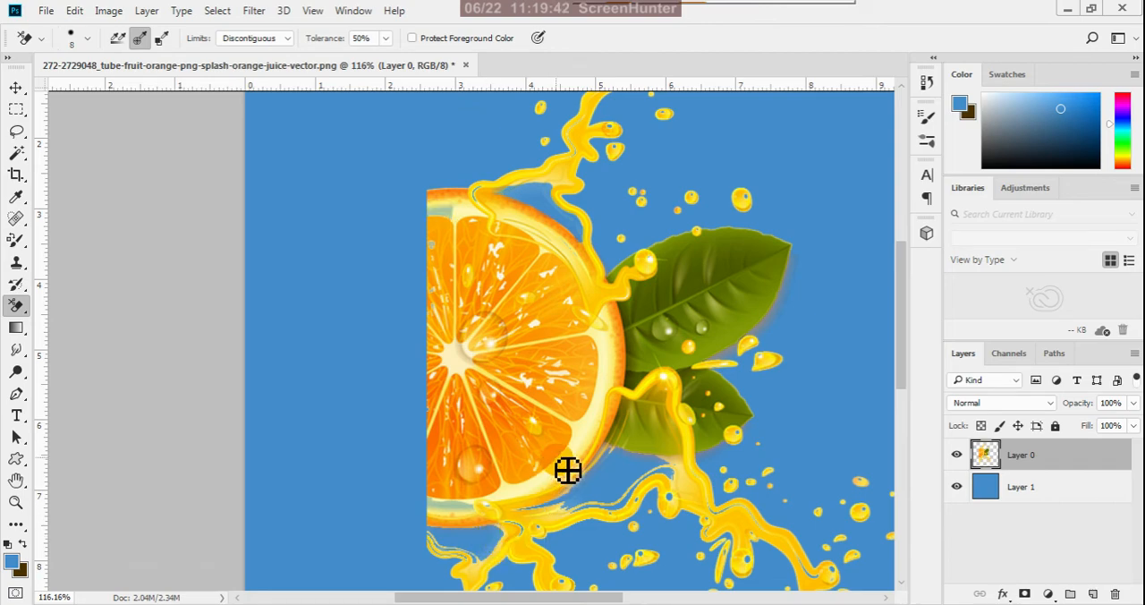
scroll(631, 447, "down", 3)
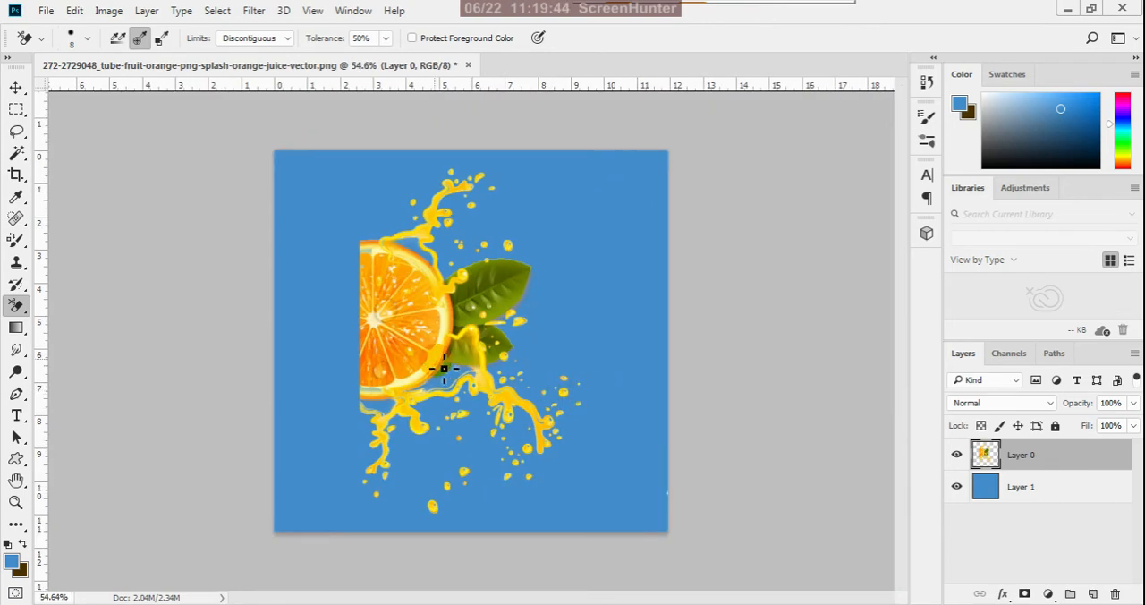
scroll(446, 368, "up", 1)
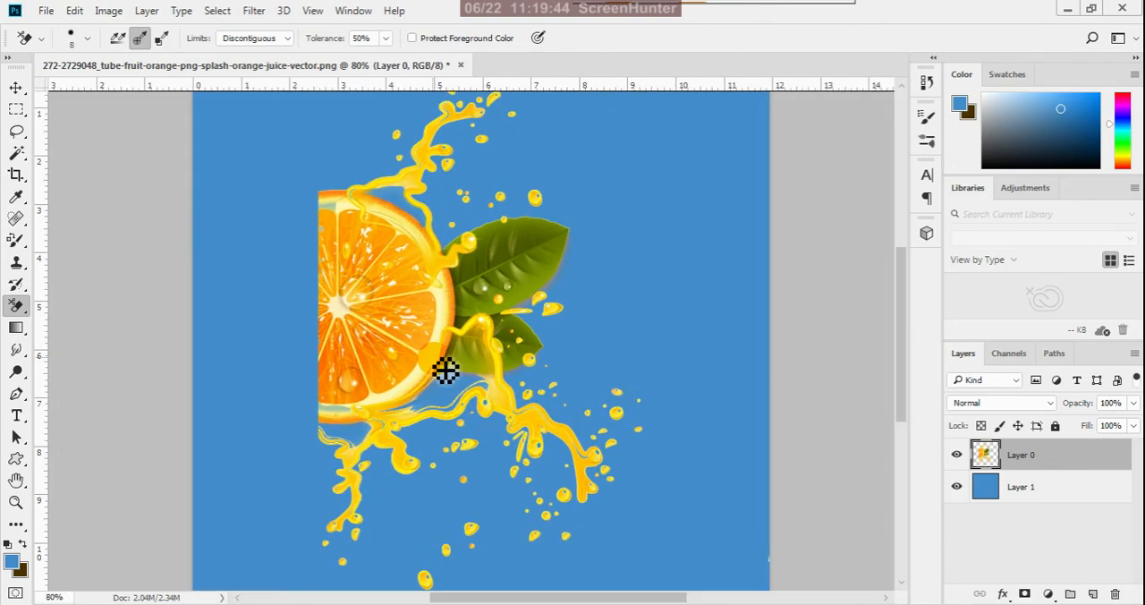
left_click(16, 87)
left_click(956, 486)
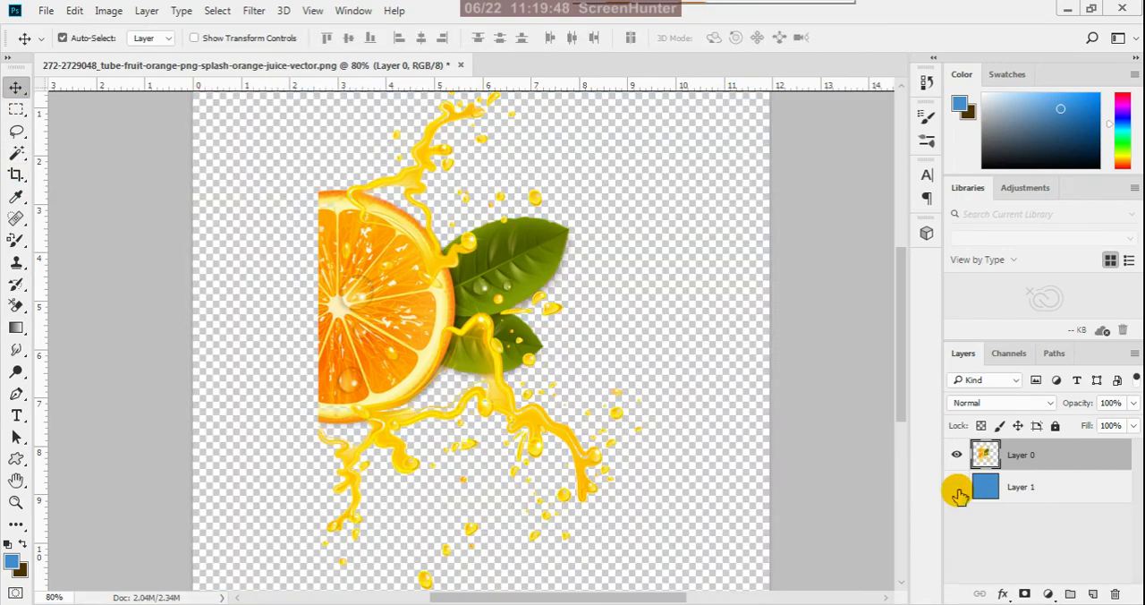
- Inspect the edges of the orange cutout with the blue Layer 1 shown and hidden, leaving Layer 1 hidden
left_click(956, 487)
left_click(956, 487)
left_click(956, 487)
left_click(956, 487)
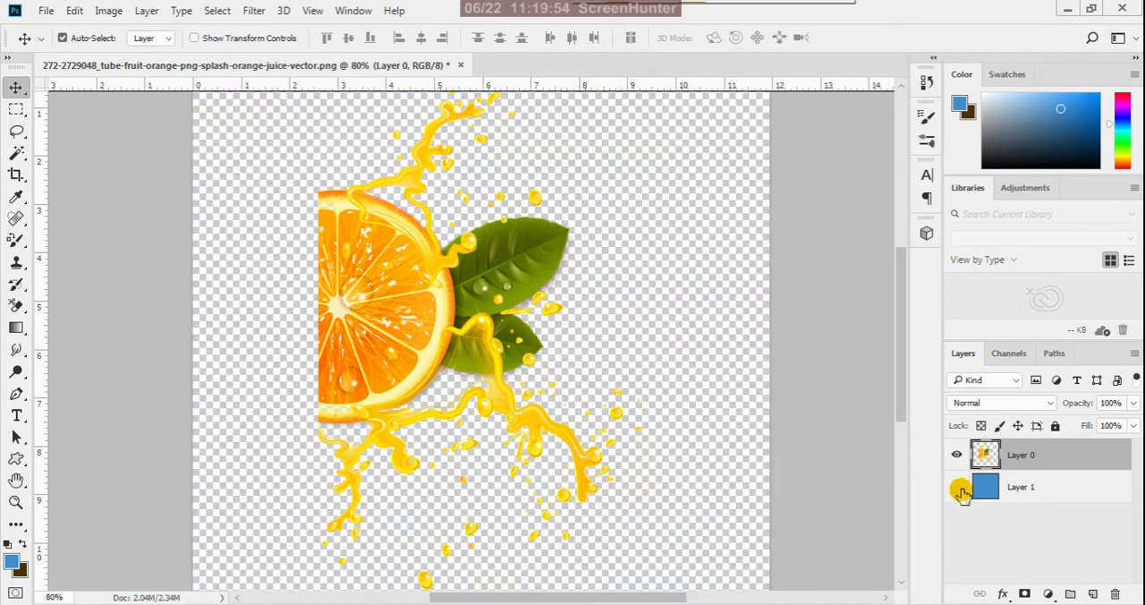
left_click(956, 486)
scroll(558, 215, "up", 4)
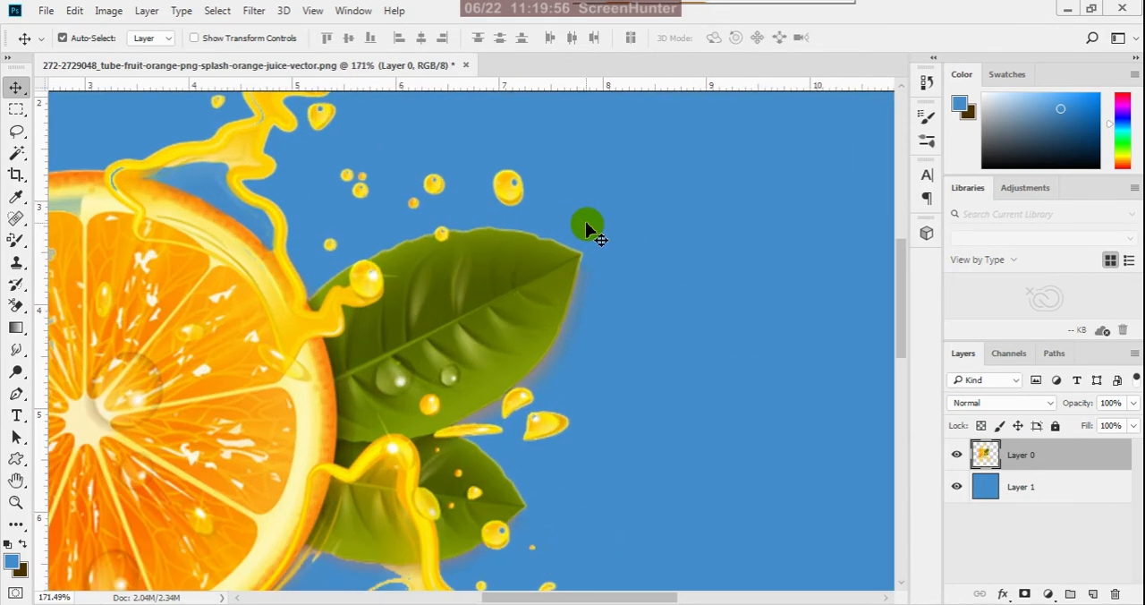
scroll(659, 291, "down", 3)
scroll(736, 373, "up", 3)
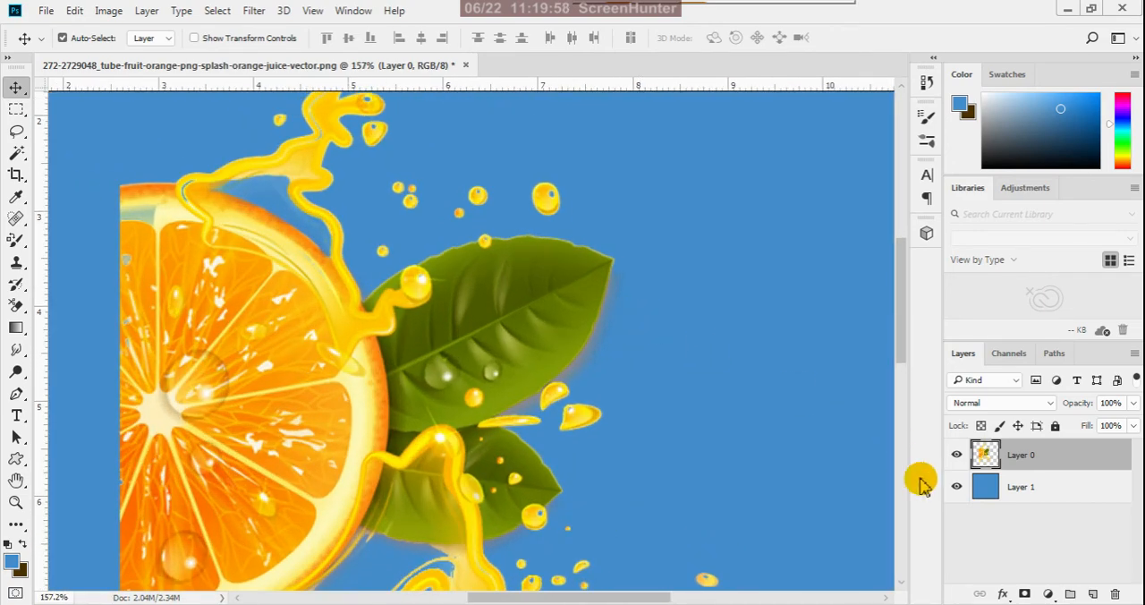
left_click(960, 494)
scroll(733, 378, "down", 4)
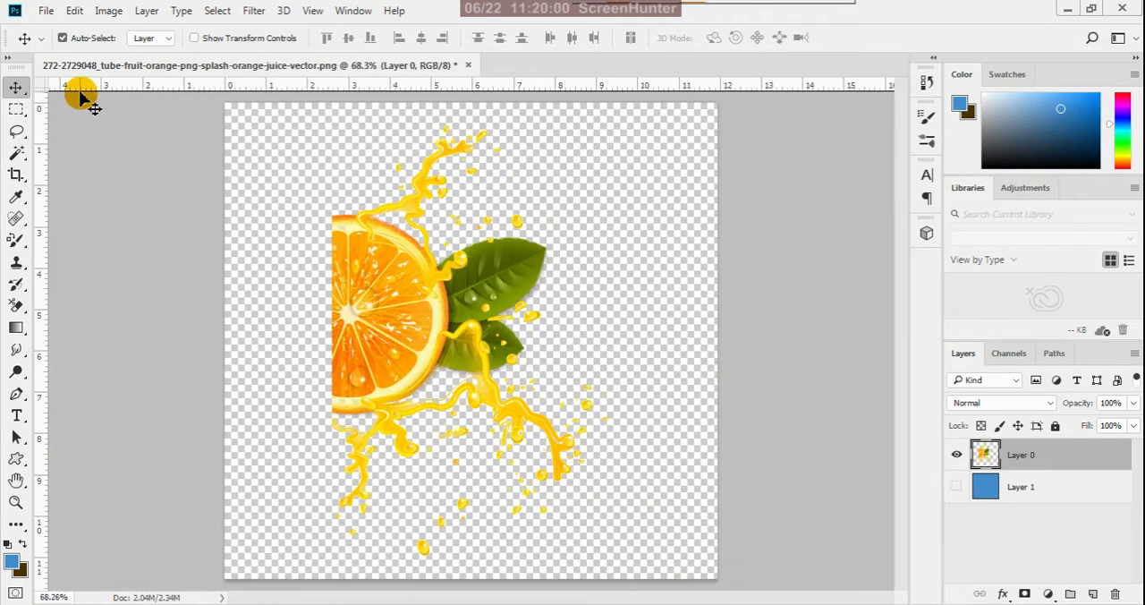
- Save the cutout as a PNG named "splash 2" in the final orange folder, and close the document without saving changes
left_click(57, 18)
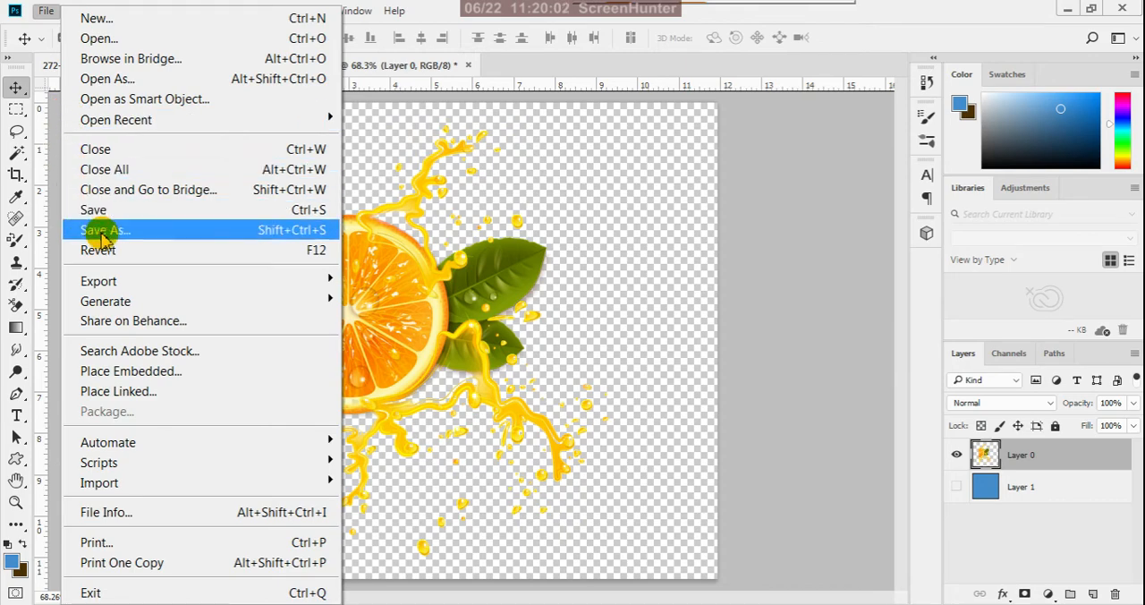
left_click(102, 232)
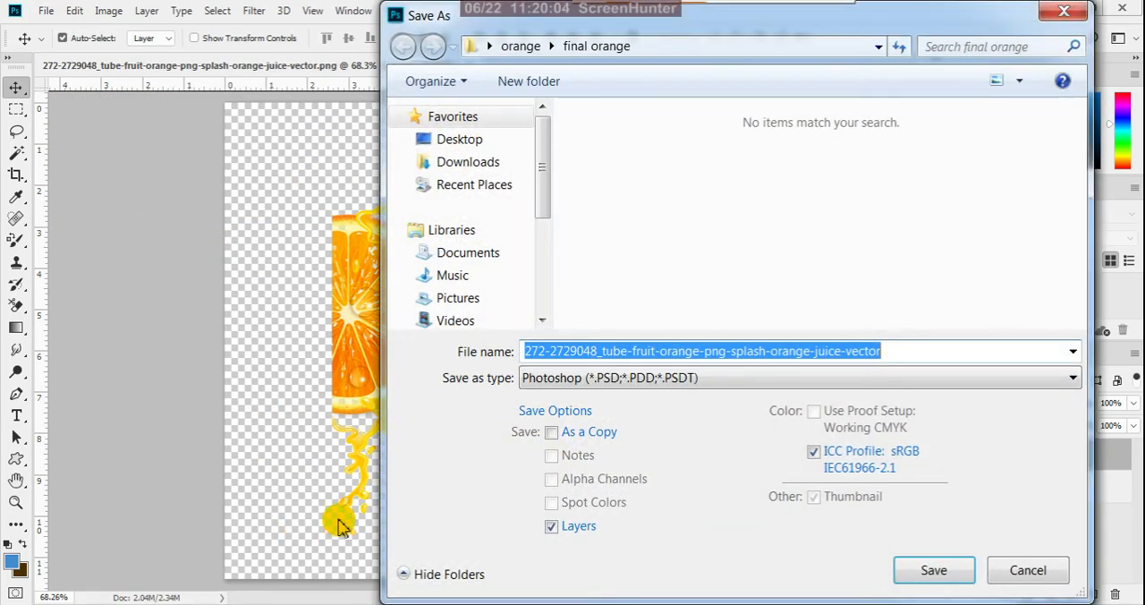
left_click(599, 377)
left_click(593, 298)
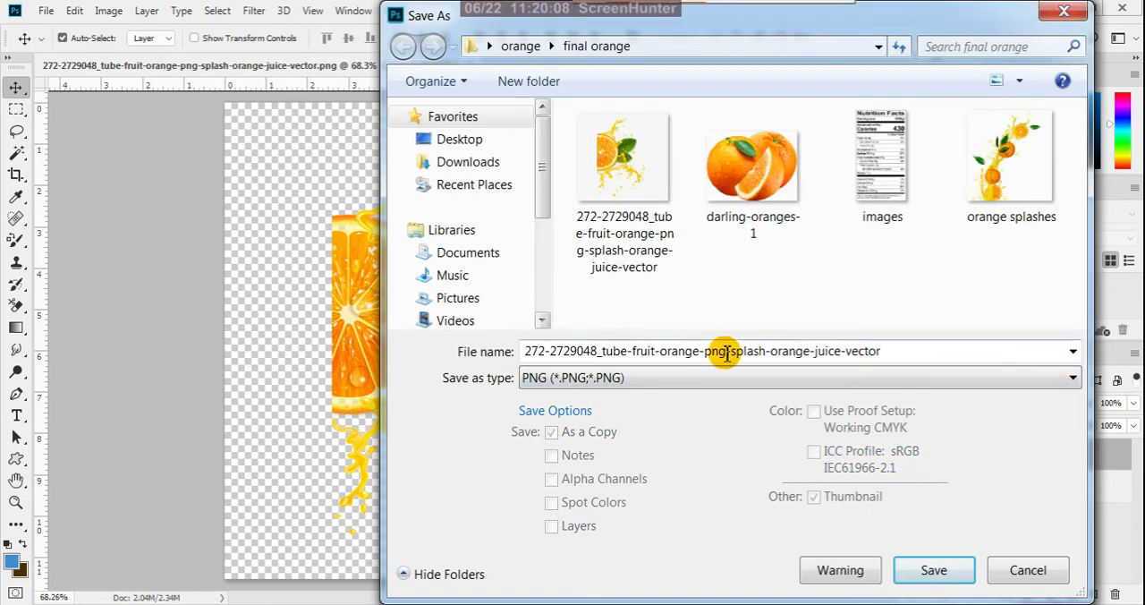
left_click(894, 354)
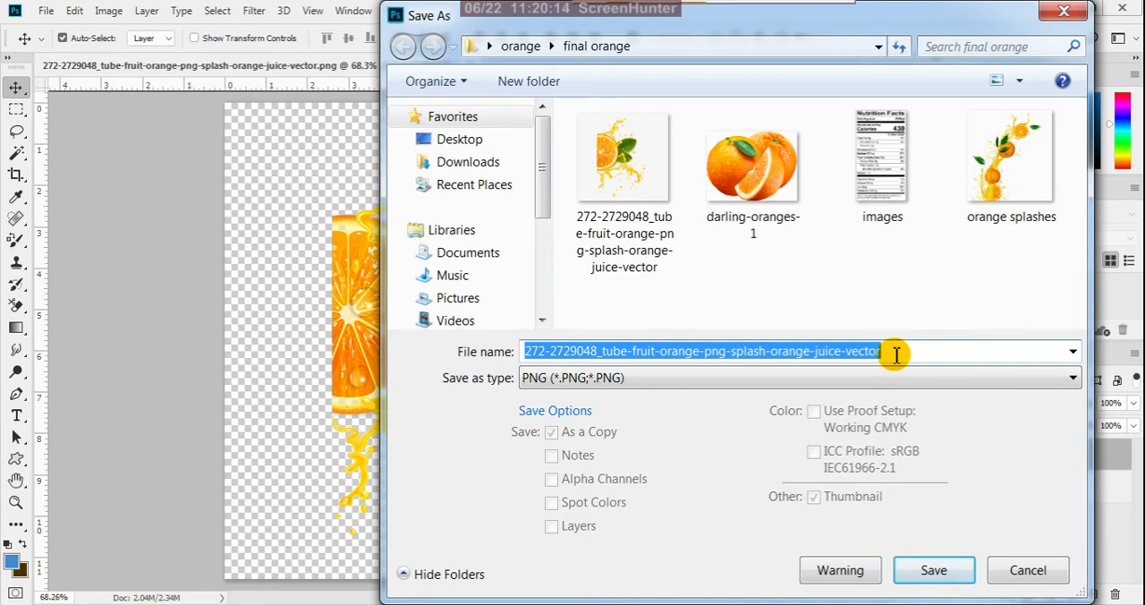
type("s")
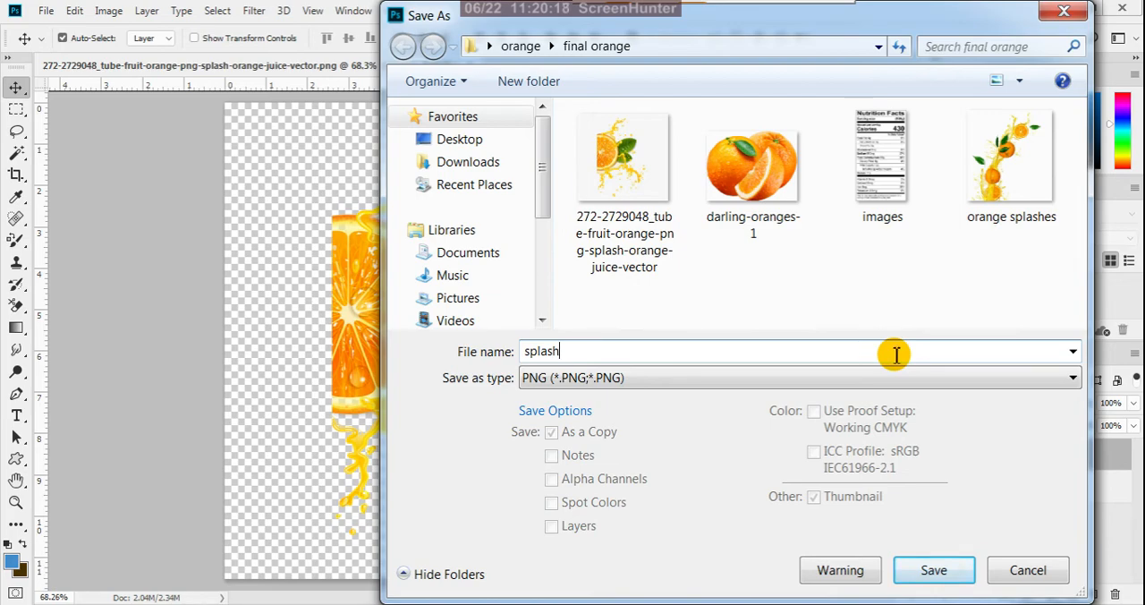
type("plash 2")
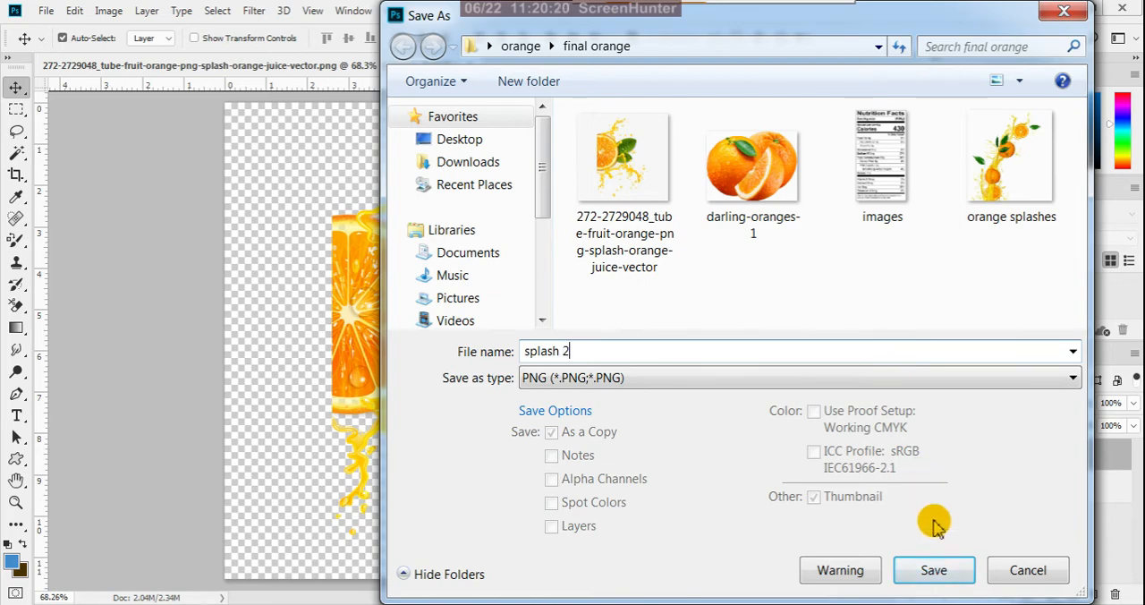
left_click(945, 576)
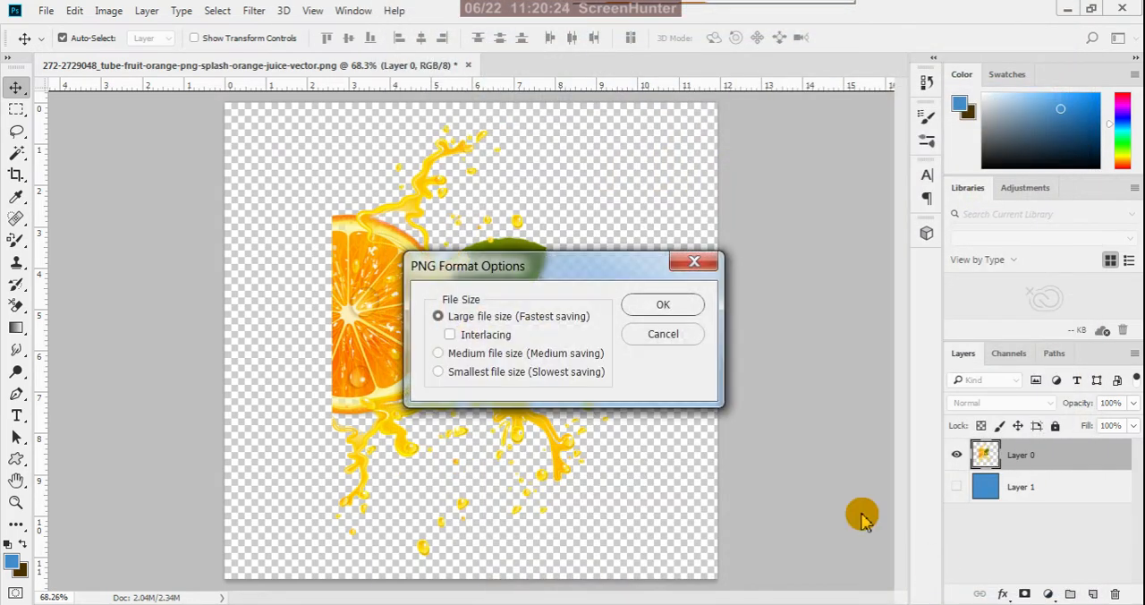
left_click(664, 305)
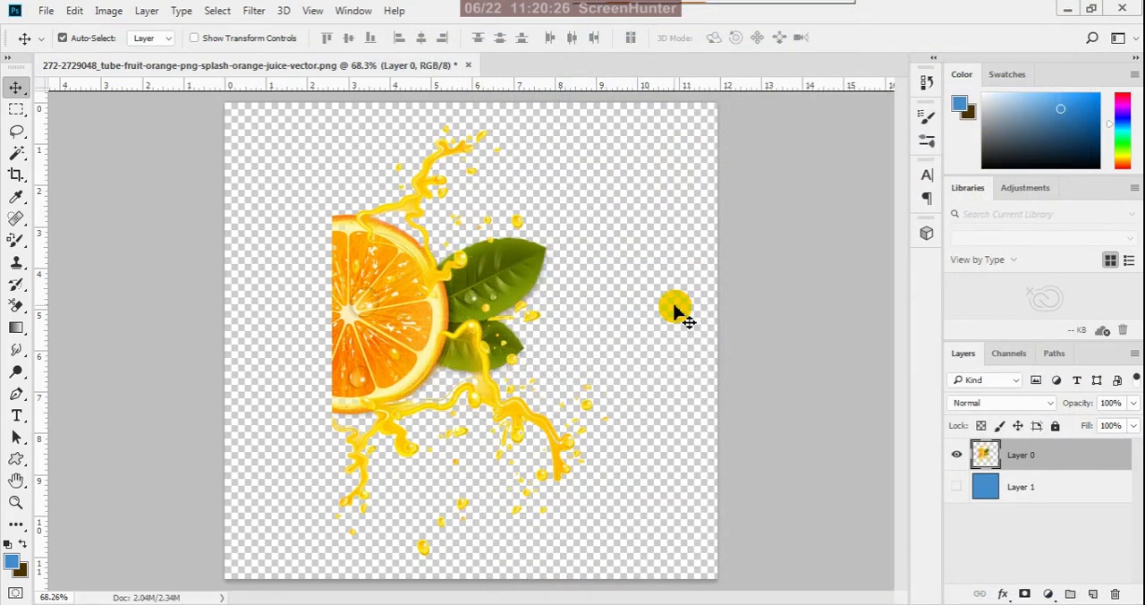
left_click(467, 66)
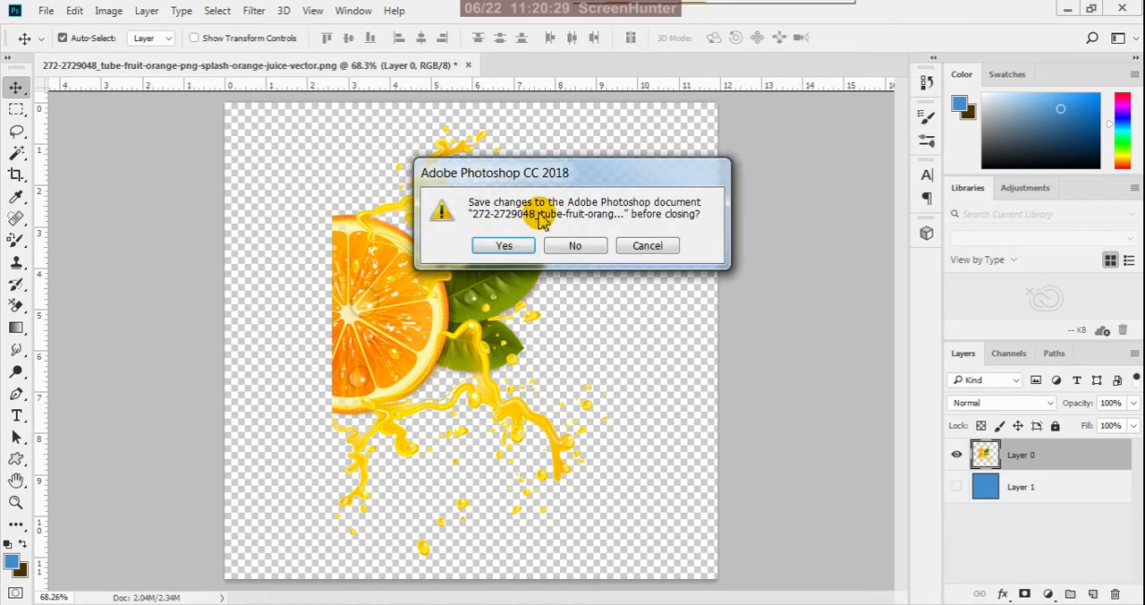
left_click(572, 249)
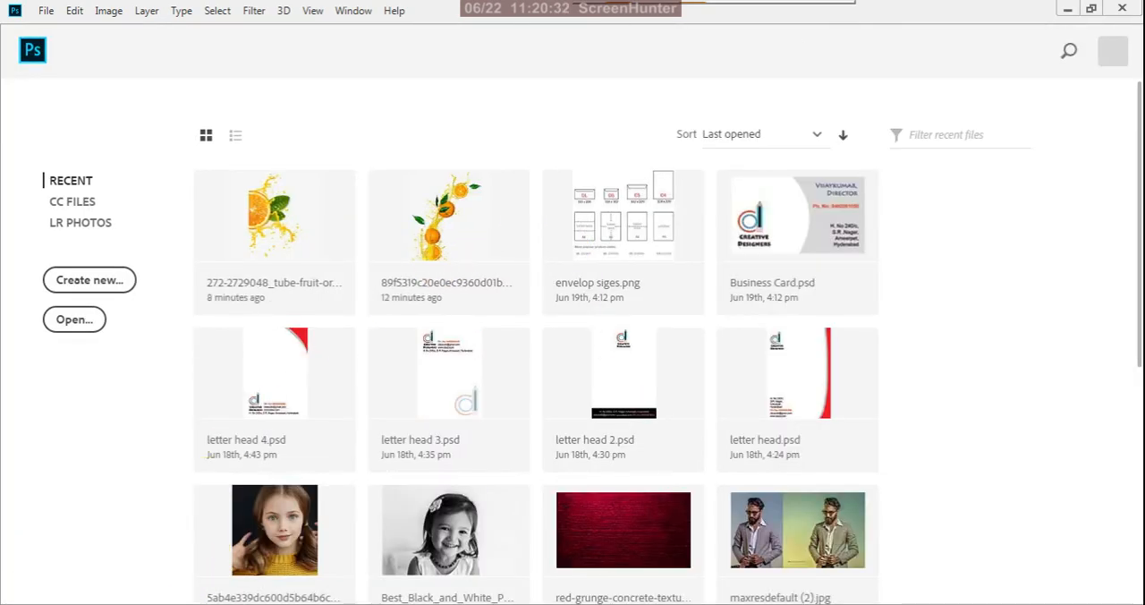
mouse_move(255, 570)
left_click(357, 542)
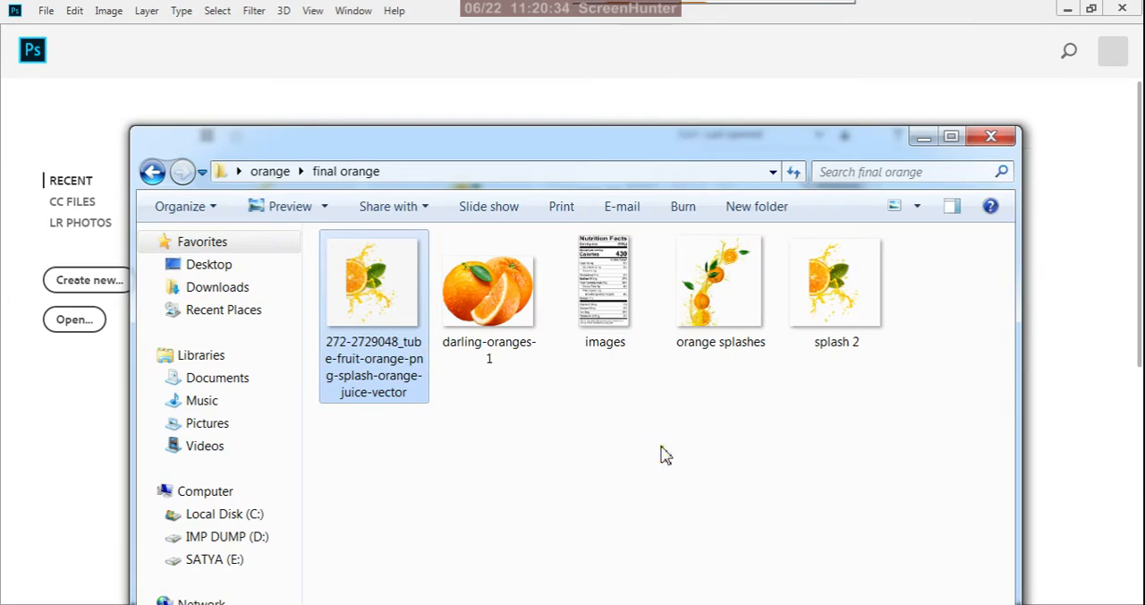
left_click(380, 338)
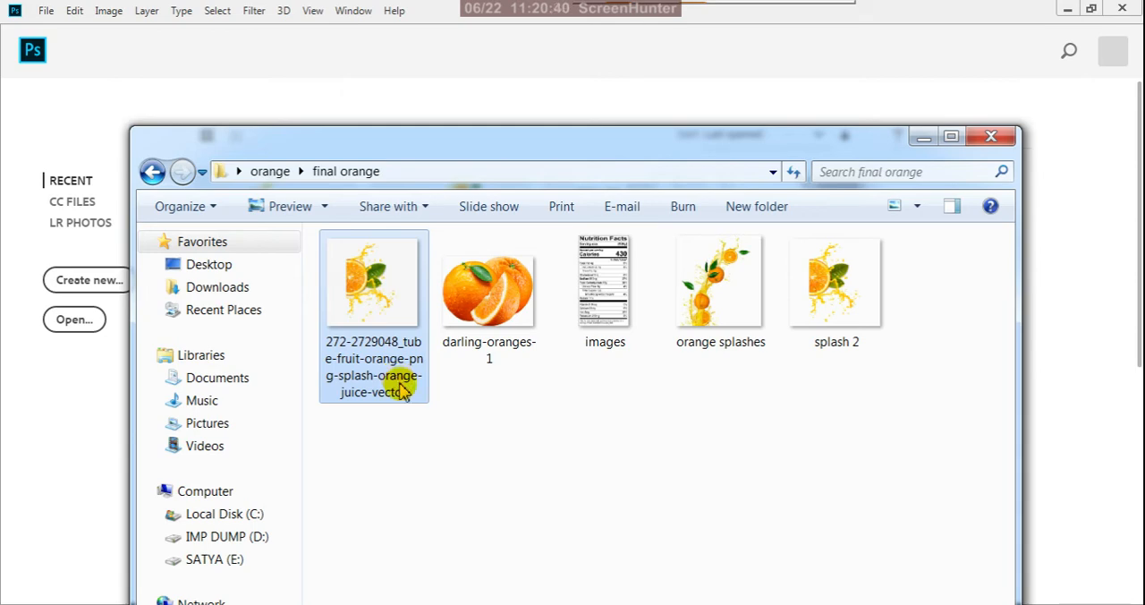
key("Delete")
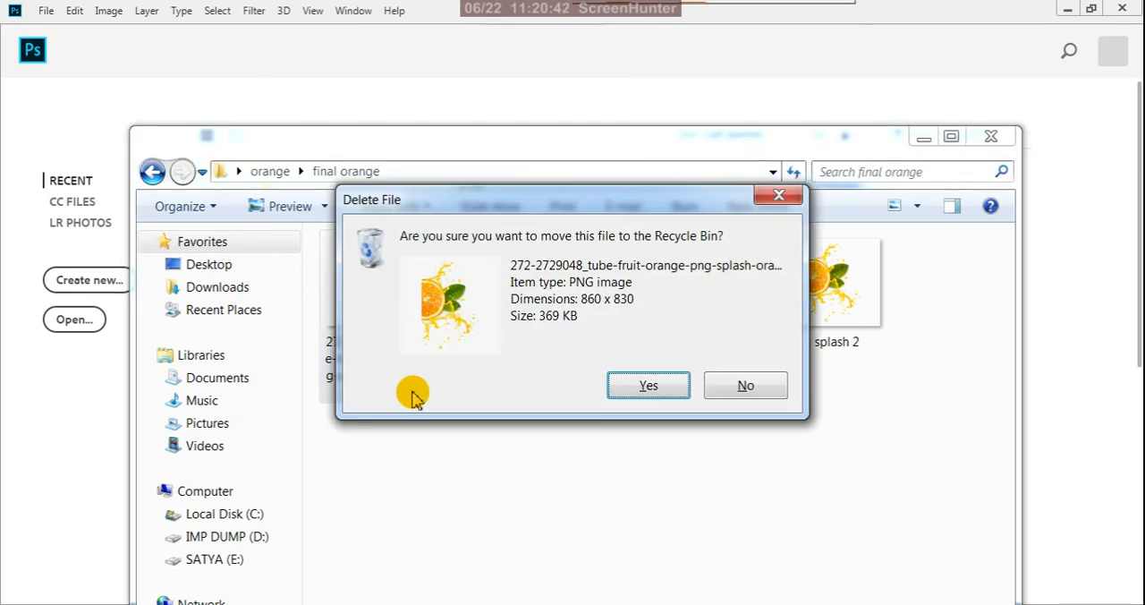
left_click(650, 385)
- Open the splash 2 image from the final orange folder in Photoshop
left_click(729, 327)
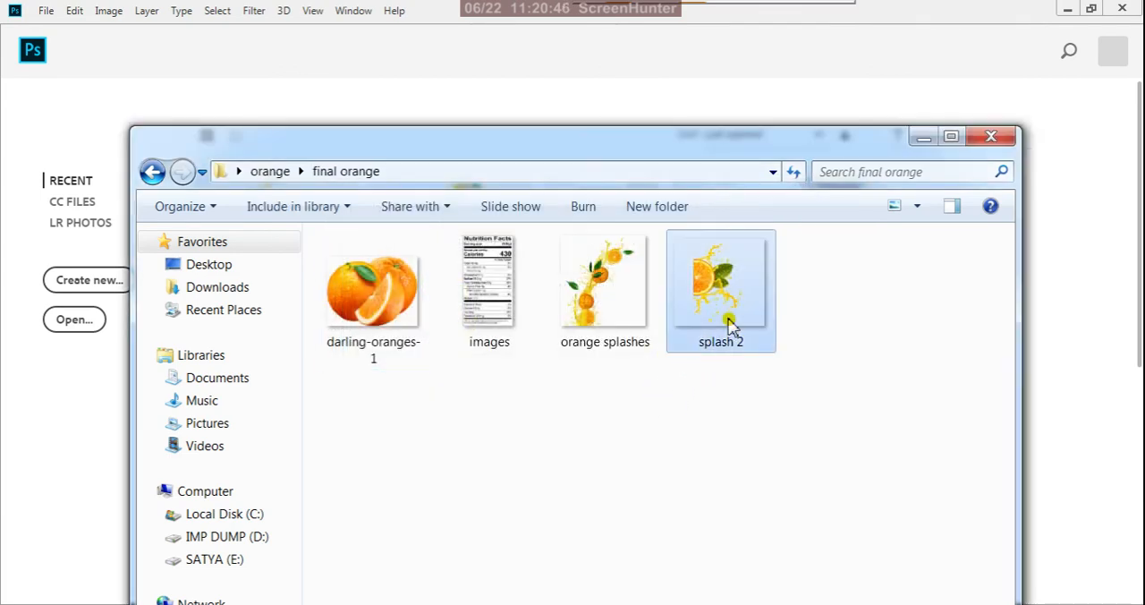
right_click(729, 328)
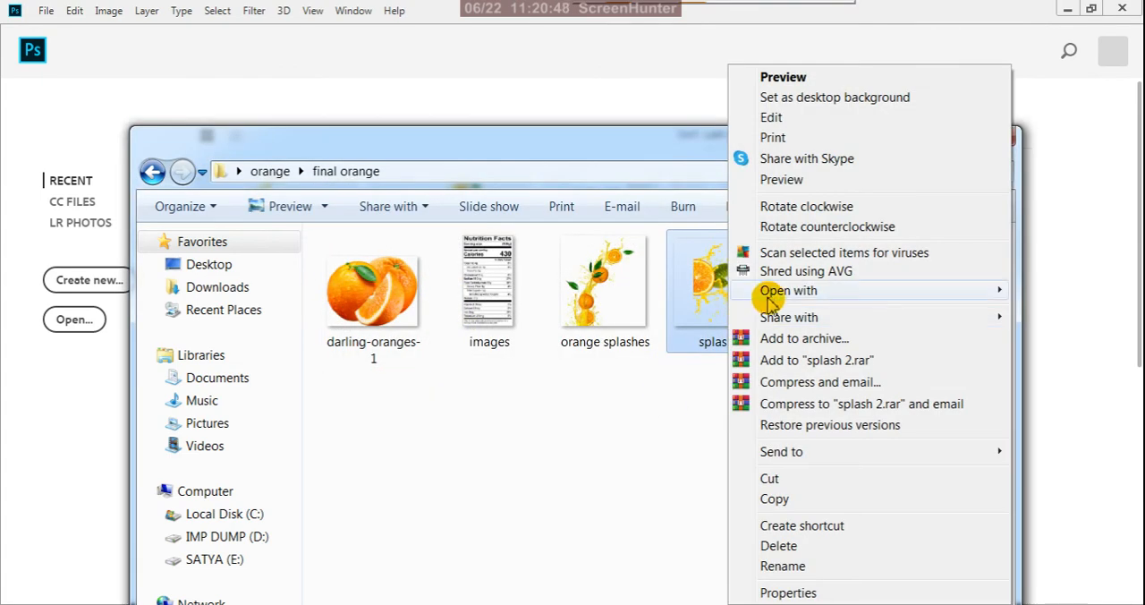
mouse_move(741, 290)
left_click(623, 336)
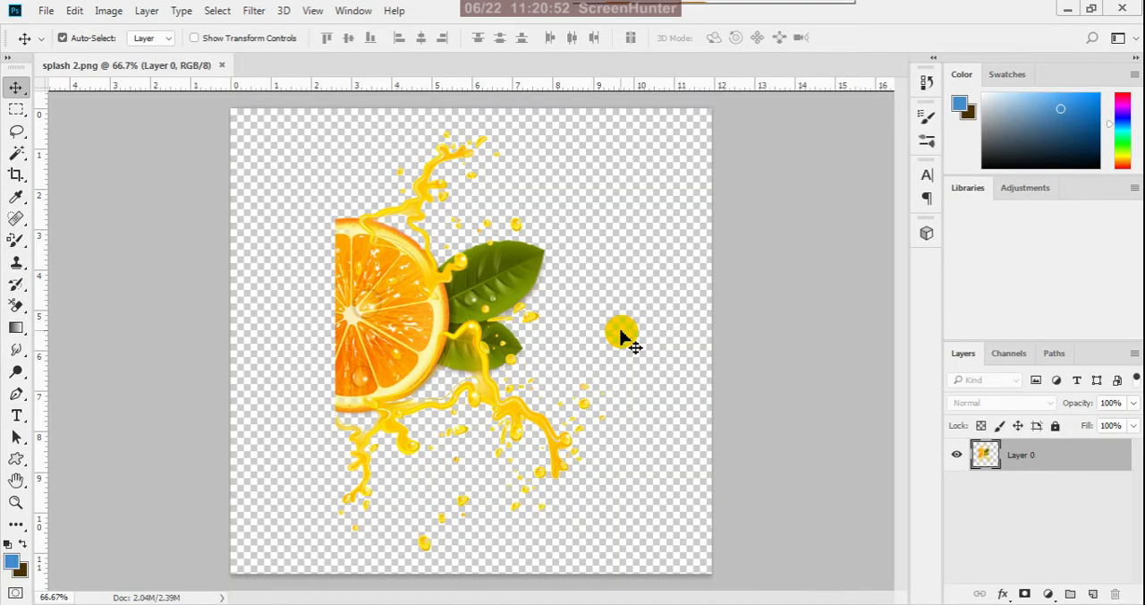
- Resize the splash 2 image to a width of 5 inches at a resolution of 300 pixels/inch
left_click(109, 11)
left_click(146, 159)
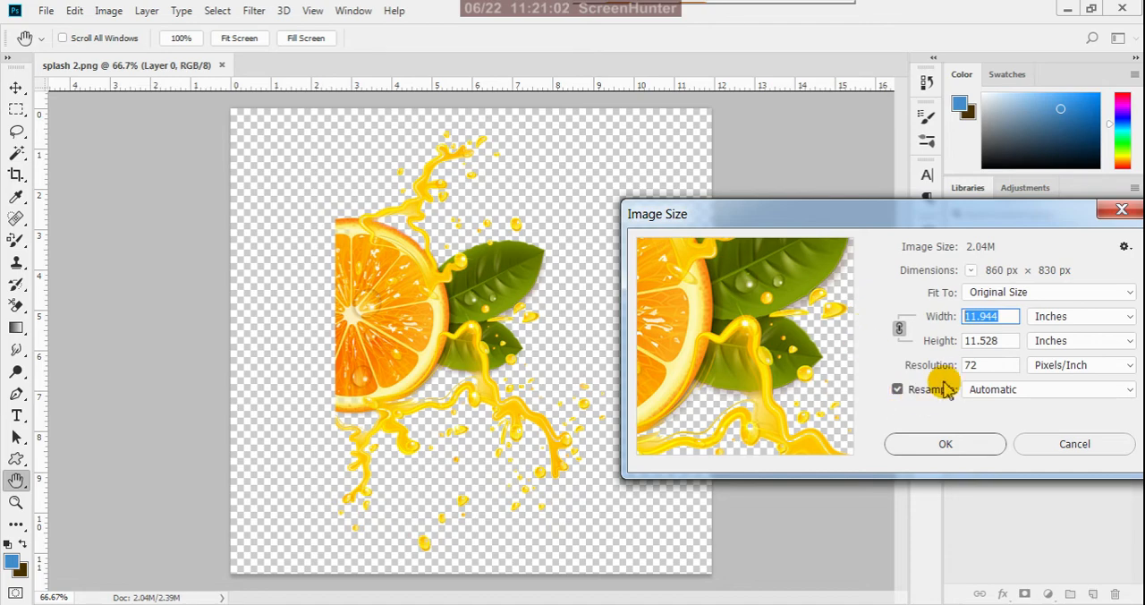
type("5")
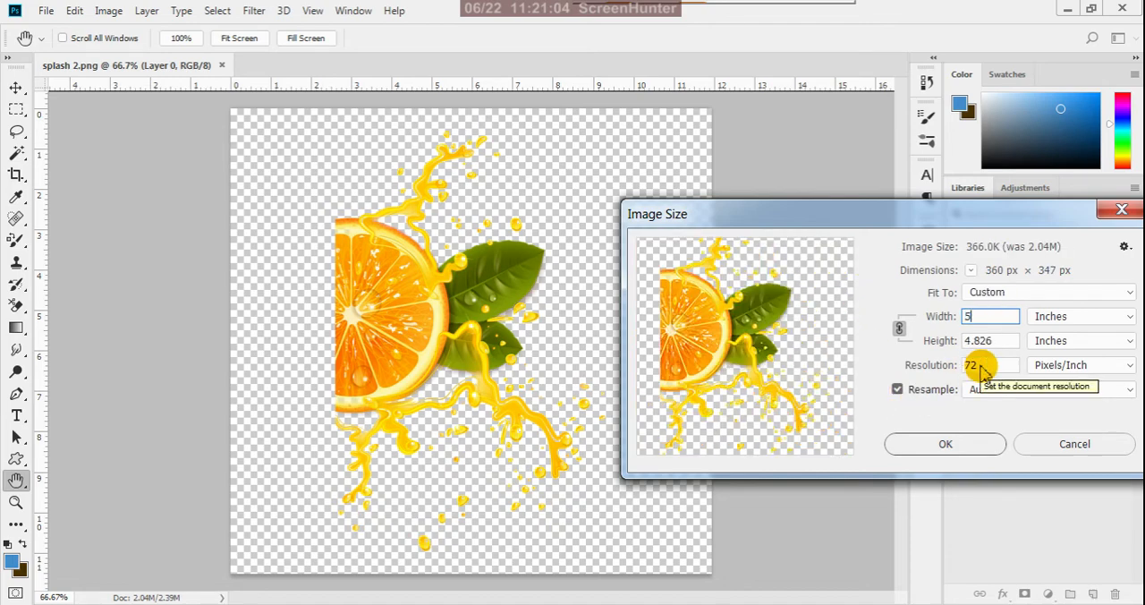
left_click_drag(983, 366, 918, 370)
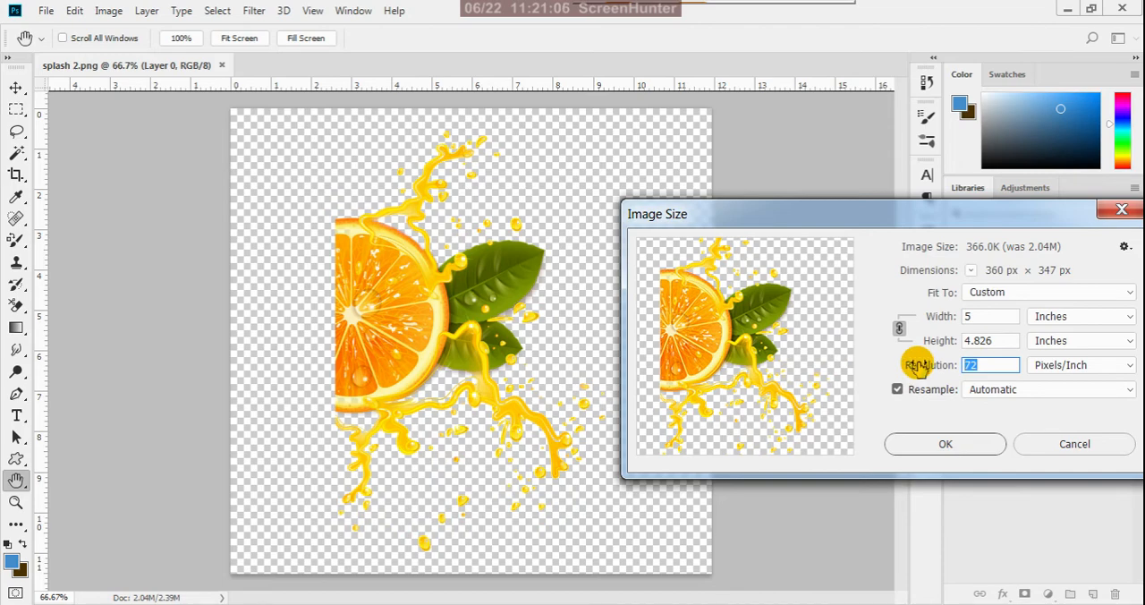
type("300")
left_click(926, 448)
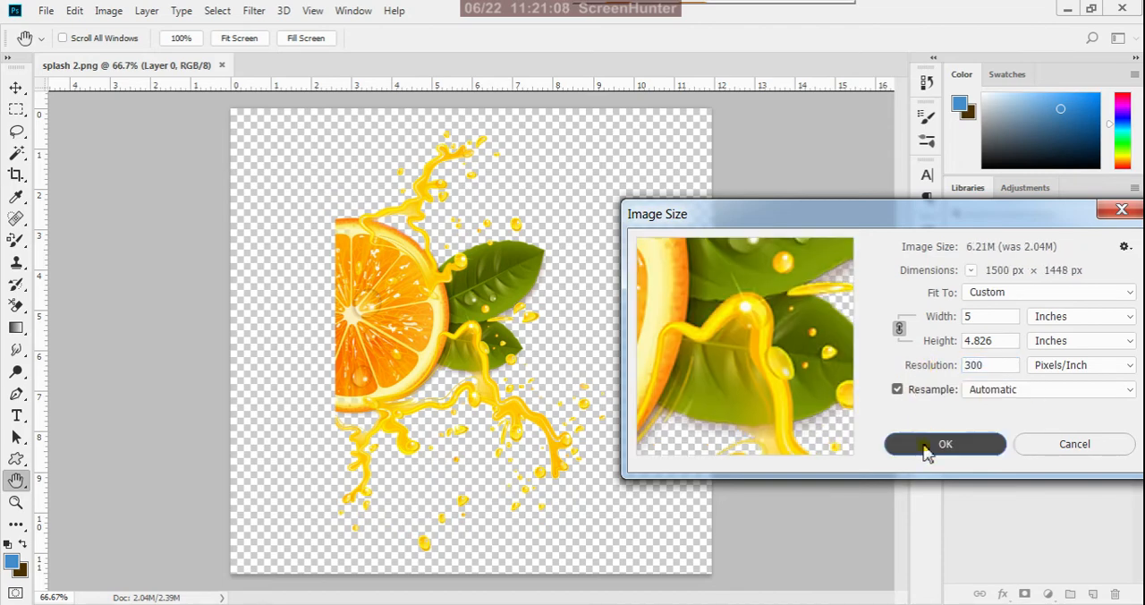
- Save the resized image as PNG over the existing splash 2.png with large file size, and close the document without saving
scroll(606, 313, "down", 9)
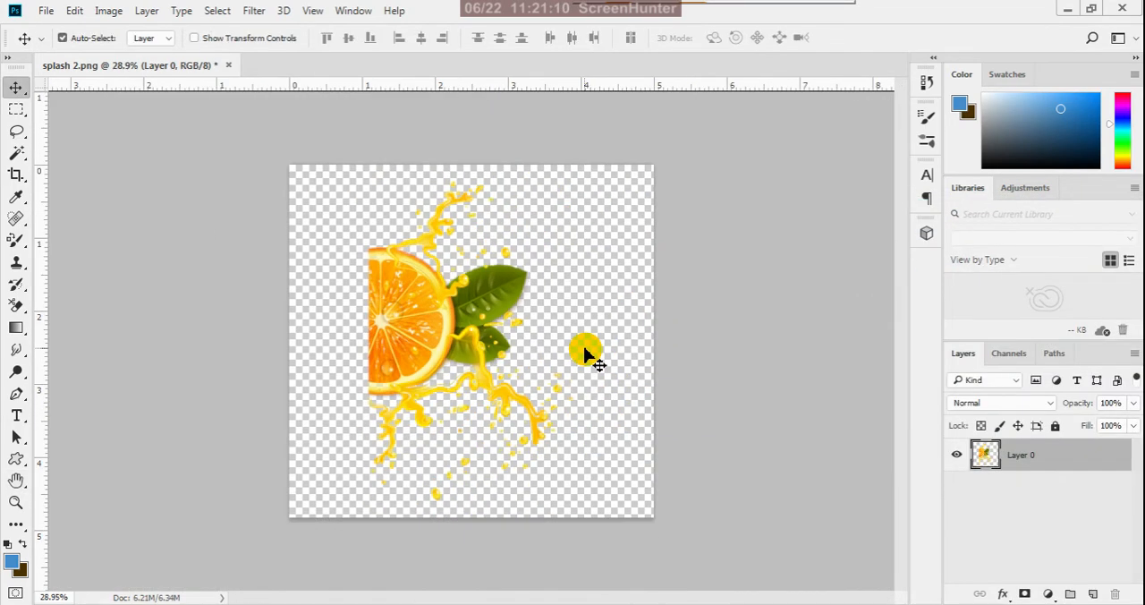
scroll(586, 355, "down", 1)
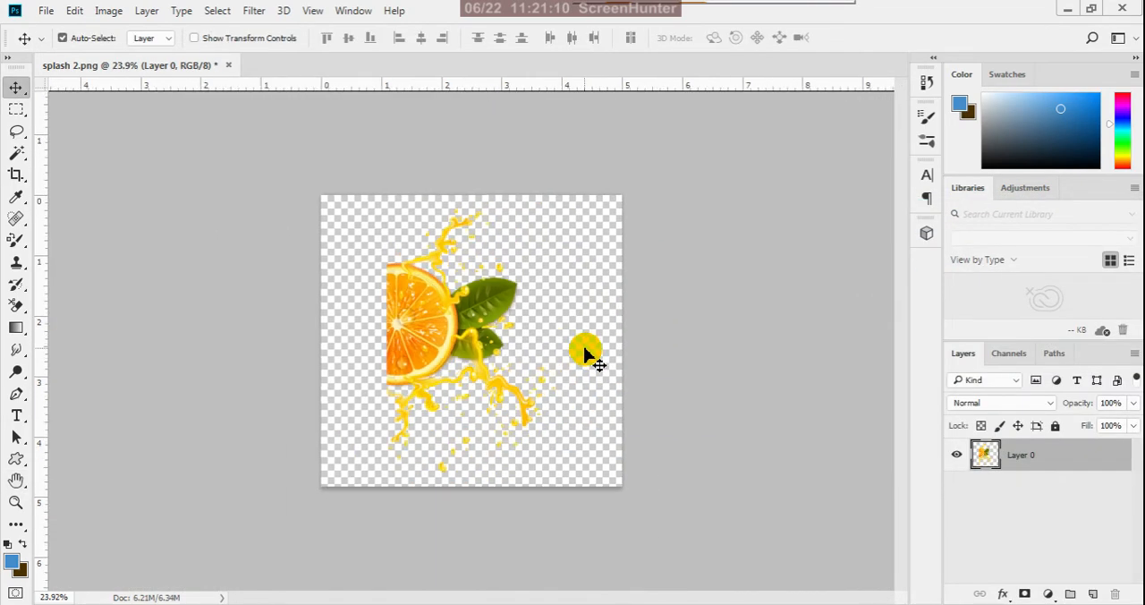
left_click(46, 11)
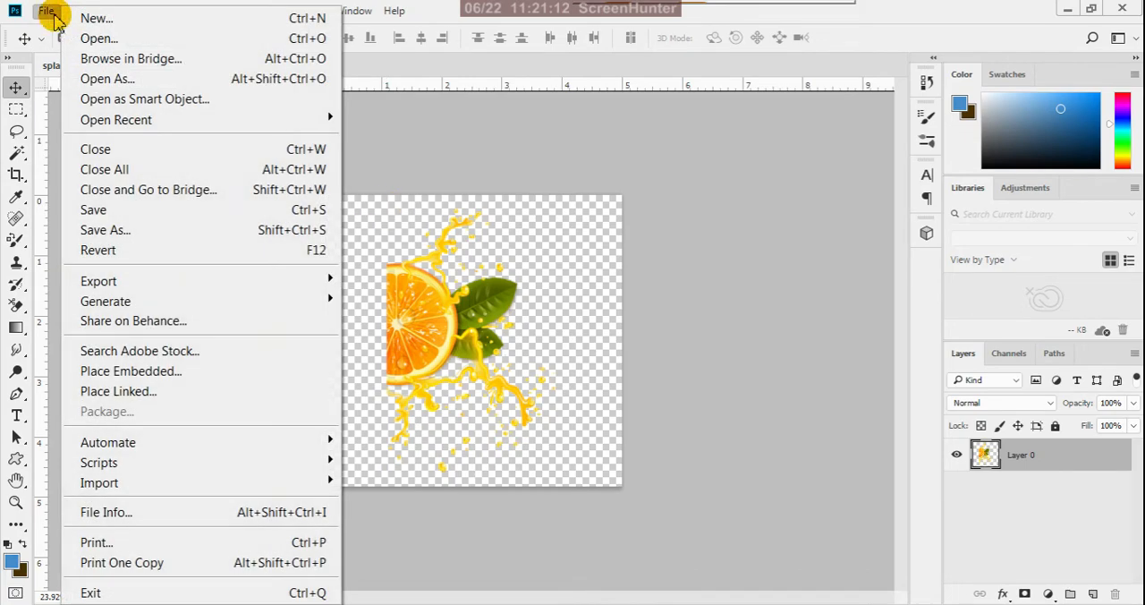
left_click(107, 232)
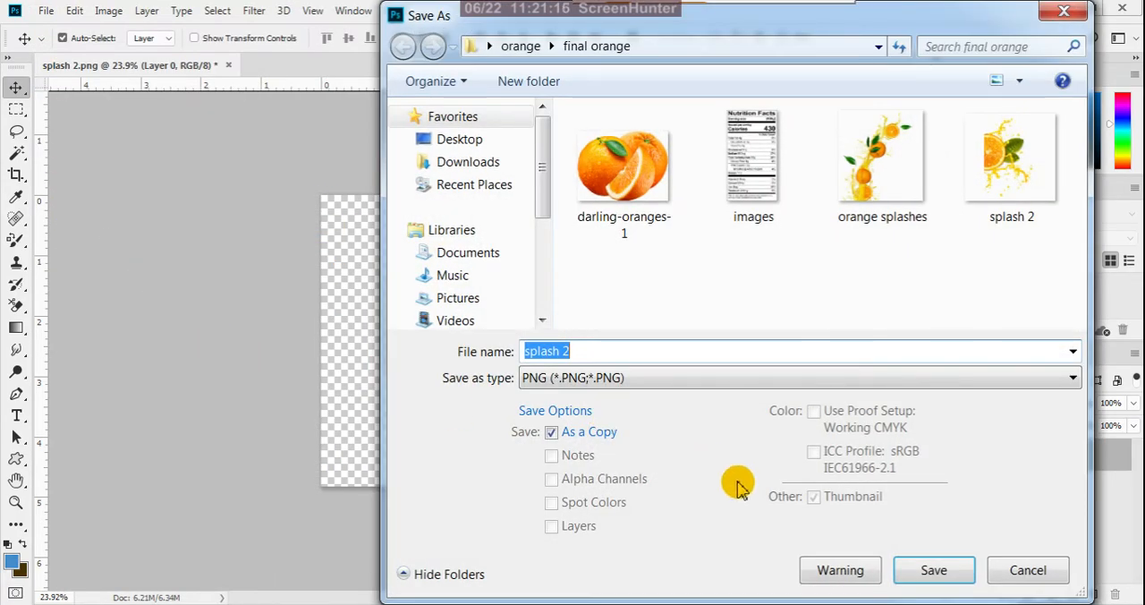
left_click(934, 570)
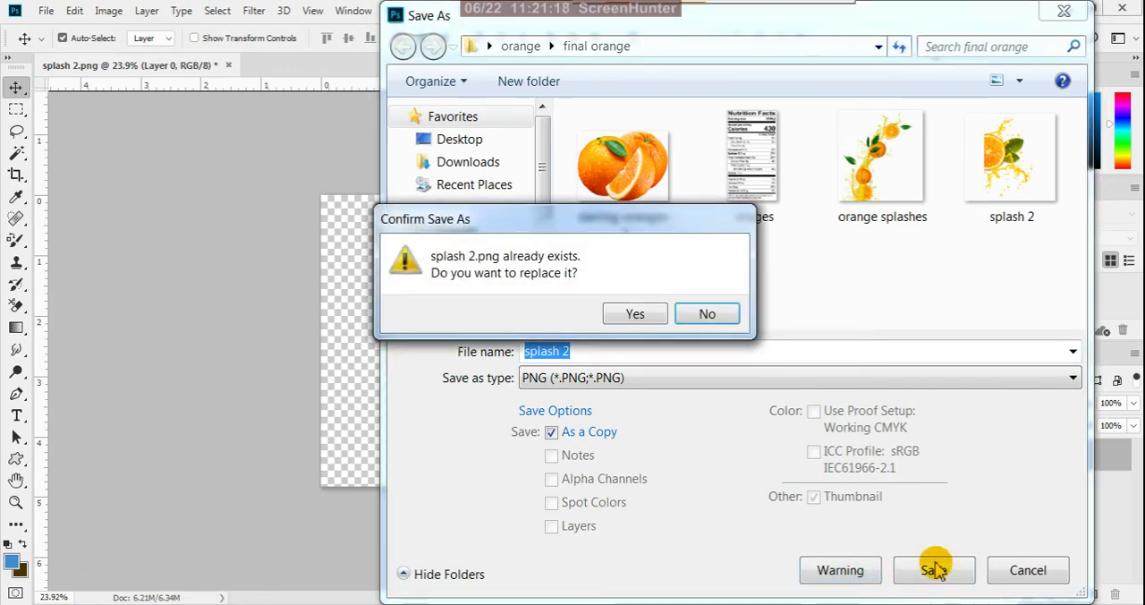
left_click(630, 313)
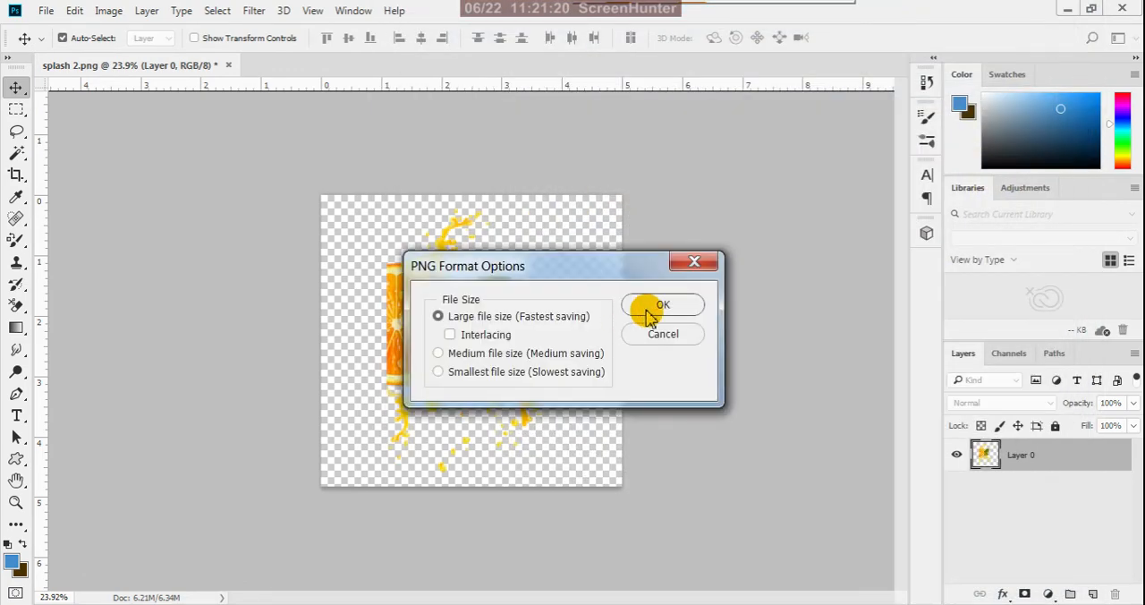
left_click(651, 312)
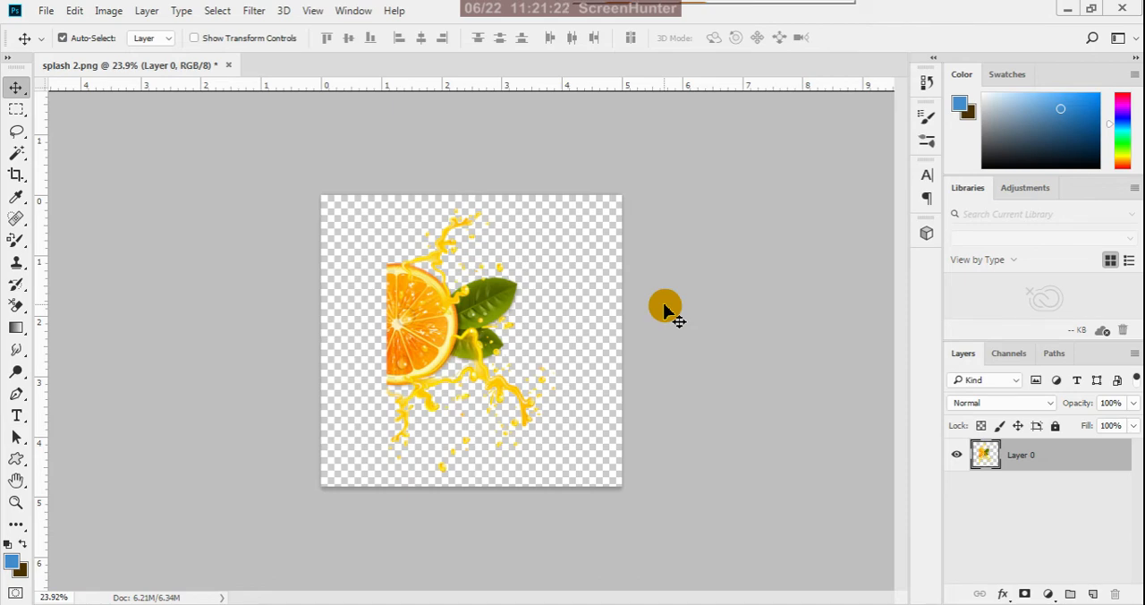
left_click(229, 67)
left_click(564, 248)
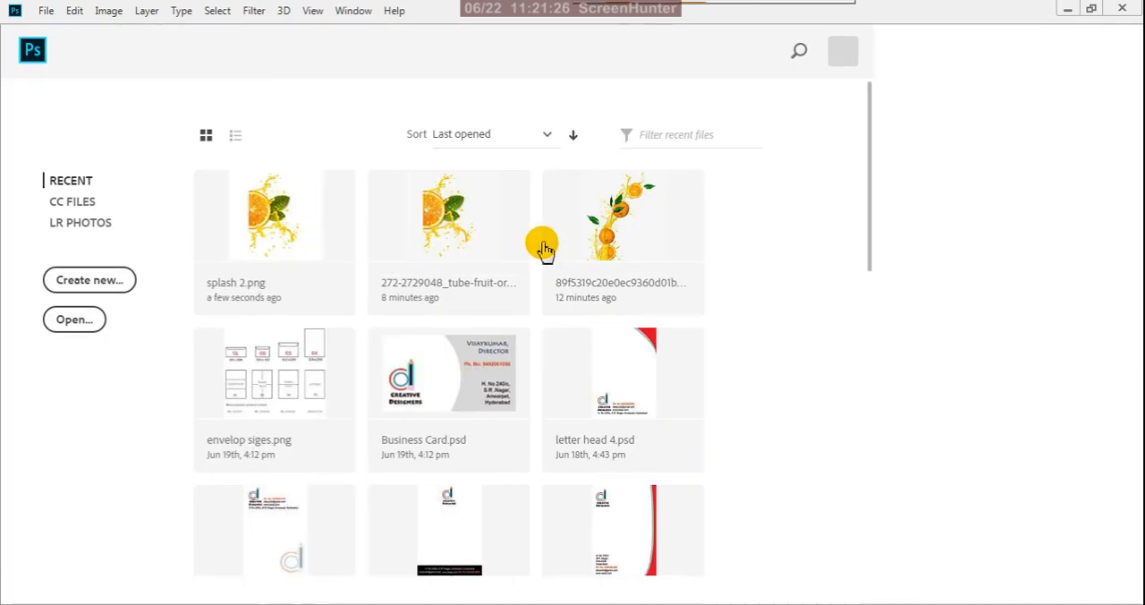
- Open the darling-oranges-1 image from the final orange folder in Photoshop
mouse_move(189, 603)
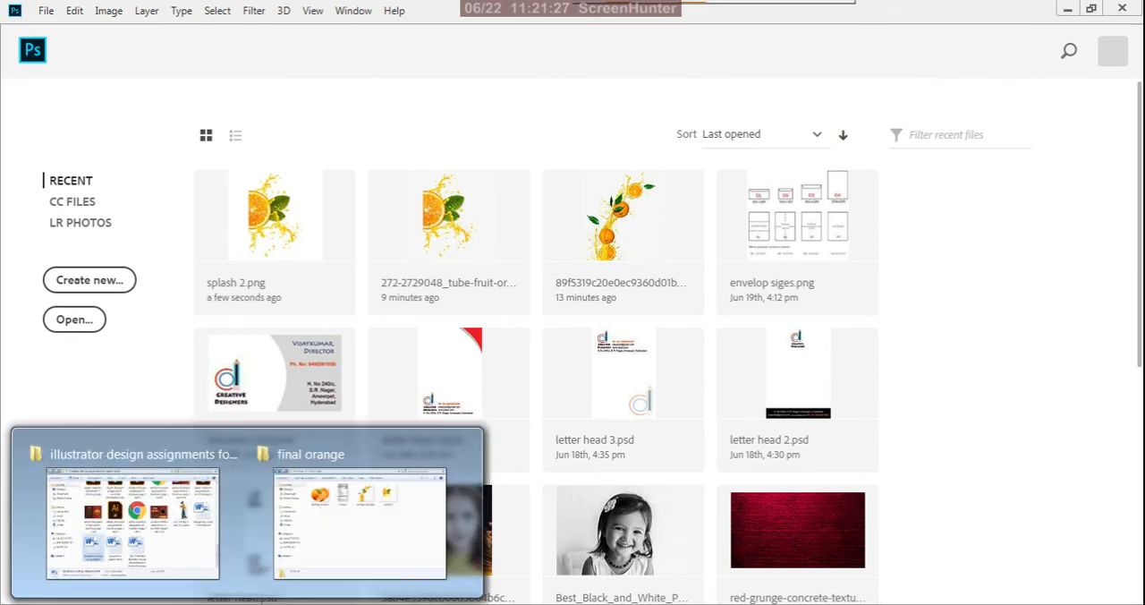
left_click(356, 556)
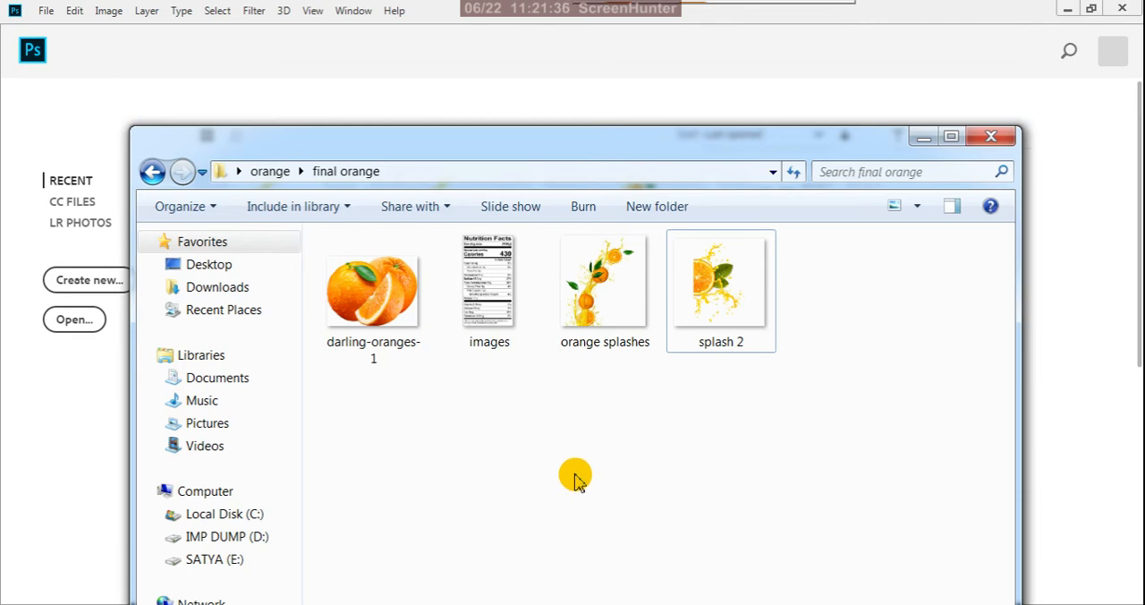
left_click(404, 315)
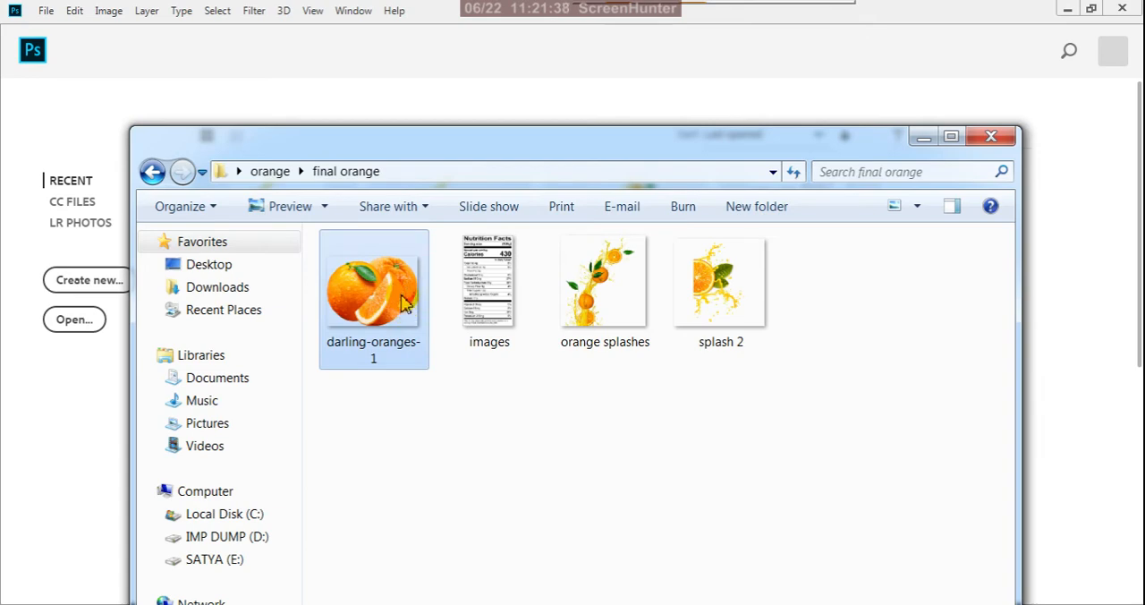
right_click(402, 302)
mouse_move(479, 291)
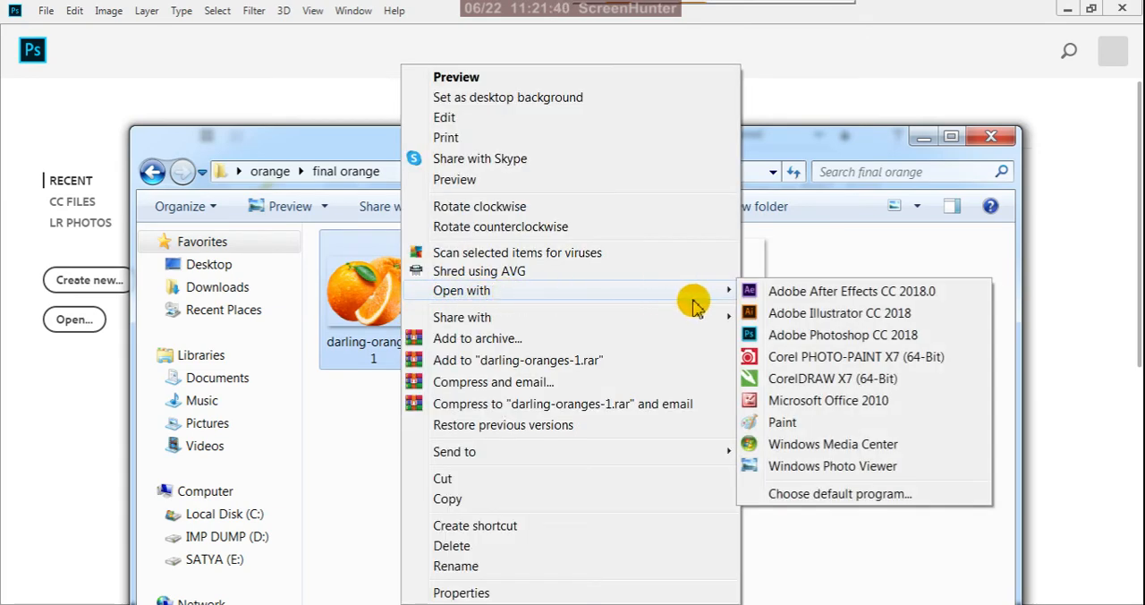
left_click(802, 336)
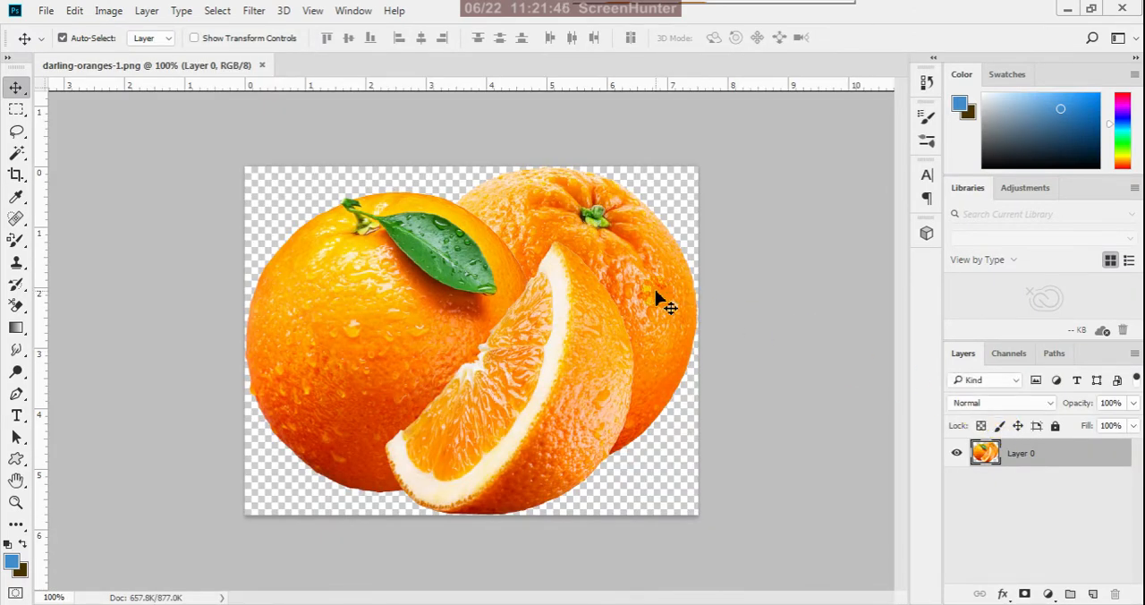
left_click_drag(452, 317, 493, 383)
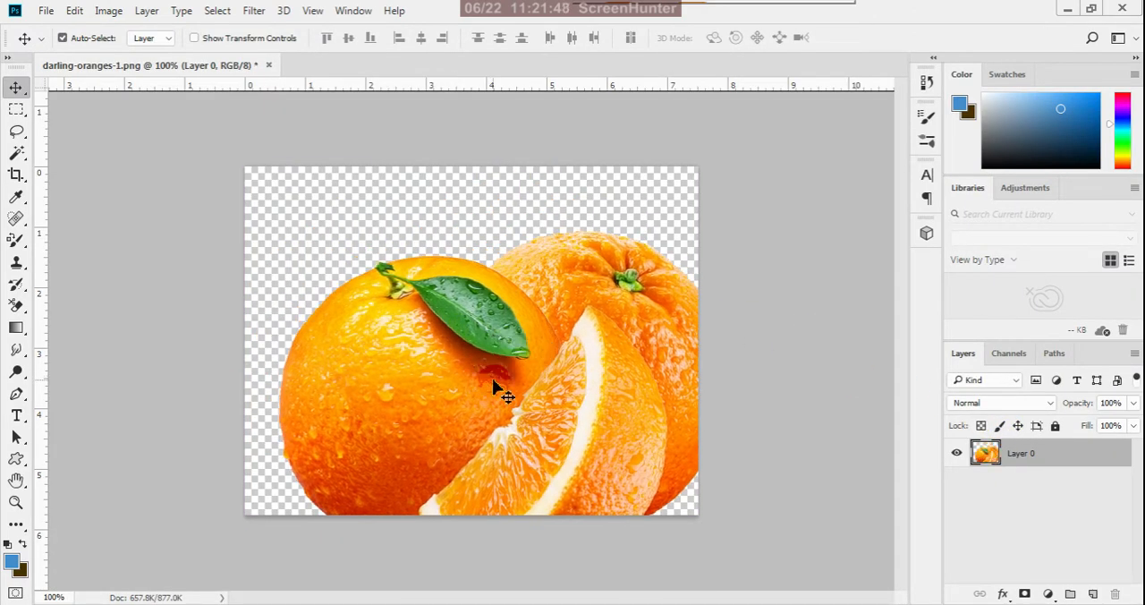
key("ctrl+z")
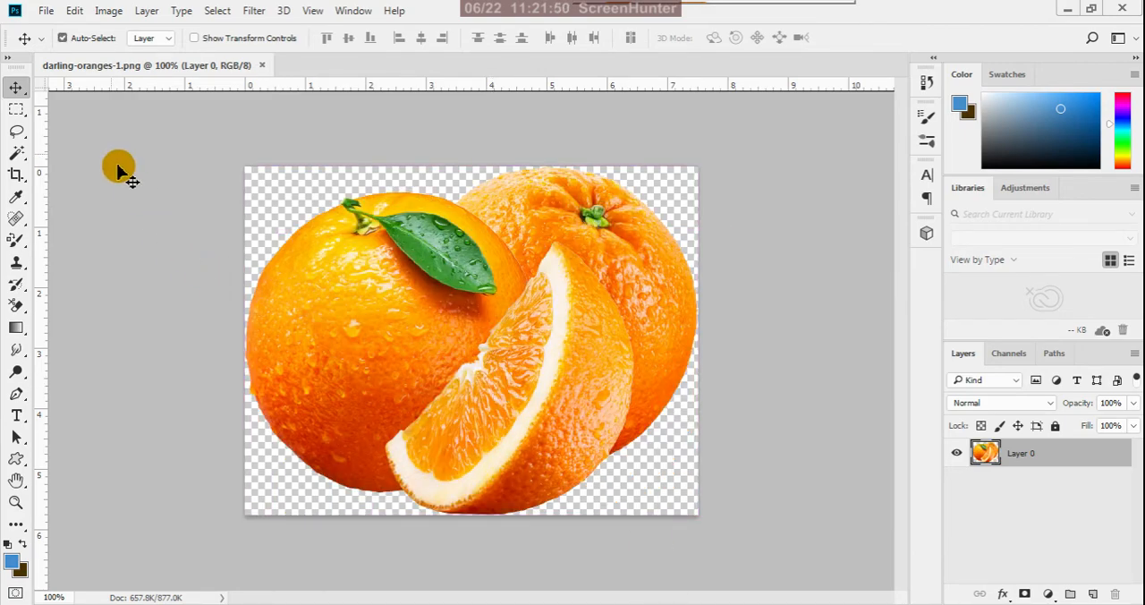
- Adjust the oranges' color balance in the midtones to +37 toward red and -19 toward yellow
left_click(110, 12)
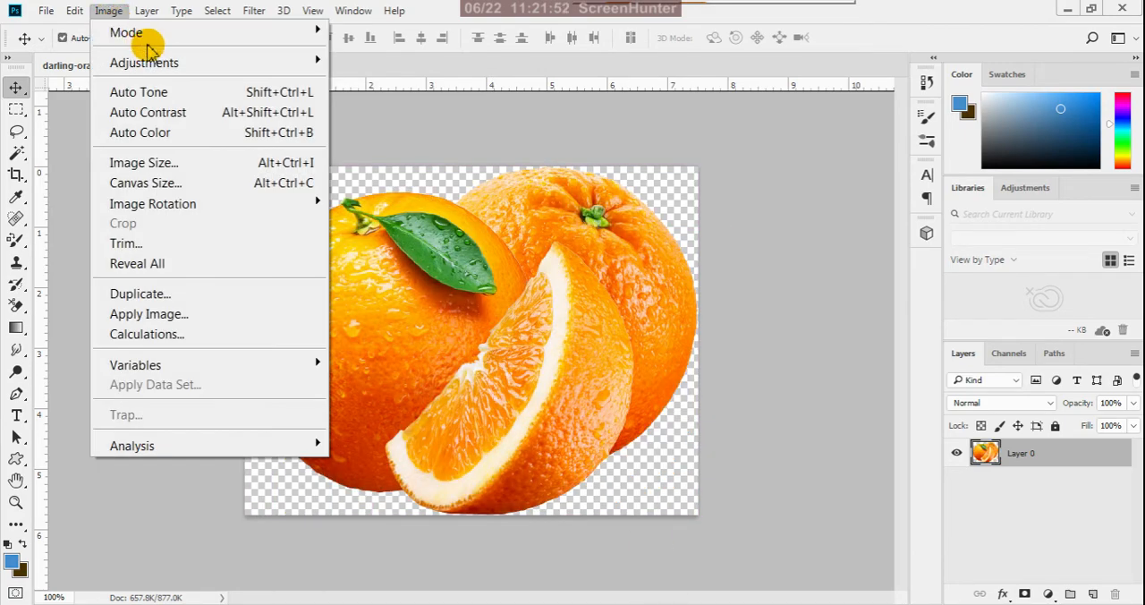
mouse_move(327, 67)
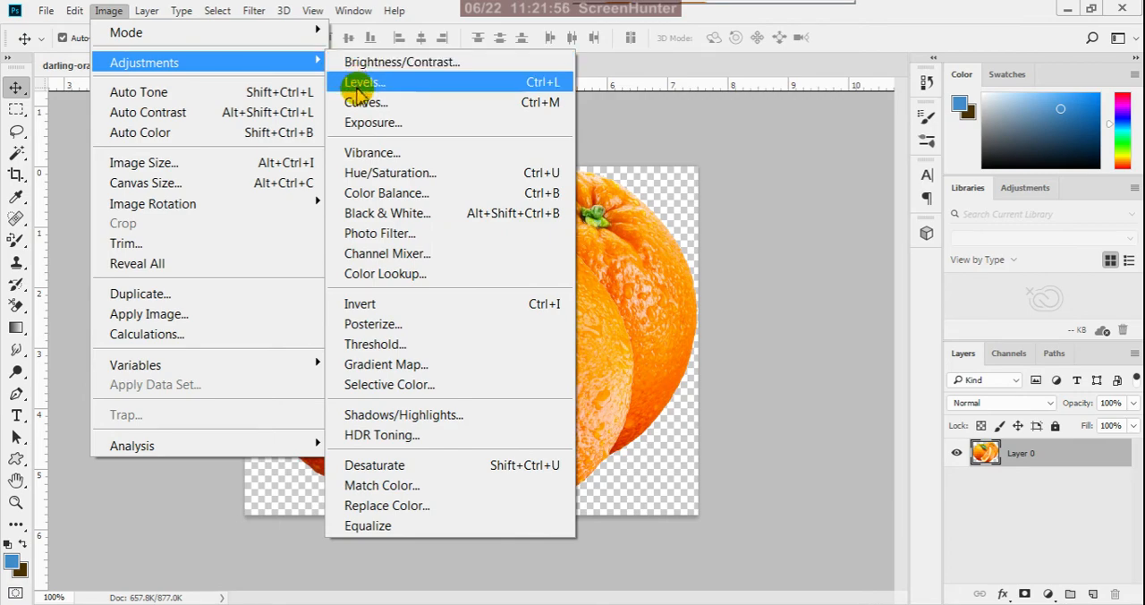
left_click(384, 190)
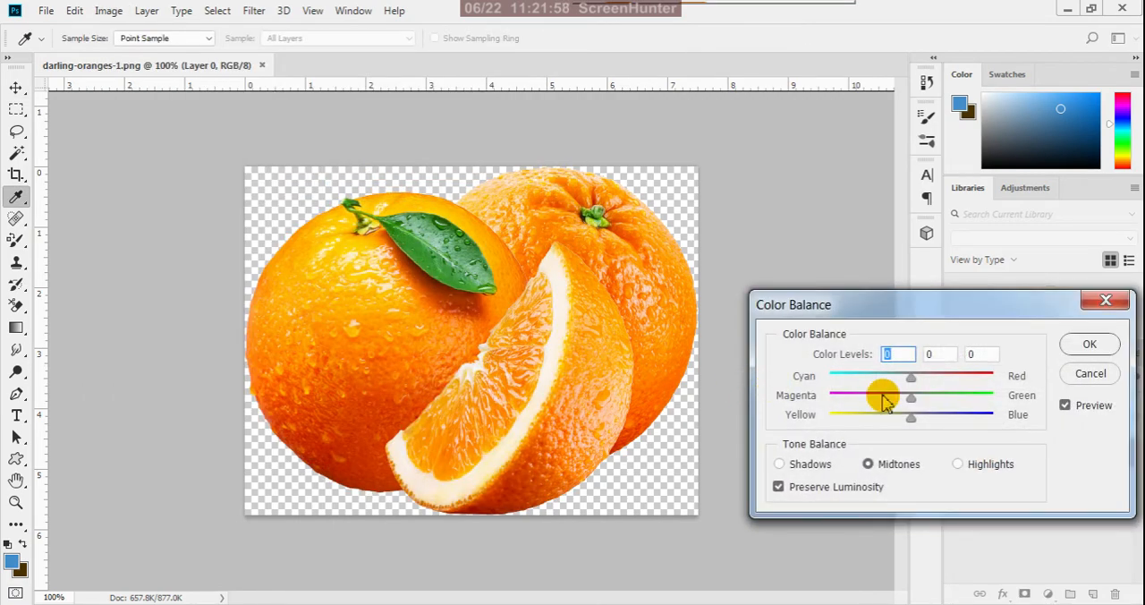
left_click_drag(928, 383, 926, 380)
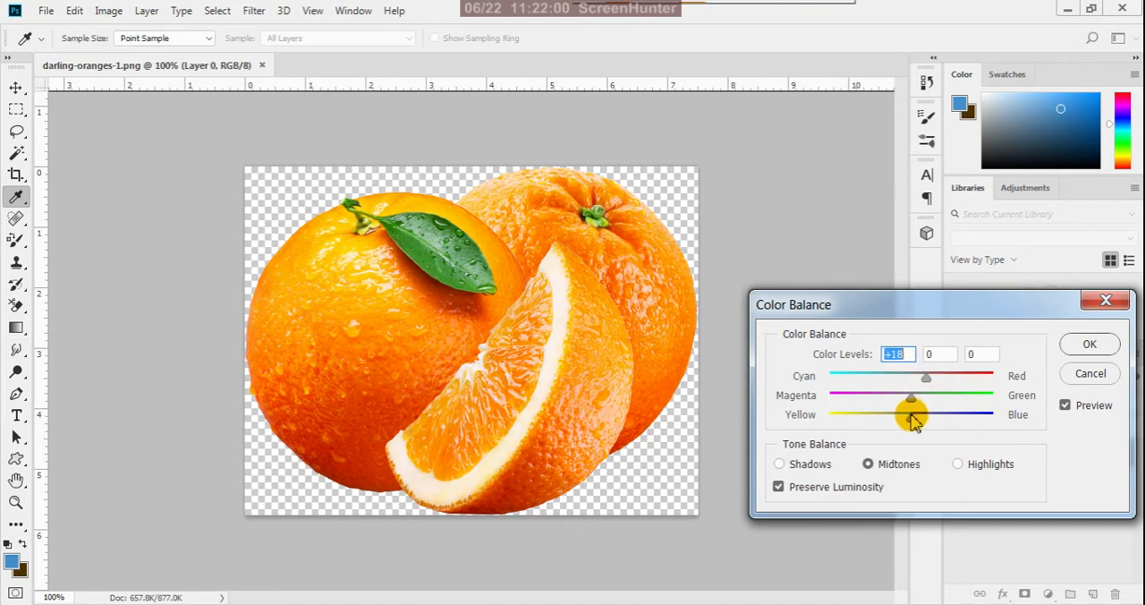
left_click_drag(899, 422, 896, 419)
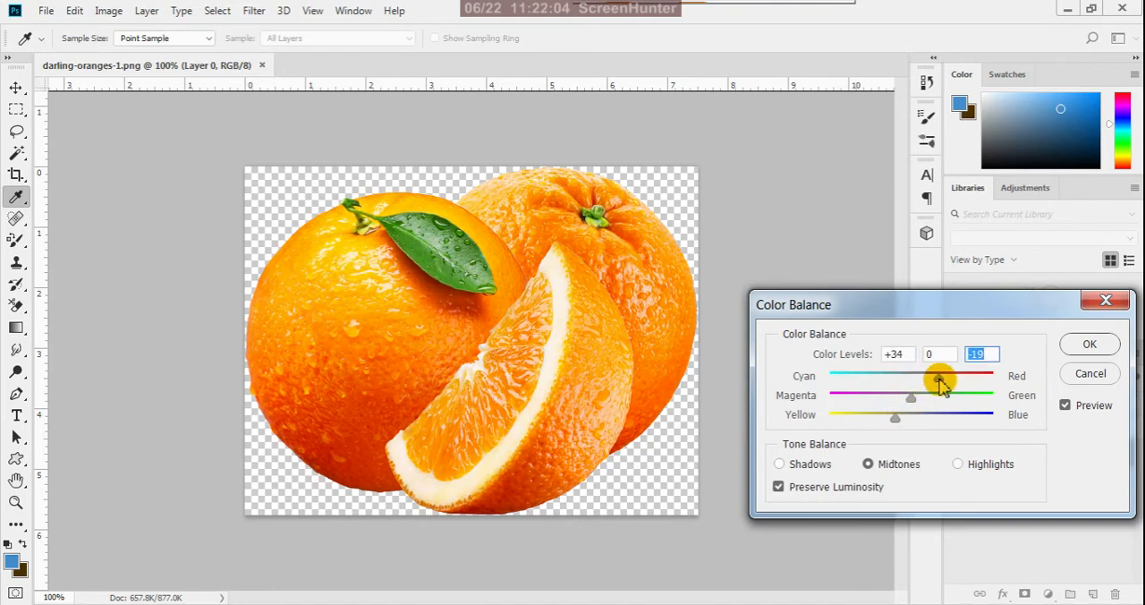
left_click(942, 380)
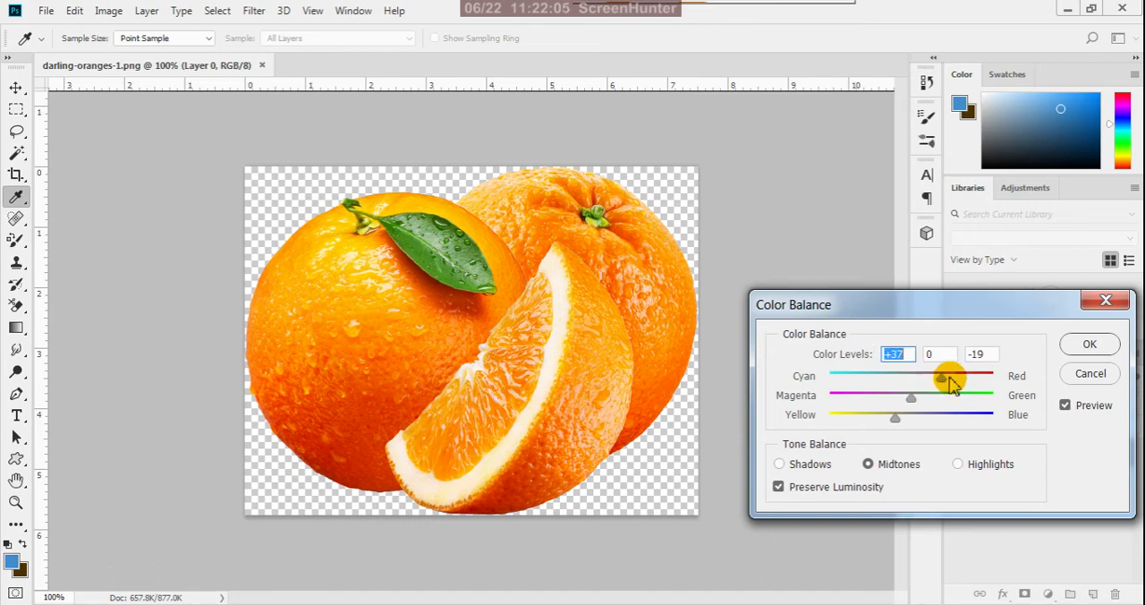
left_click(1085, 349)
key("v")
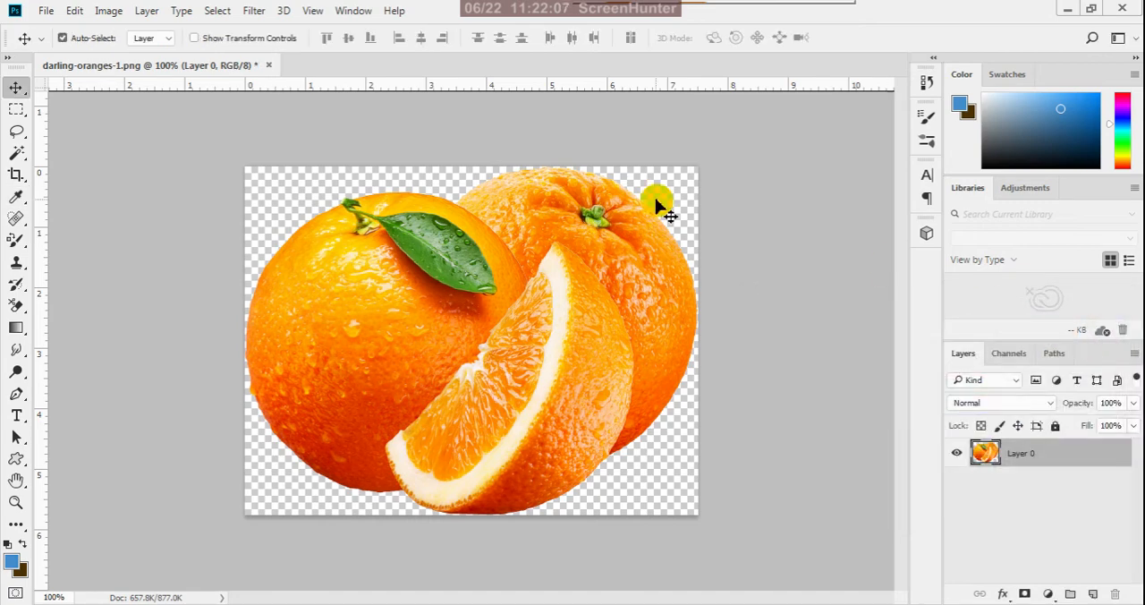
- Resize the oranges image to a width of 5 inches at a resolution of 300 pixels/inch
left_click(108, 11)
left_click(148, 168)
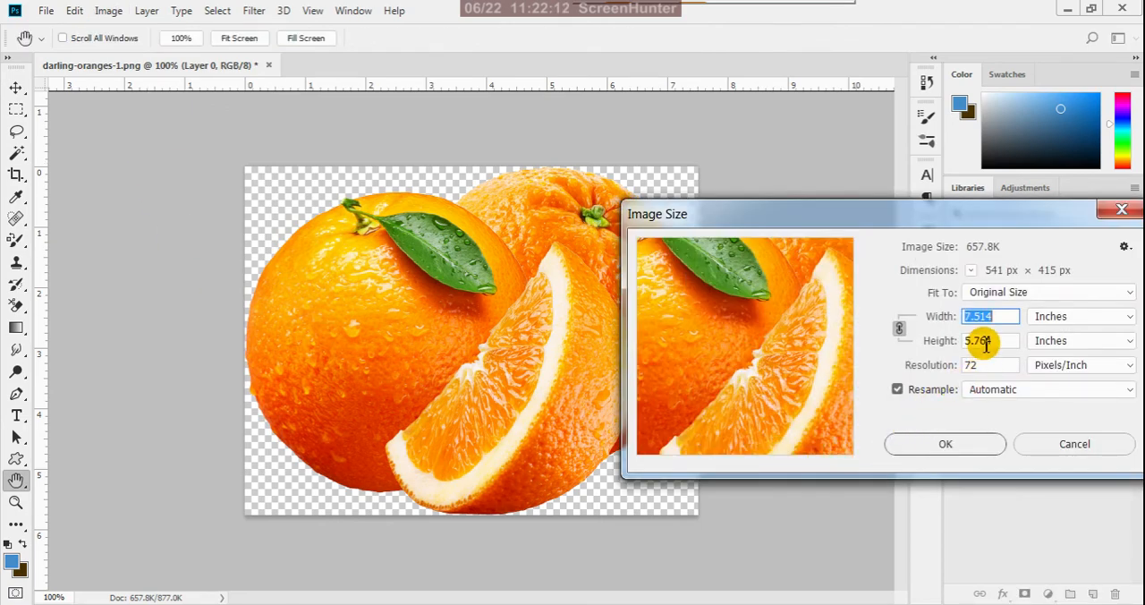
left_click(906, 318)
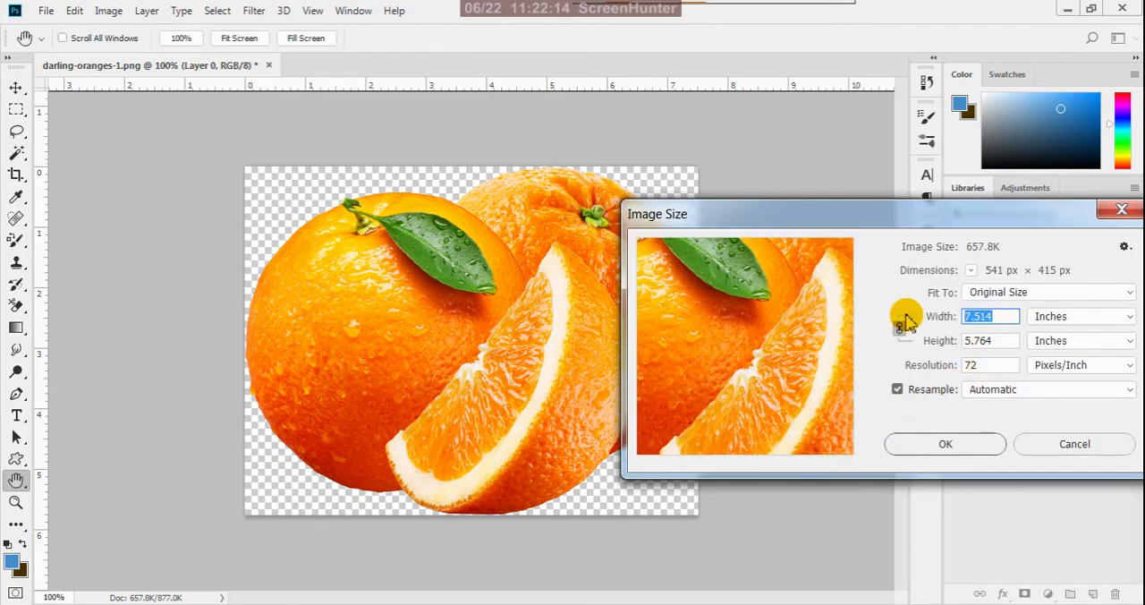
type("5")
left_click(906, 365)
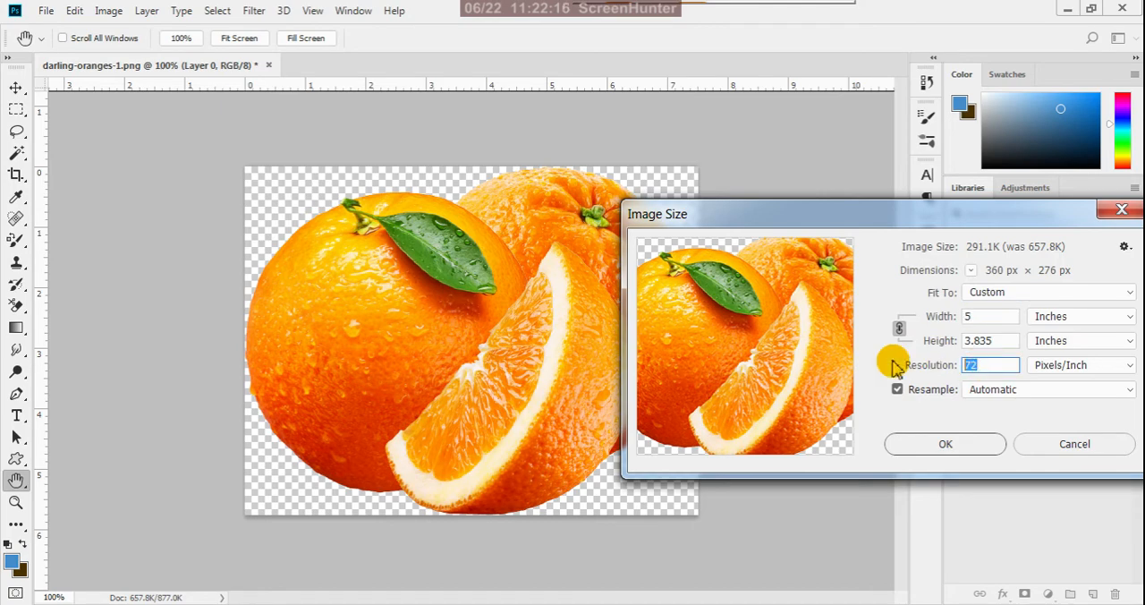
type("300")
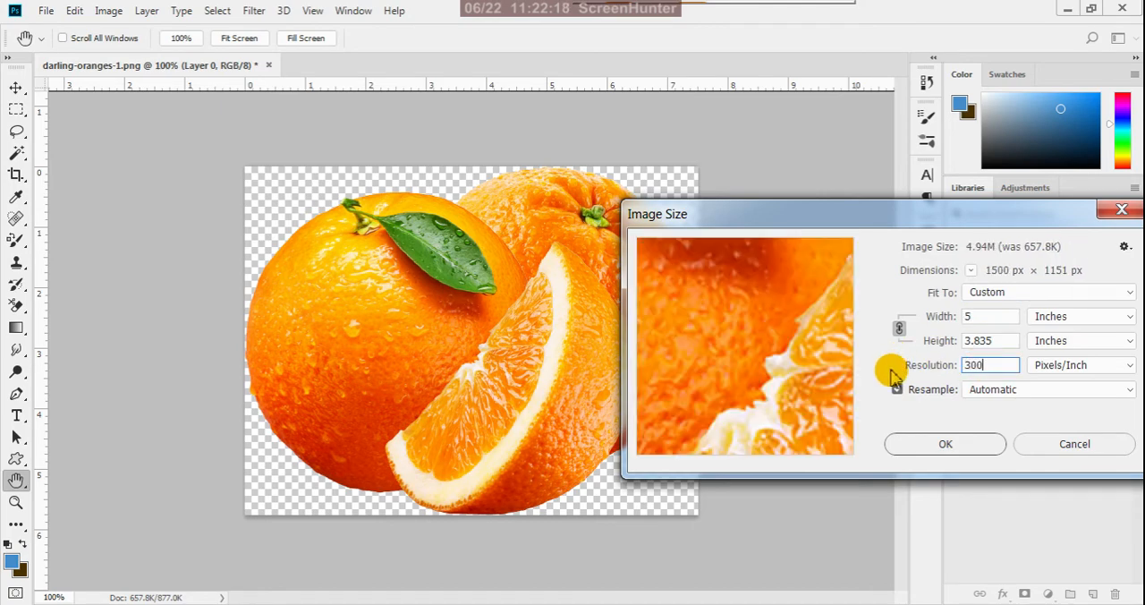
left_click(944, 445)
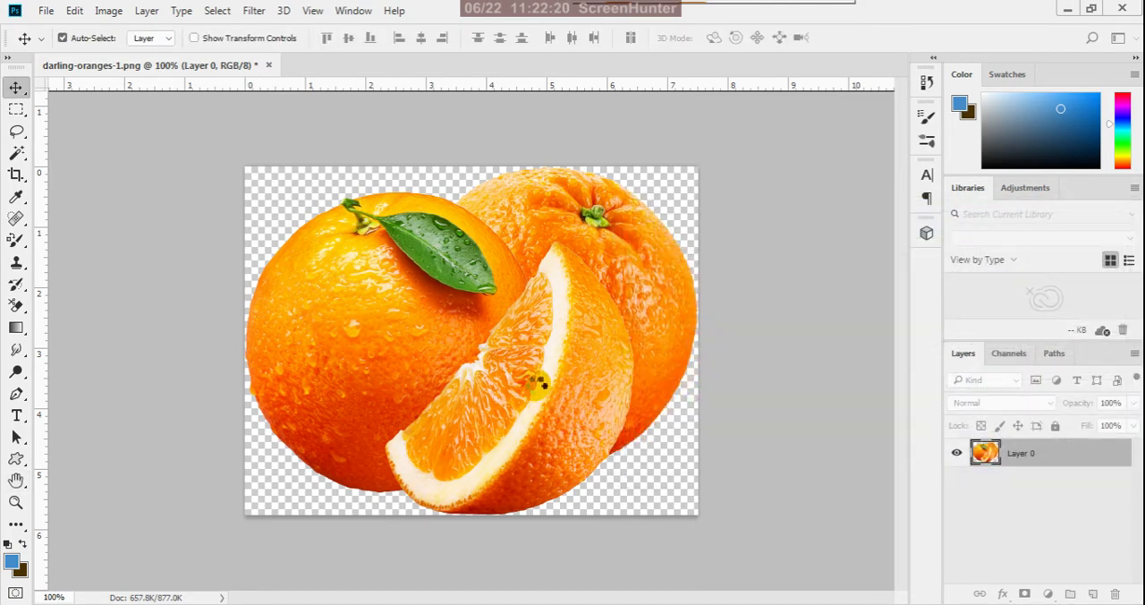
scroll(392, 319, "down", 2)
scroll(392, 323, "down", 4)
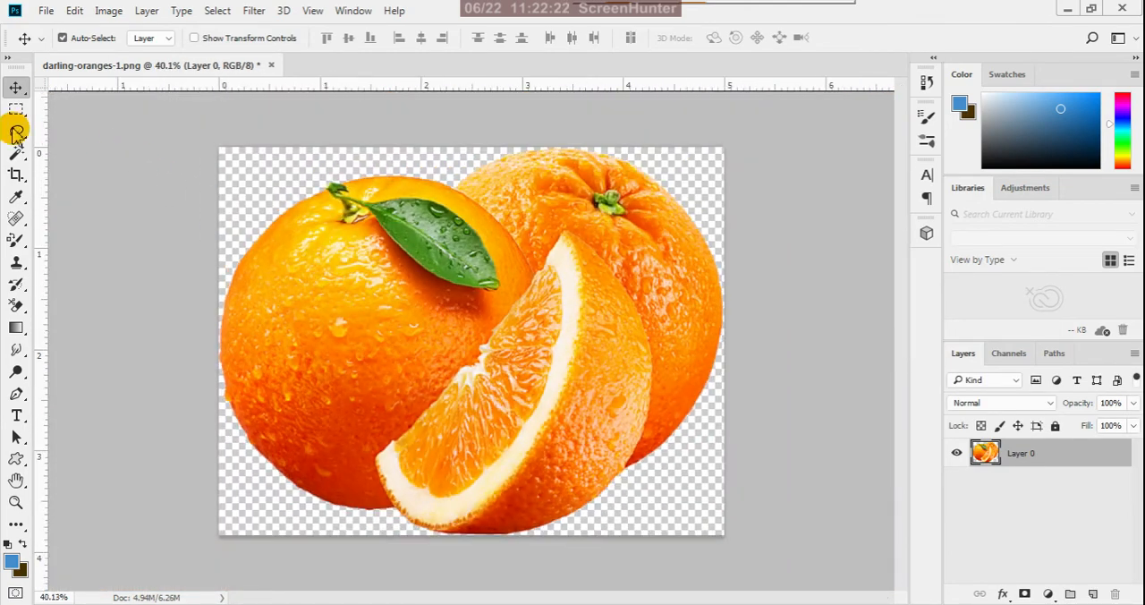
- Save the image as a PNG named darling-oranges with large file size, and close the document without saving
left_click(49, 17)
left_click(89, 232)
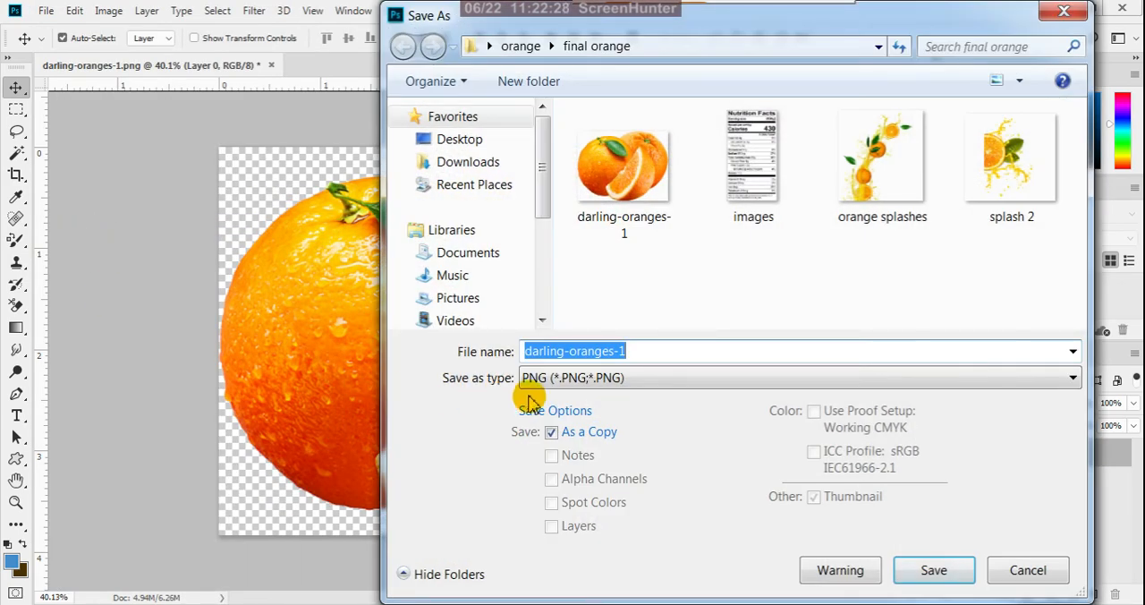
left_click(637, 353)
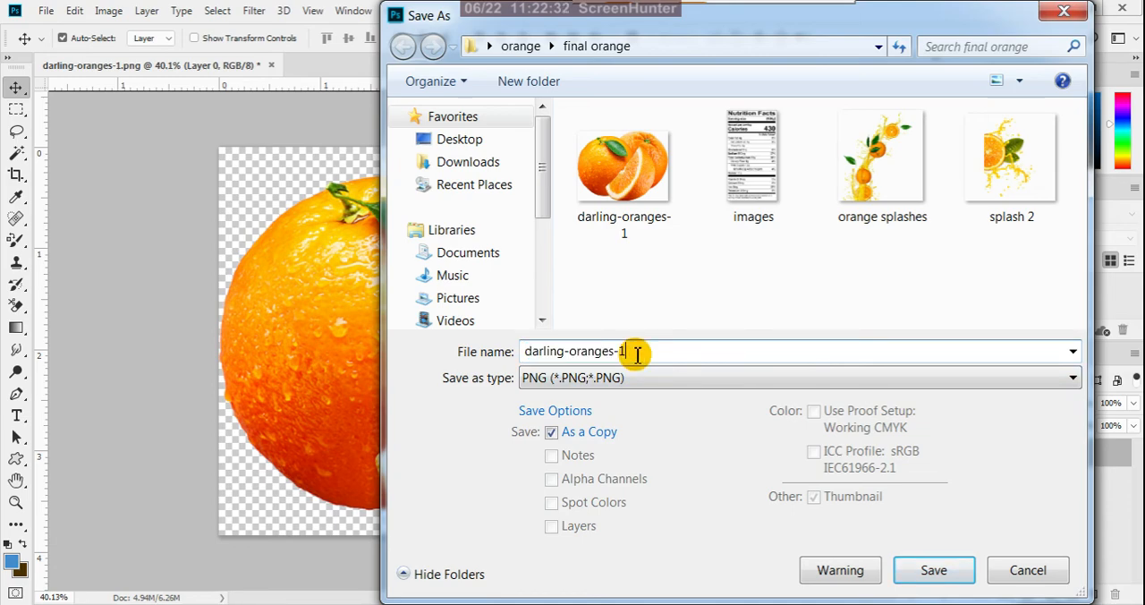
key("BackSpace")
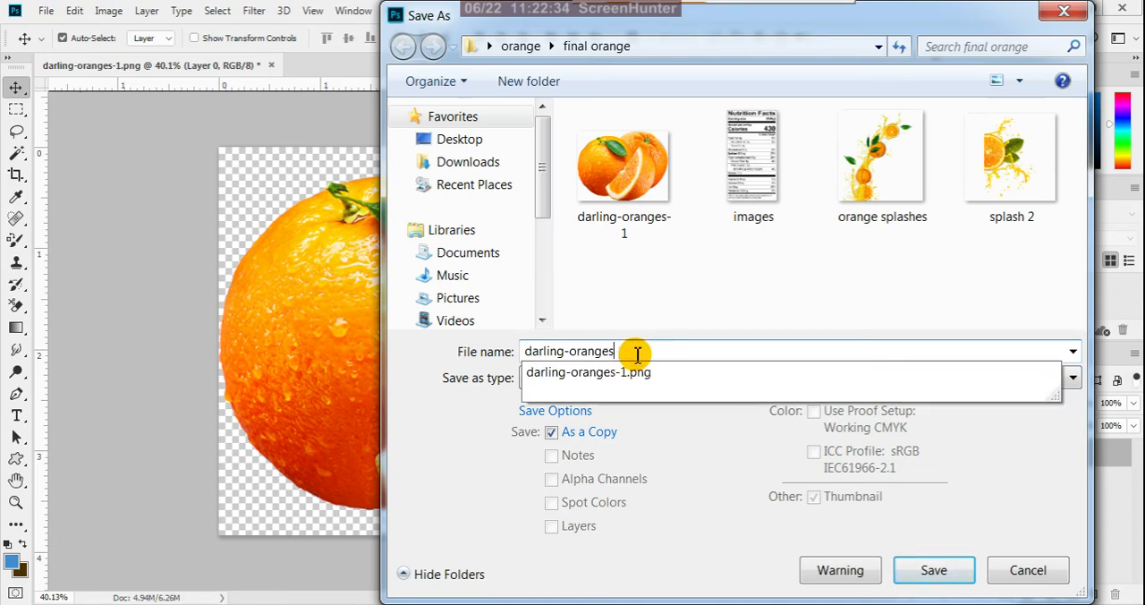
left_click(695, 450)
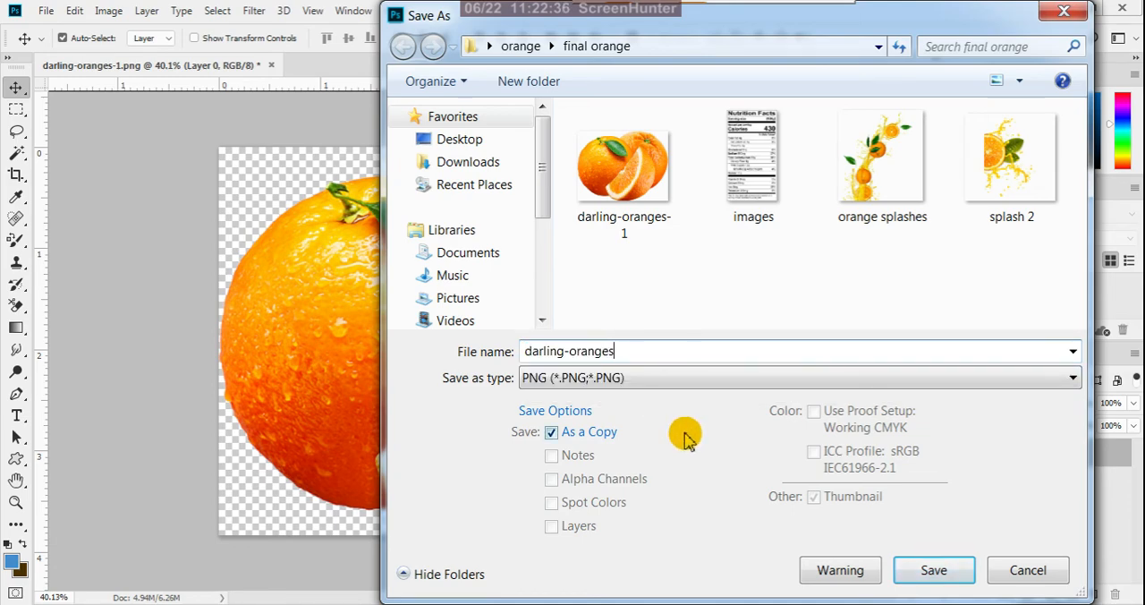
left_click(943, 575)
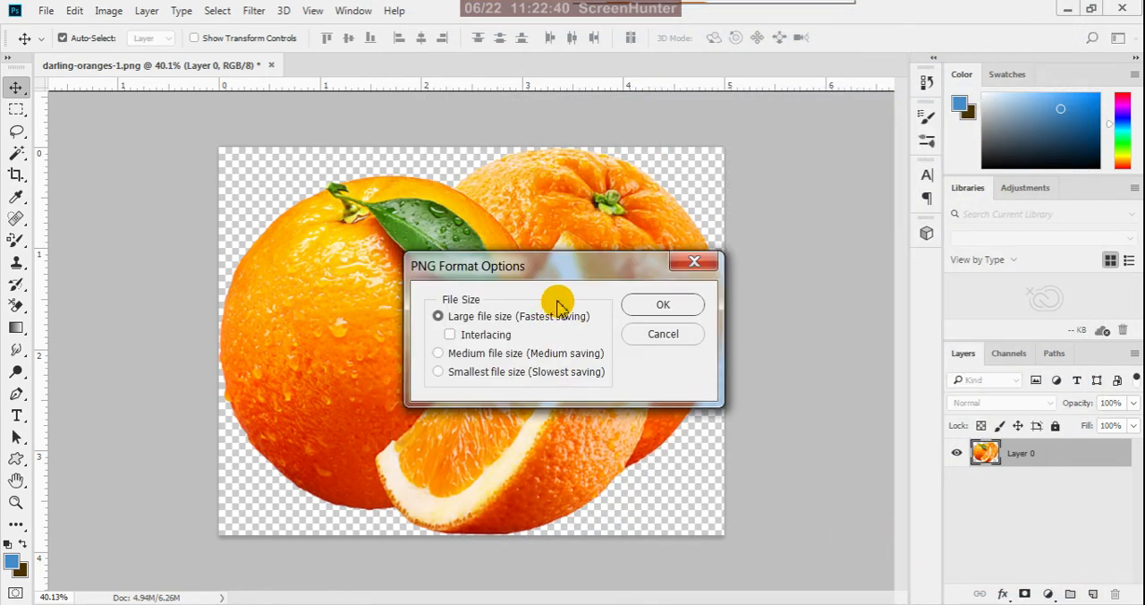
left_click(637, 306)
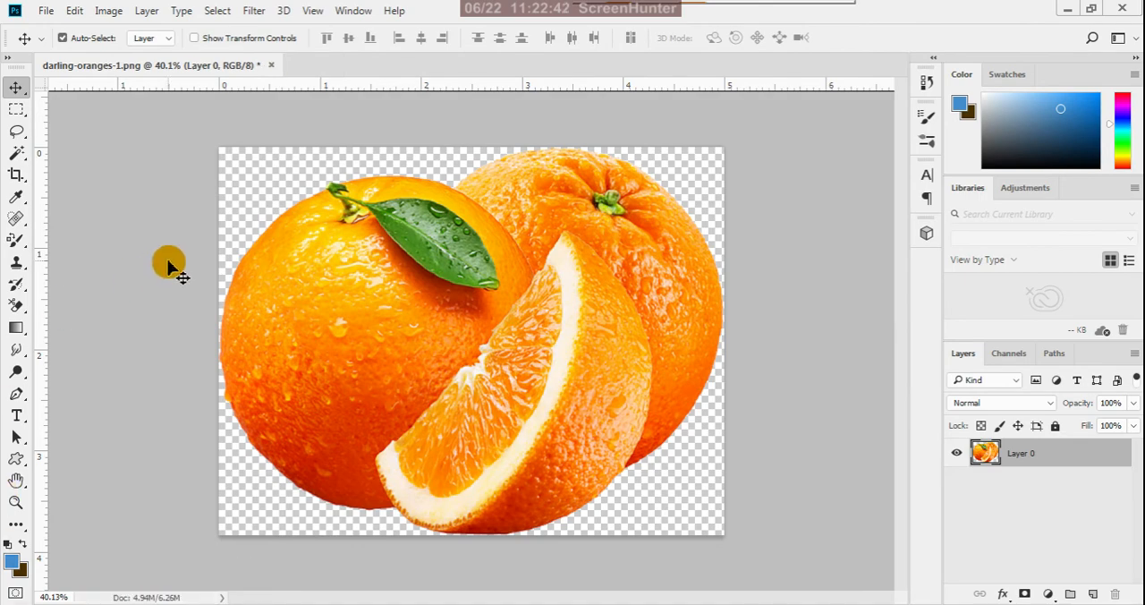
left_click(271, 66)
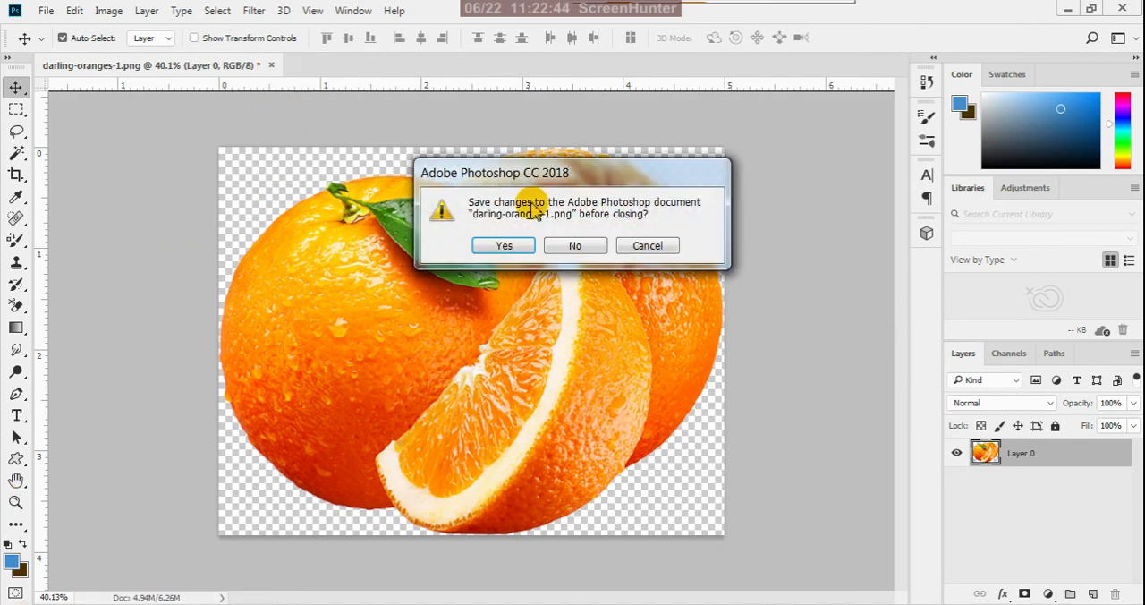
left_click(582, 248)
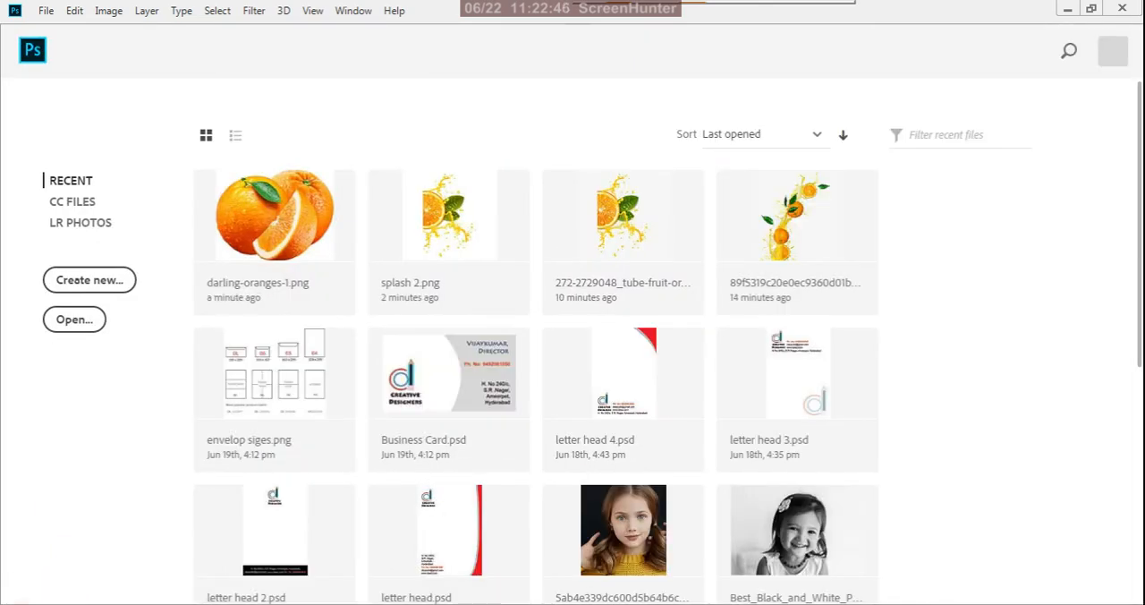
- Delete the original darling-oranges-1 image from the final orange folder
mouse_move(255, 603)
left_click(343, 544)
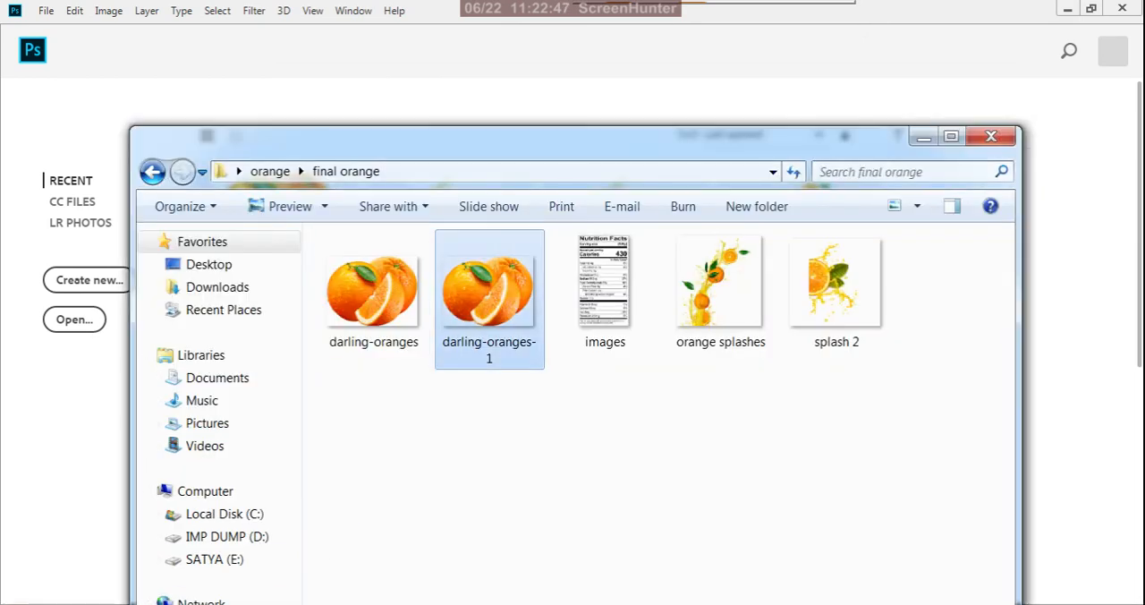
left_click(504, 469)
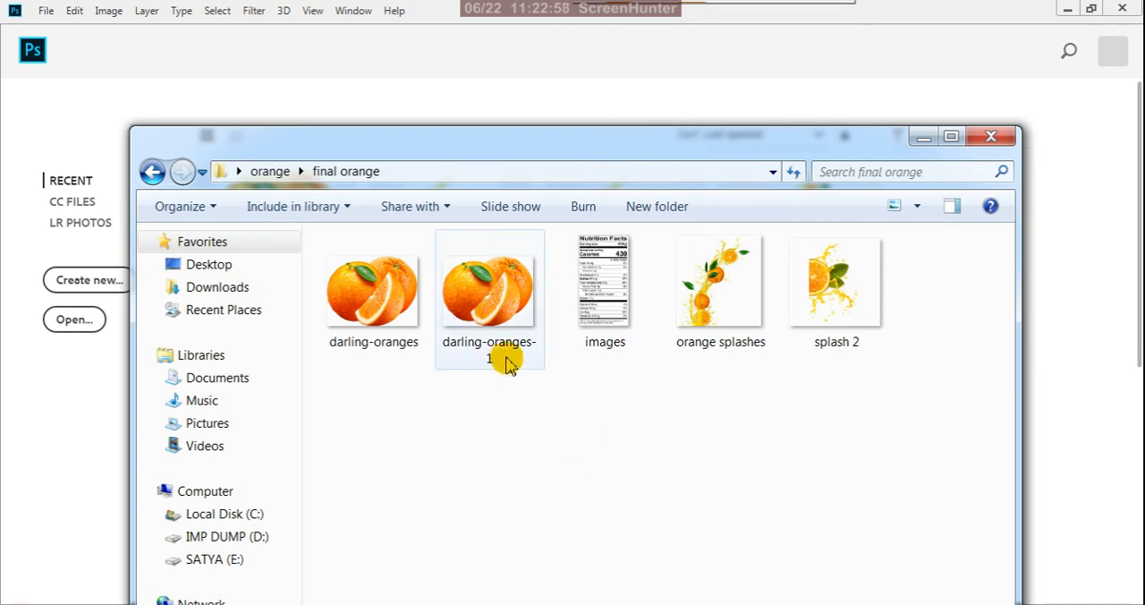
left_click(506, 358)
key("Delete")
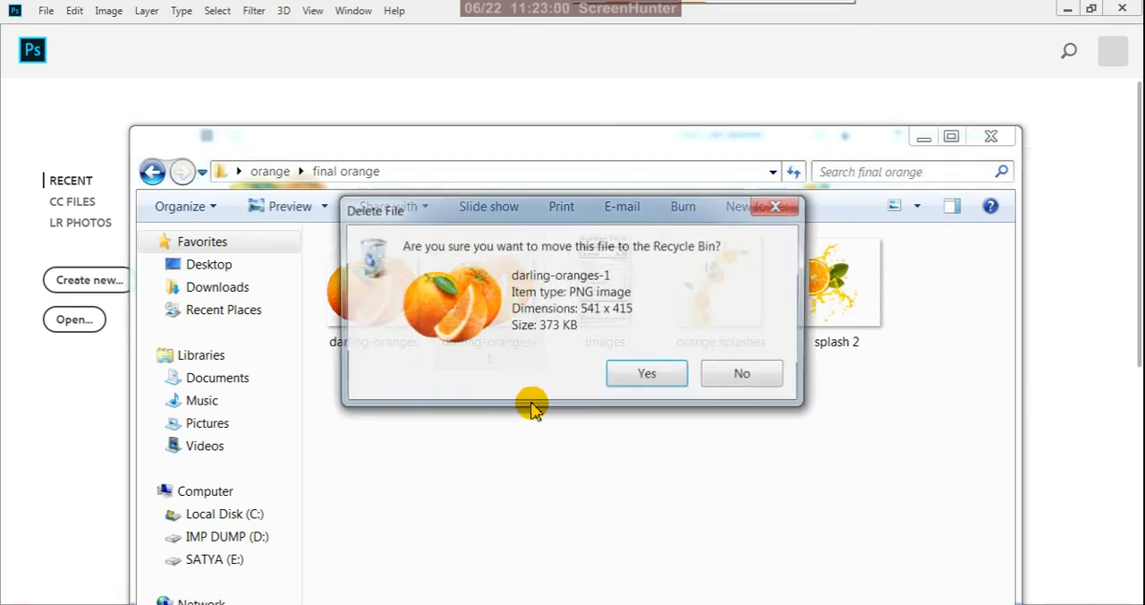
left_click(627, 381)
- Open the nutrition facts picture named images from the final orange folder in Photoshop
left_click(508, 322)
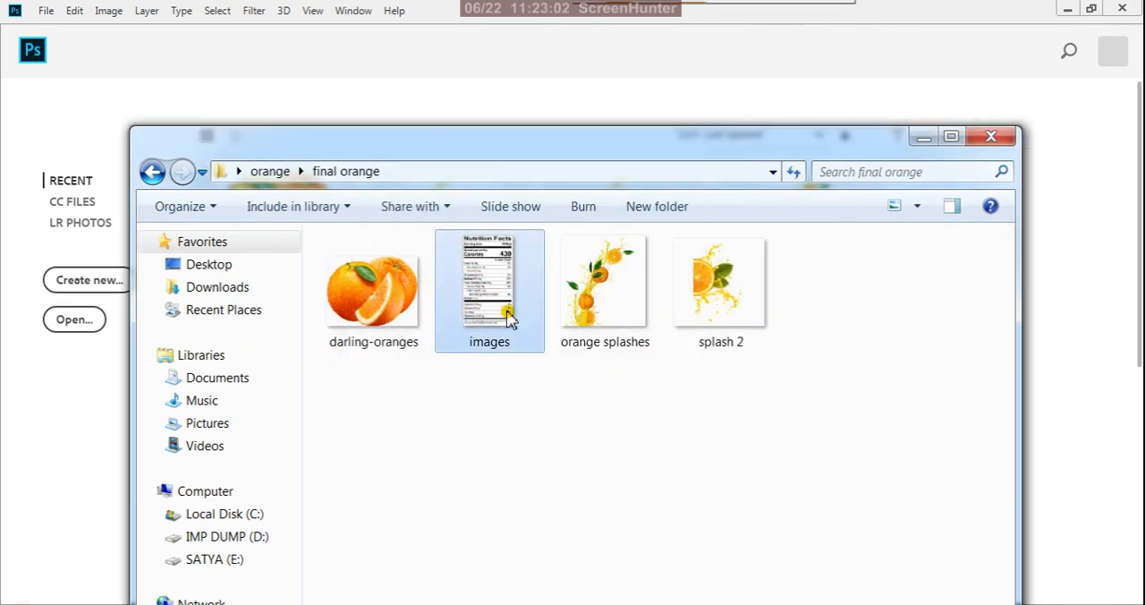
right_click(510, 314)
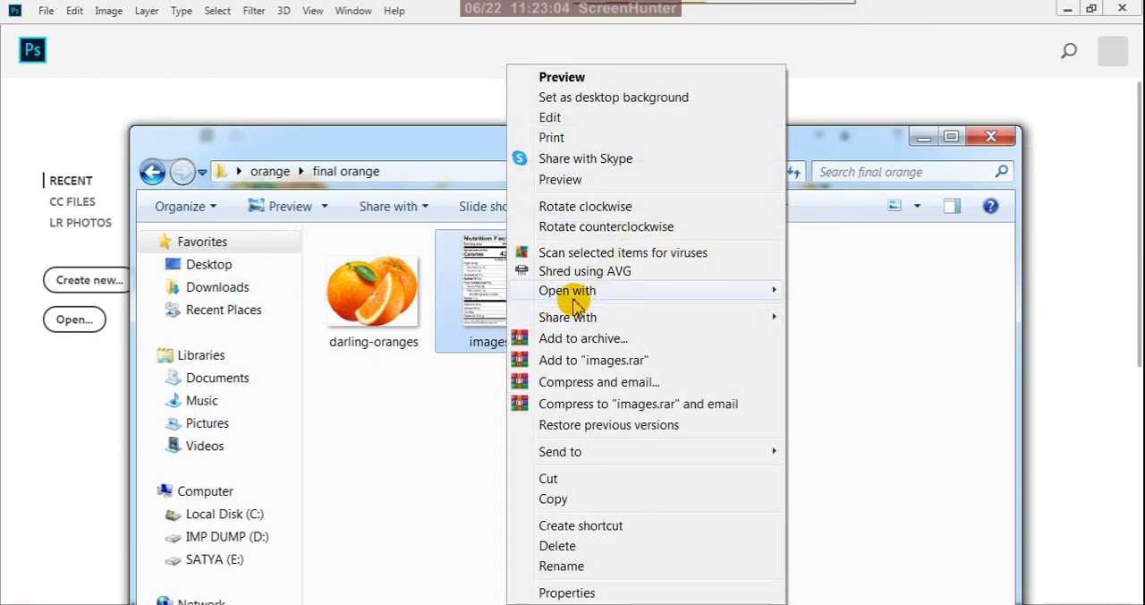
mouse_move(722, 291)
left_click(815, 335)
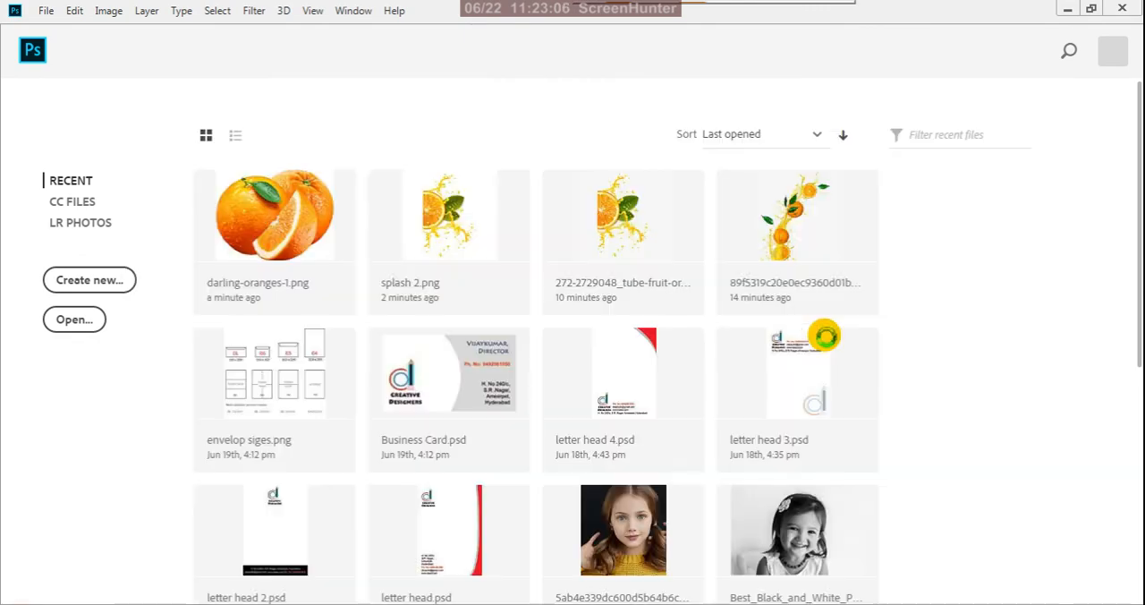
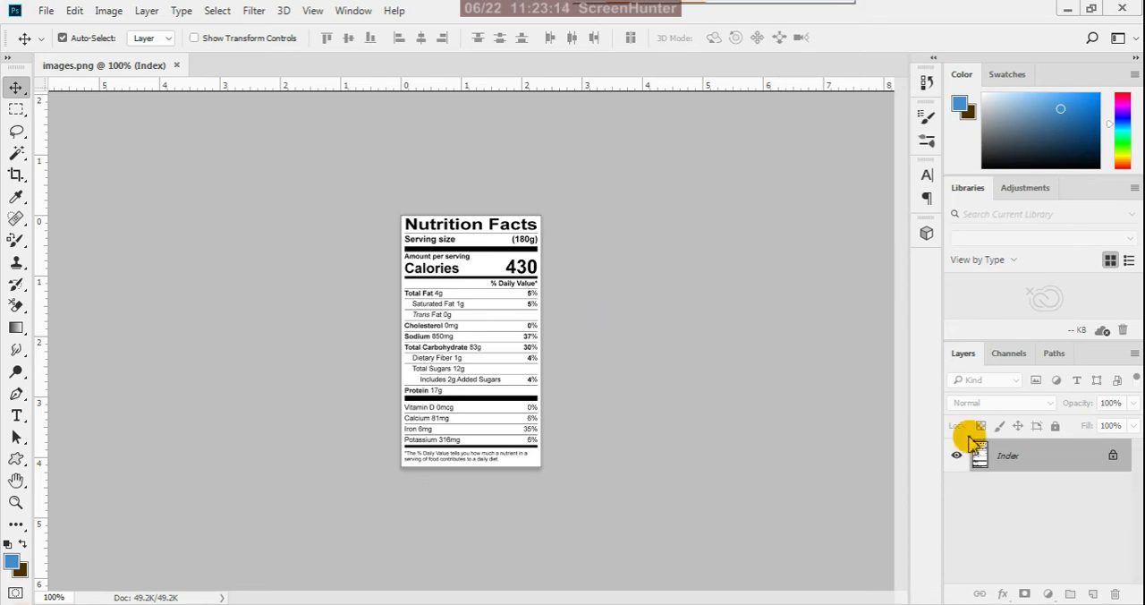
- Copy the entire nutrition facts picture into a new 167 × 300 pixel RGB document at 72 pixels/inch with a white background
left_click(17, 109)
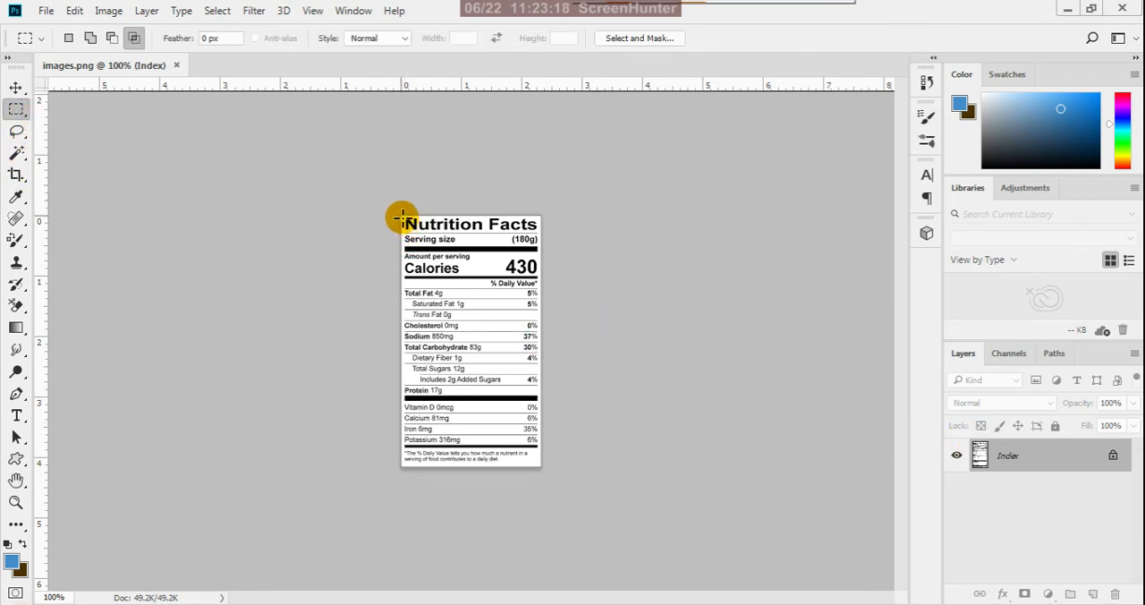
left_click_drag(402, 216, 542, 467)
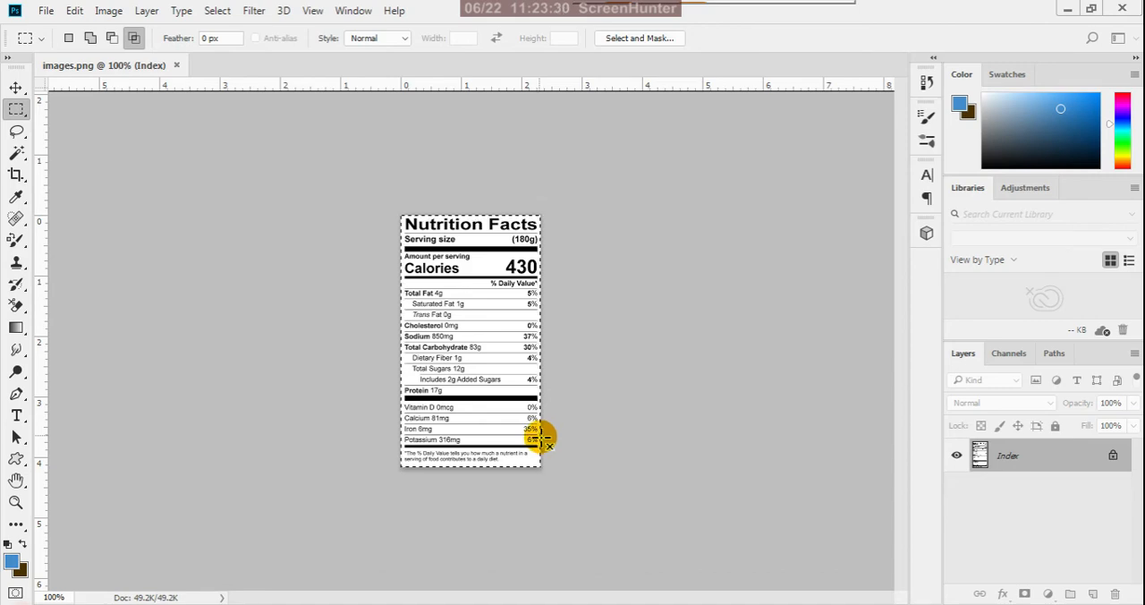
key("ctrl+n")
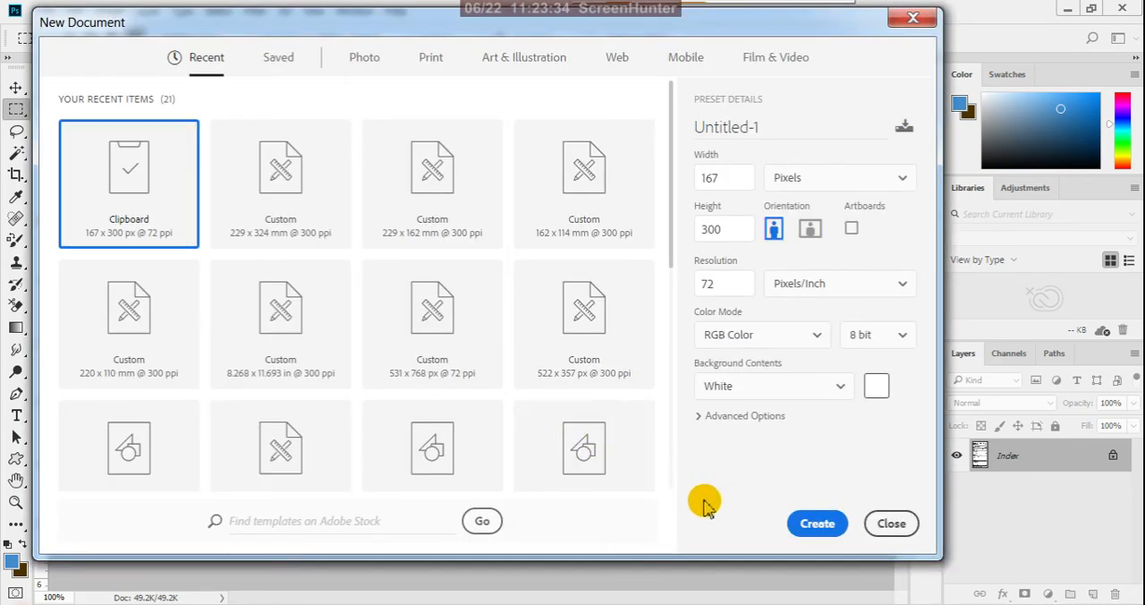
left_click(811, 527)
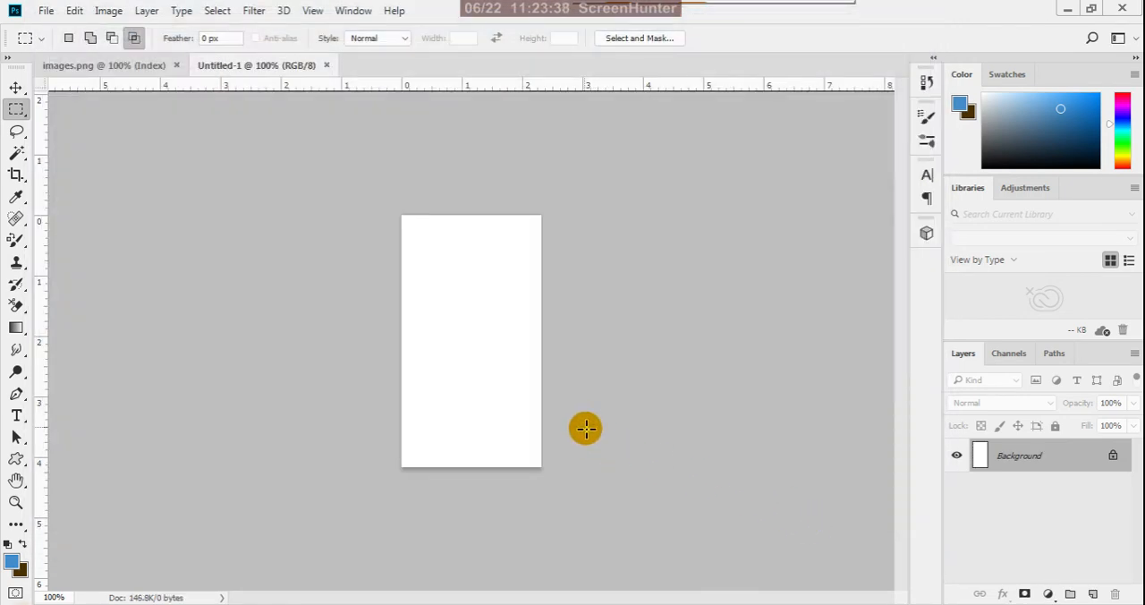
key("ctrl+v")
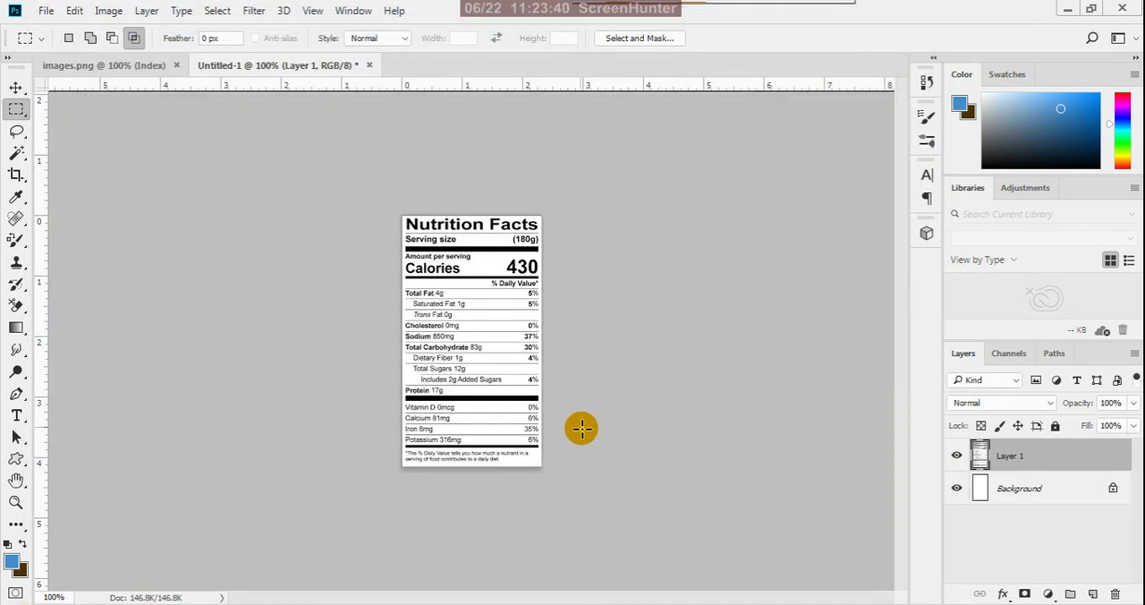
- Resize the nutrition facts document to a width of 5 inches at a resolution of 300 pixels/inch
left_click(15, 89)
scroll(505, 259, "up", 4)
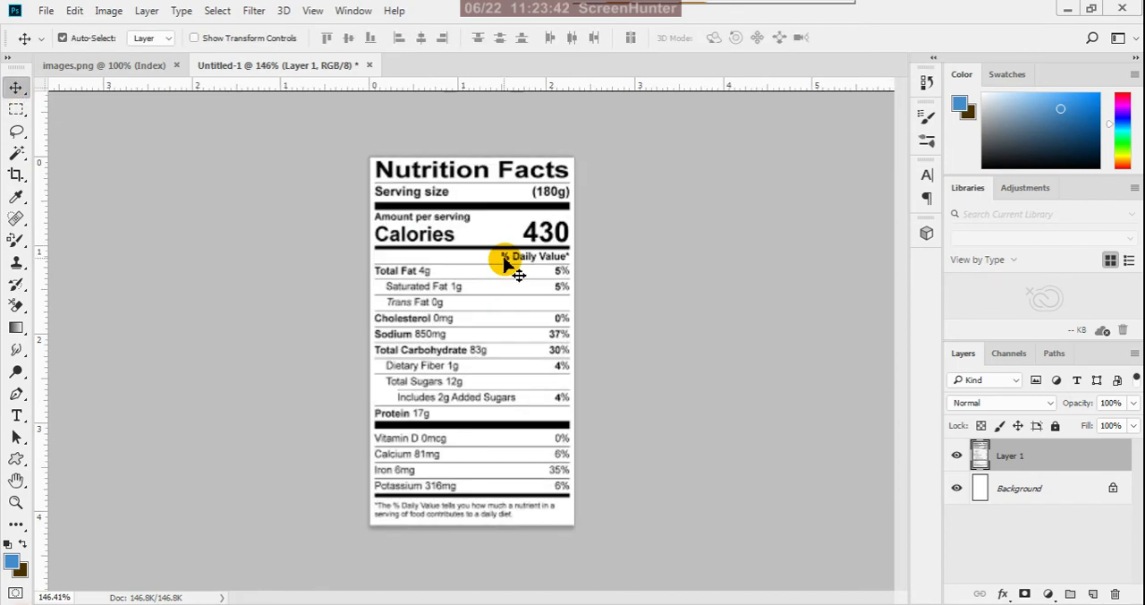
left_click(108, 11)
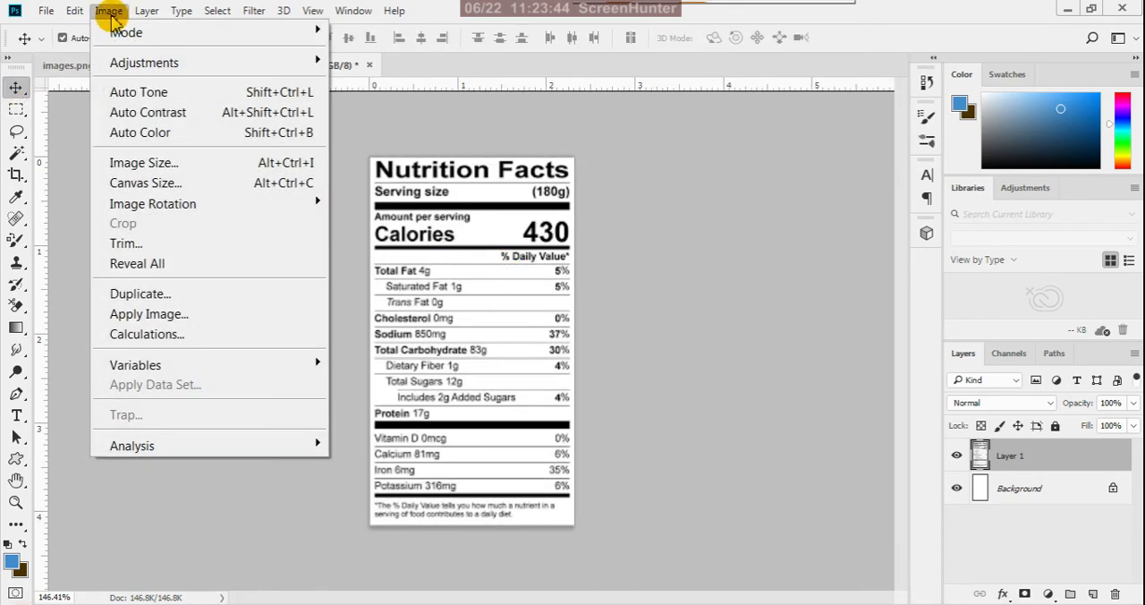
left_click(141, 163)
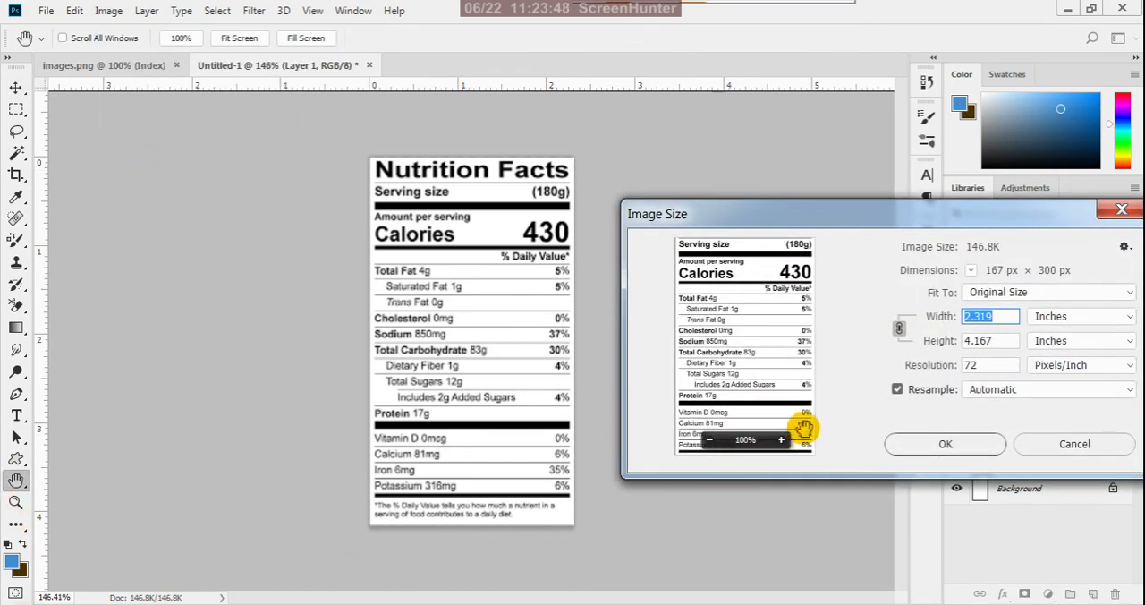
type("5")
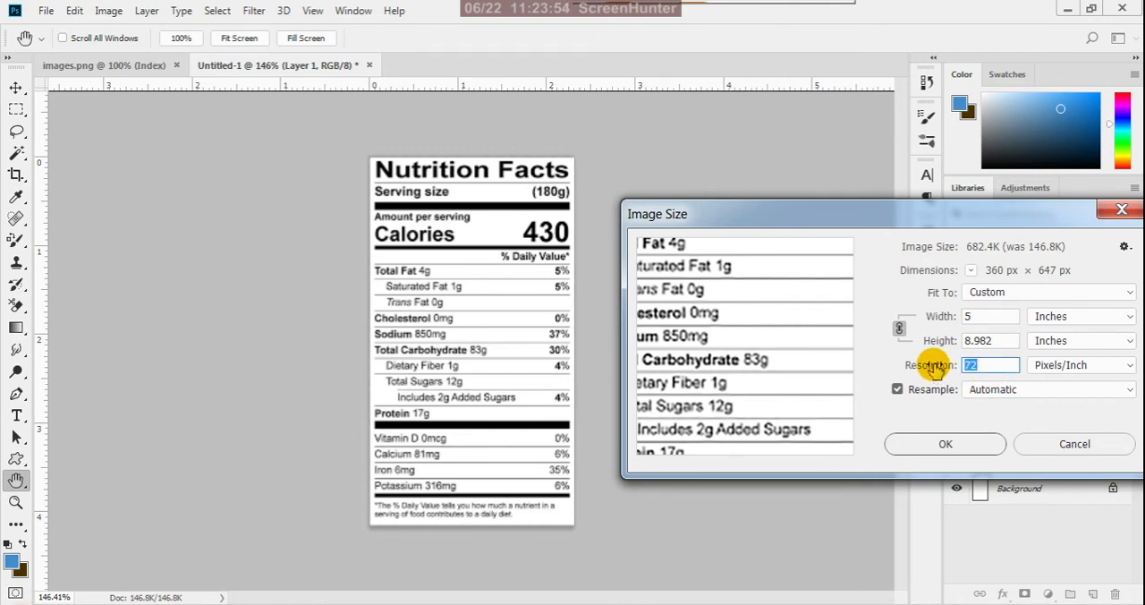
type("300")
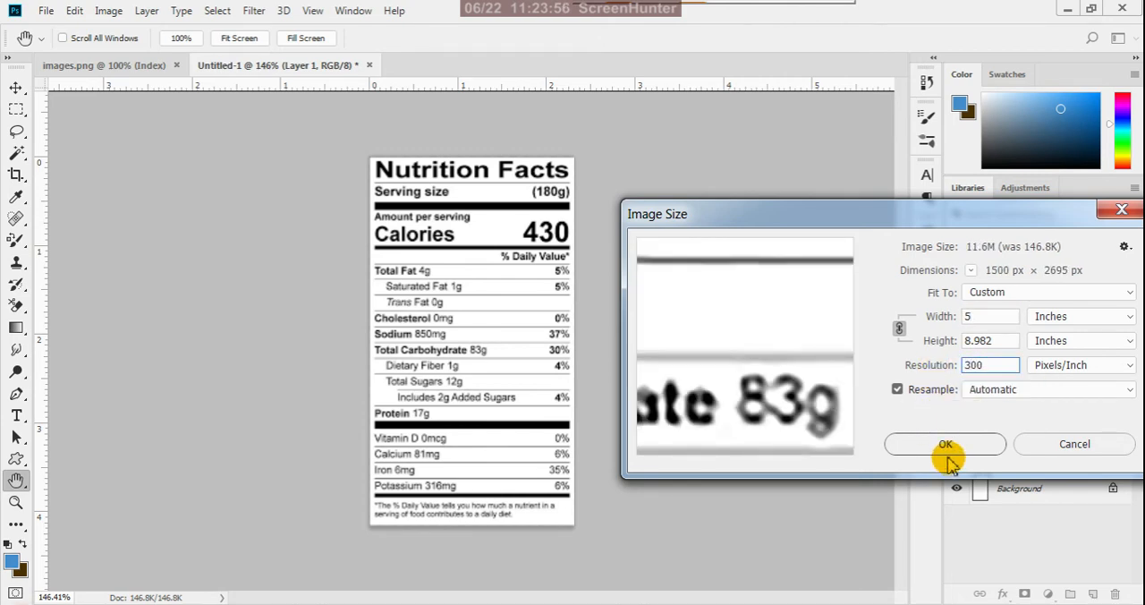
left_click(945, 444)
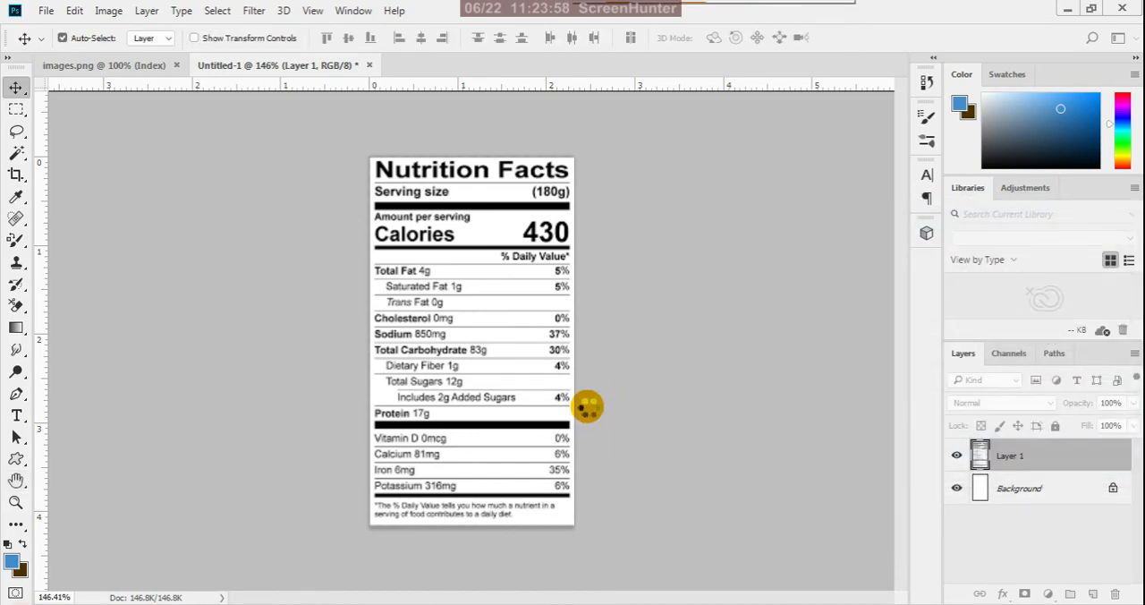
scroll(588, 408, "down", 5)
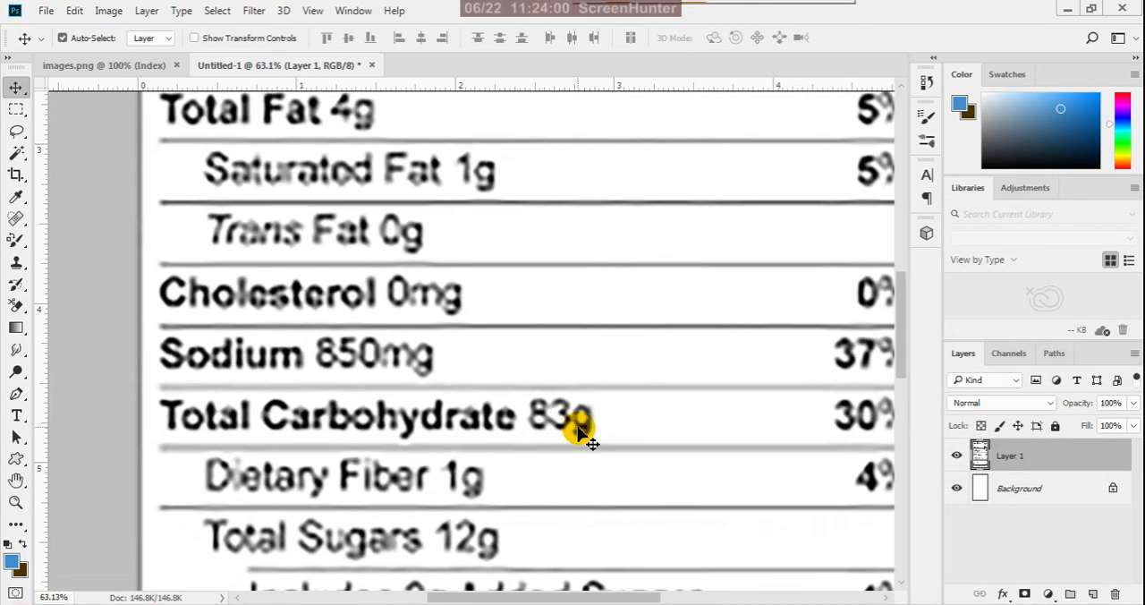
scroll(588, 433, "down", 3)
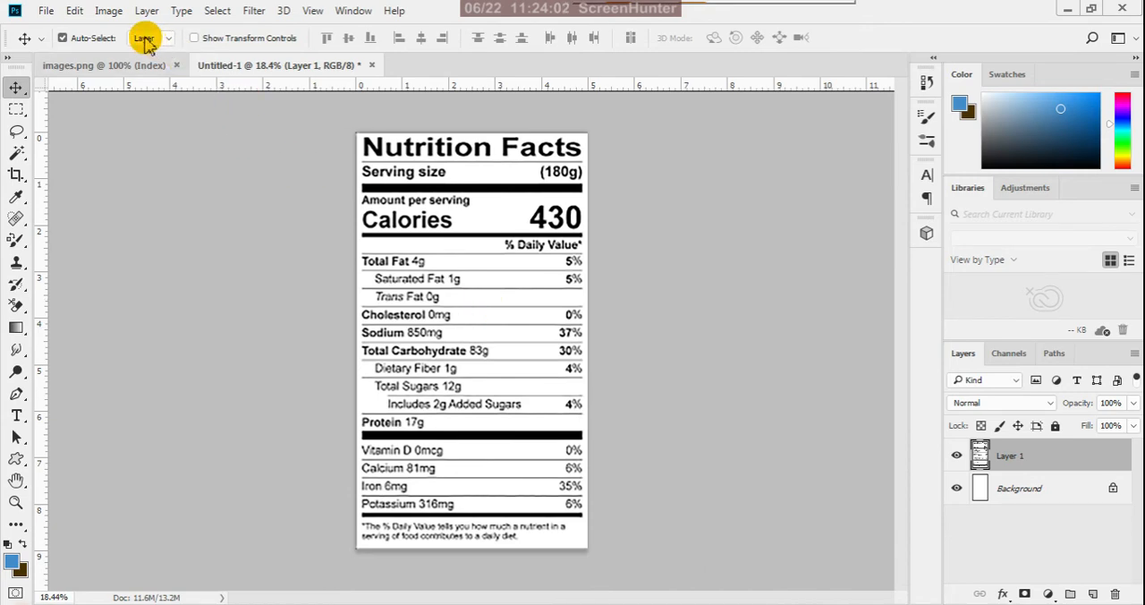
left_click(111, 11)
mouse_move(314, 65)
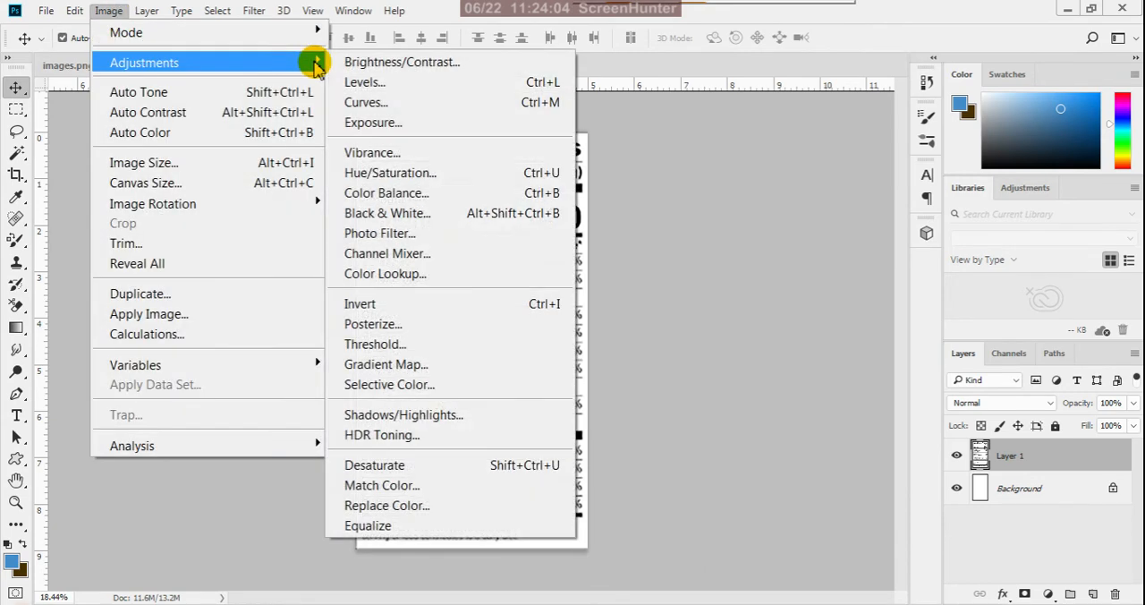
left_click(389, 214)
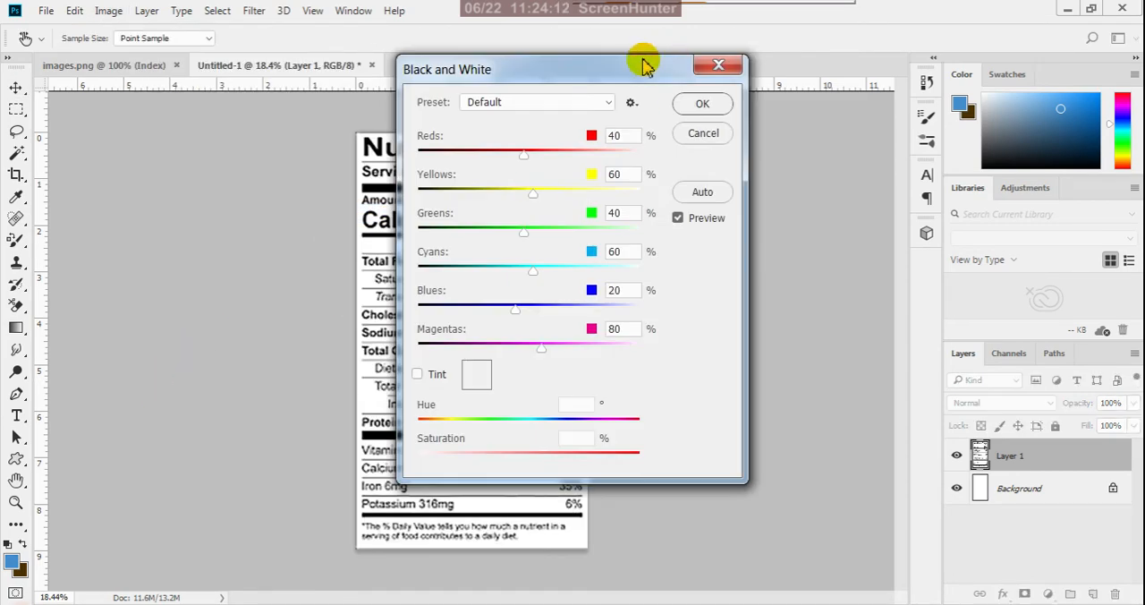
left_click_drag(638, 73, 866, 170)
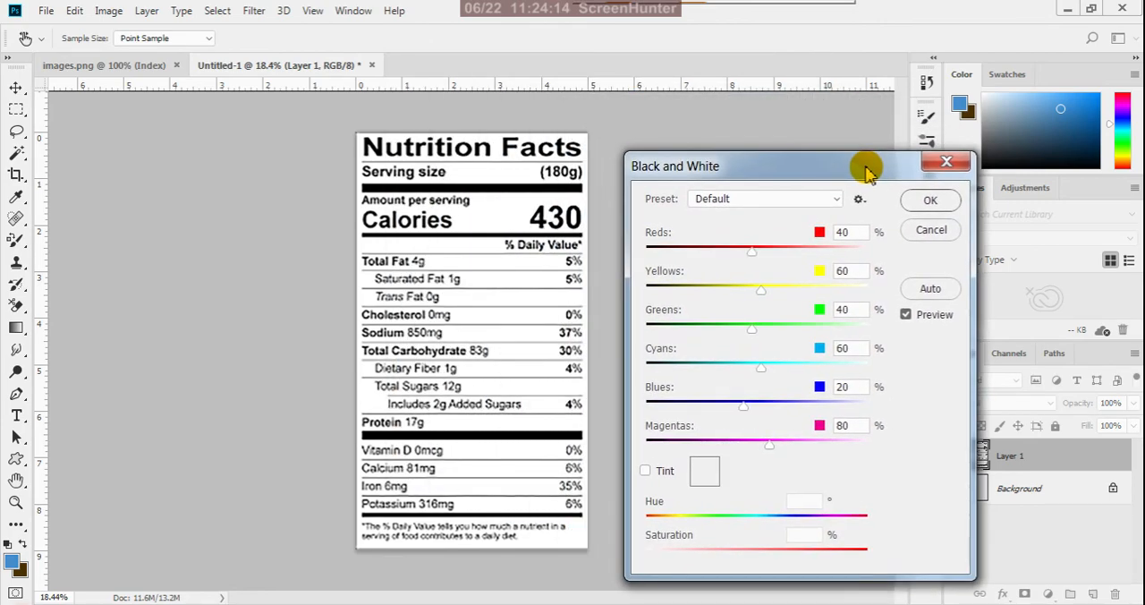
left_click(927, 229)
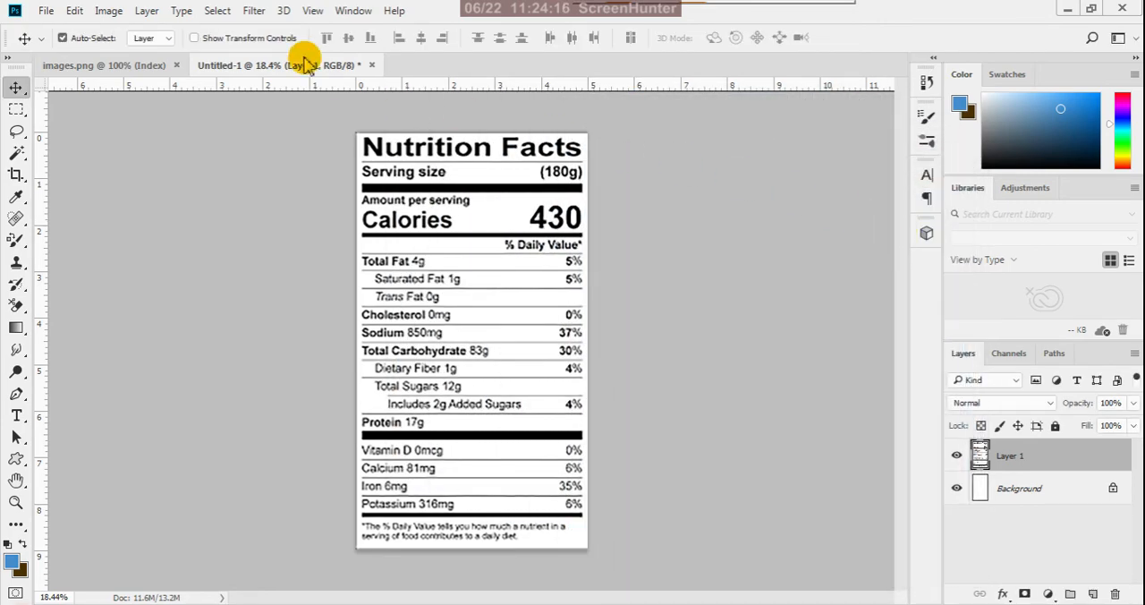
left_click(108, 10)
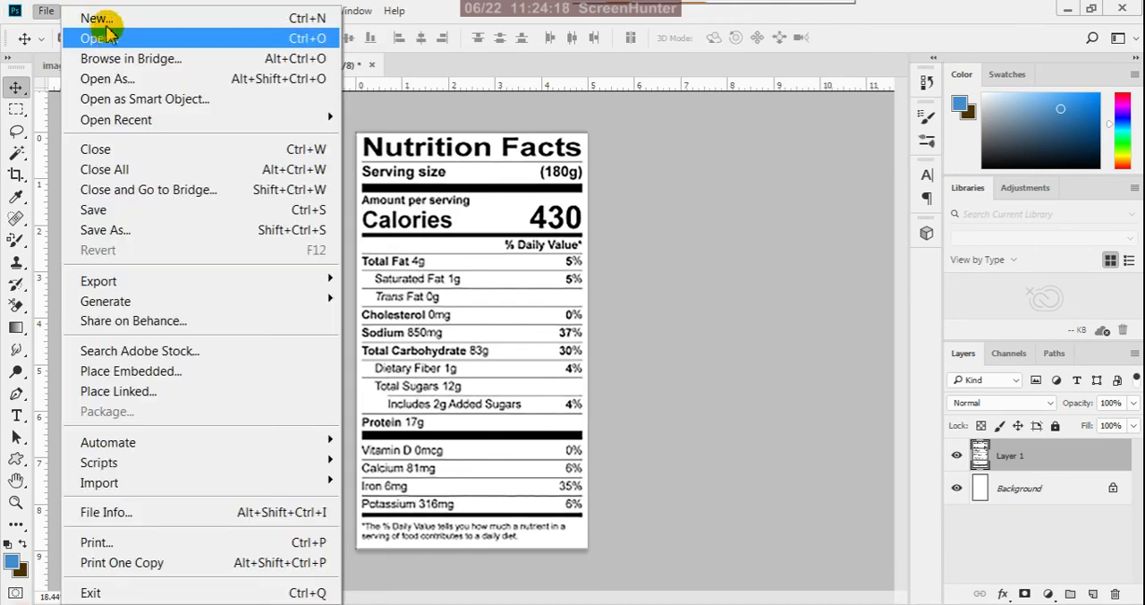
left_click(517, 16)
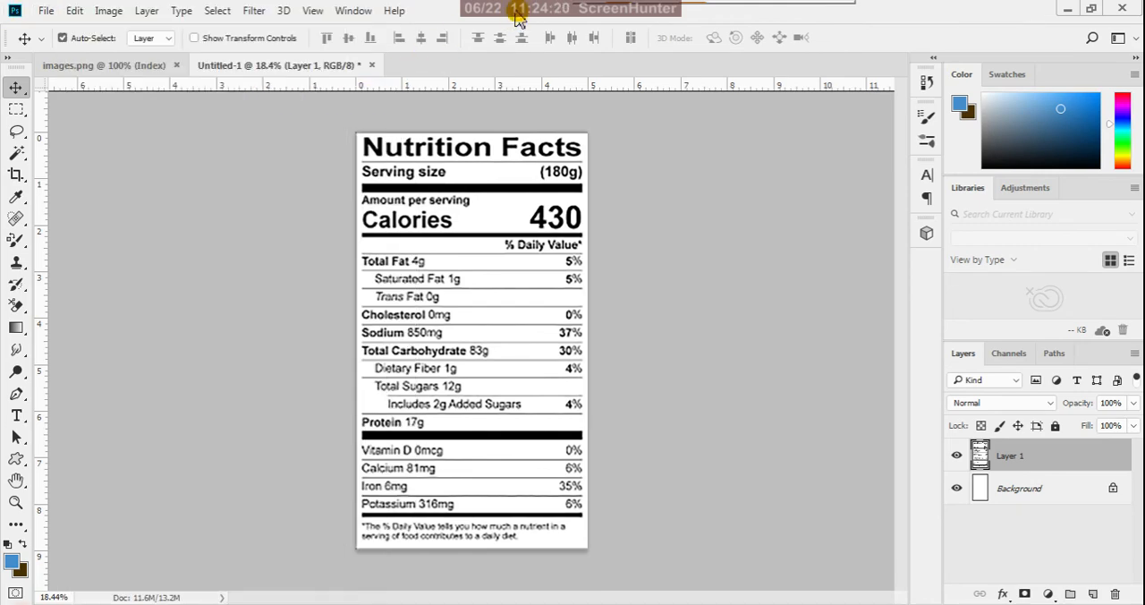
- Apply a Color Balance adjustment to the nutrition facts layer's midtones with color levels +29, -14 and -23
left_click(108, 10)
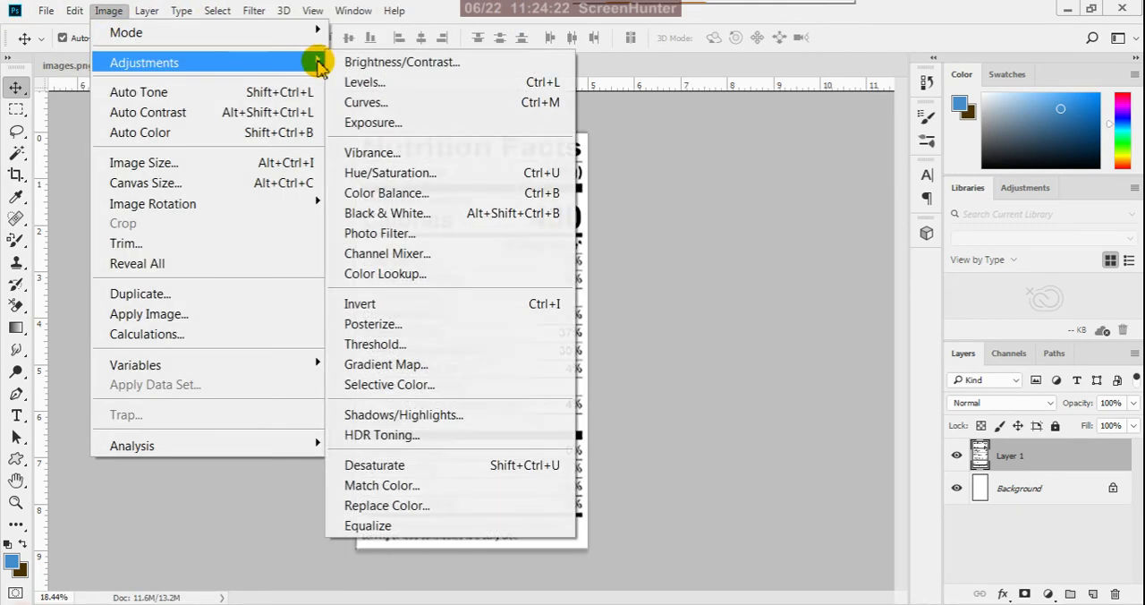
left_click(391, 194)
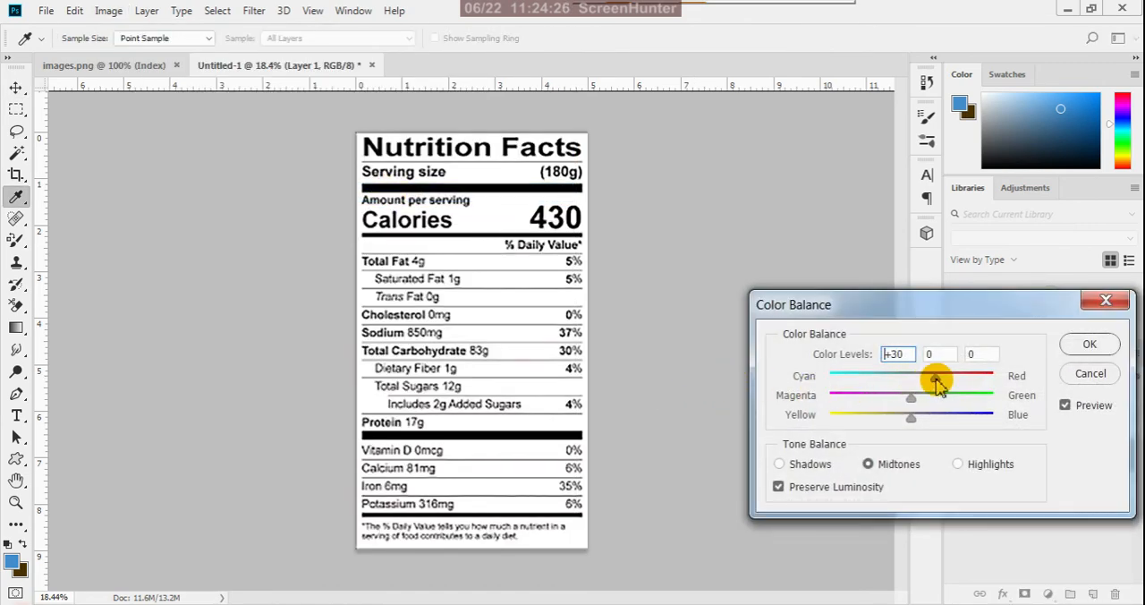
left_click_drag(934, 378, 934, 378)
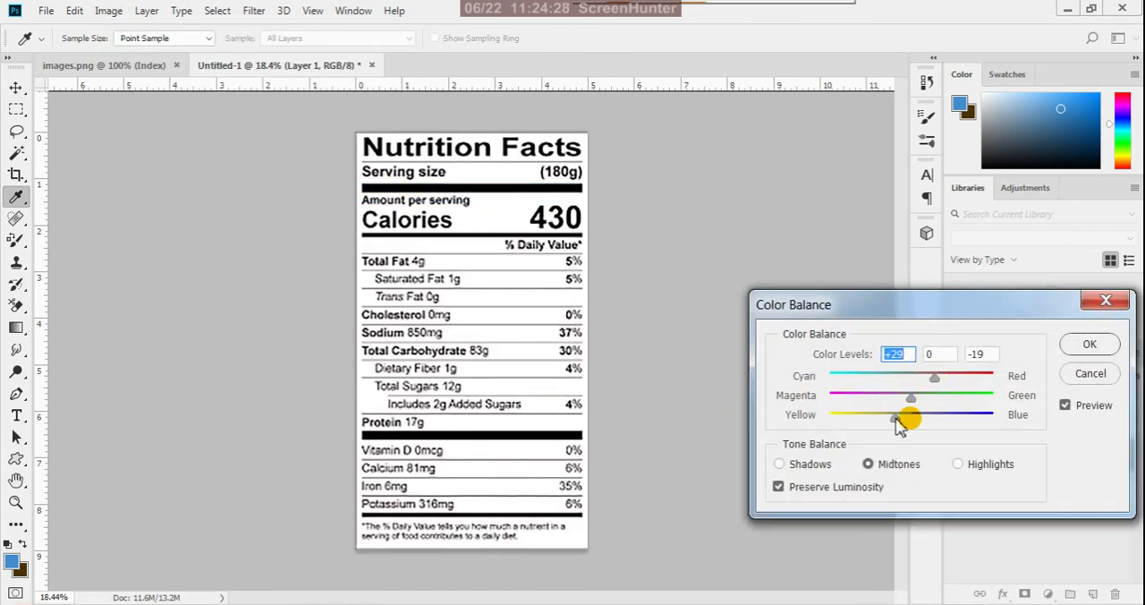
left_click_drag(896, 419, 900, 415)
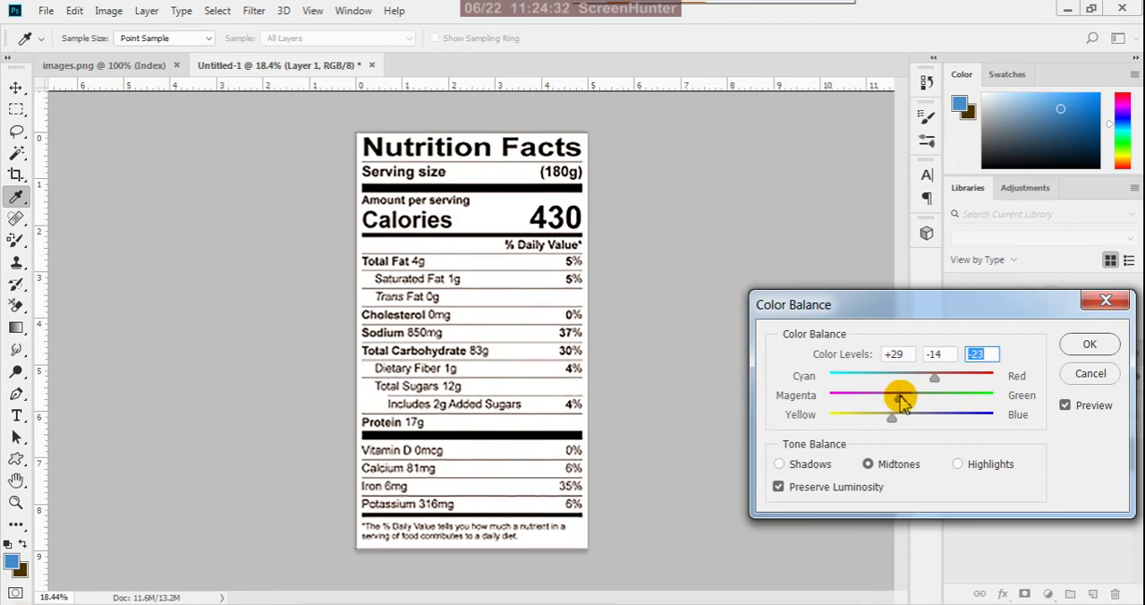
left_click(1088, 344)
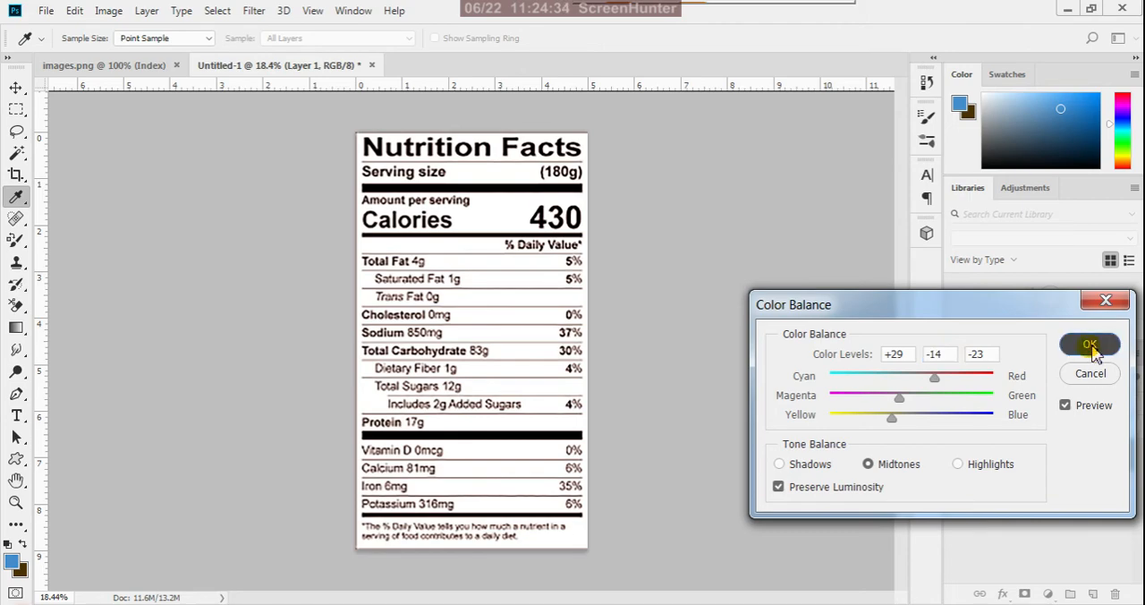
key("v")
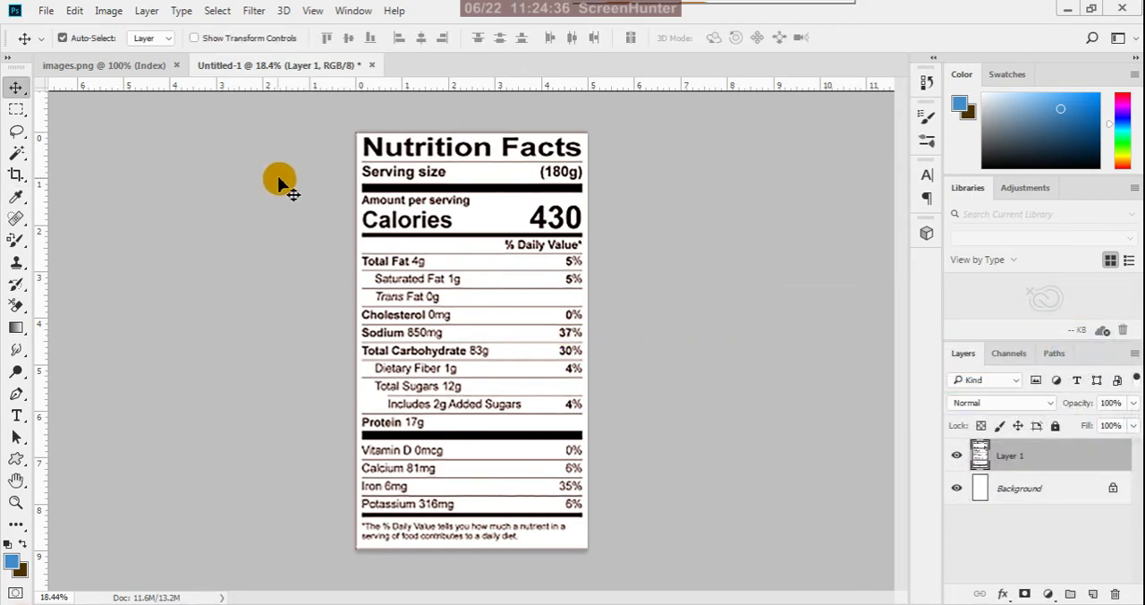
- Save the nutrition facts image as a PNG named chart in the final orange folder with large file size
left_click(45, 11)
left_click(84, 231)
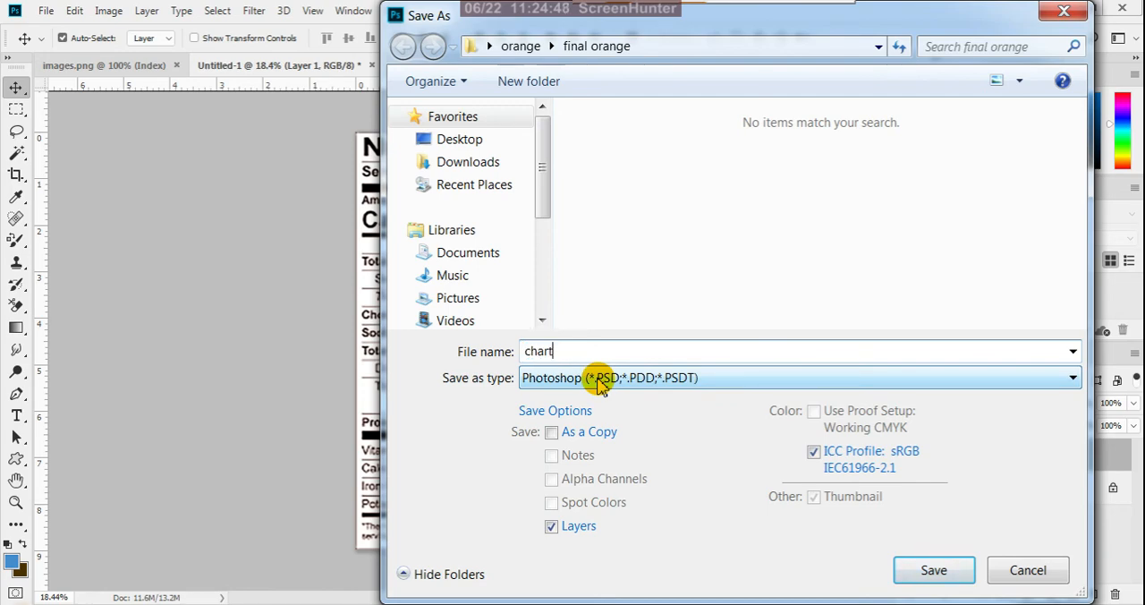
left_click(605, 384)
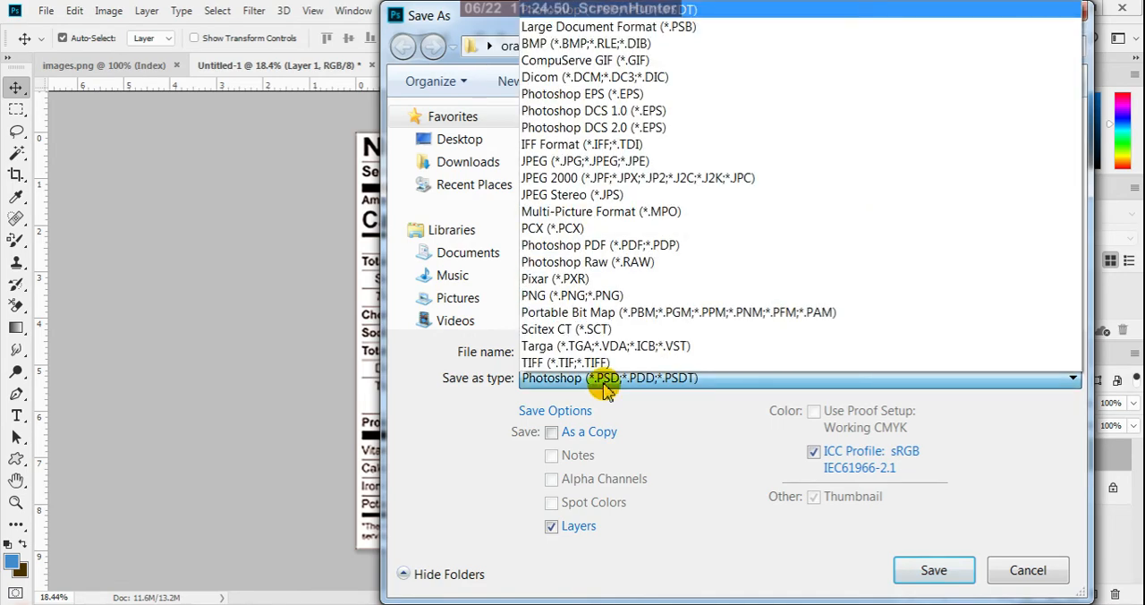
left_click(591, 296)
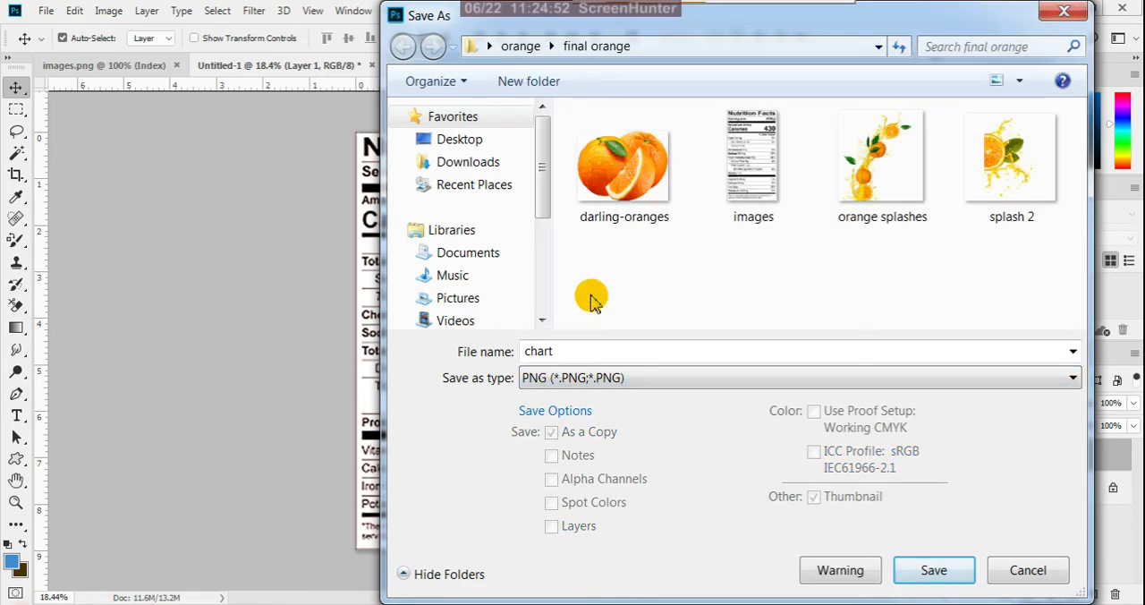
left_click(917, 571)
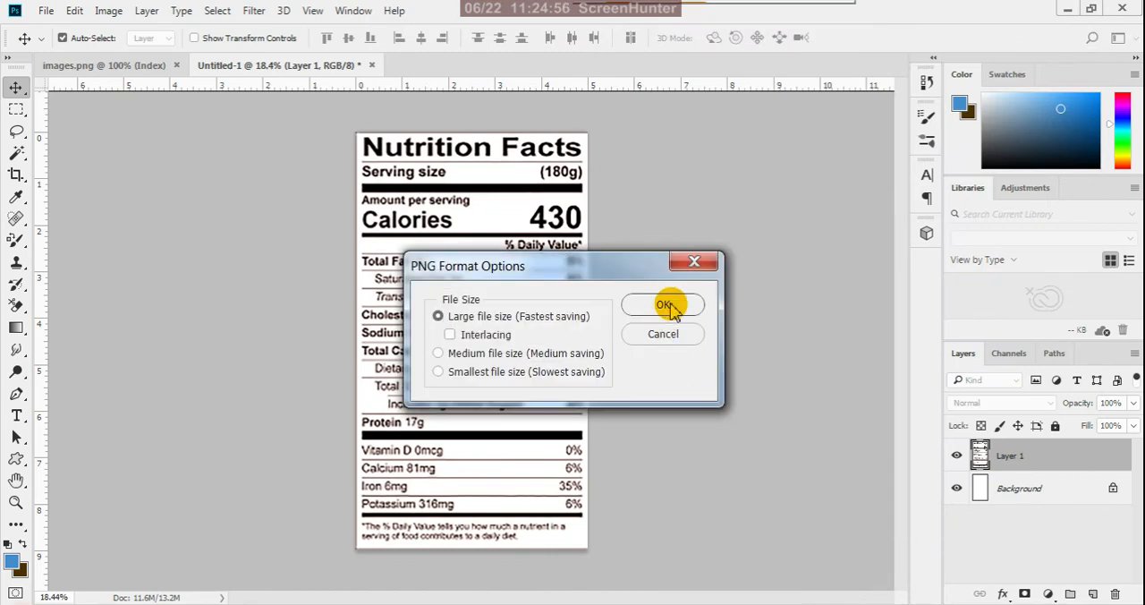
left_click(662, 306)
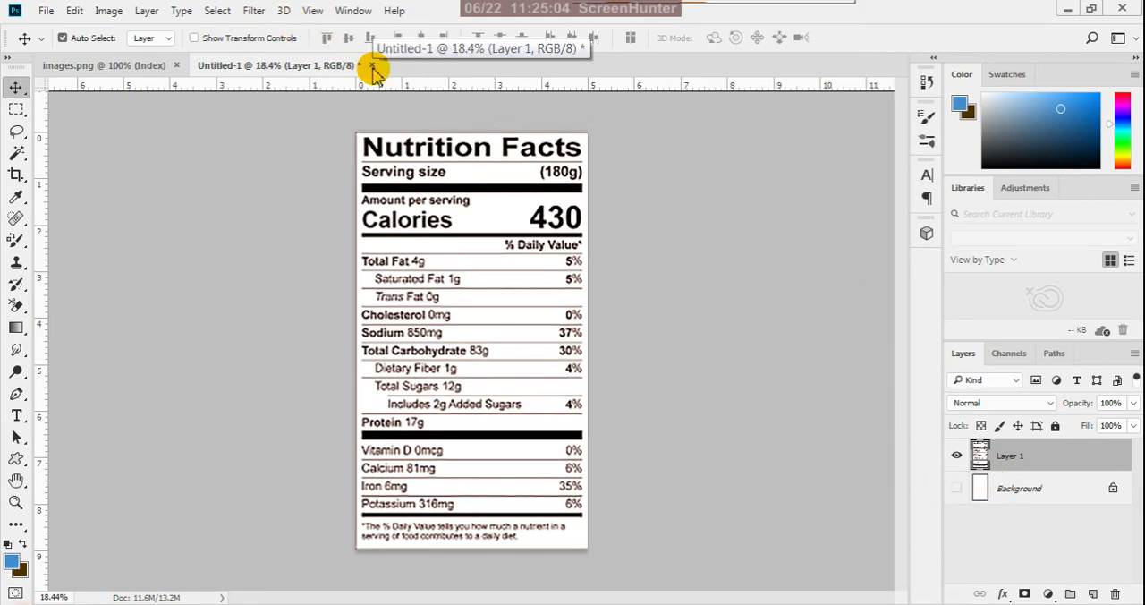
- Save the nutrition facts image again as a PNG named chart in the final orange folder, replacing the existing file
left_click(46, 11)
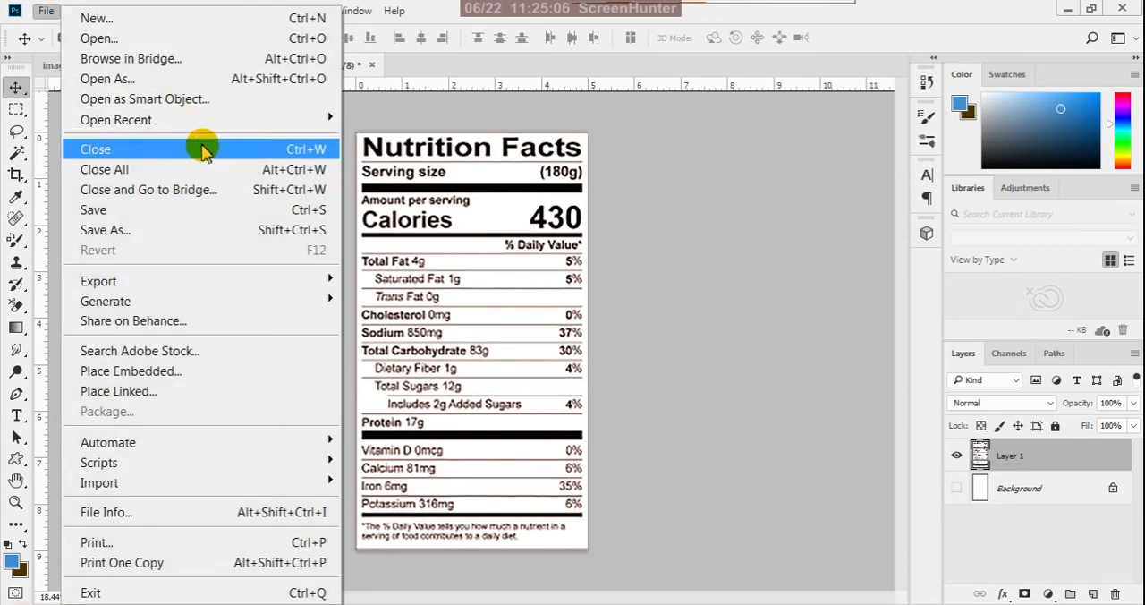
left_click(205, 230)
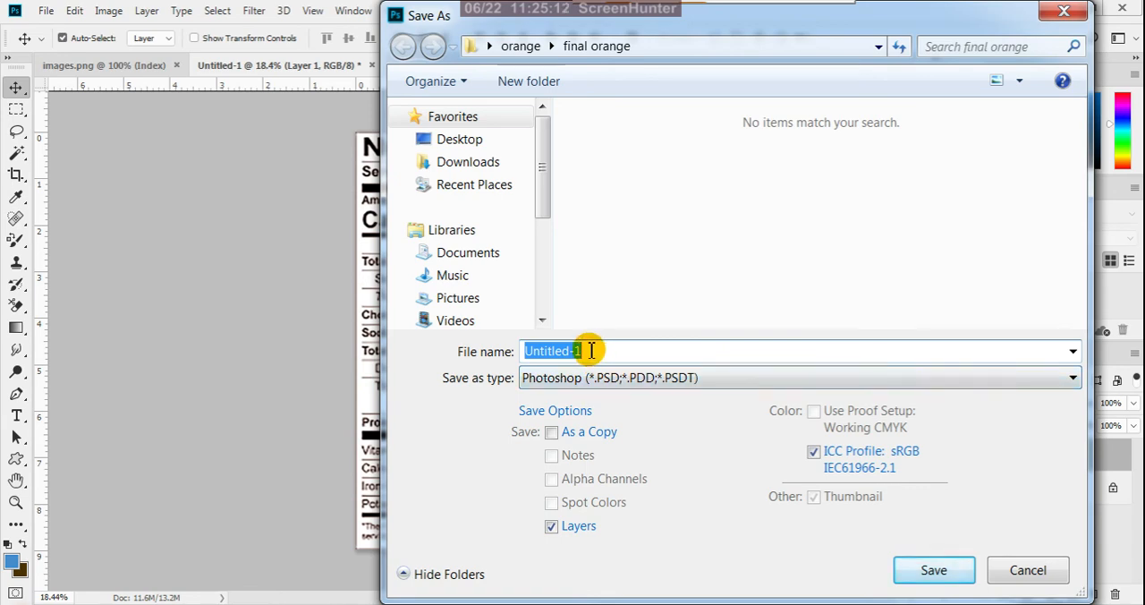
type("c")
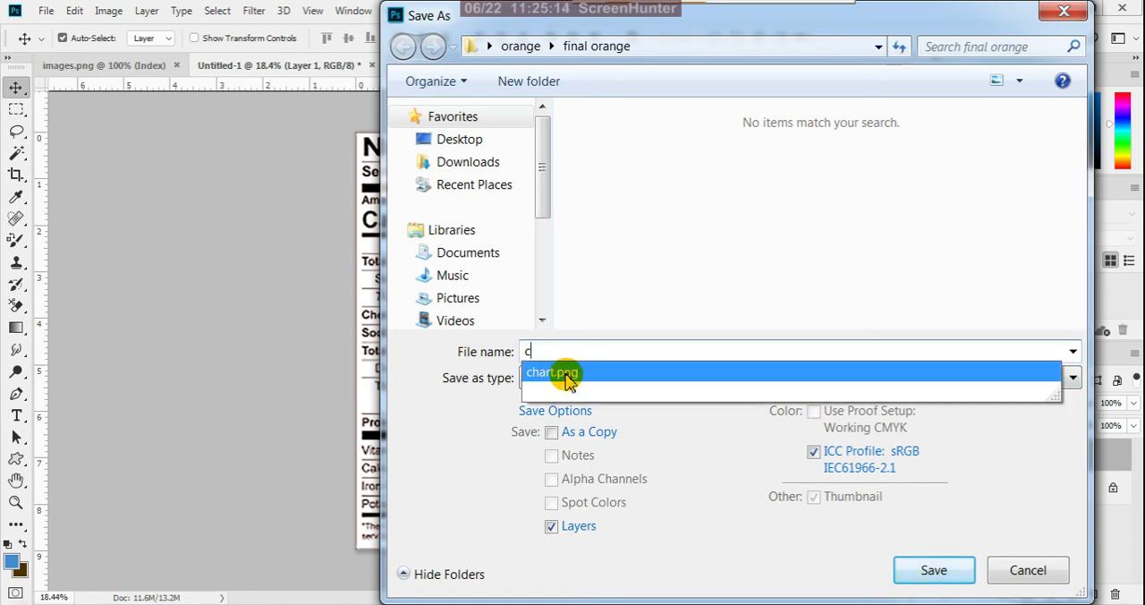
left_click(565, 379)
left_click(569, 379)
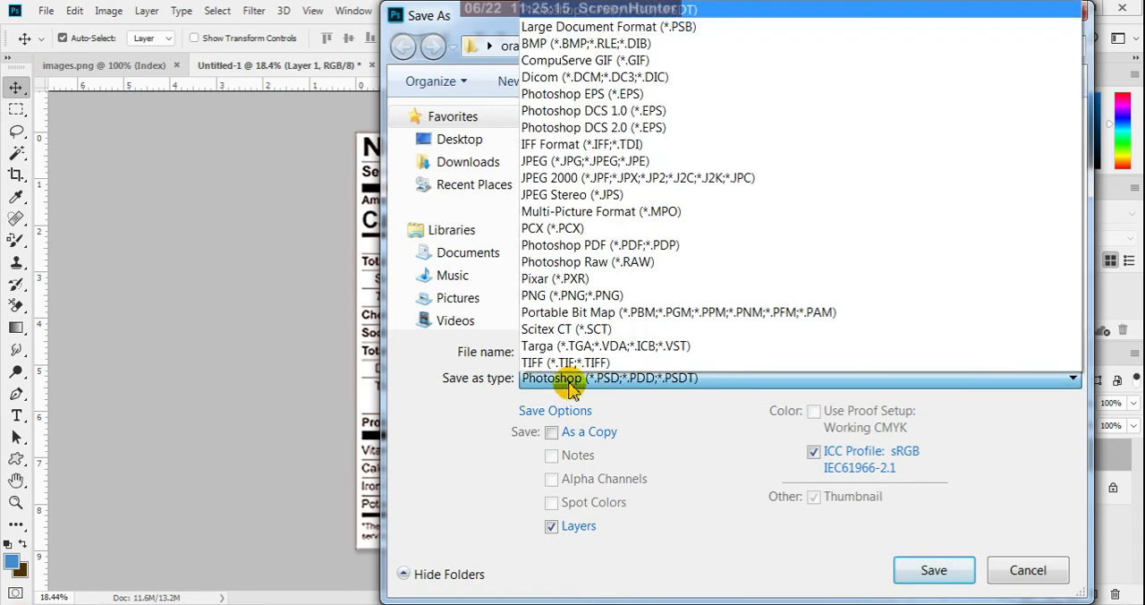
left_click(550, 264)
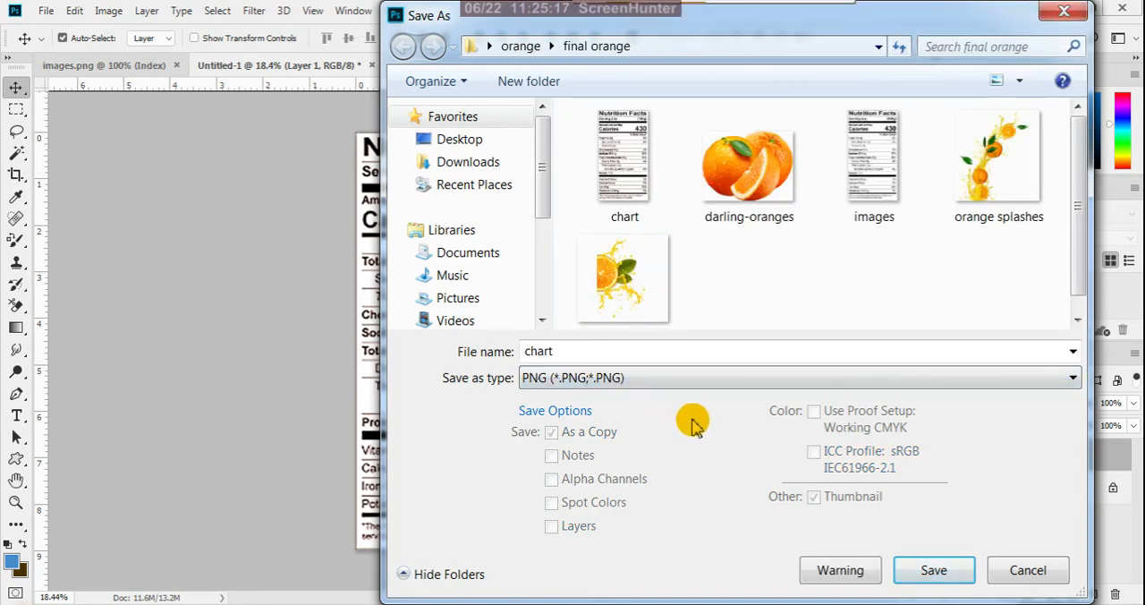
left_click(936, 567)
left_click(635, 316)
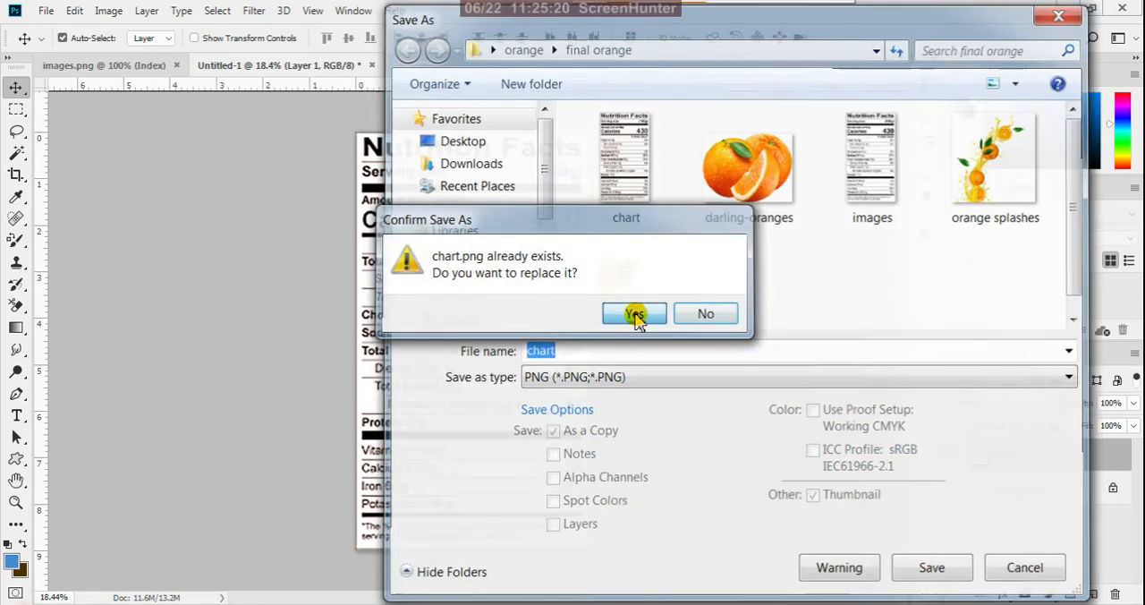
left_click(675, 309)
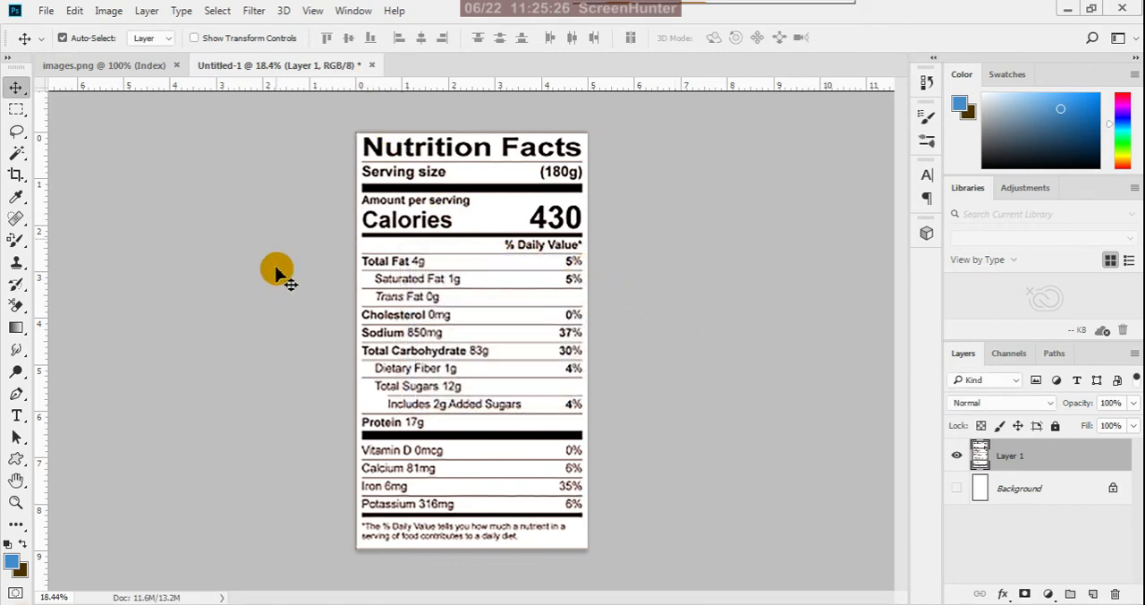
- Close the untitled nutrition facts document without saving its changes and close the original images.png
left_click(368, 65)
left_click(569, 246)
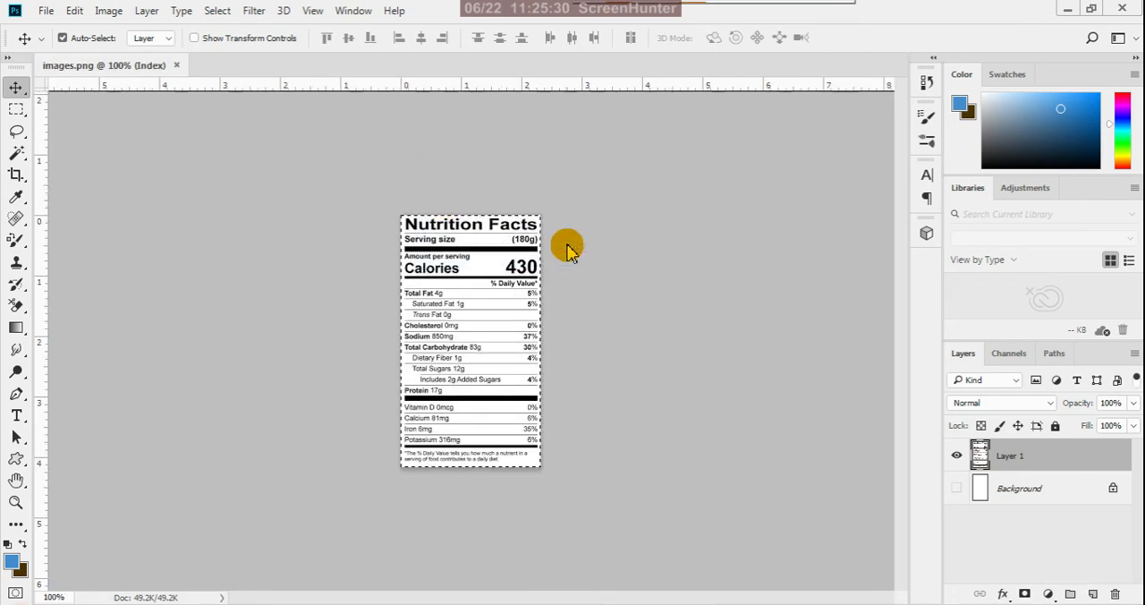
left_click(176, 65)
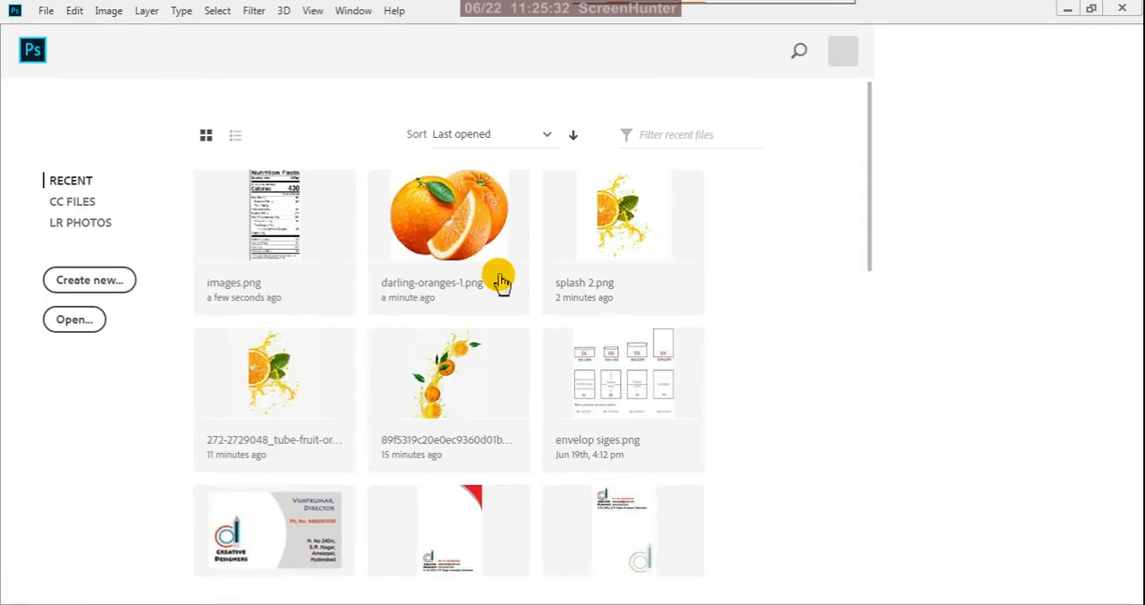
- Delete the original images PNG from the final orange folder and minimize the folder window
mouse_move(179, 599)
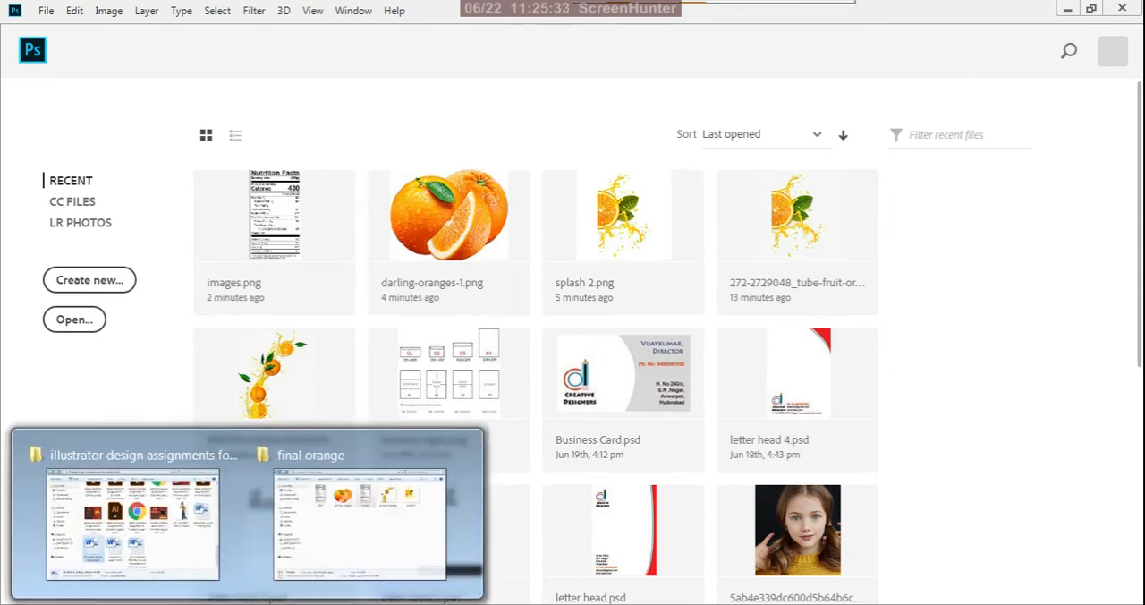
left_click(344, 559)
left_click(439, 453)
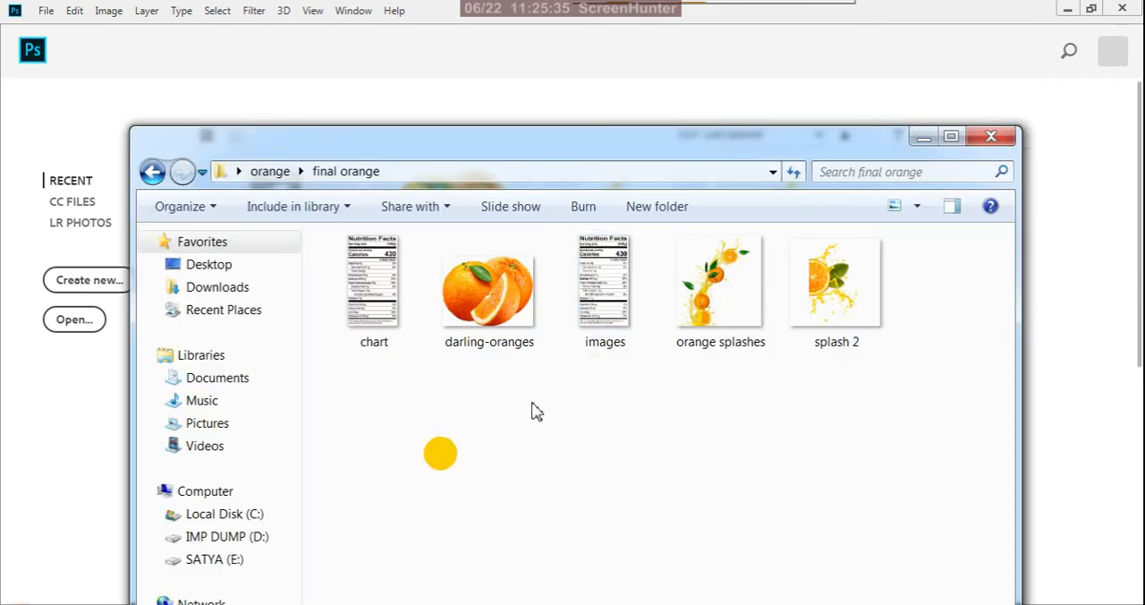
left_click(598, 322)
key("Delete")
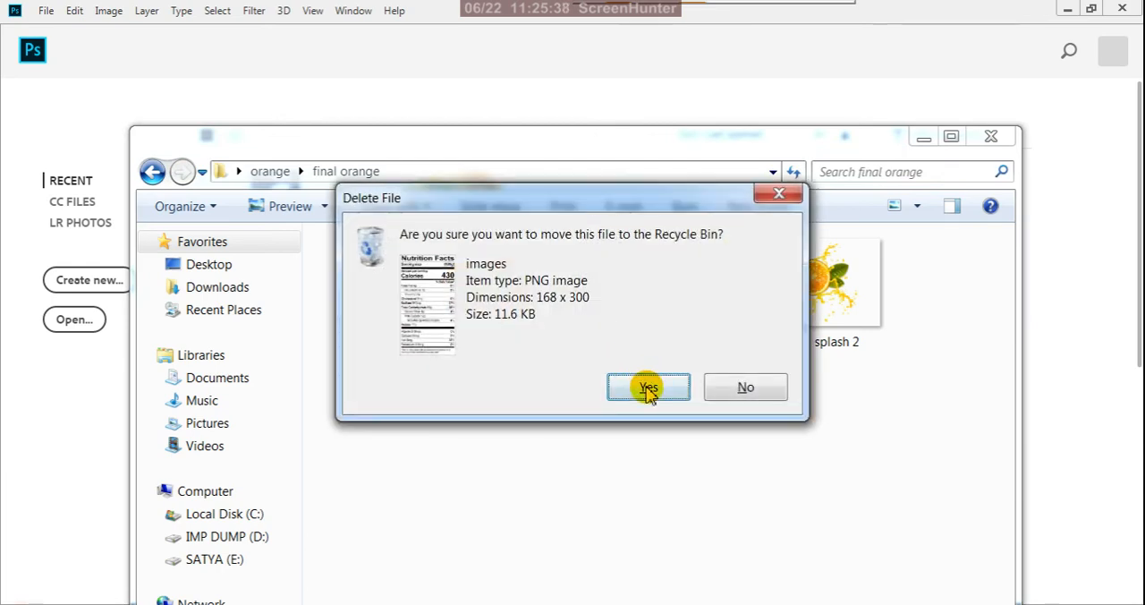
left_click(644, 386)
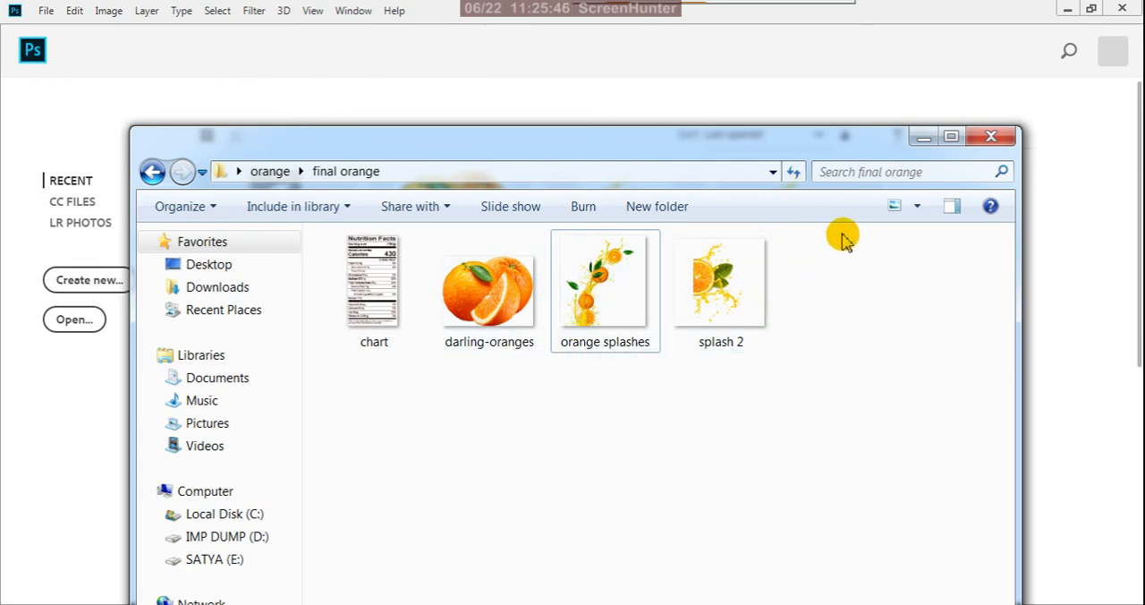
left_click(922, 139)
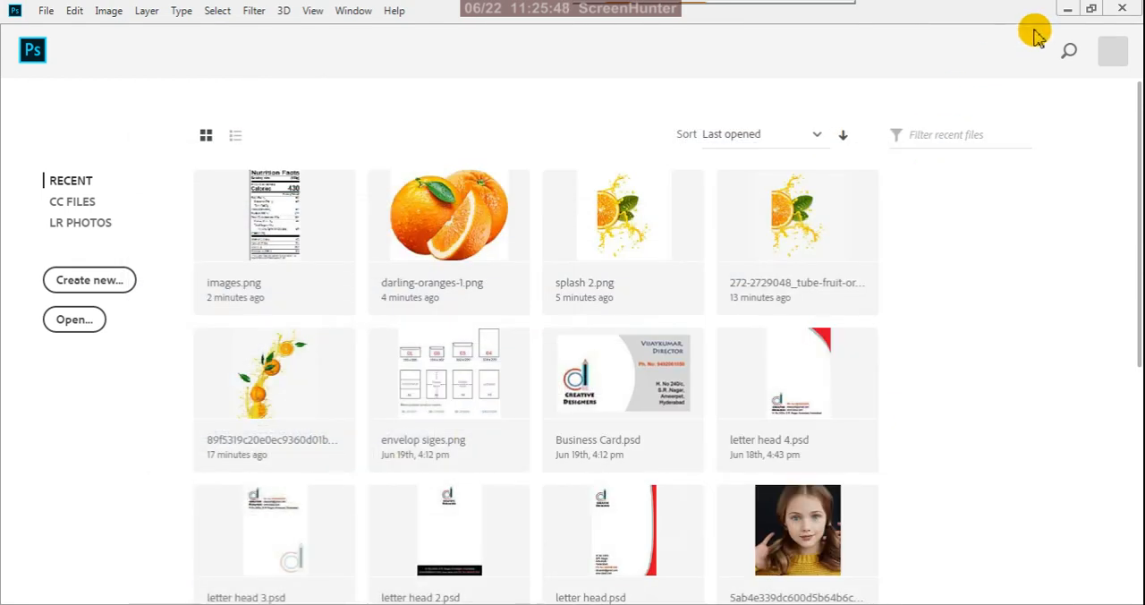
- Switch to Illustrator and load chart, darling-oranges, orange splashes and splash 2 from the final orange folder for placing as linked files
left_click(1067, 9)
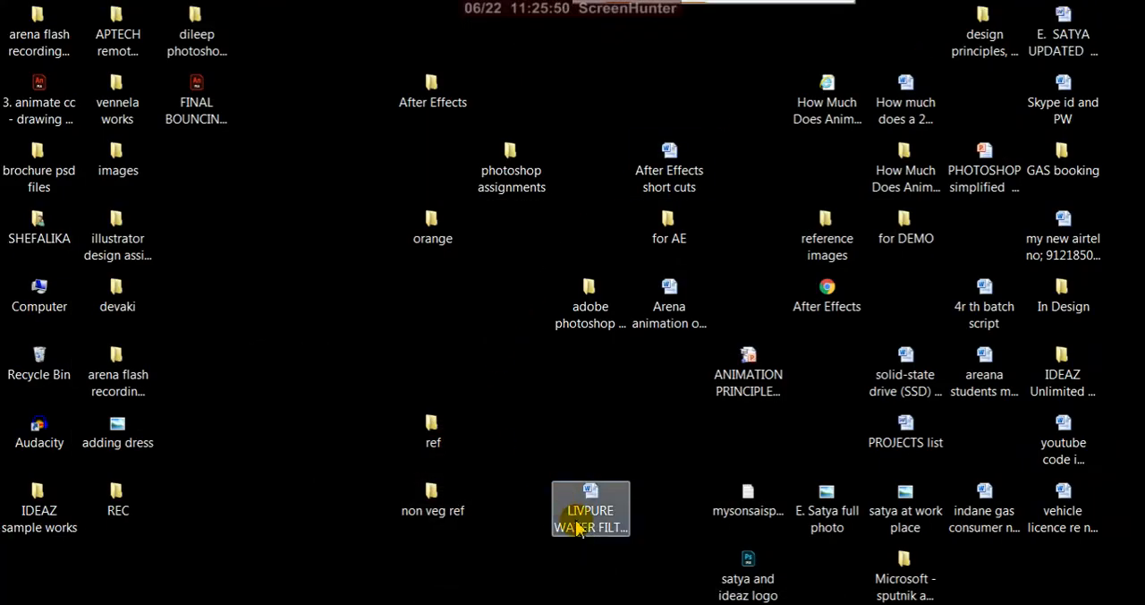
left_click(618, 604)
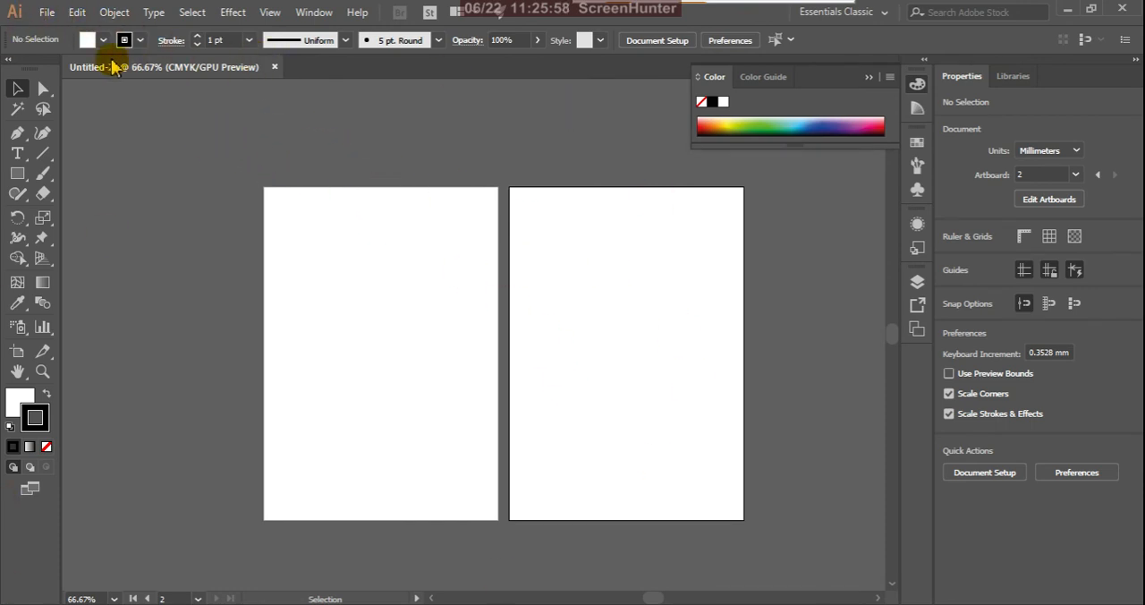
left_click(49, 14)
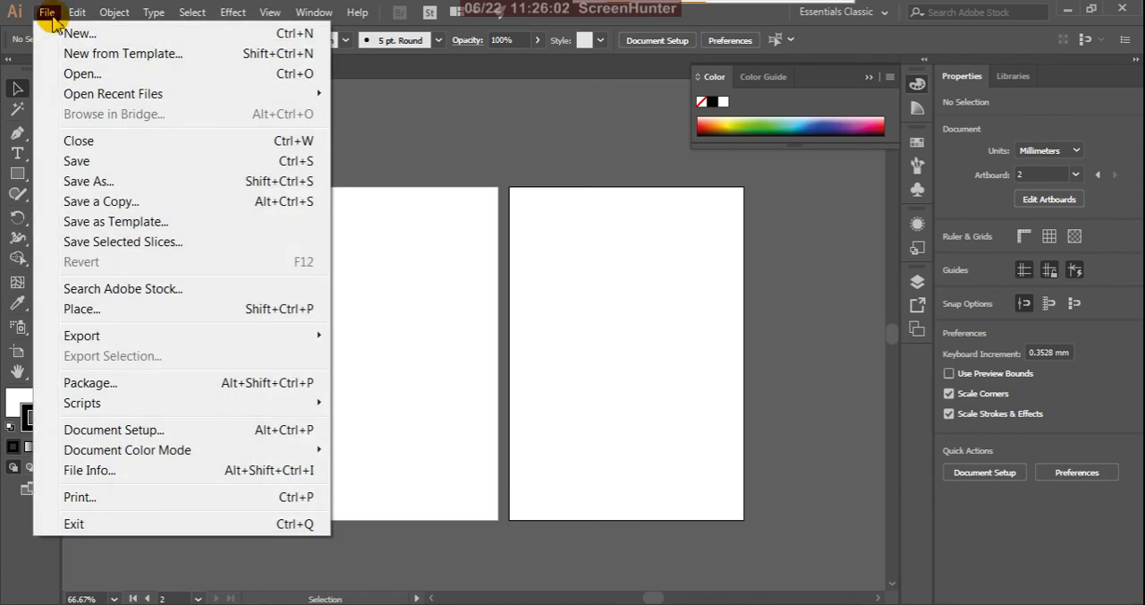
left_click(104, 313)
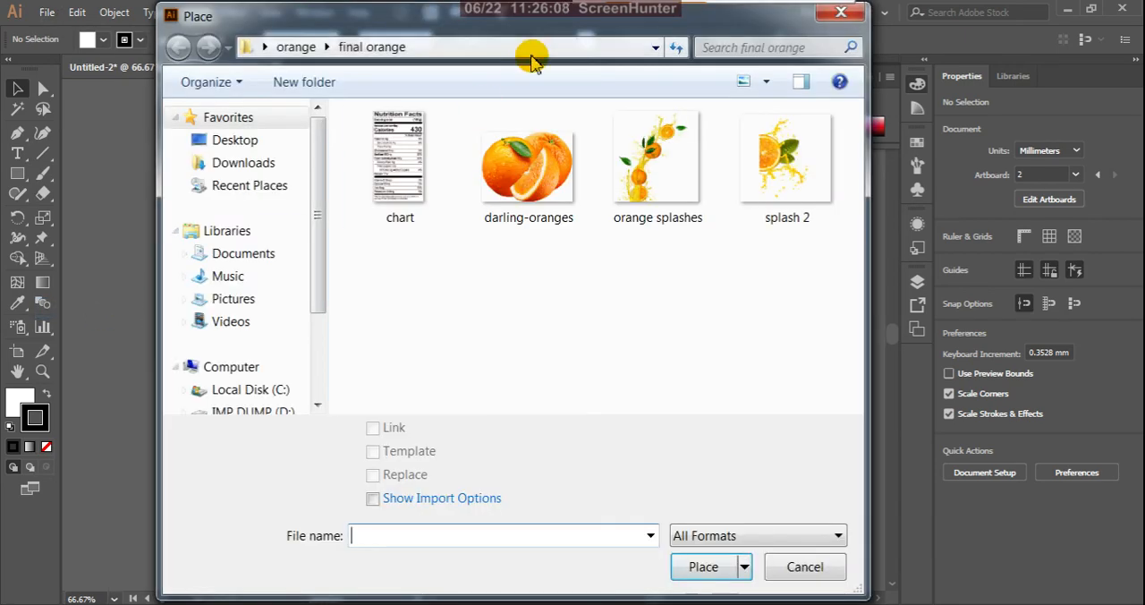
left_click_drag(593, 26, 566, 107)
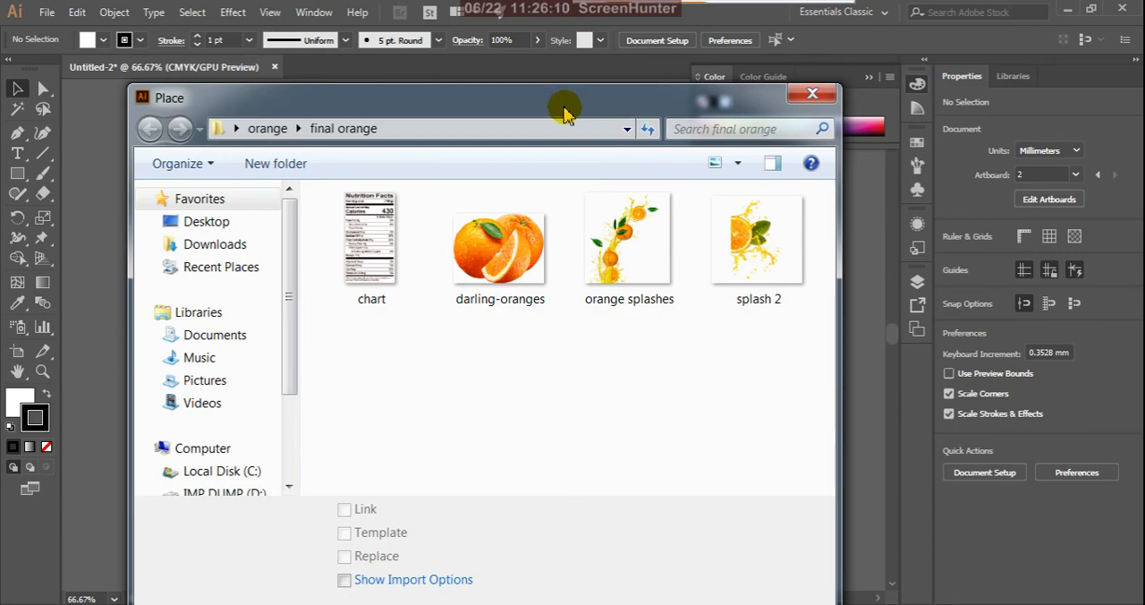
left_click_drag(564, 108, 568, 26)
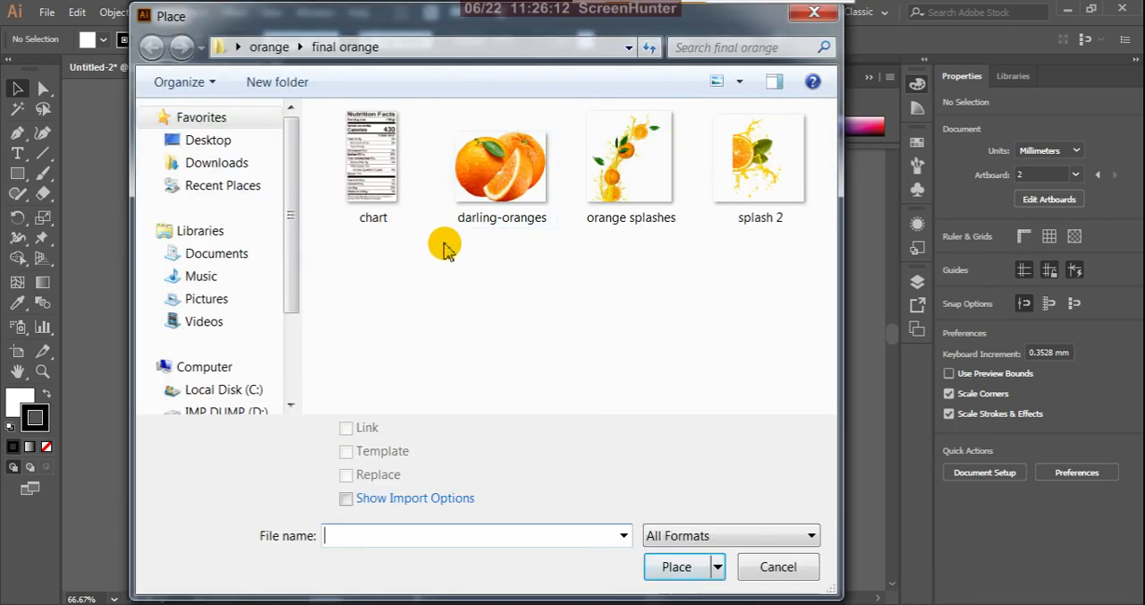
left_click(513, 184)
left_click(371, 157, "ctrl")
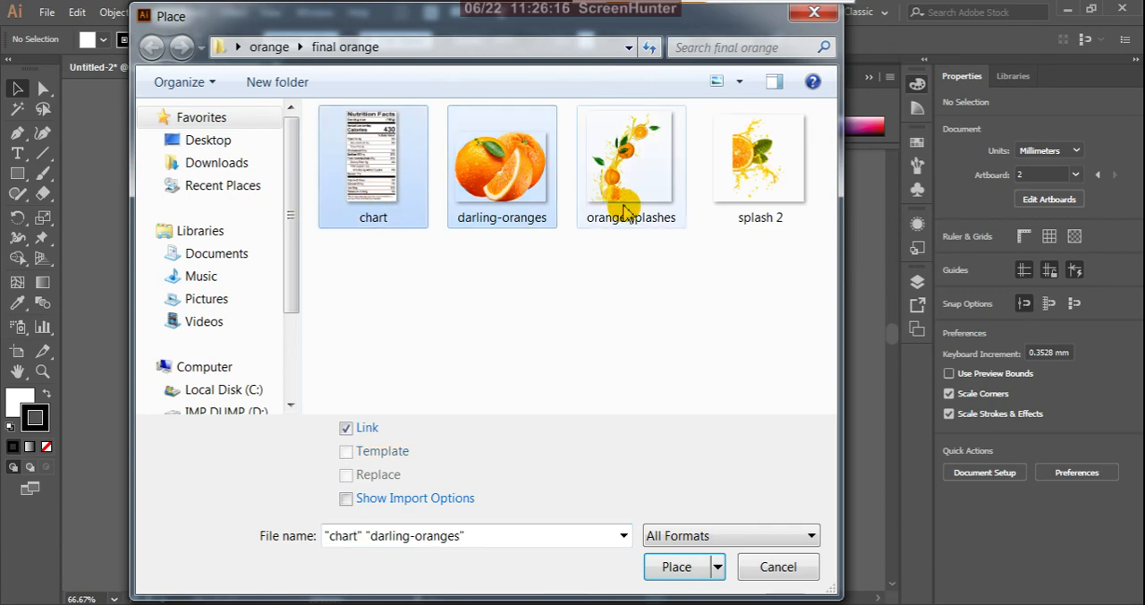
left_click(626, 210, "ctrl")
left_click(775, 199, "ctrl")
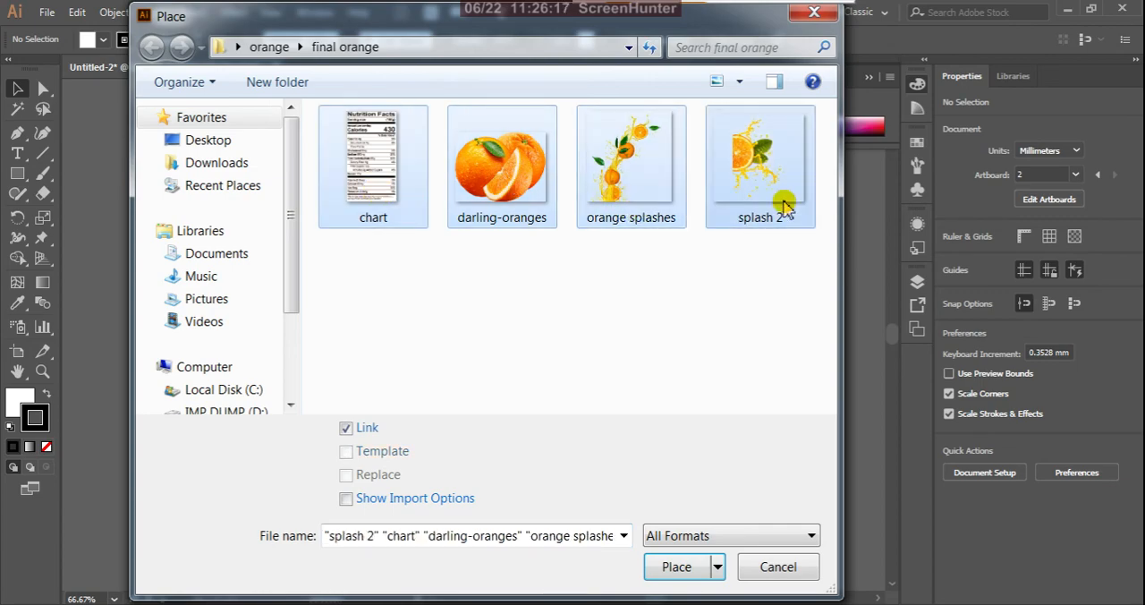
left_click(704, 568)
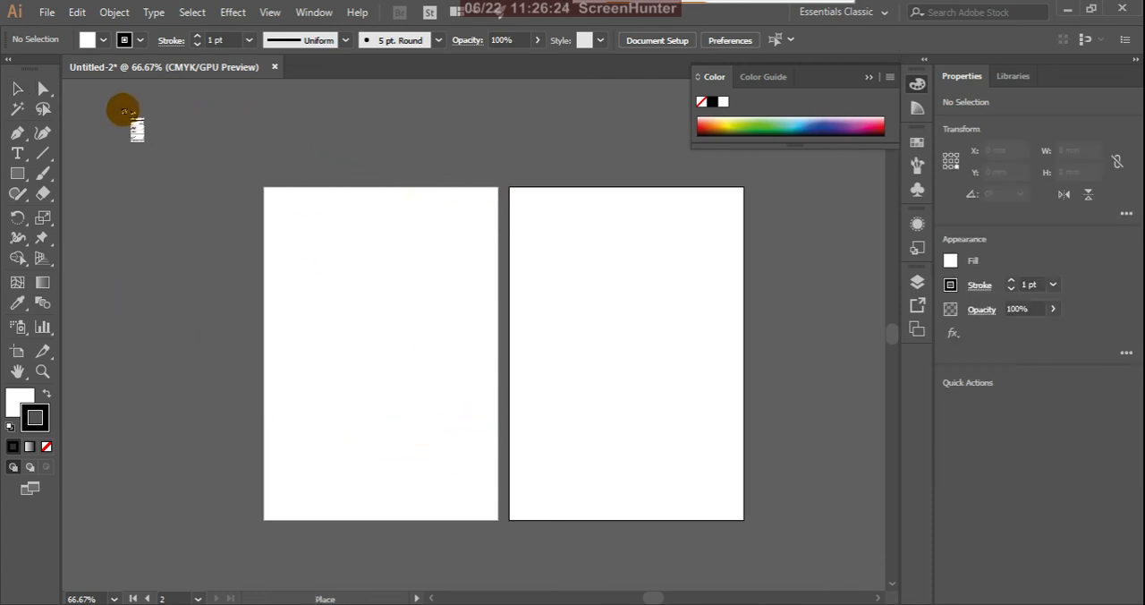
- Place the four loaded images at full size across the canvas and move splash 2 over the lower part of the second artboard
left_click(120, 113)
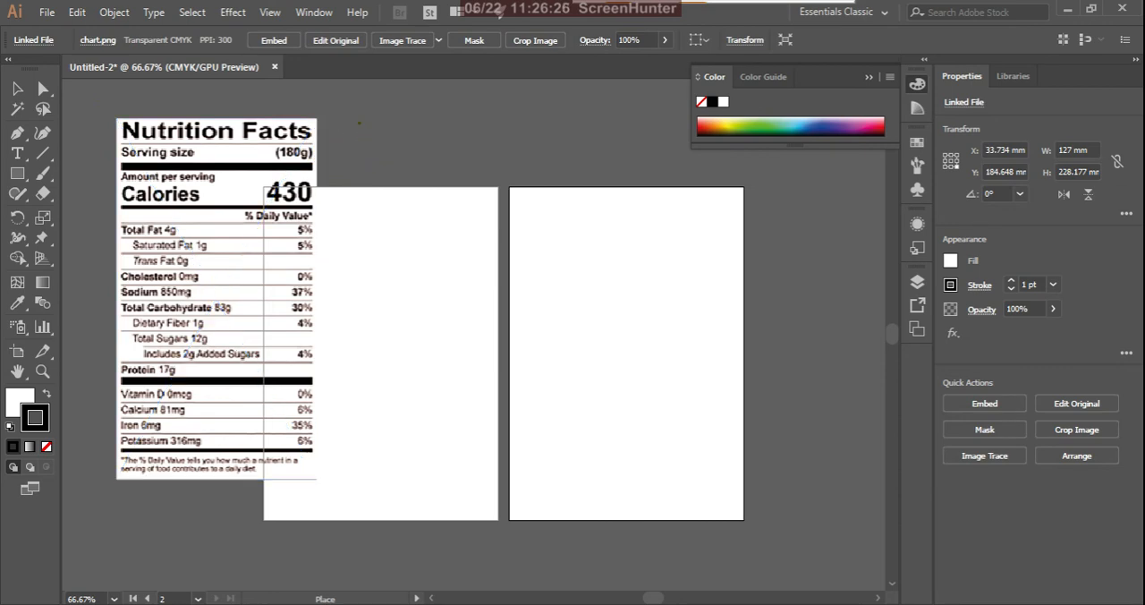
left_click(359, 122)
left_click(621, 136)
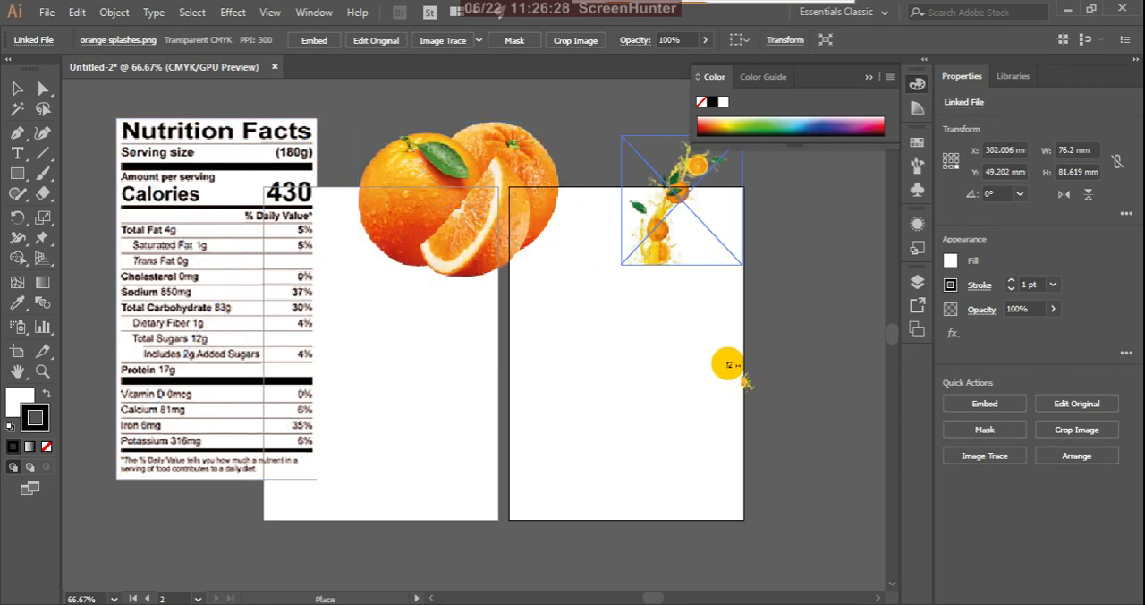
left_click(762, 313)
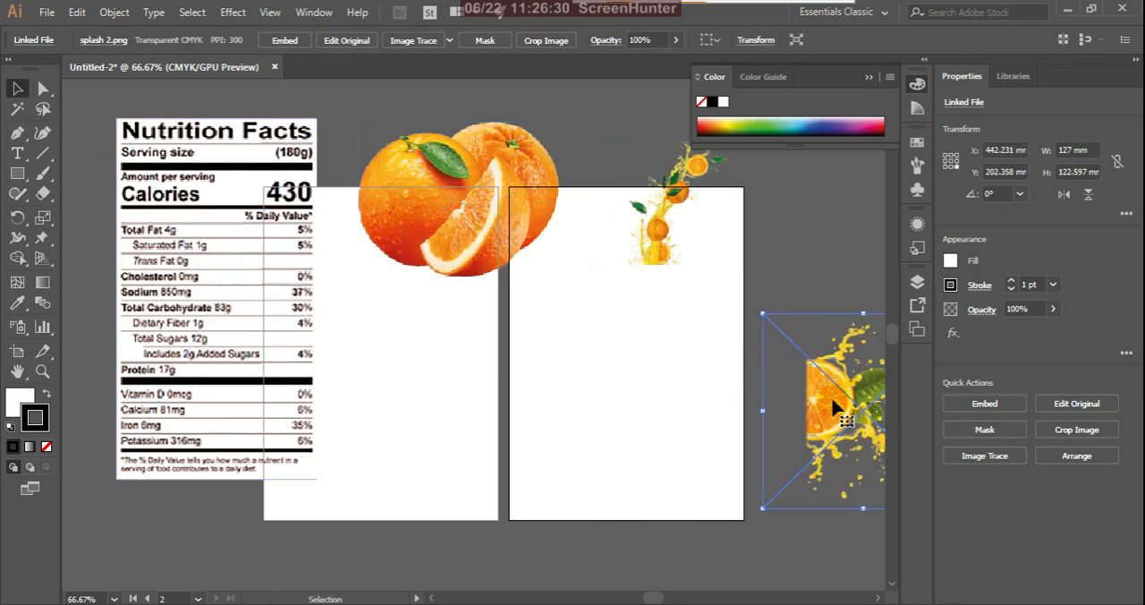
left_click_drag(834, 407, 666, 418)
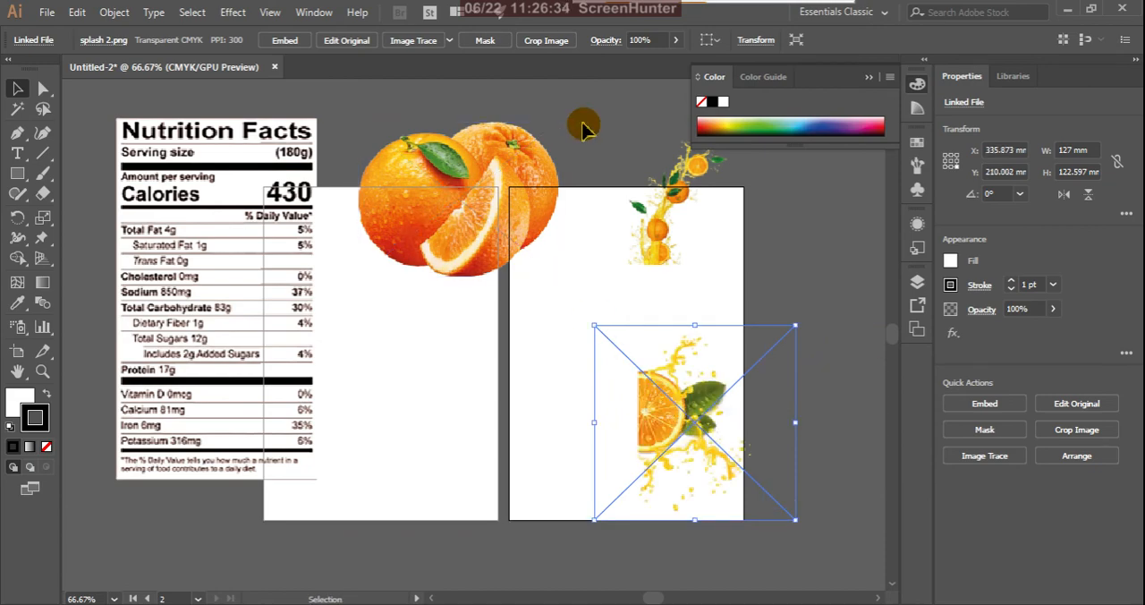
left_click(99, 101)
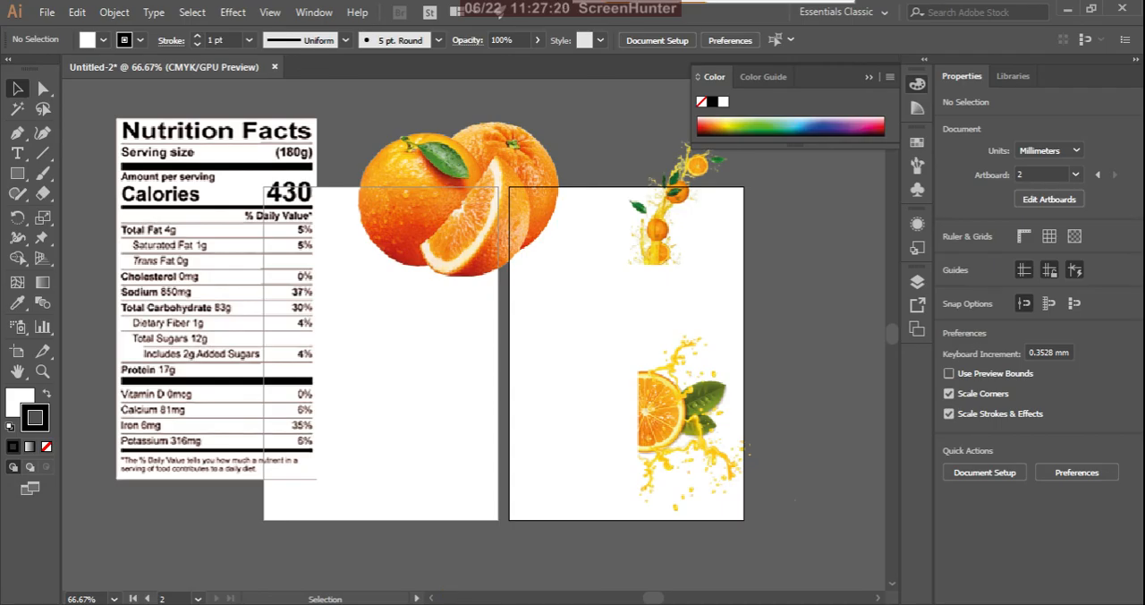
key("alt+Tab")
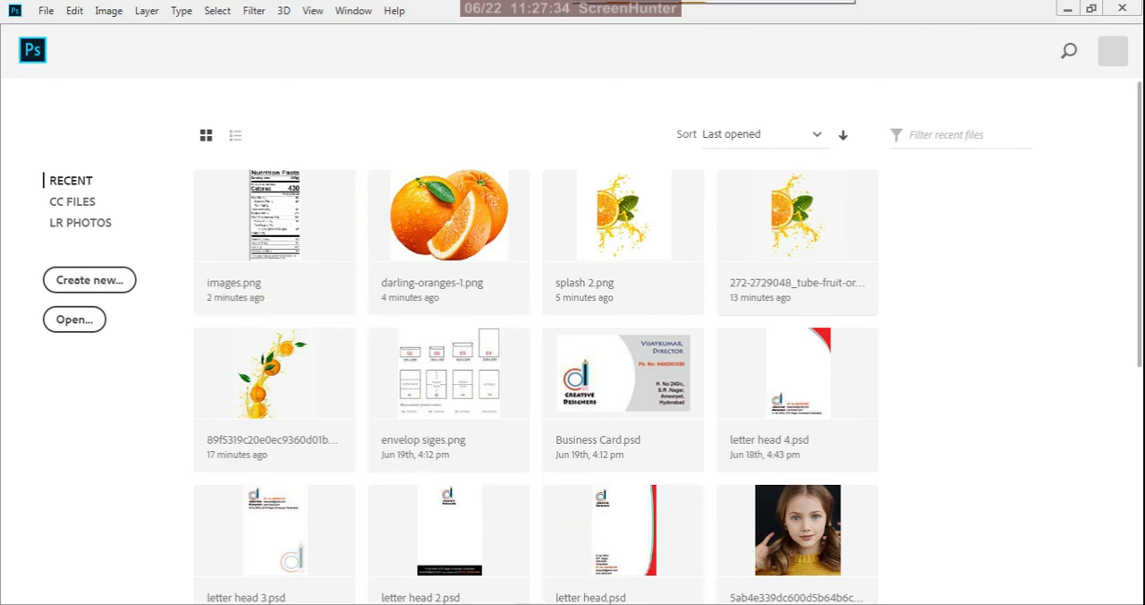
left_click(626, 604)
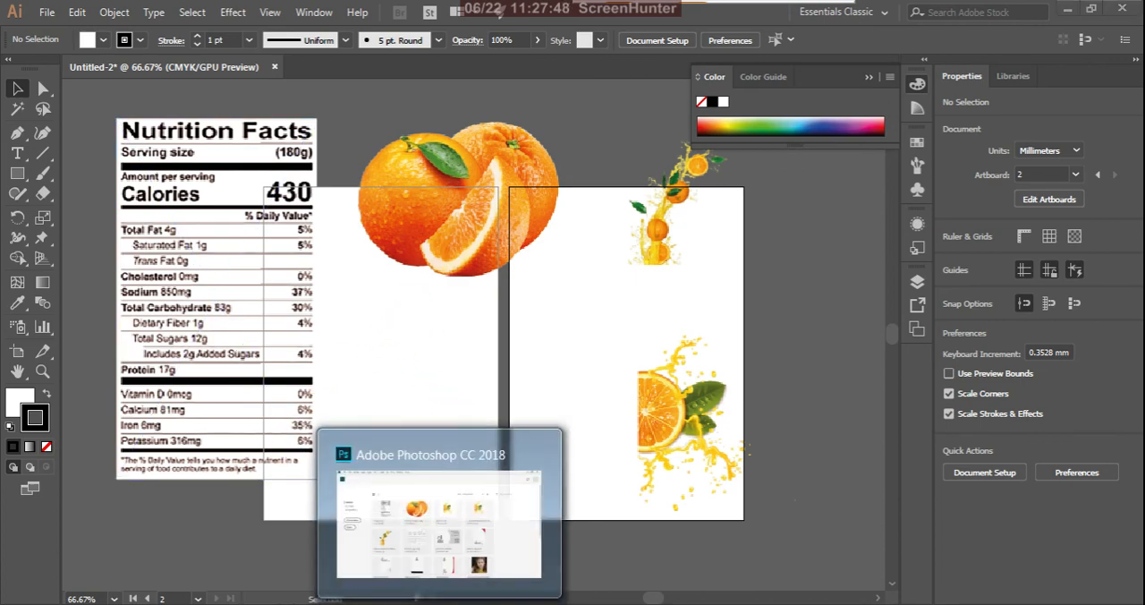
left_click(440, 594)
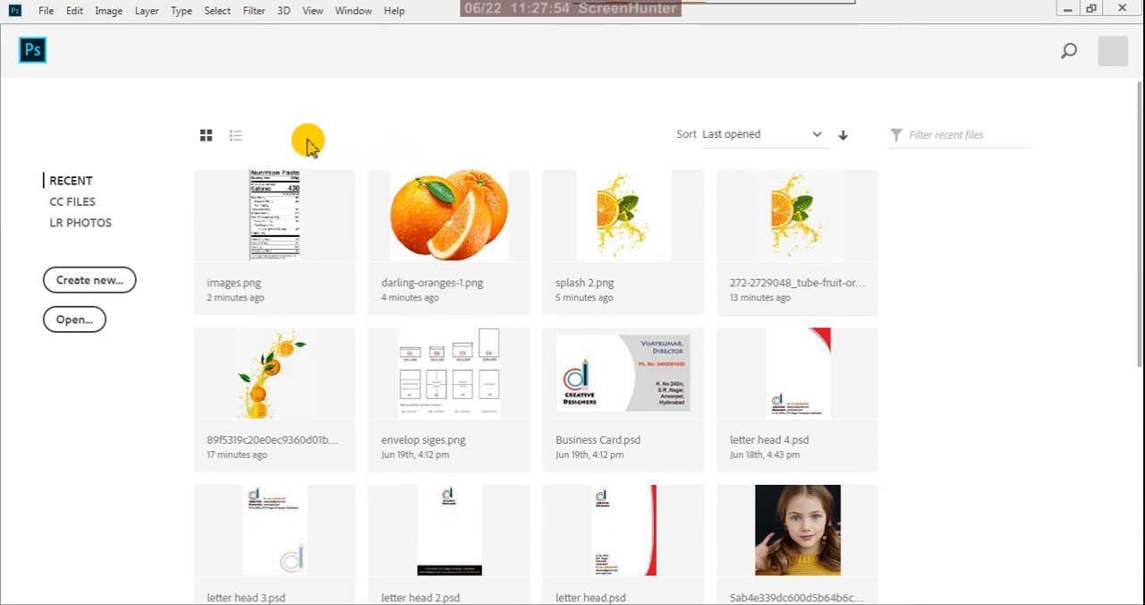
left_click(116, 13)
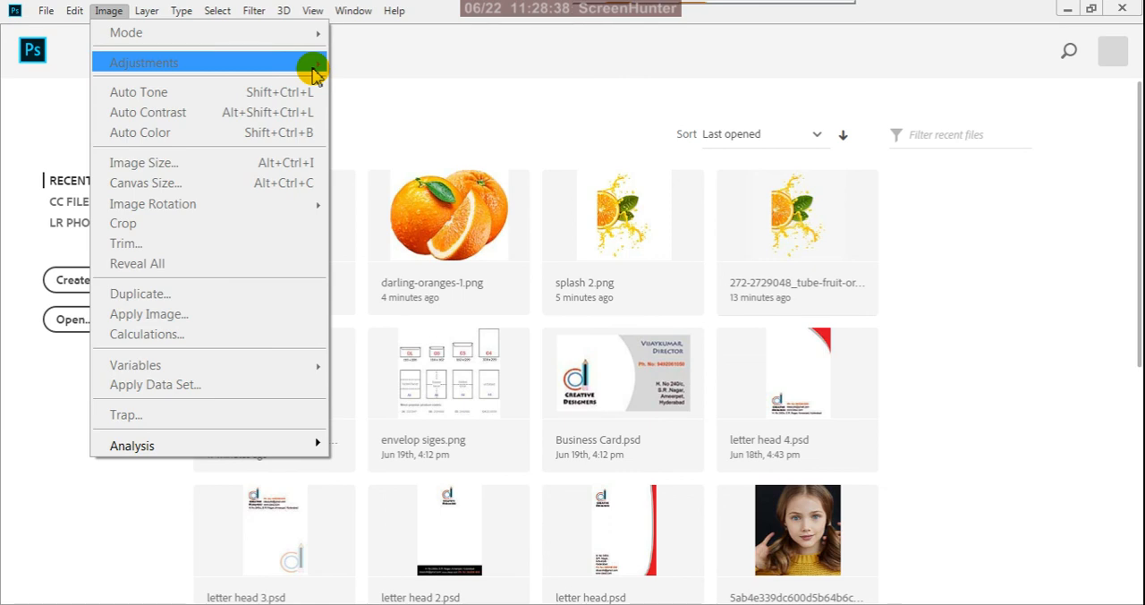
left_click(390, 56)
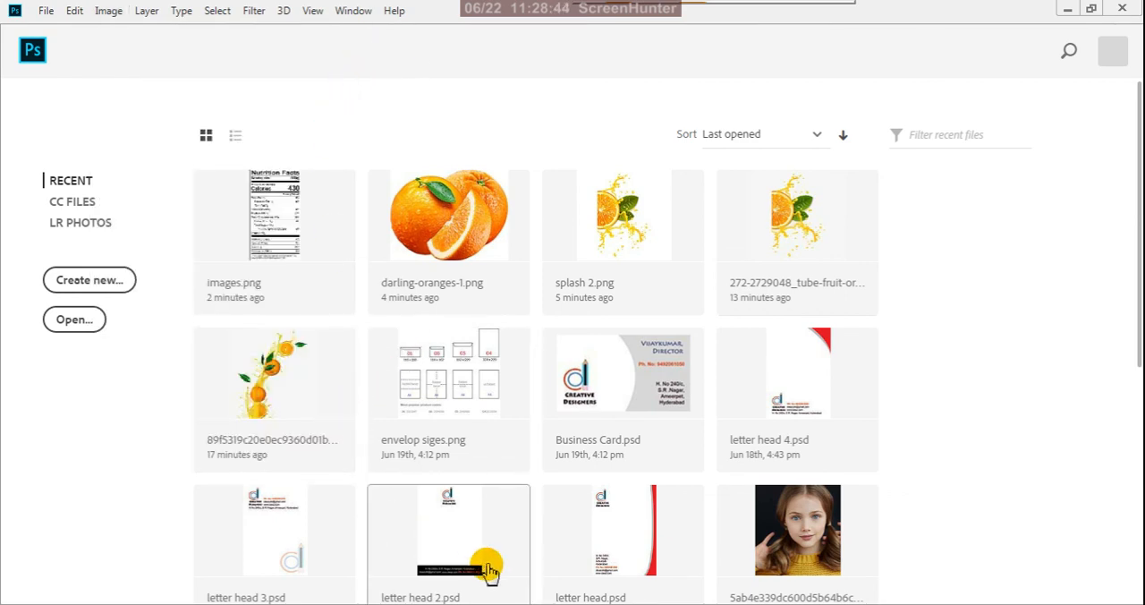
left_click(601, 604)
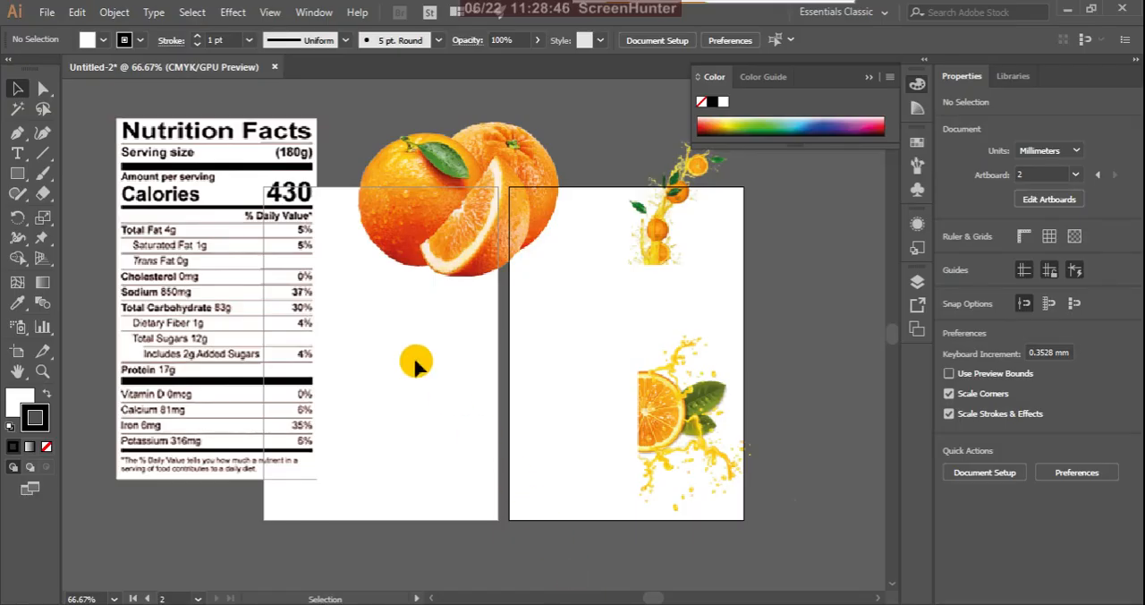
- Spread out the images: chart beside the first artboard, darling-oranges and splash 2 on its upper and lower parts, orange splashes over the second's top edge
left_click_drag(282, 176, 206, 194)
left_click(454, 182)
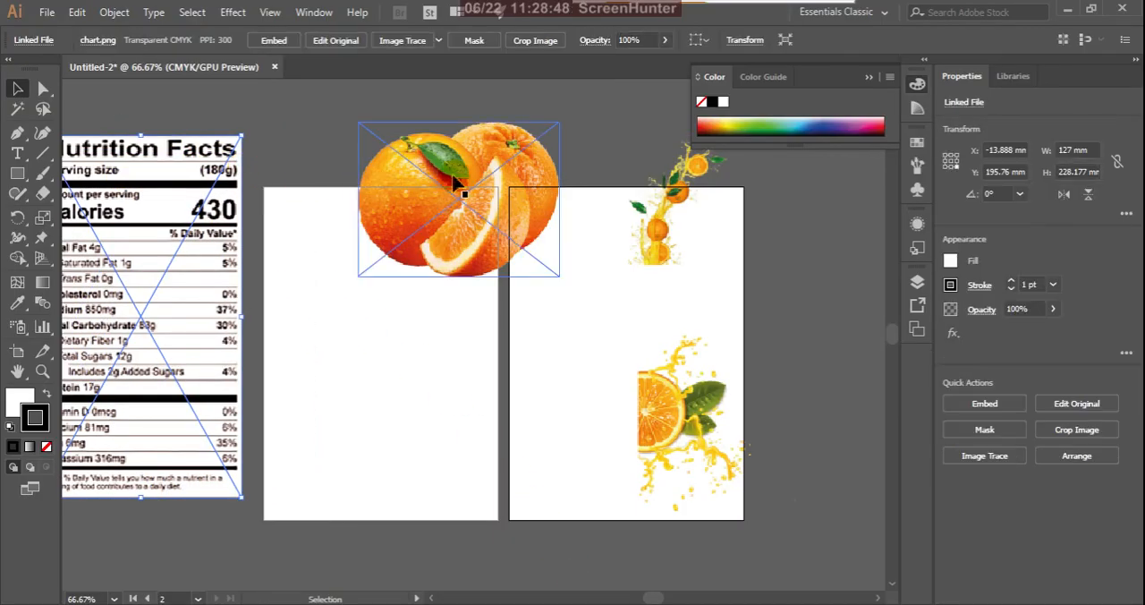
left_click_drag(454, 182, 365, 148)
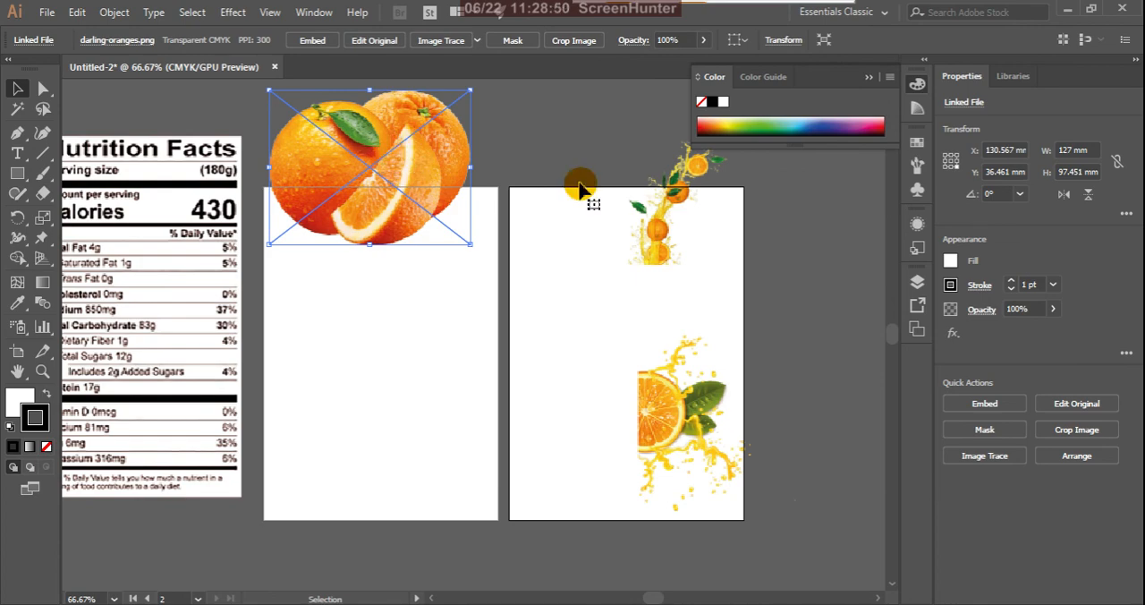
left_click(693, 186)
left_click_drag(693, 186, 608, 152)
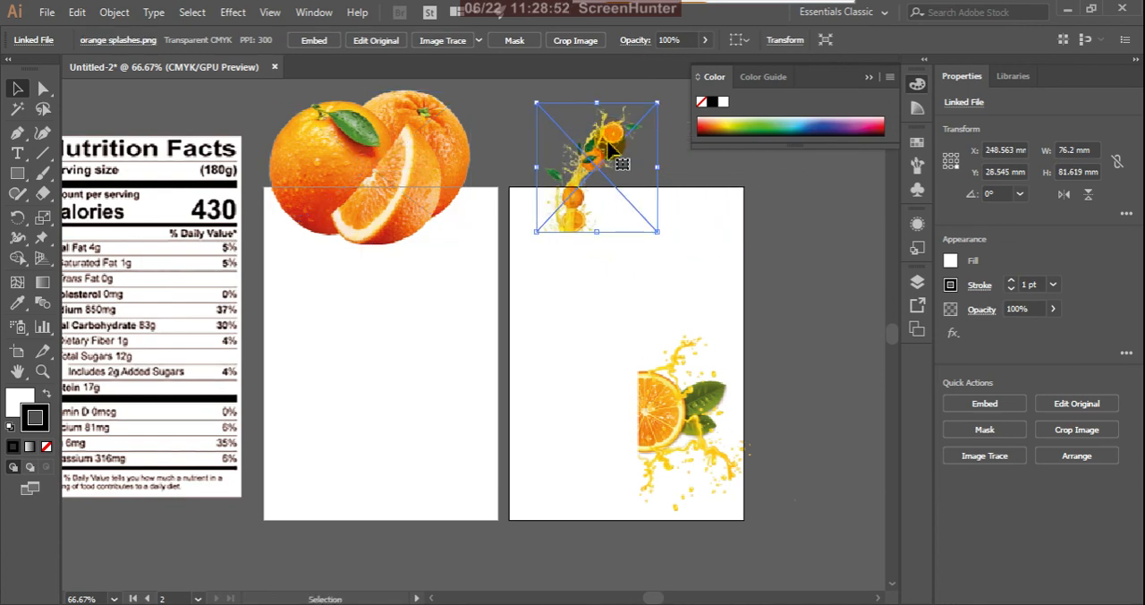
left_click(666, 416)
left_click_drag(666, 413, 340, 468)
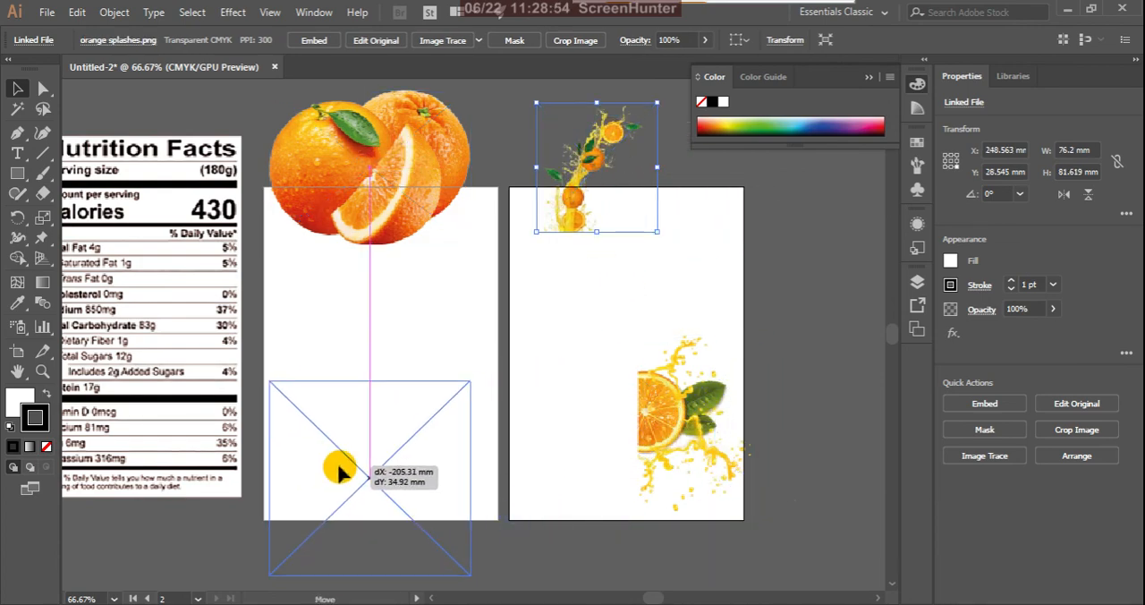
- Move the nutrition chart over the second artboard's right edge, darling-oranges and splash 2 beside the first artboard, and orange splashes over its top edge
left_click(215, 345)
left_click_drag(217, 300, 807, 373)
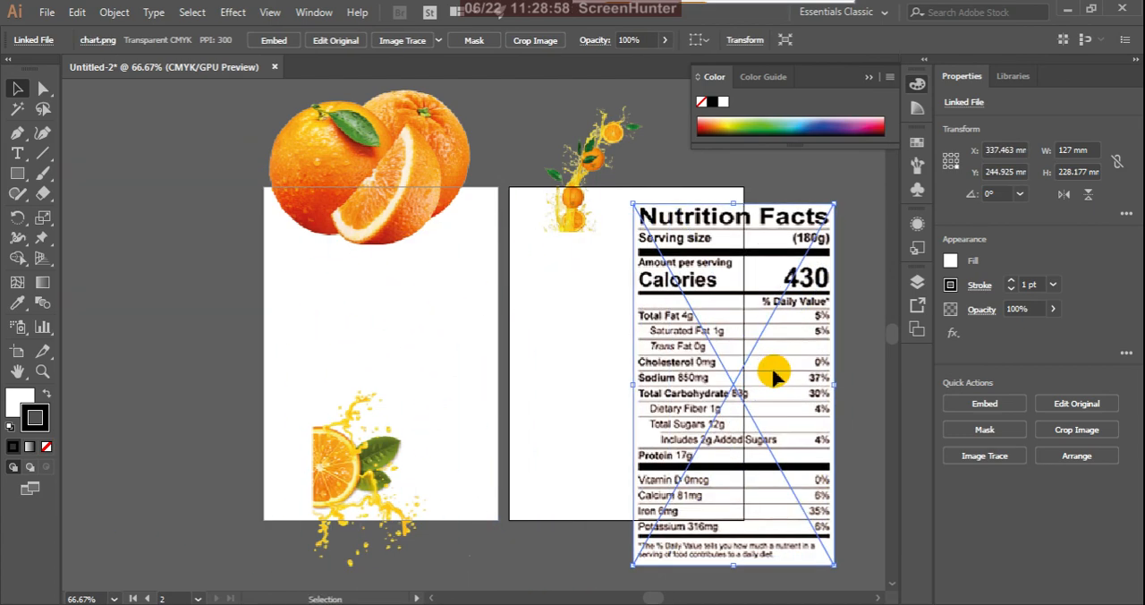
left_click_drag(408, 173, 203, 201)
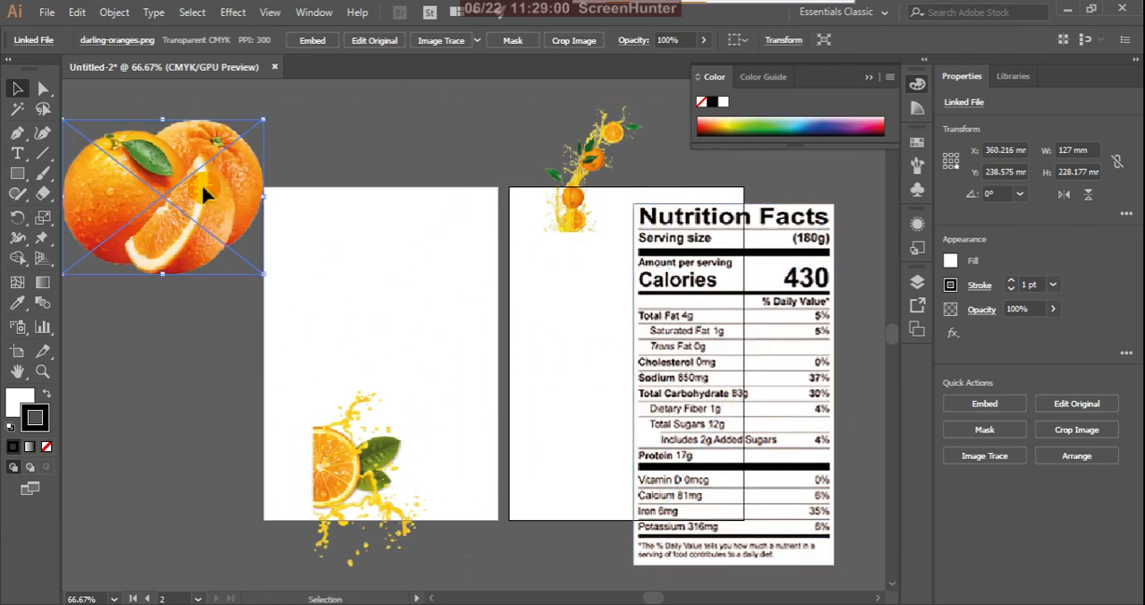
left_click_drag(338, 470, 122, 423)
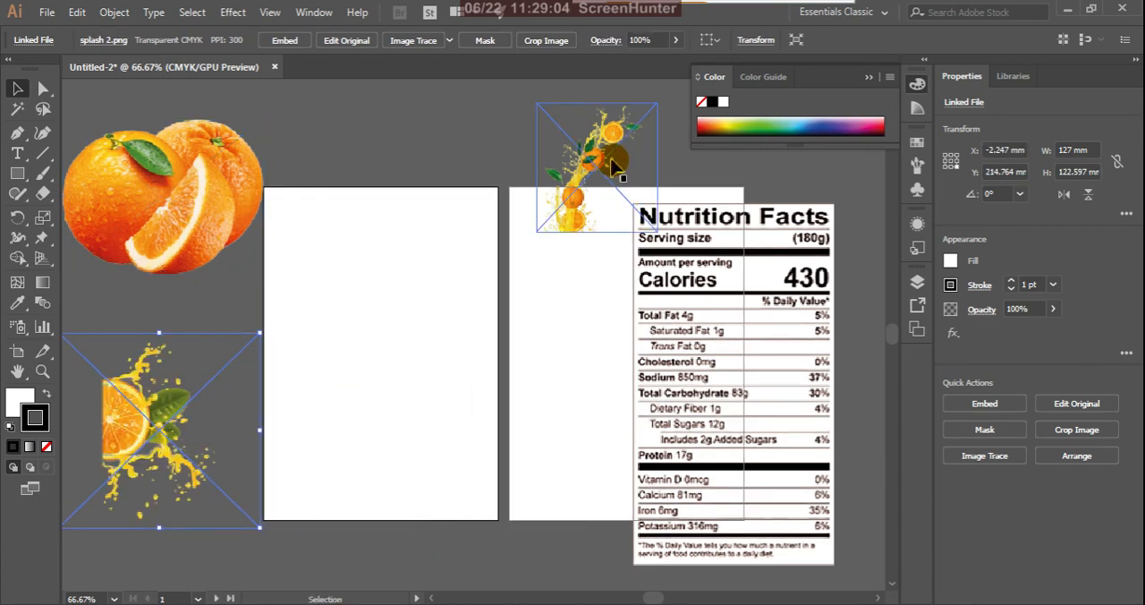
left_click_drag(613, 142, 456, 122)
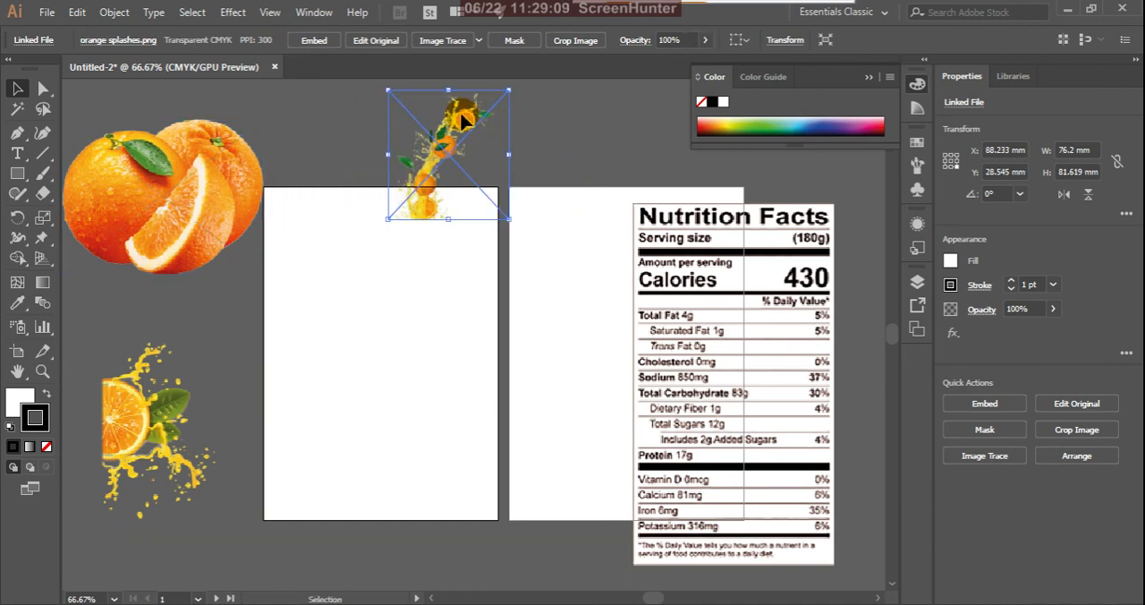
- Move darling-oranges over the first artboard's upper-left corner and splash 2 across its left edge below the oranges
left_click(234, 186)
left_click_drag(234, 186, 350, 160)
left_click(130, 428)
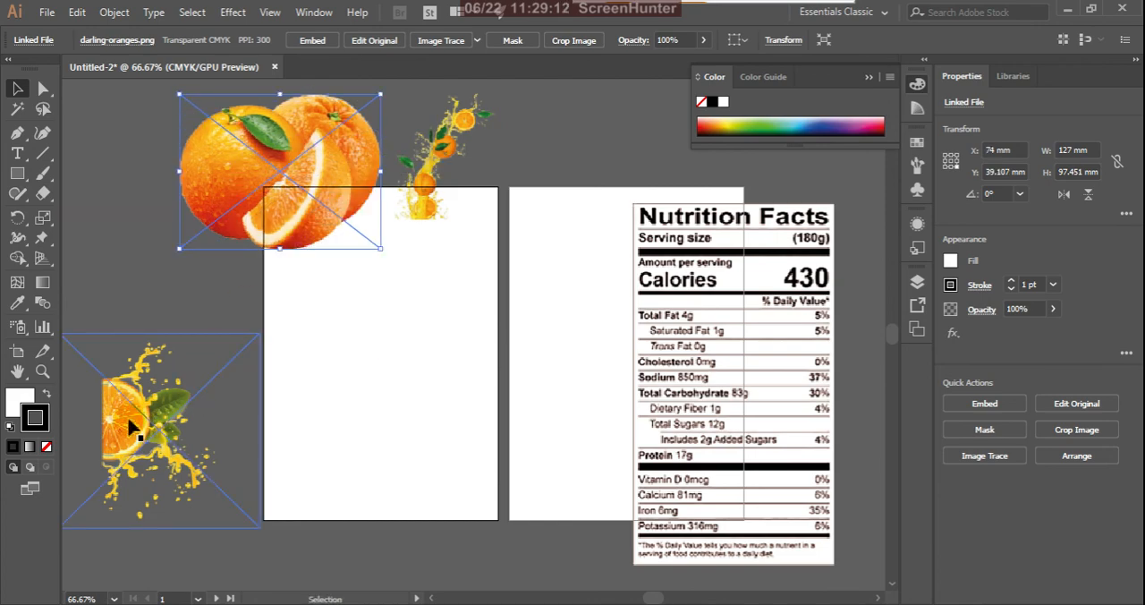
left_click_drag(168, 407, 267, 352)
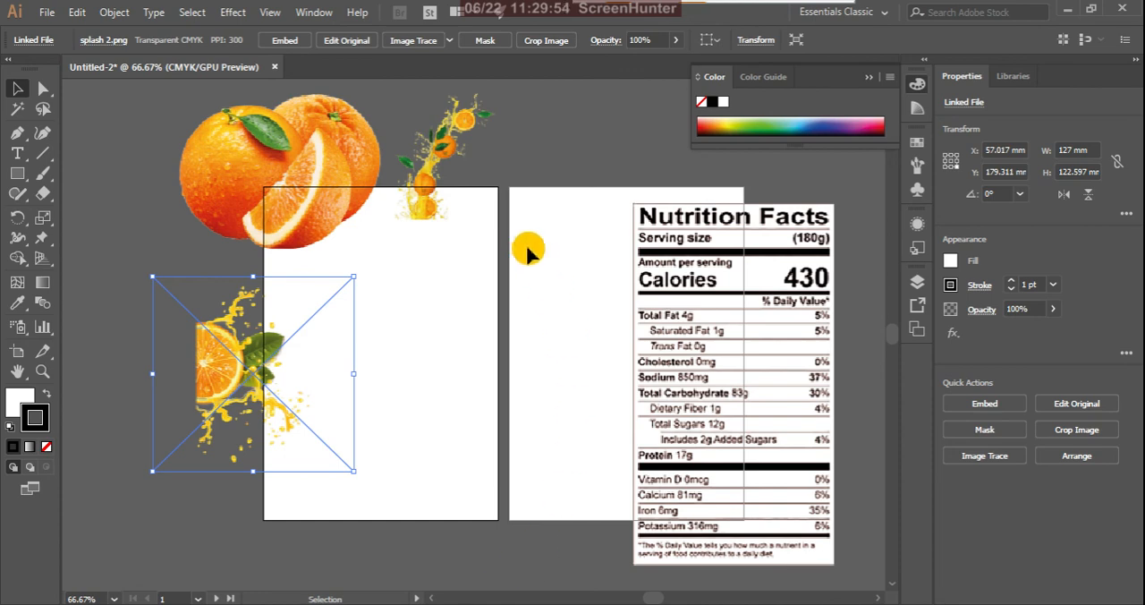
left_click(458, 208, "shift")
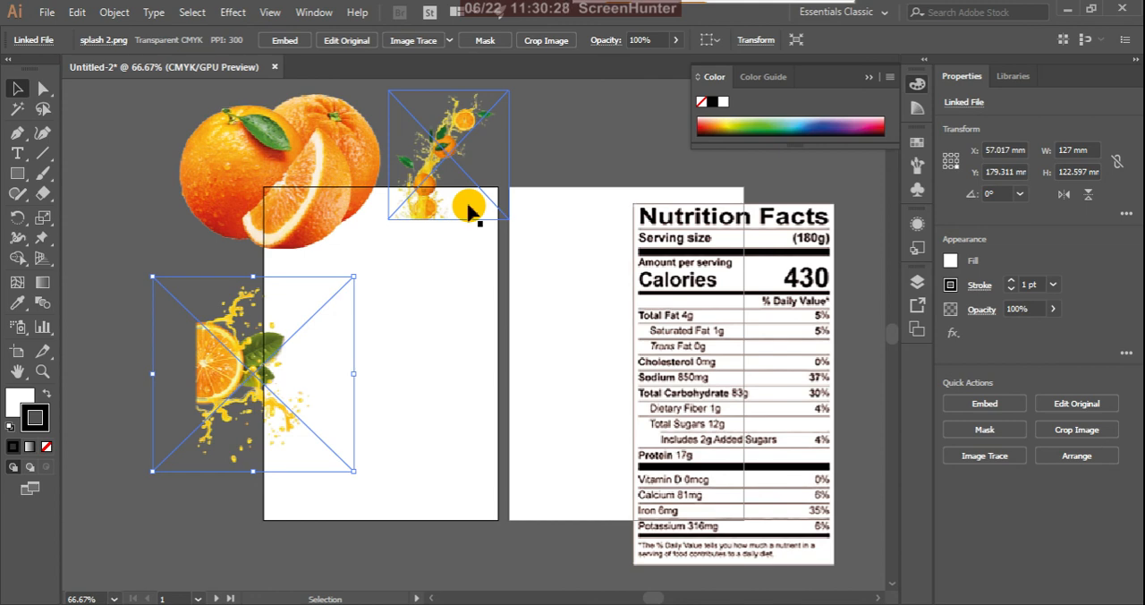
left_click(409, 222, "shift")
left_click(347, 222, "shift")
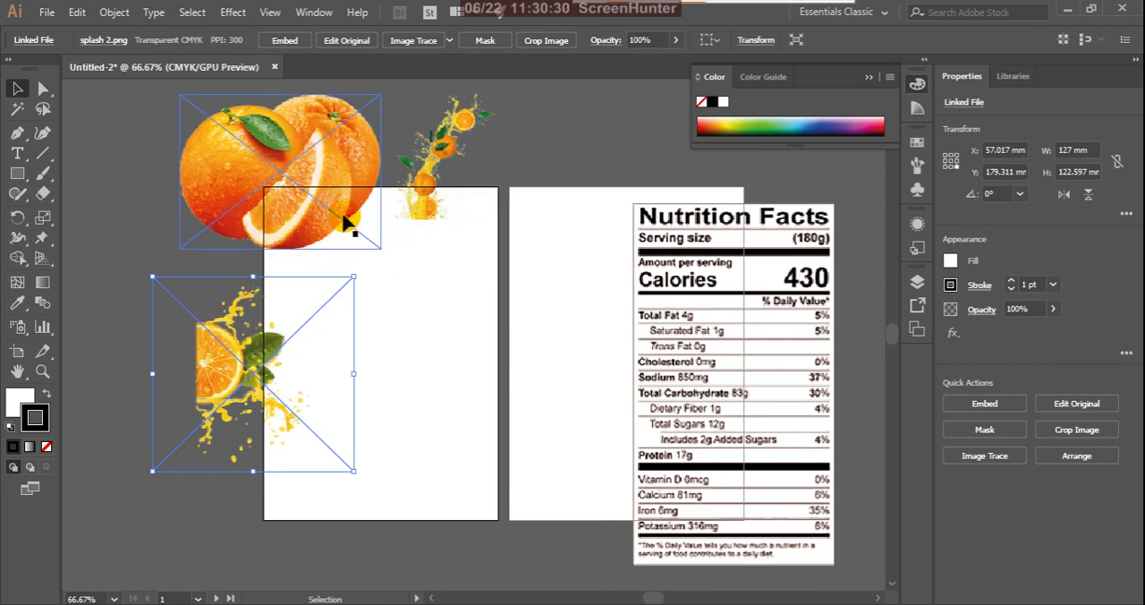
left_click(320, 188, "shift")
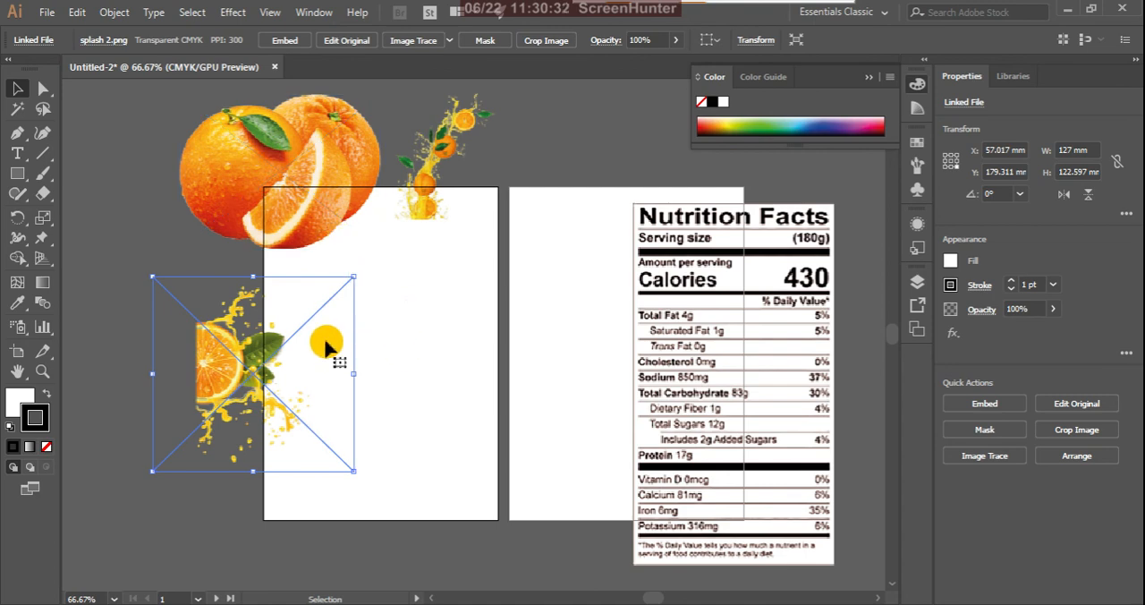